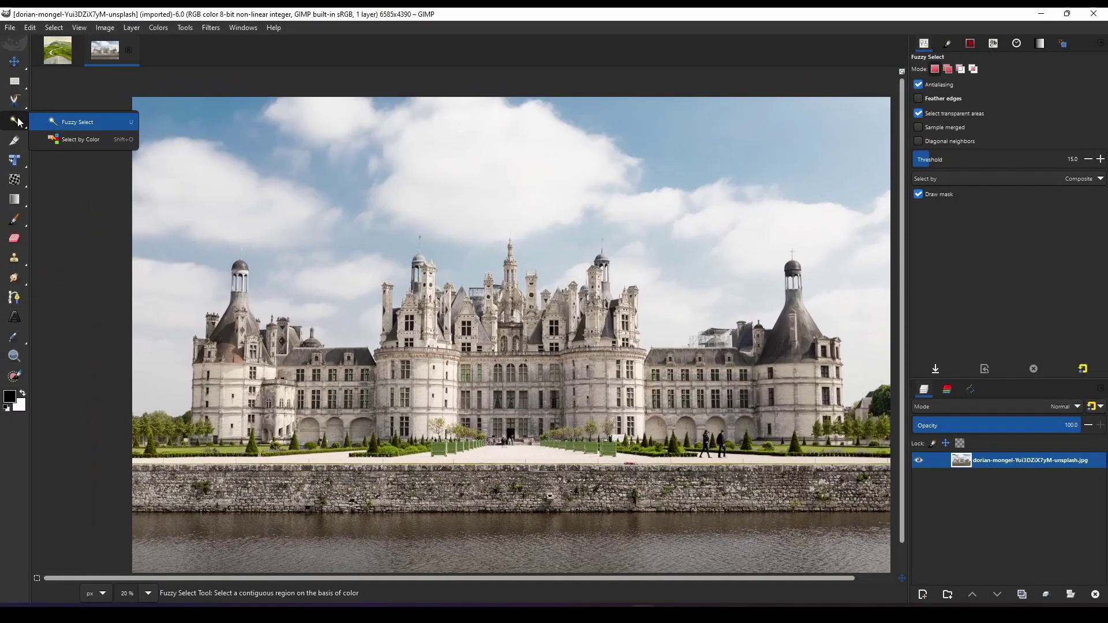
Fuzzy-select all of the cloudy sky around the château.
left_click_drag(320, 193, 323, 194)
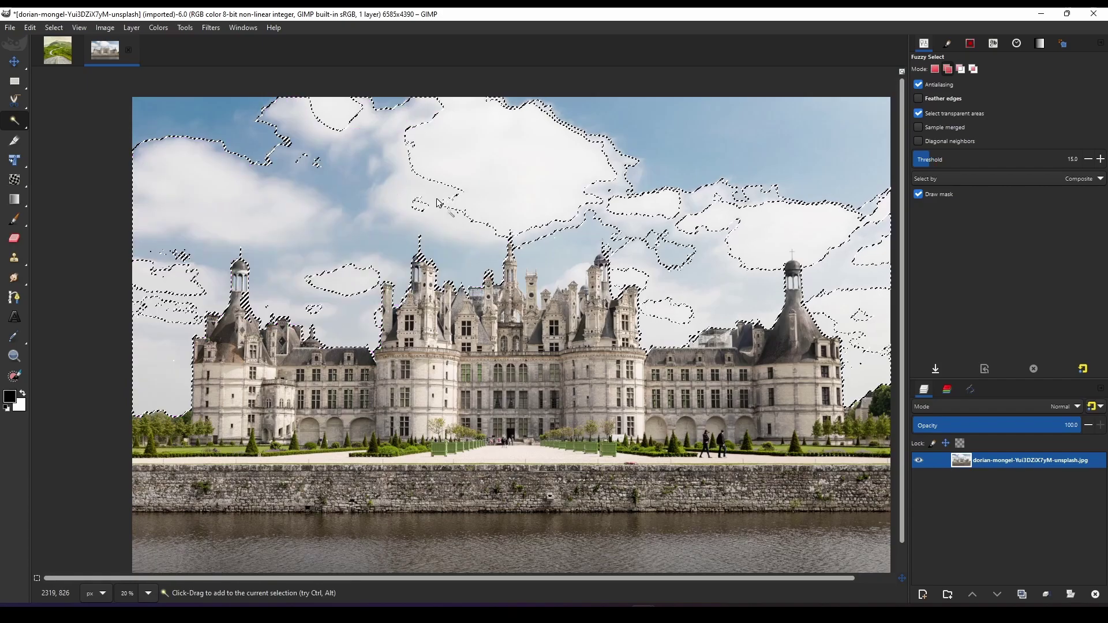
left_click_drag(186, 284, 187, 257)
left_click_drag(173, 106, 190, 110)
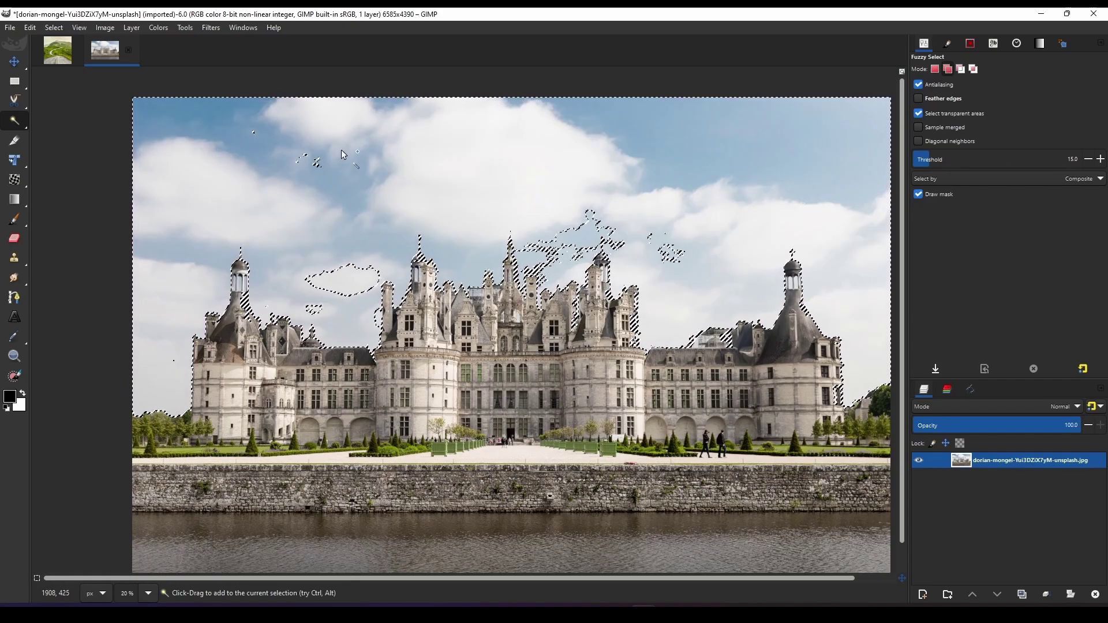
scroll(701, 326, "up", 3)
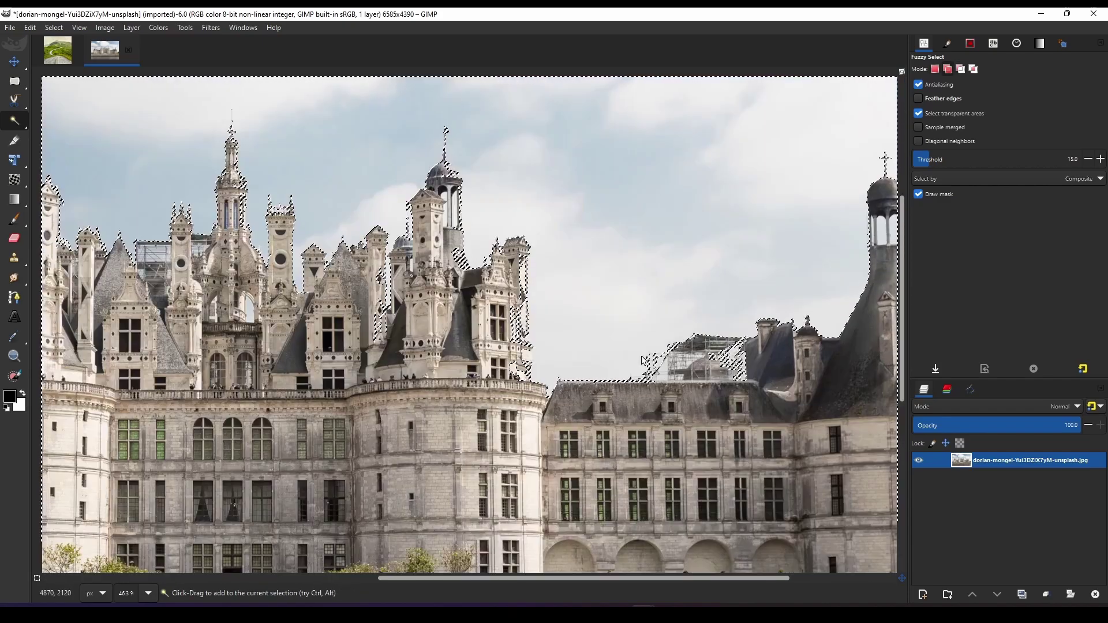
scroll(701, 327, "down", 4)
scroll(571, 446, "down", 2)
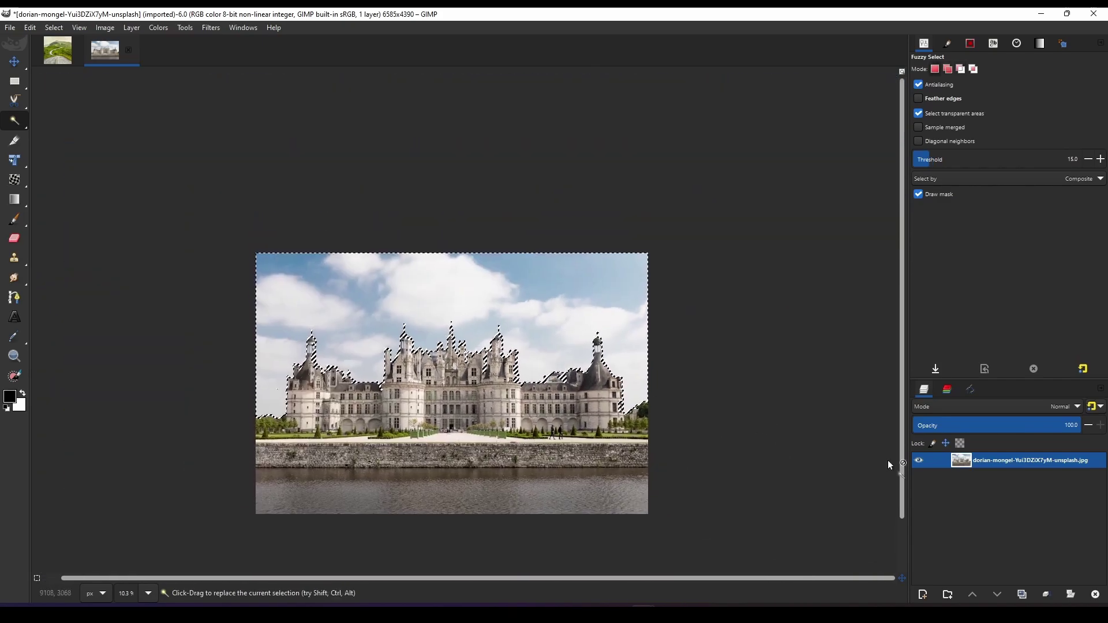
scroll(424, 404, "up", 3)
Hide the sky with an inverted layer mask from the selection, then clear the selection.
right_click(1030, 460)
left_click(1021, 584)
left_click(54, 27)
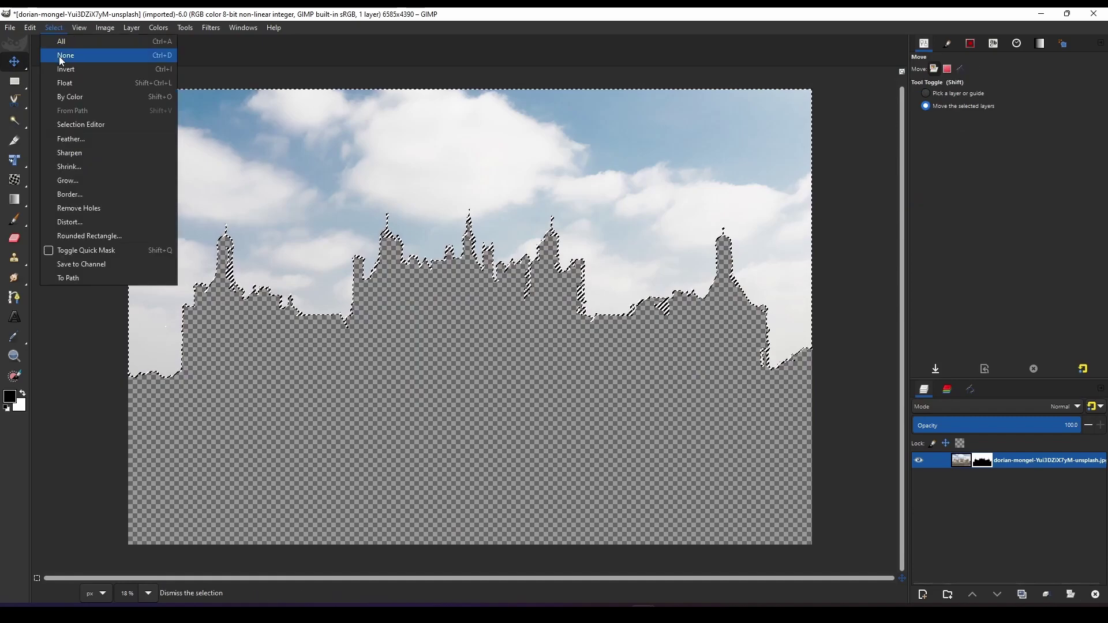
left_click(57, 52)
left_click(158, 27)
Drag the masked château layer into the Untitled composite image.
left_click(173, 152)
key("m")
left_click_drag(960, 460, 354, 235)
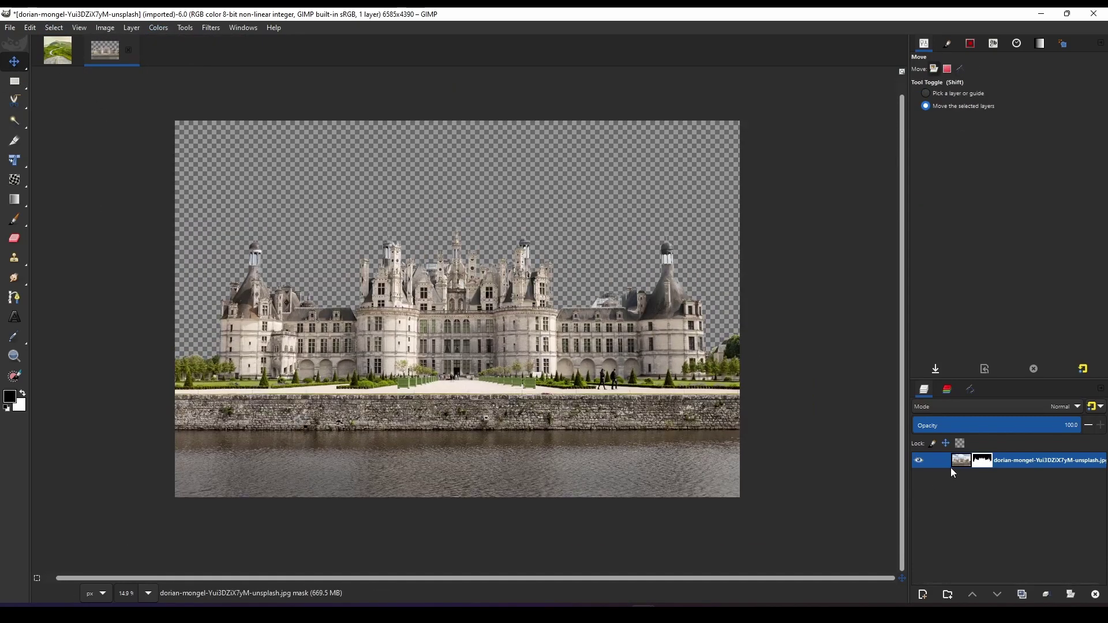
Scale the château down into the top of the composite with Unified Transform.
key("shift+t")
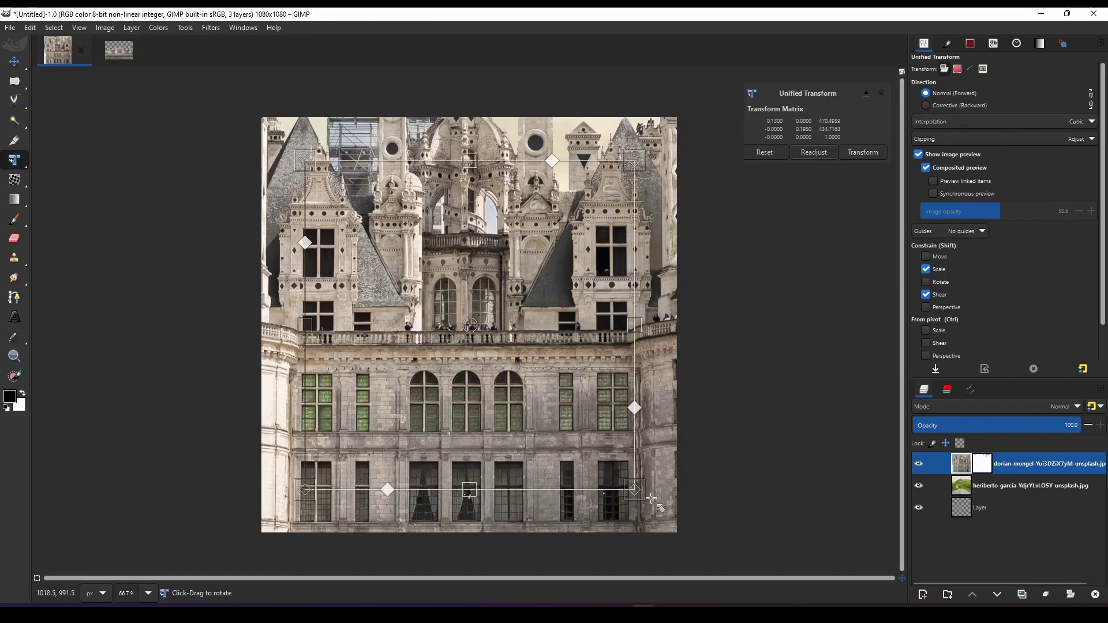
left_click_drag(651, 497, 528, 236)
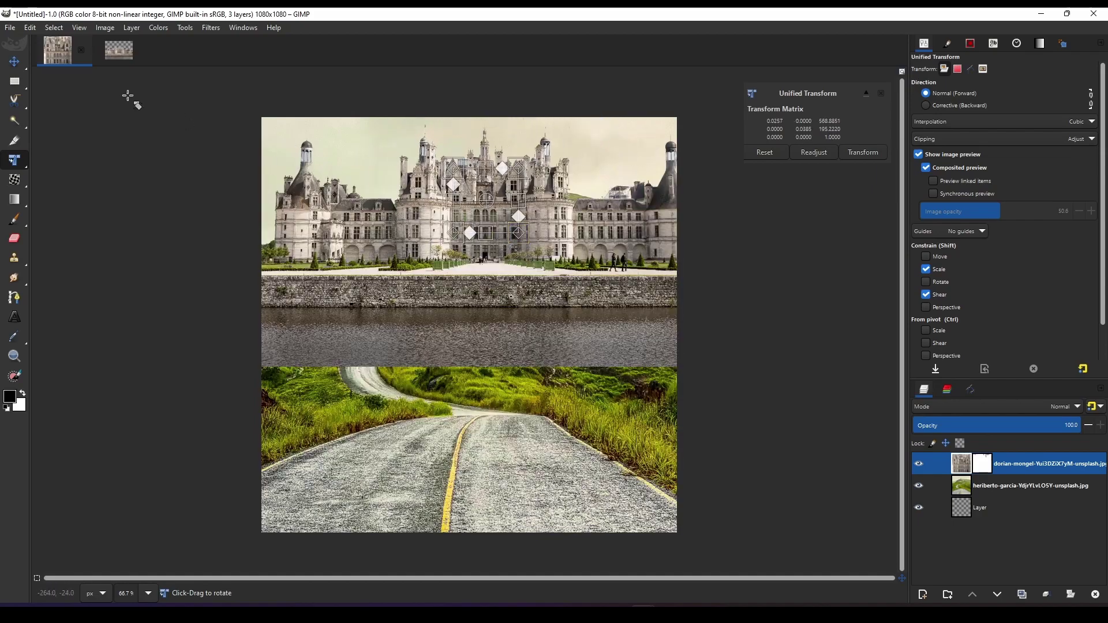
key("m")
Add a white layer mask, paint out the water strip, then readjust the castle's size and position.
right_click(984, 463)
left_click(1026, 522)
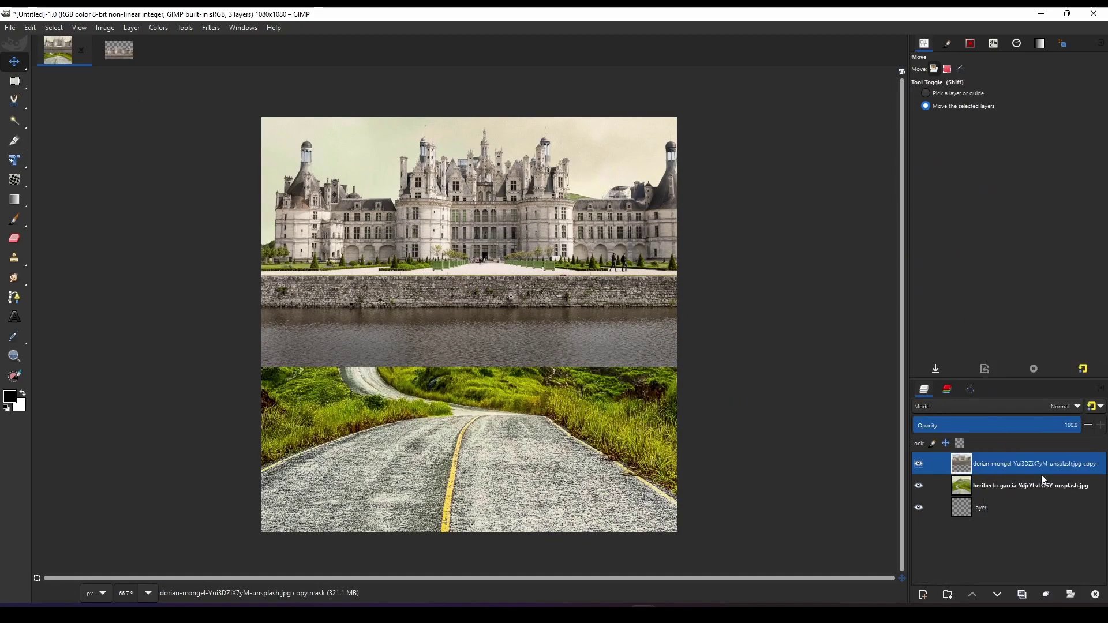
left_click(942, 447)
left_click(1021, 584)
key("p")
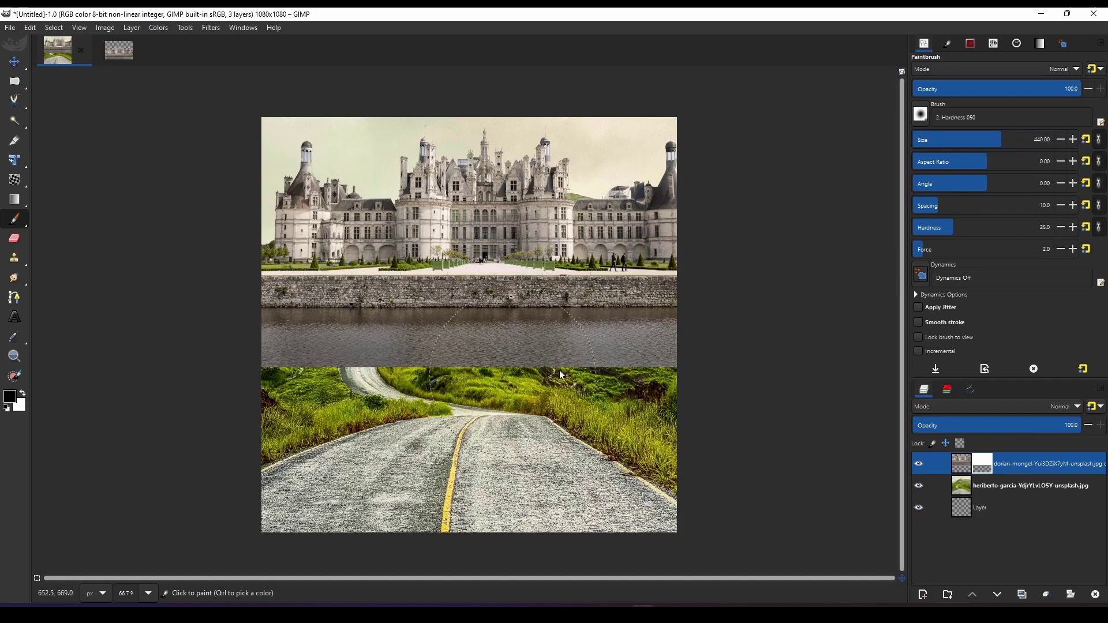
left_click_drag(596, 361, 413, 366)
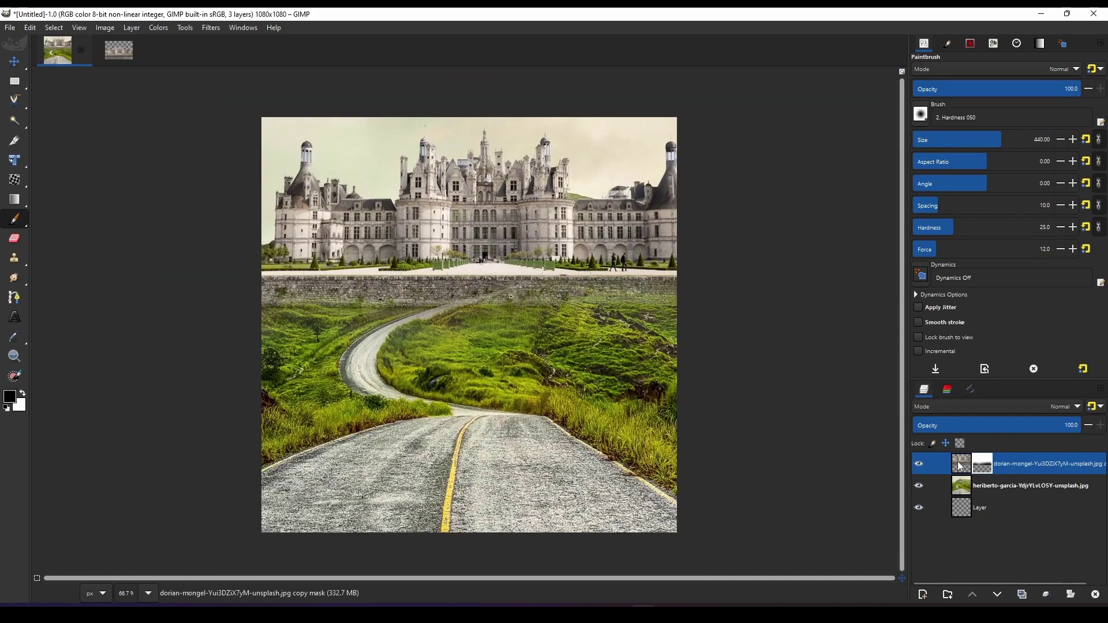
key("shift+t")
left_click_drag(662, 247, 550, 221)
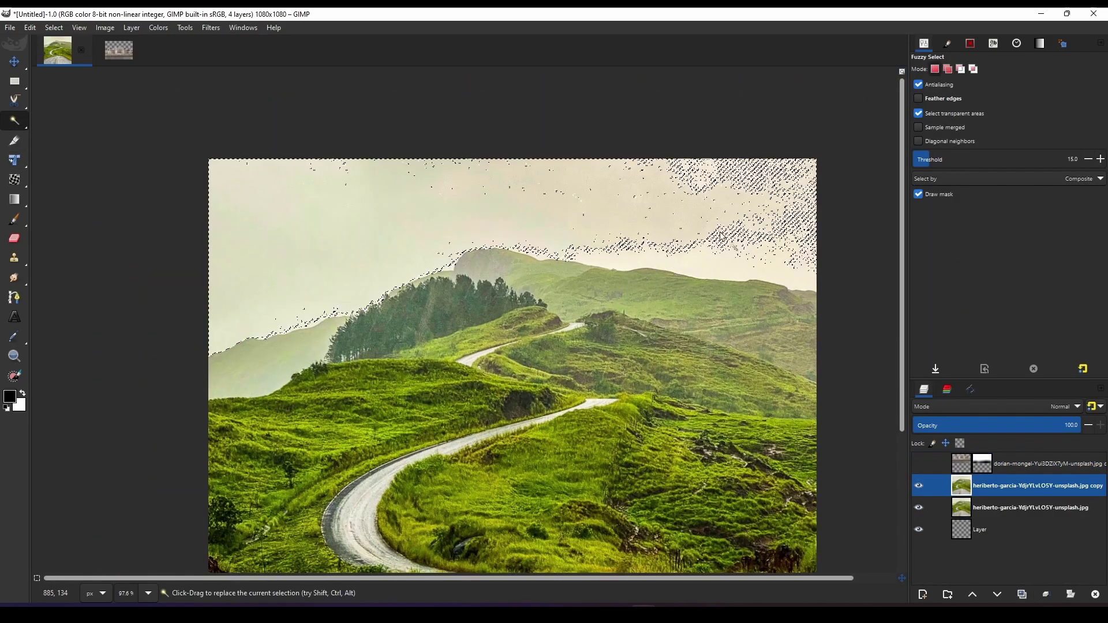
Fuzzy-select the hazy sky above the ridge at threshold 8.2 and hide it with an inverted mask.
left_click_drag(721, 237, 510, 191)
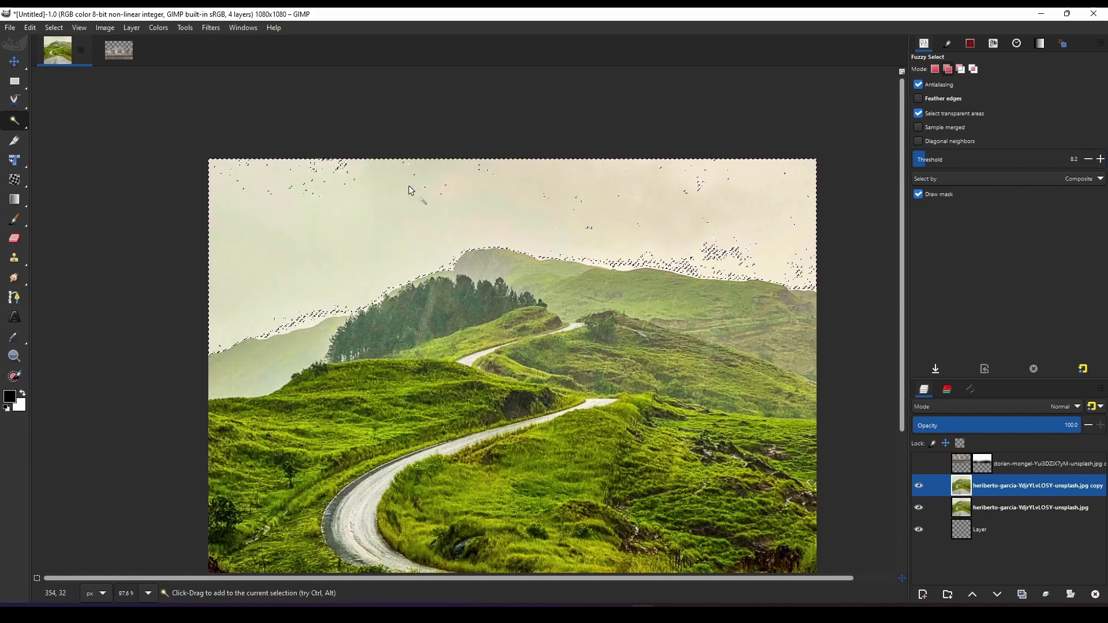
left_click(358, 219)
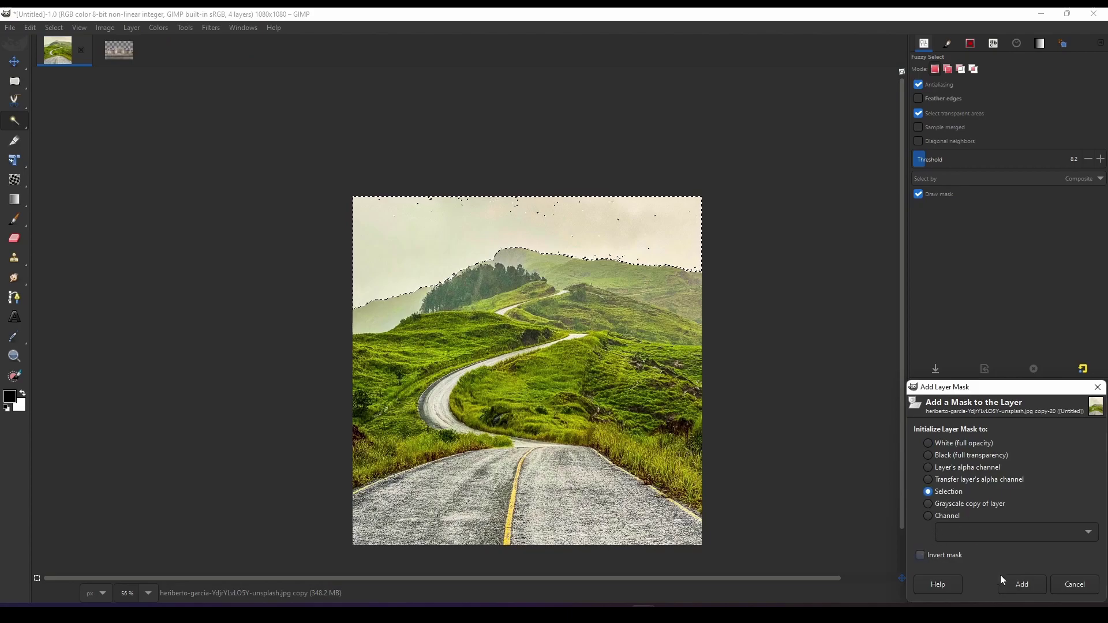
left_click(1003, 579)
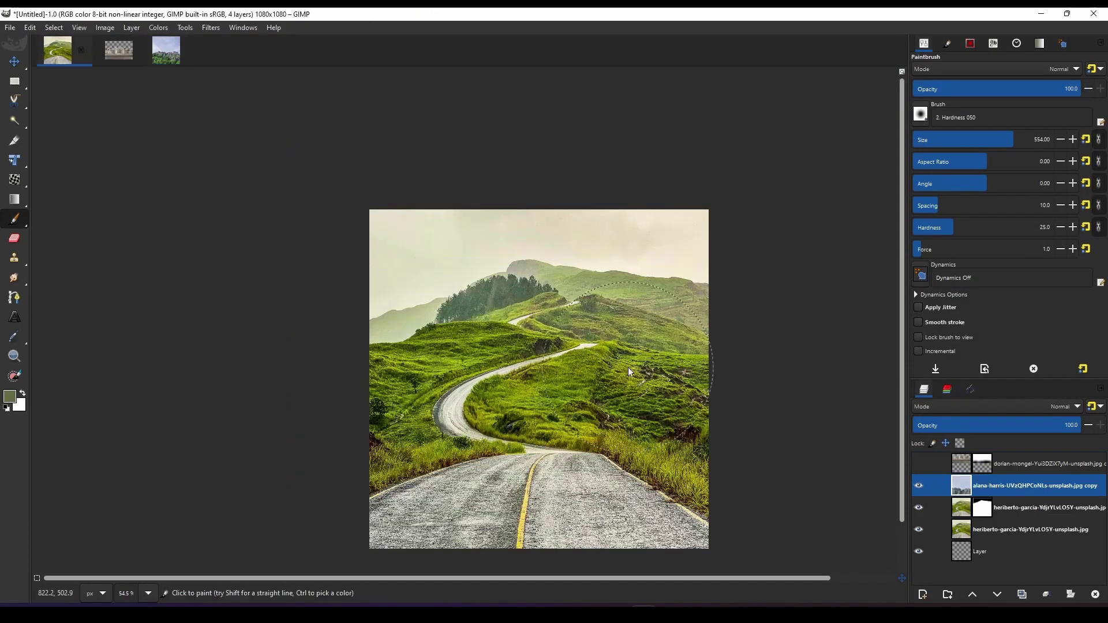
Shrink and reposition the rocky cliff-top castle photo with a semi-transparent Unified Transform preview.
key("shift+t")
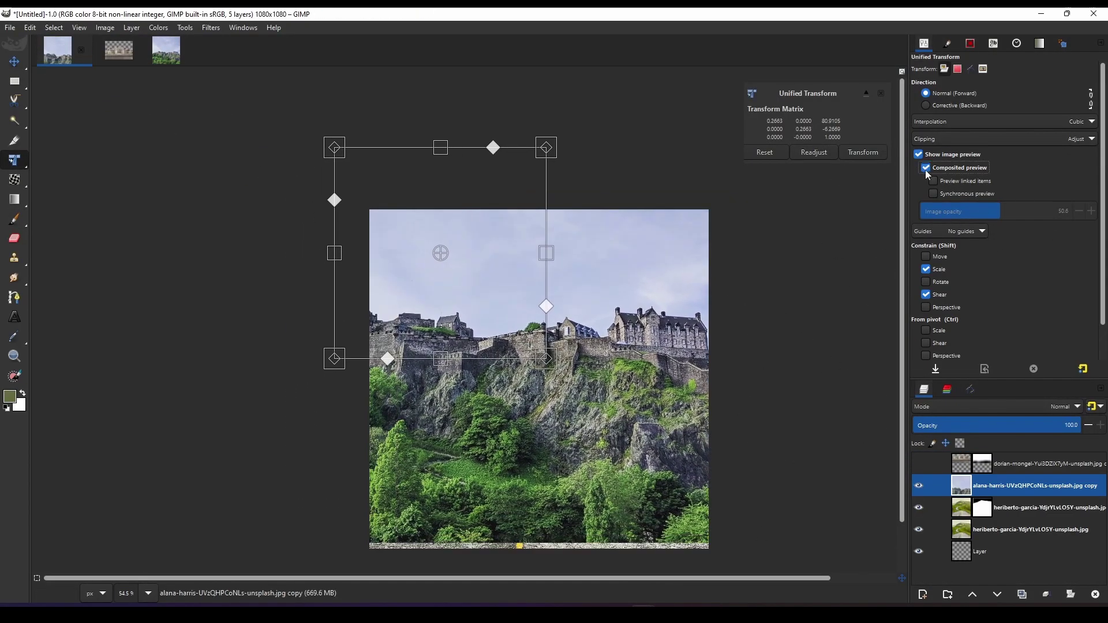
left_click_drag(1084, 186, 1002, 191)
left_click_drag(502, 289, 552, 288)
left_click_drag(595, 358, 568, 331)
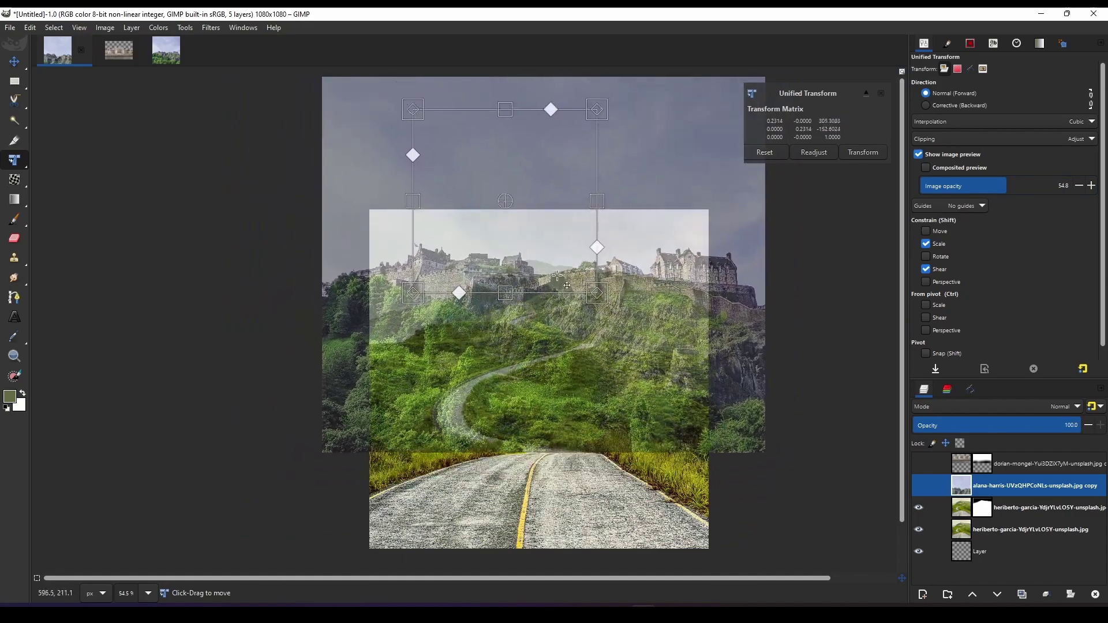
left_click_drag(559, 293, 508, 248)
left_click_drag(403, 239, 416, 195)
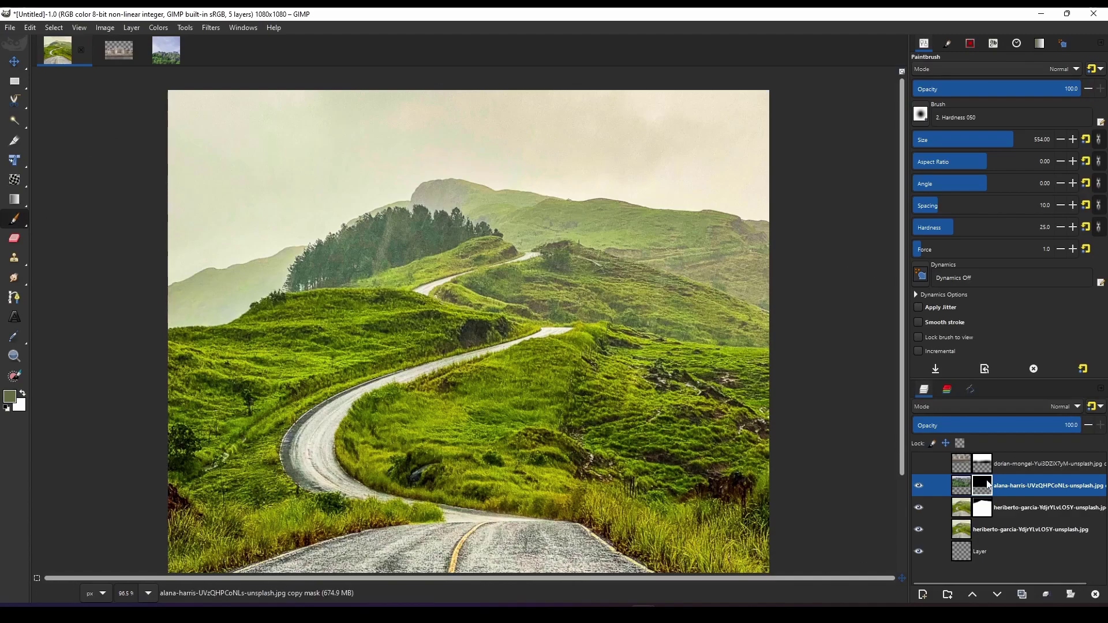
Invert the mask and paint the road through the castle's greenery, redoing one stroke.
left_click(157, 29)
left_click(180, 195)
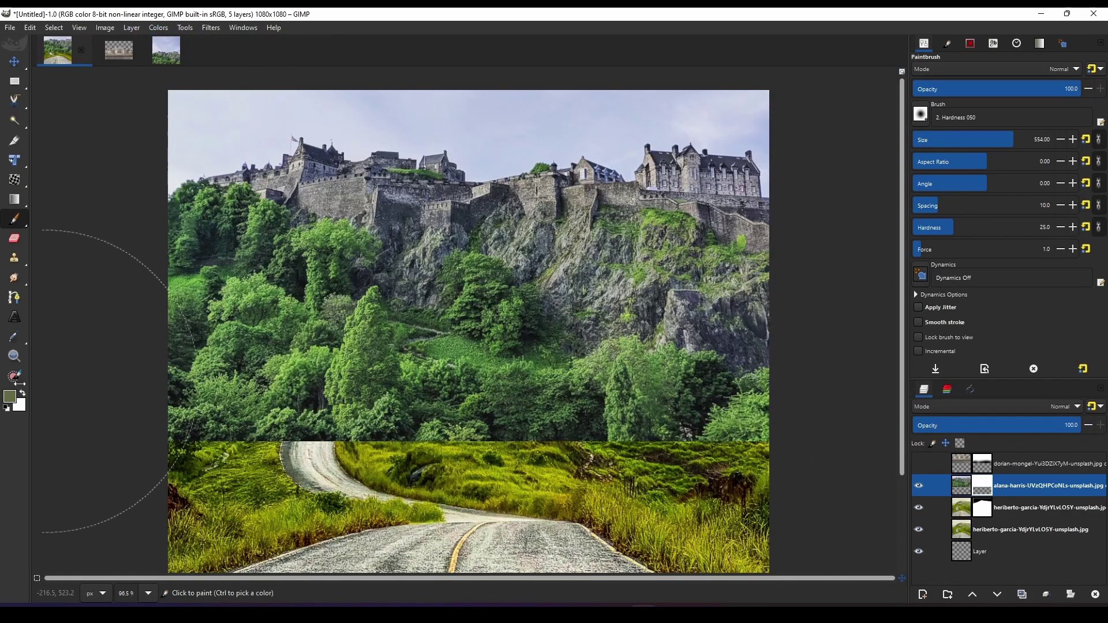
left_click_drag(452, 418, 478, 419)
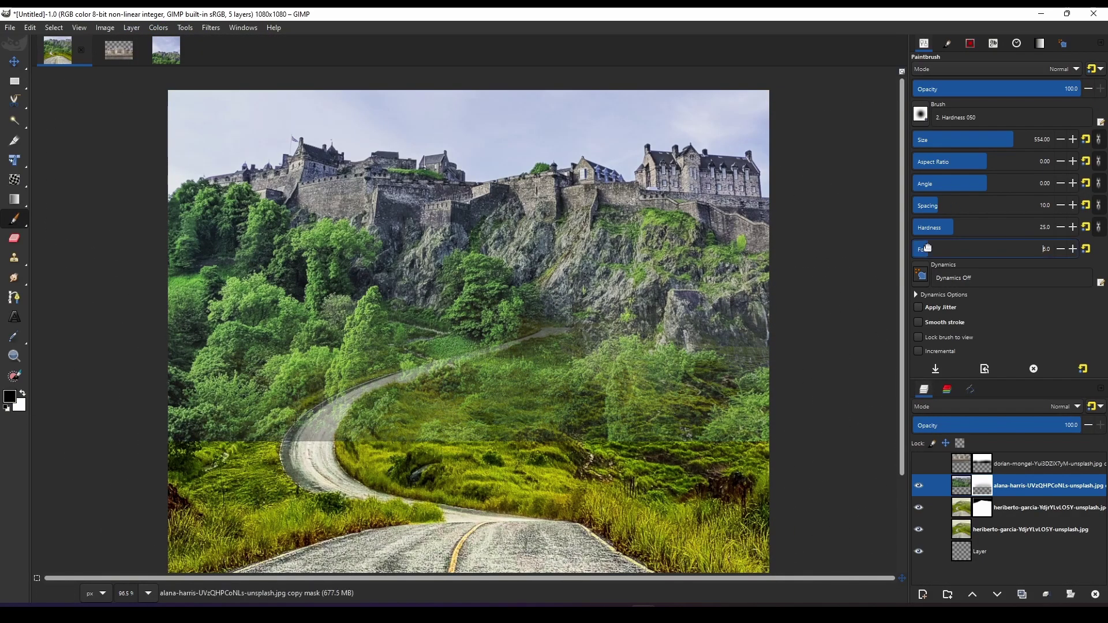
left_click_drag(450, 369, 309, 445)
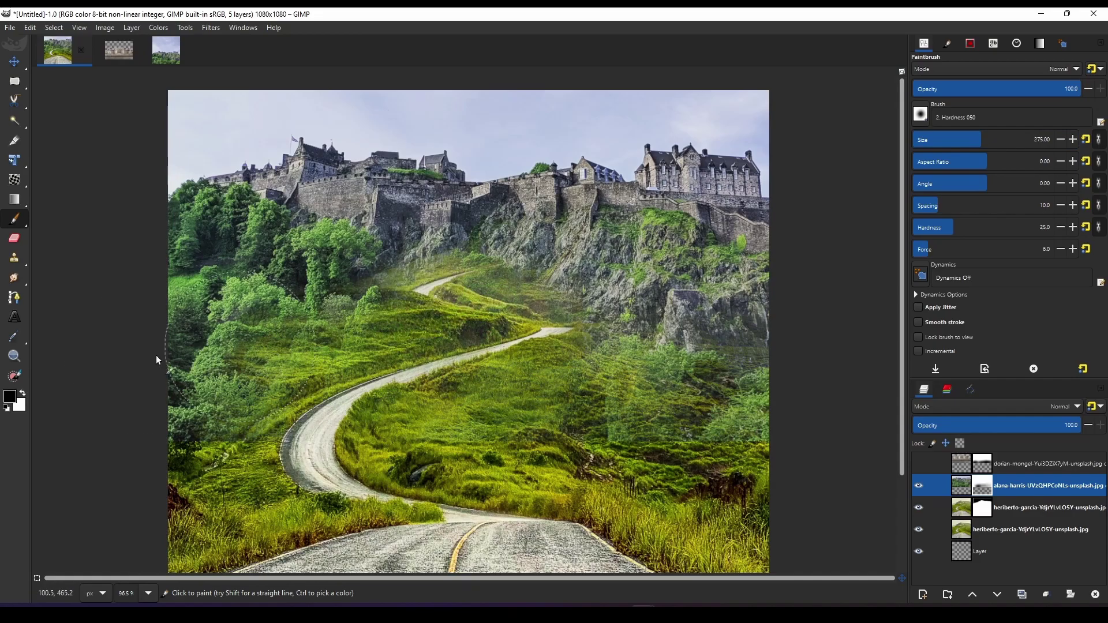
key("ctrl+z")
left_click_drag(693, 352, 612, 326)
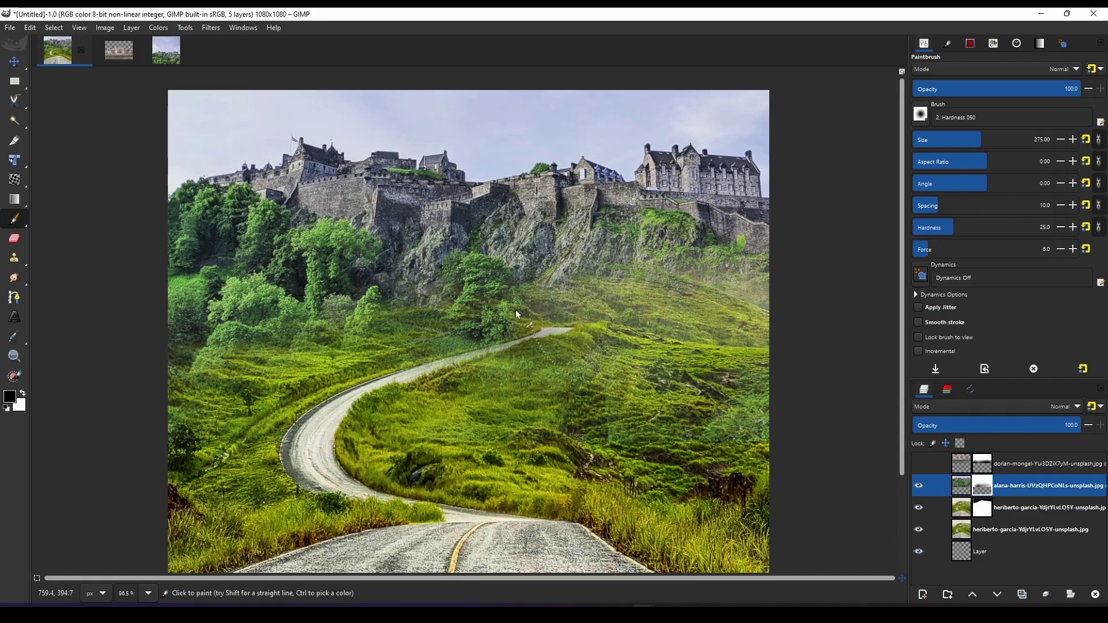
Blend further with a smaller brush, then shift the layer down slightly.
scroll(518, 377, "up", 3, "ctrl")
left_click(949, 139)
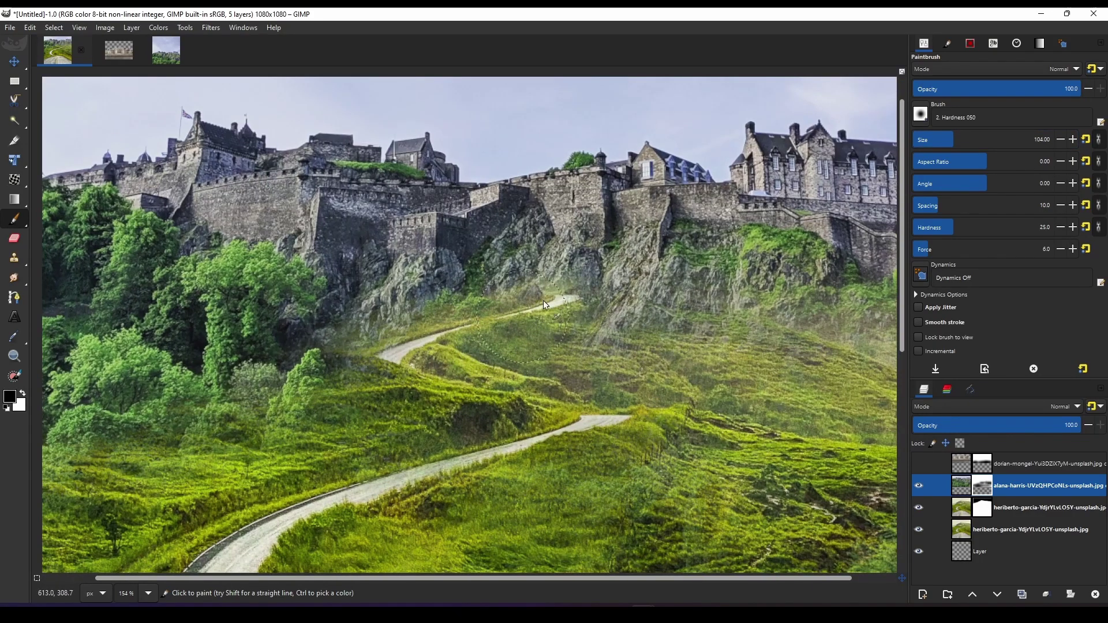
scroll(715, 382, "down", 3, "ctrl")
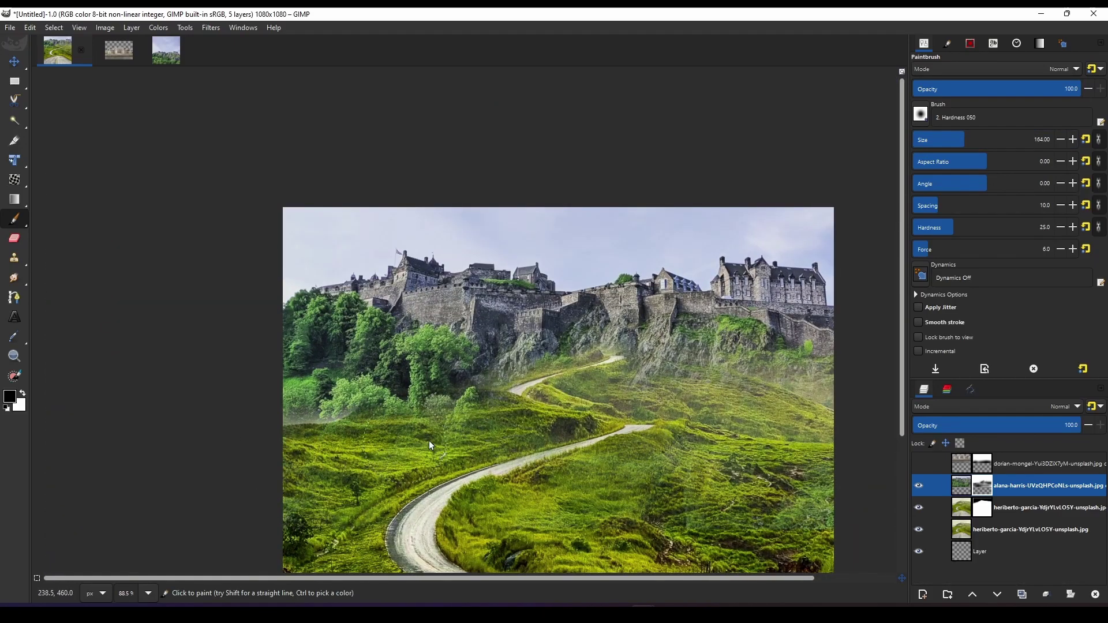
key("shift+t")
left_click_drag(759, 433, 753, 453)
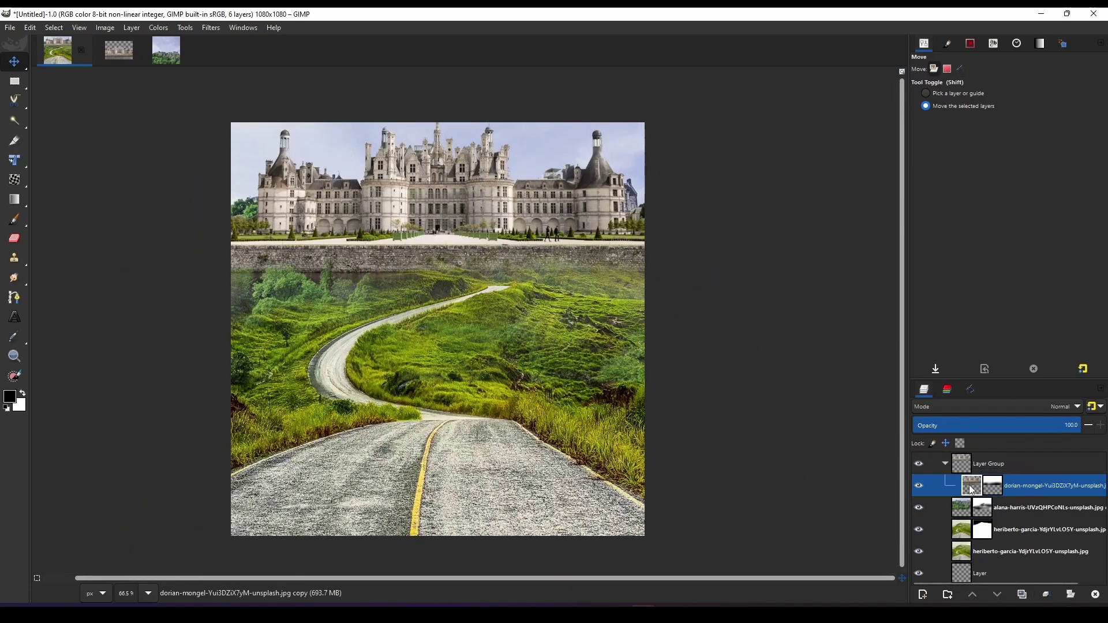
Paint on the château layer's mask to blend the hillside into the road.
left_click(990, 491)
key("p")
key("plus")
key("plus")
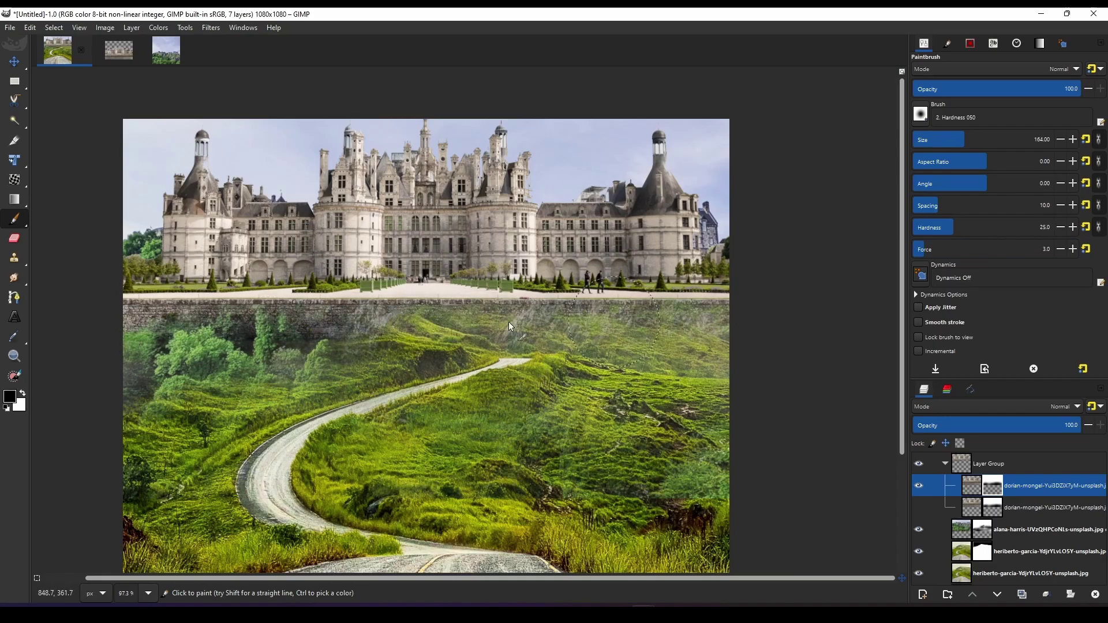
key("minus")
key("minus")
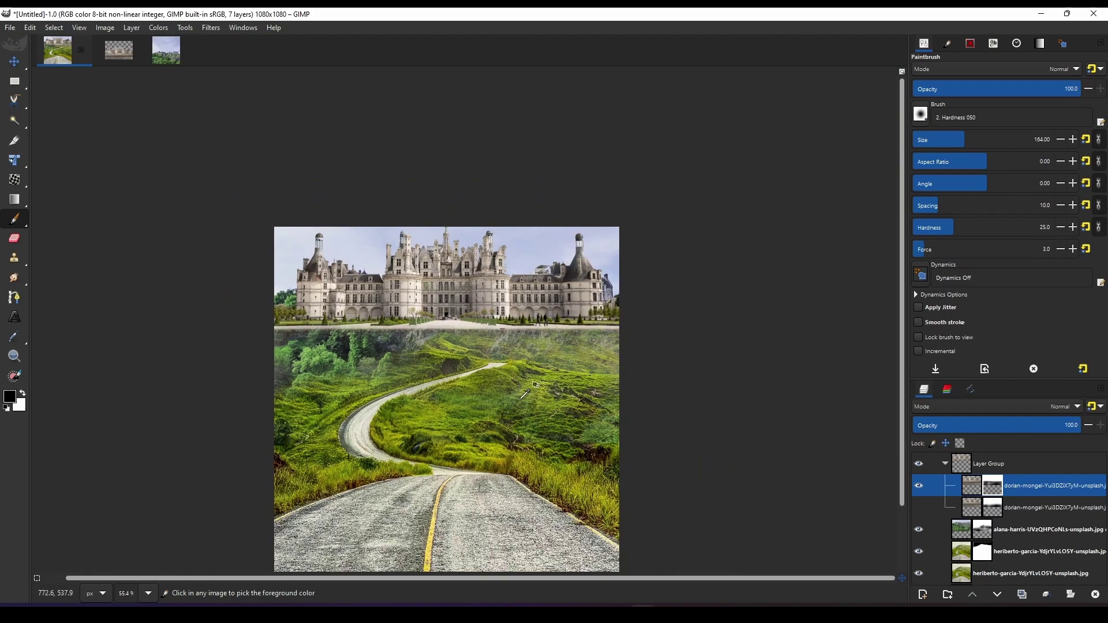
key("plus")
Darken the château copy's output levels with Levels.
left_click(159, 27)
left_click(174, 153)
left_click_drag(985, 370, 957, 373)
left_click(943, 483)
Apply a Color Temperature adjustment to the château copy.
left_click(158, 27)
left_click(174, 53)
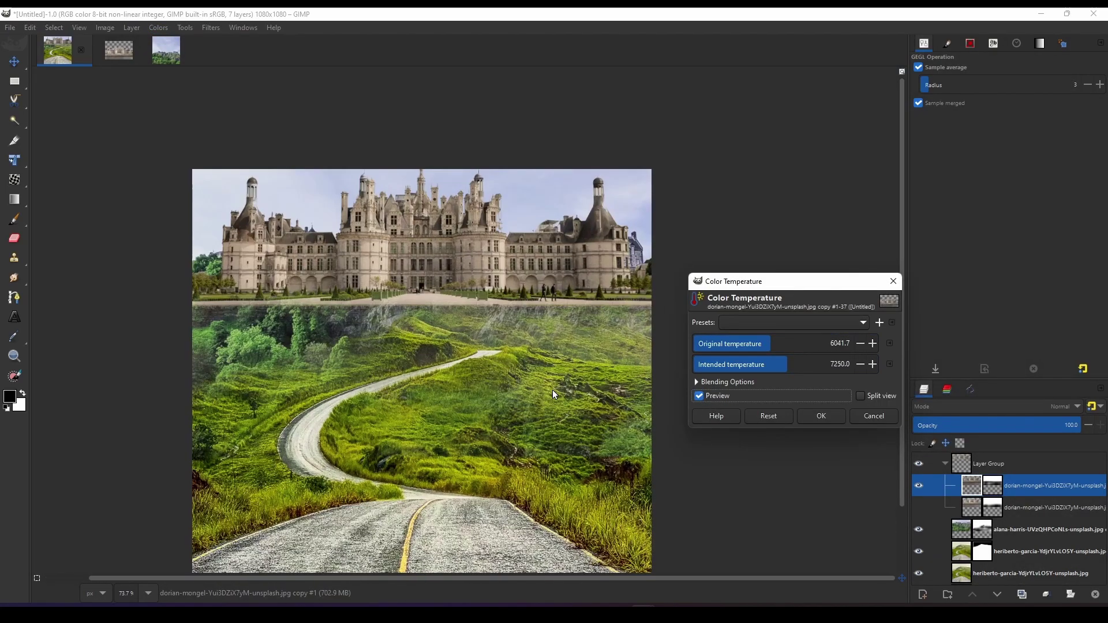
scroll(552, 389, "down", 3)
left_click(808, 415)
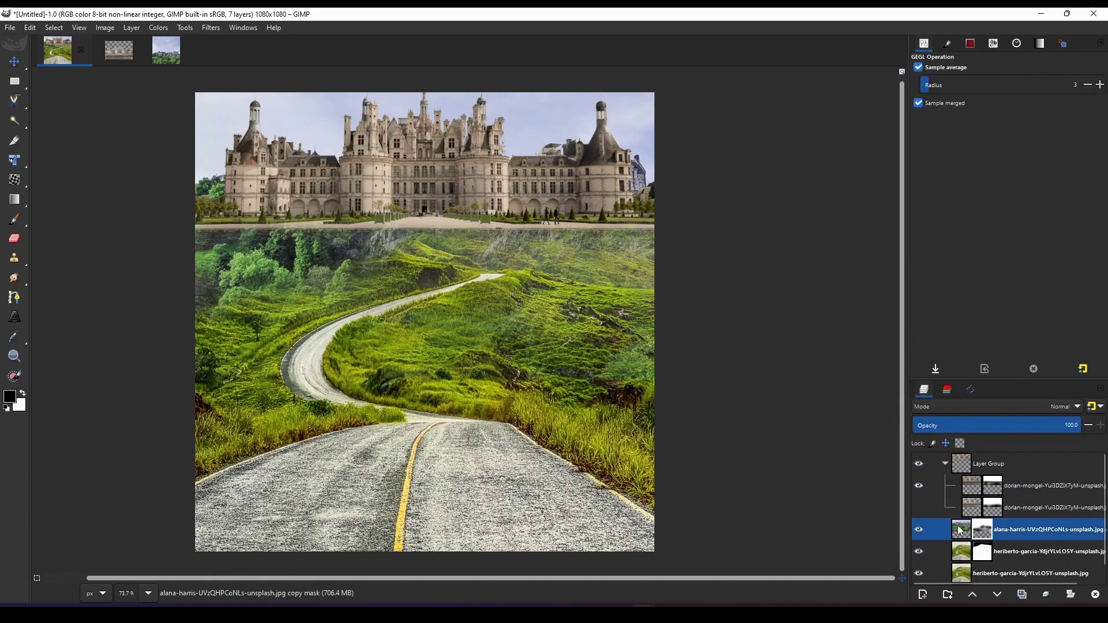
Switch to the Move tool and select the collapsed château layer group.
key("p")
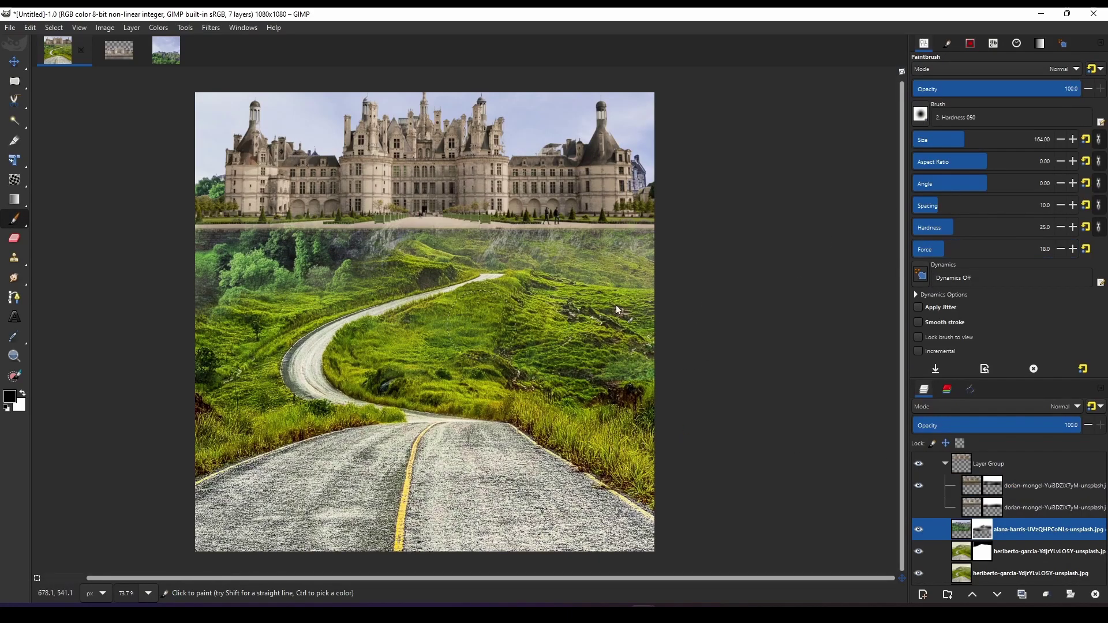
scroll(539, 356, "down", 2)
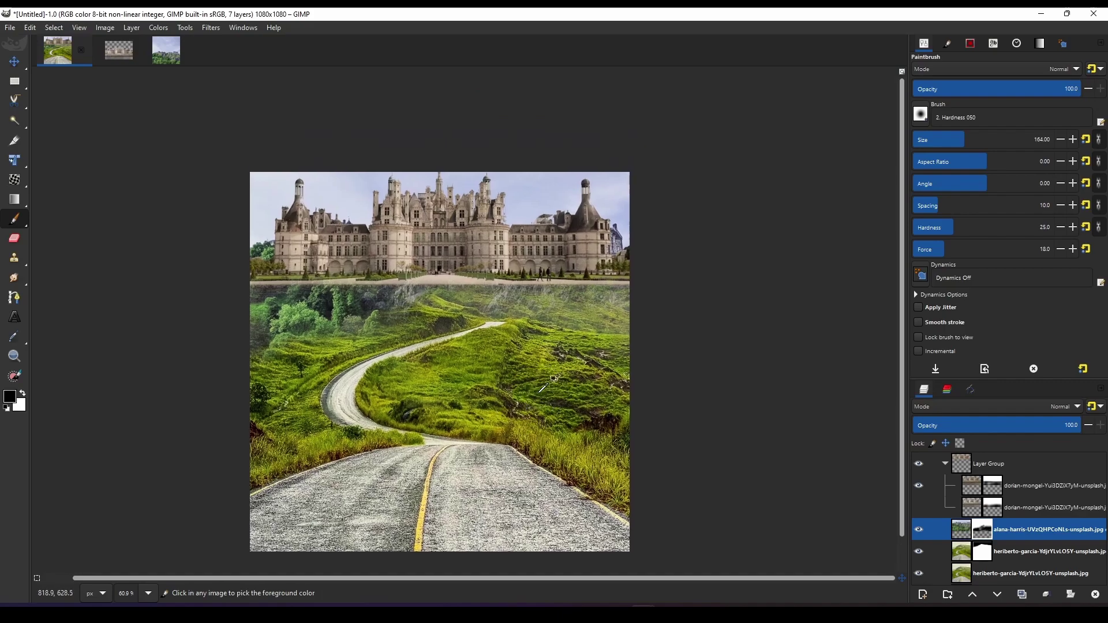
left_click(15, 62)
scroll(400, 331, "up", 1)
left_click(949, 467)
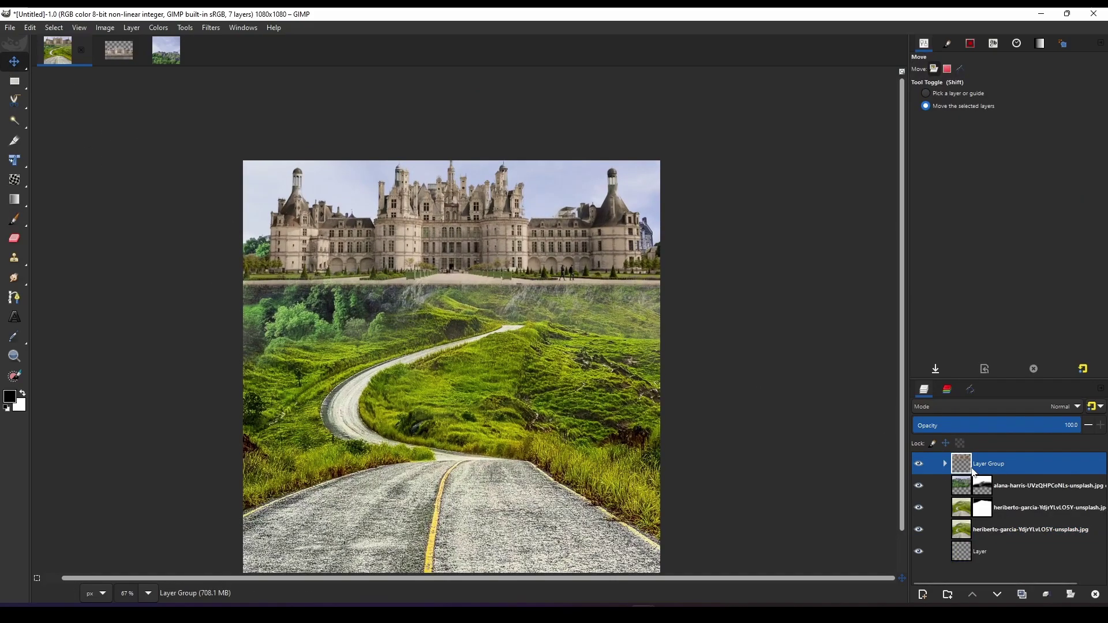
Scale the château layer group smaller and shift it, committing the transform.
key("shift+t")
left_click_drag(685, 384, 643, 359)
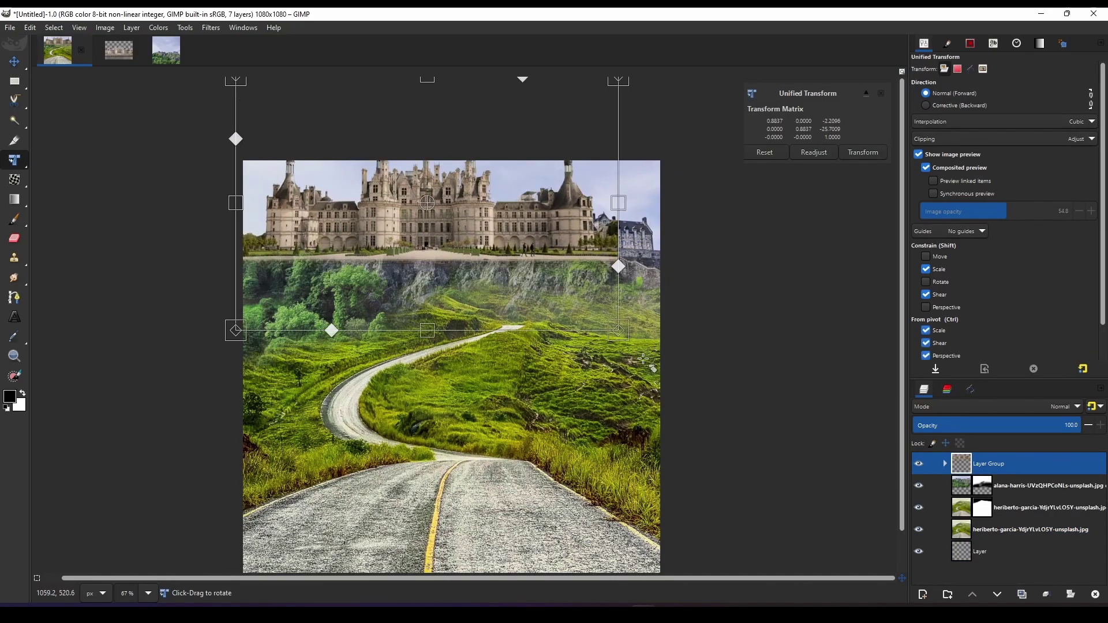
key("Return")
key("m")
key("plus")
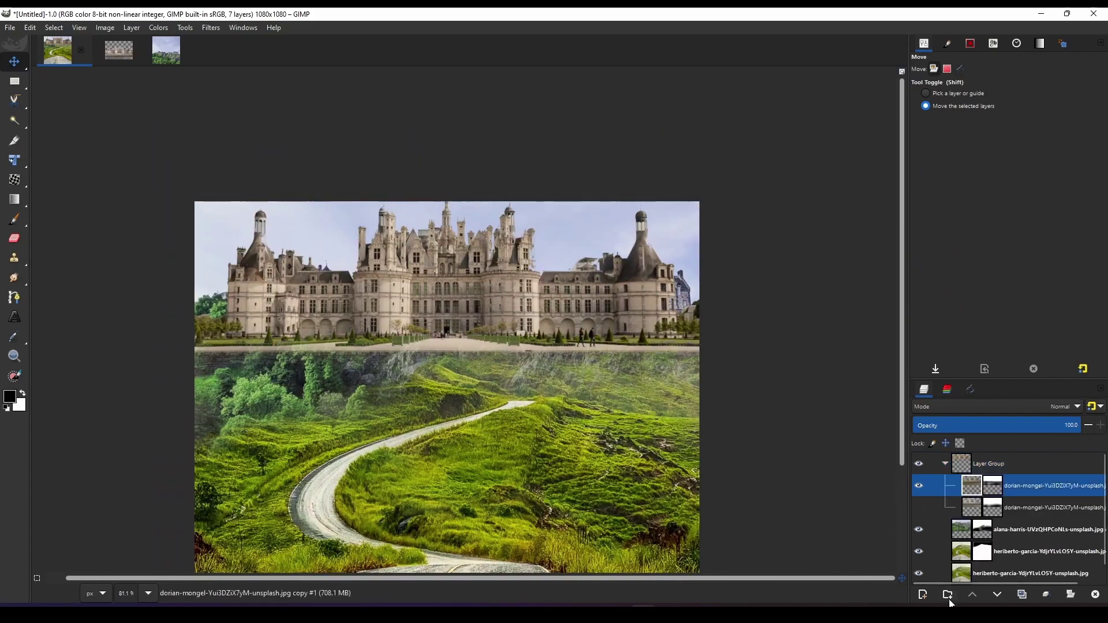
scroll(587, 463, "up", 4)
Set the château copy's Levels to gamma 0.83 and output 43–175.
left_click(158, 28)
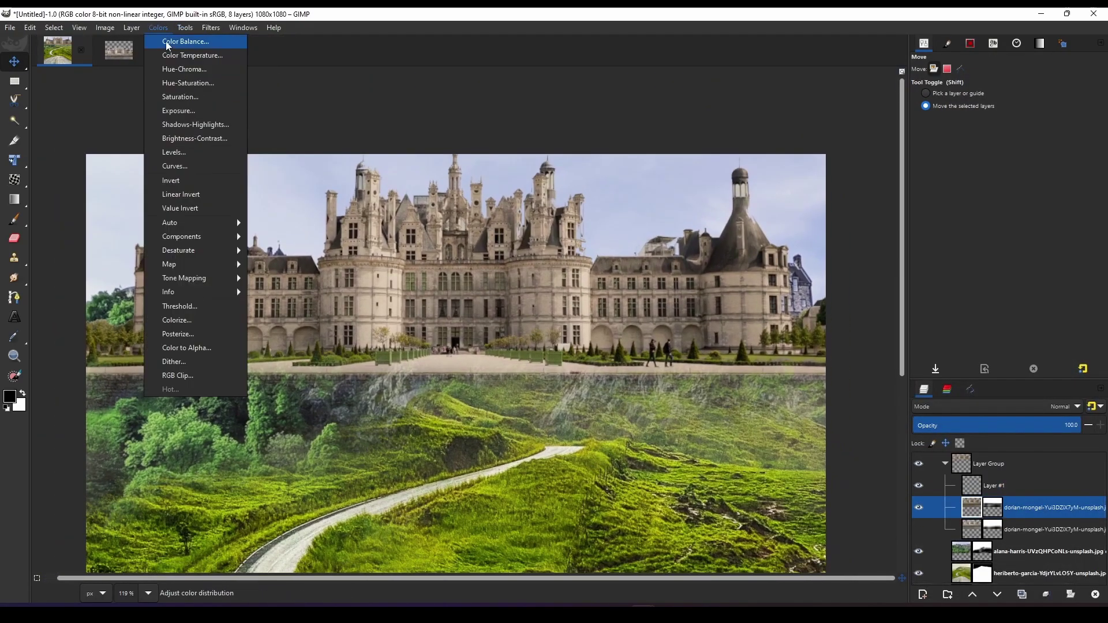
left_click(173, 152)
key("shift+ctrl+j")
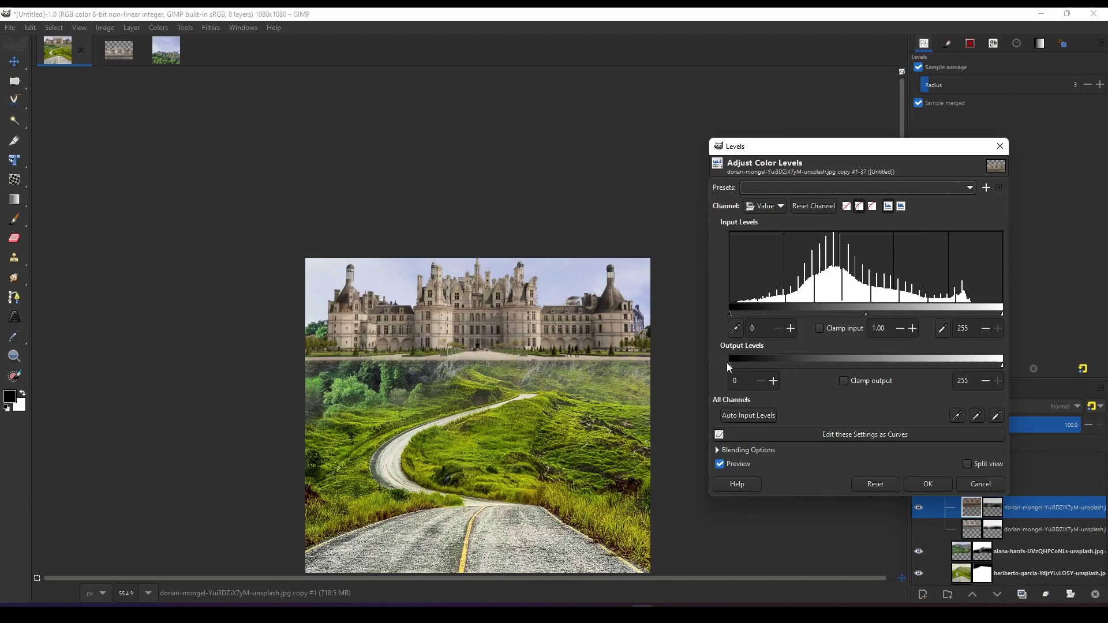
left_click_drag(902, 369, 909, 369)
mouse_move(777, 369)
left_mouse_down()
mouse_move(800, 369)
mouse_move(770, 365)
left_mouse_up()
mouse_move(898, 366)
left_mouse_down()
mouse_move(969, 366)
mouse_move(917, 366)
left_mouse_up()
left_click_drag(770, 365, 776, 365)
left_click_drag(865, 313, 877, 314)
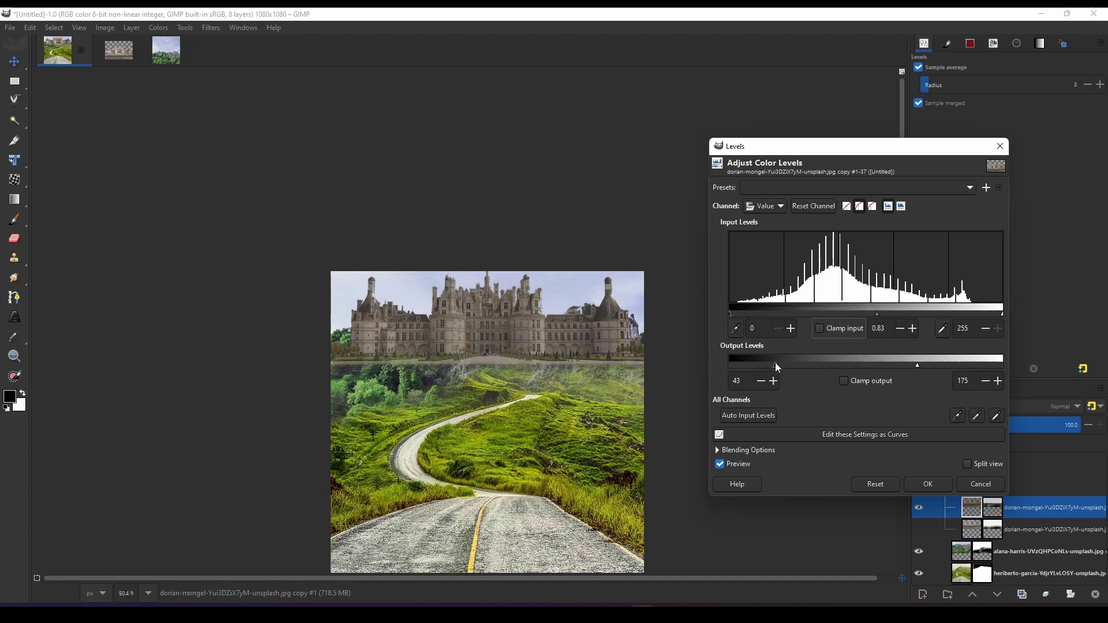
scroll(533, 301, "up", 5)
left_click(928, 484)
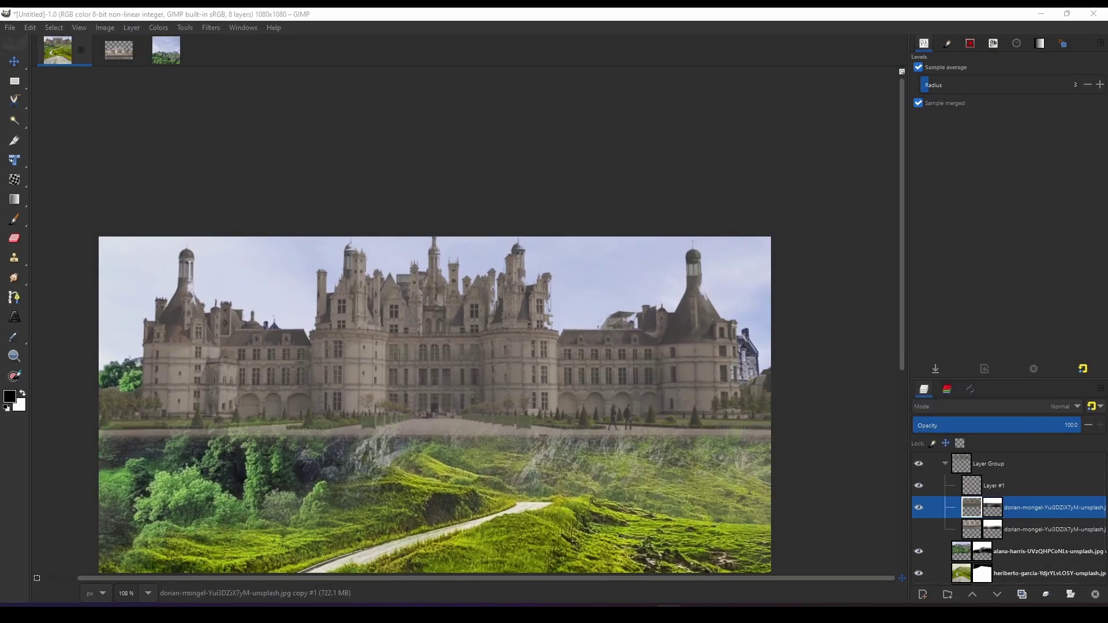
Collapse and hide the château group, then select the rocky castle layer.
left_click(944, 463)
left_click(1038, 485)
left_click(919, 464)
Fuzzy-select the sky above the rocky castle.
scroll(586, 382, "up", 3)
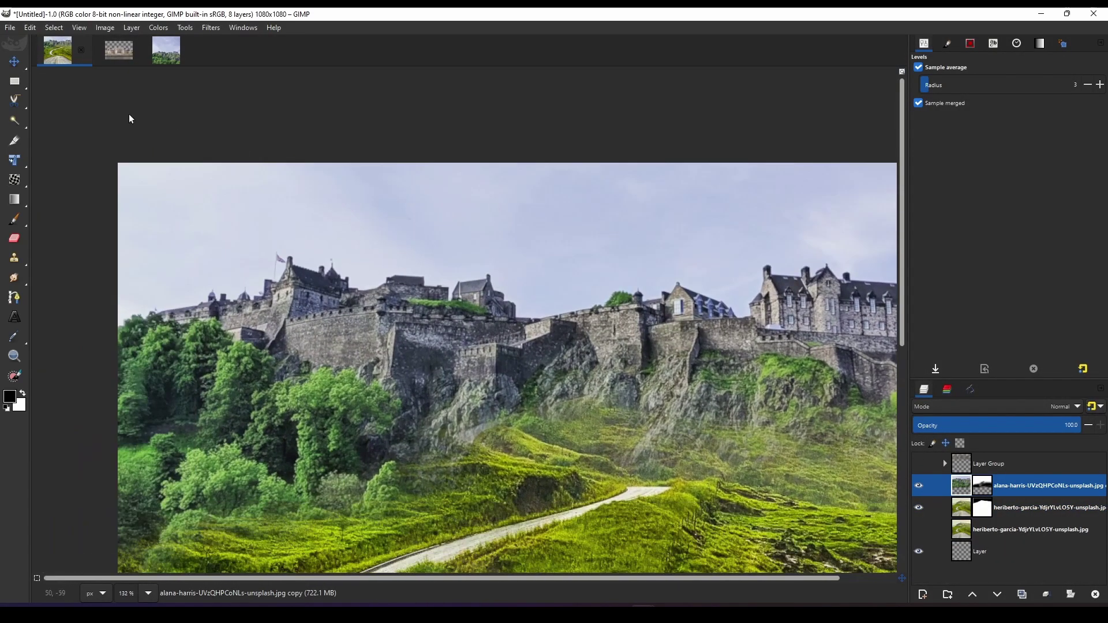
key("u")
left_click_drag(368, 224, 347, 202)
scroll(647, 267, "right", 3)
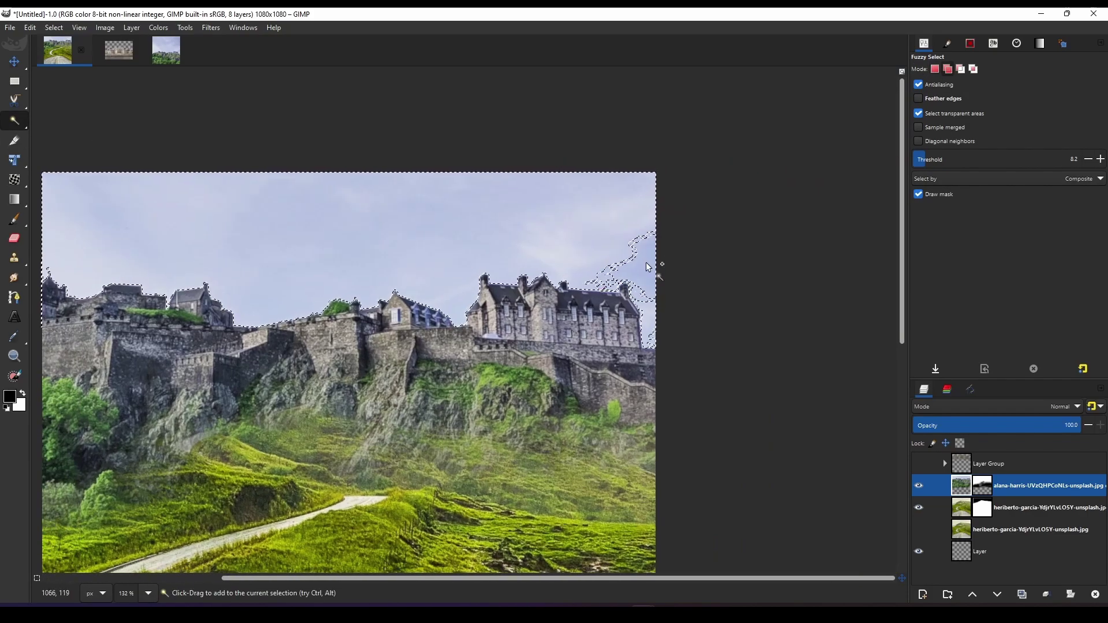
scroll(652, 333, "left", 5)
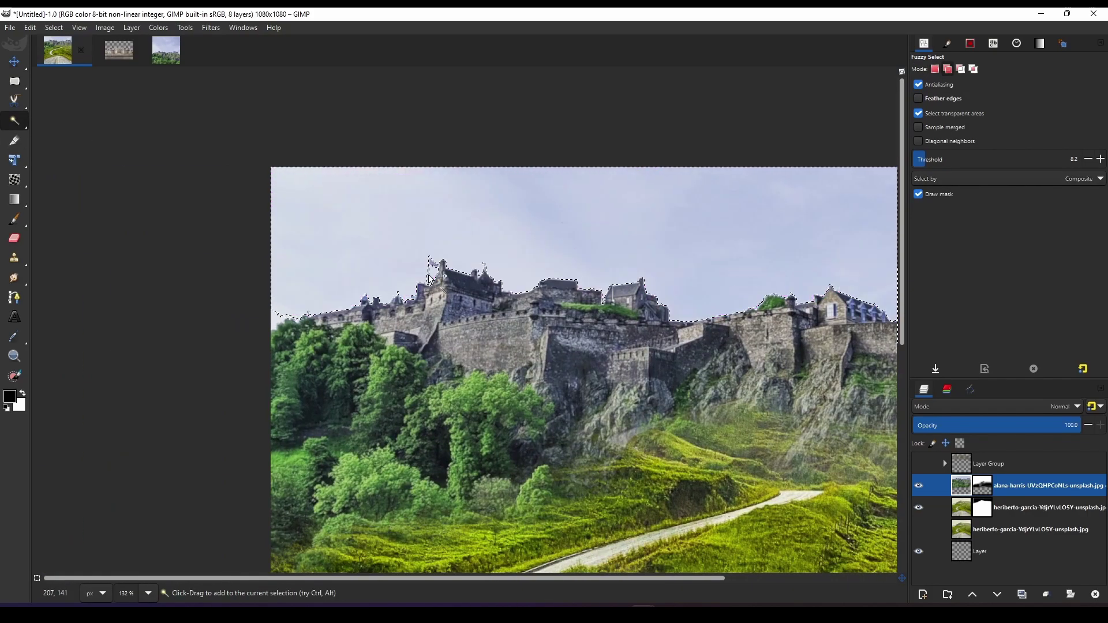
scroll(314, 304, "down", 3)
scroll(315, 304, "up", 2)
Paint the sky across the top out of the layer mask.
key("p")
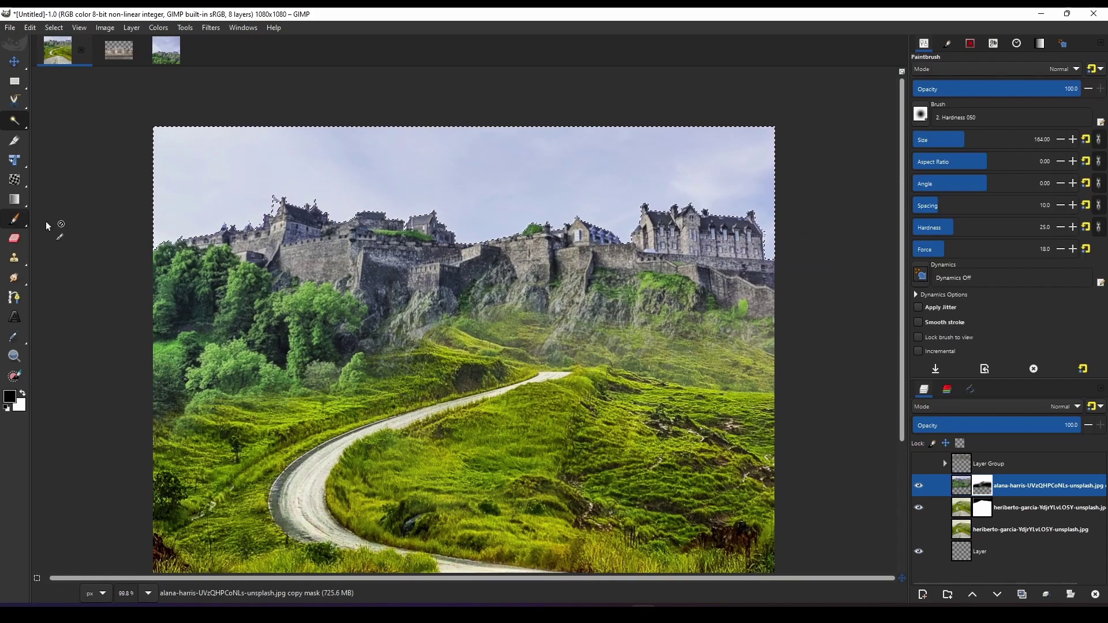
left_click_drag(664, 193, 396, 190)
left_click_drag(272, 206, 268, 166)
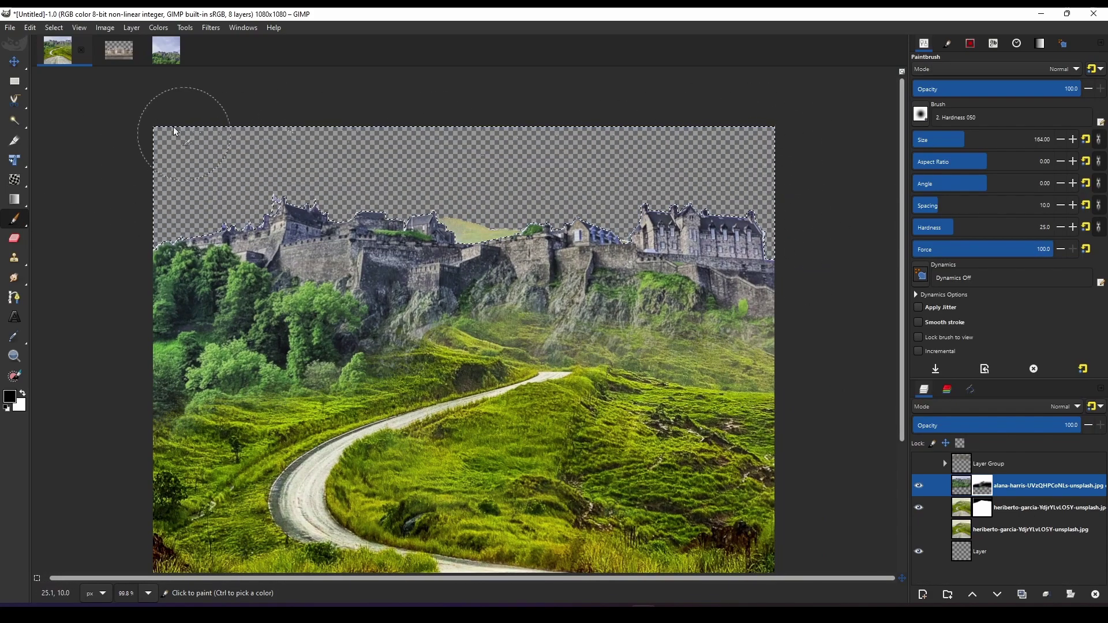
key("m")
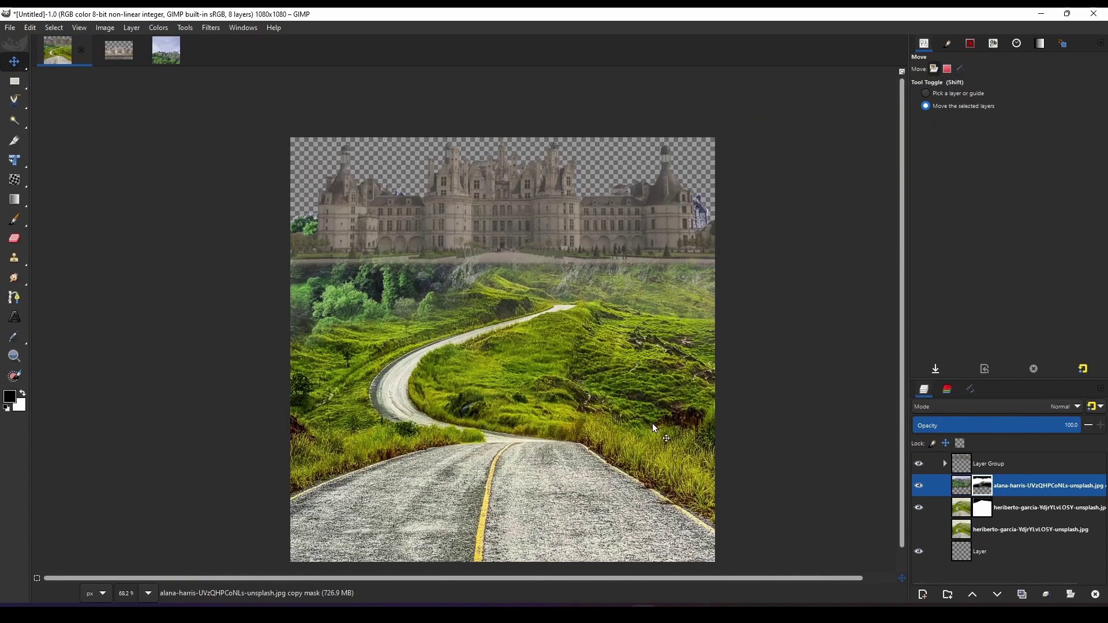
Apply a Color Temperature adjustment to the road landscape copy.
scroll(681, 369, "up", 2)
scroll(680, 369, "up", 1)
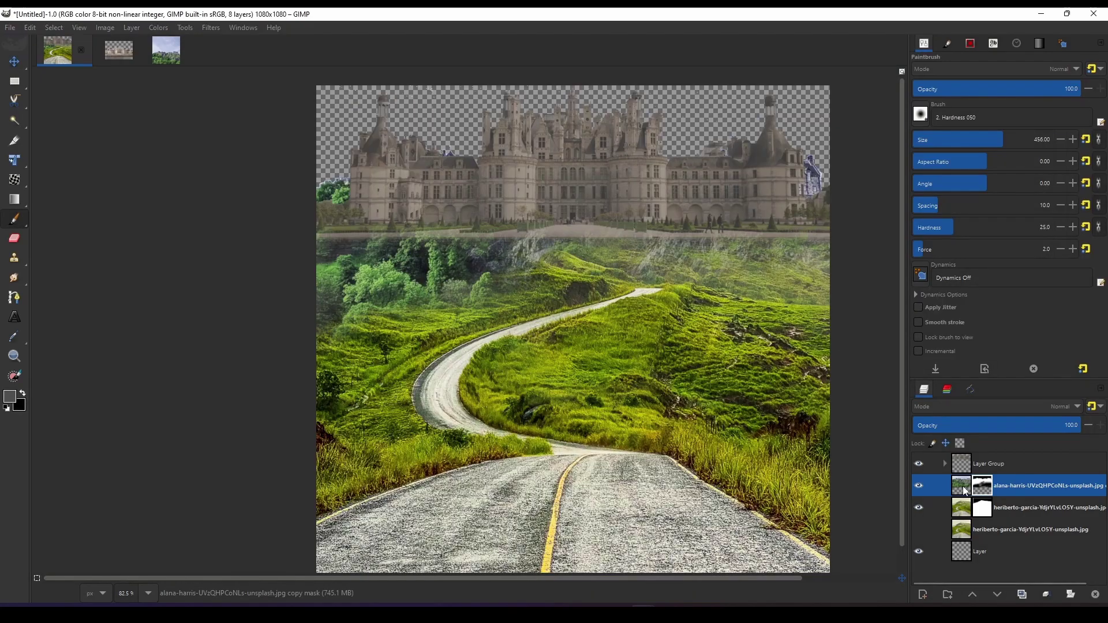
left_click(158, 27)
left_click(176, 54)
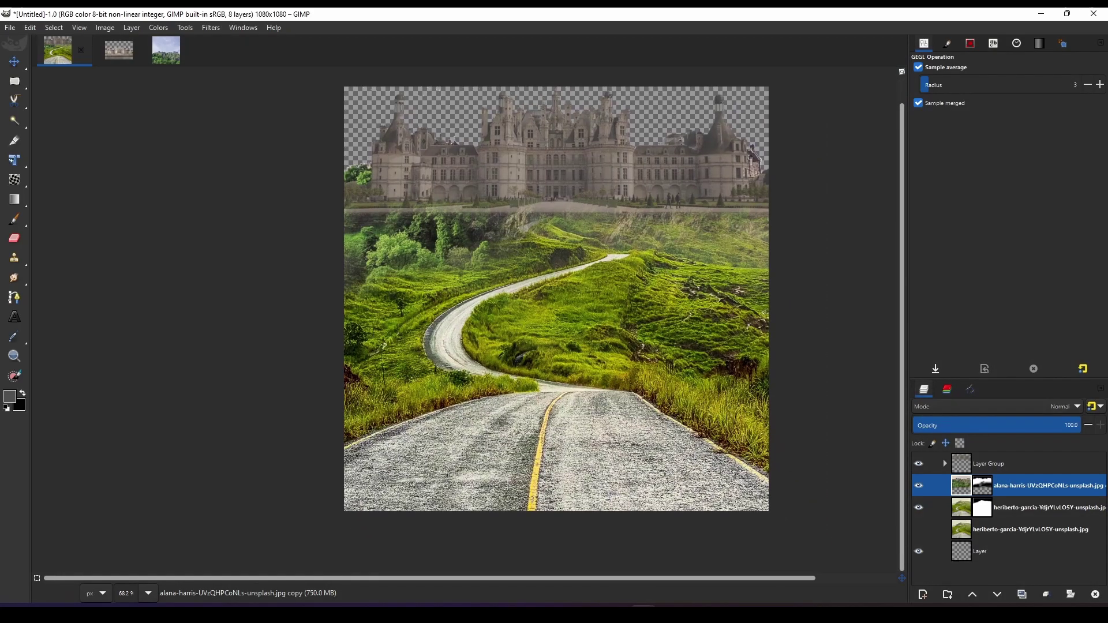
Bring up Color Balance for the château copy, midtones at −17.2 yellow.
scroll(646, 492, "up", 2)
scroll(633, 451, "up", 1)
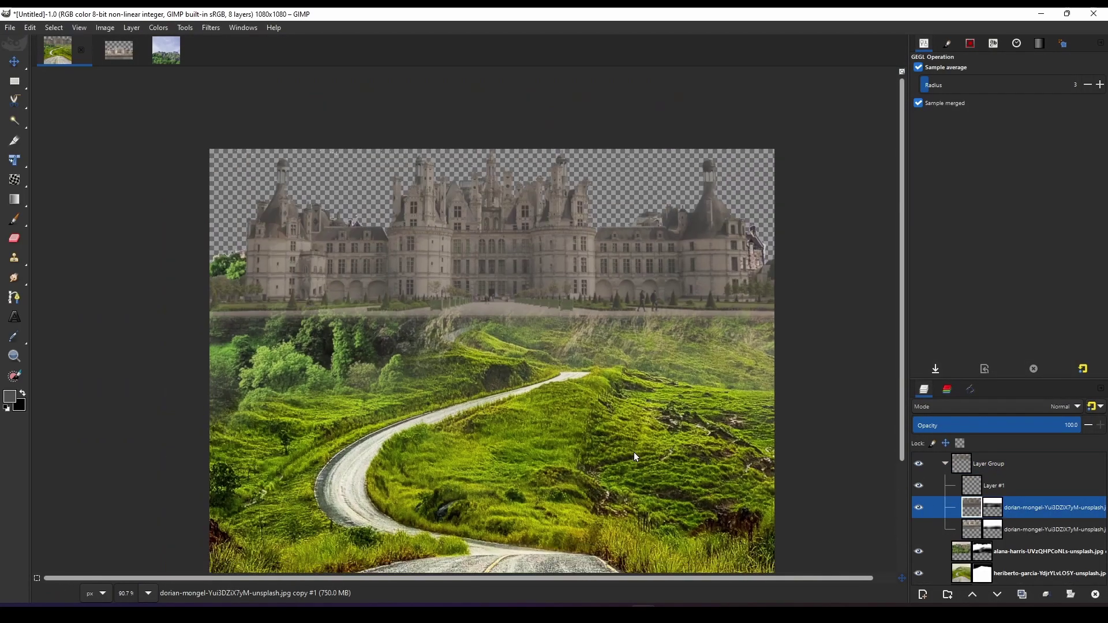
left_click(158, 27)
left_click(243, 41)
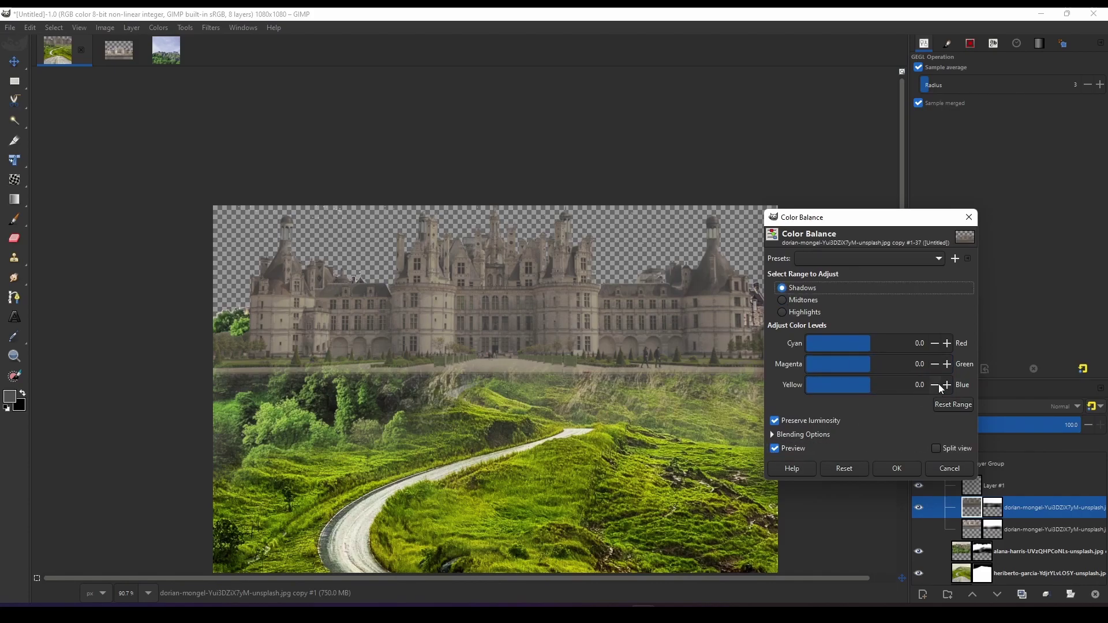
Set Color Balance shadows to Magenta 1.0, Yellow −2.0, highlights Yellow–Blue −41.4, and apply.
scroll(938, 383, "down", 2)
scroll(940, 364, "up", 1)
scroll(680, 421, "down", 2)
scroll(598, 439, "up", 4)
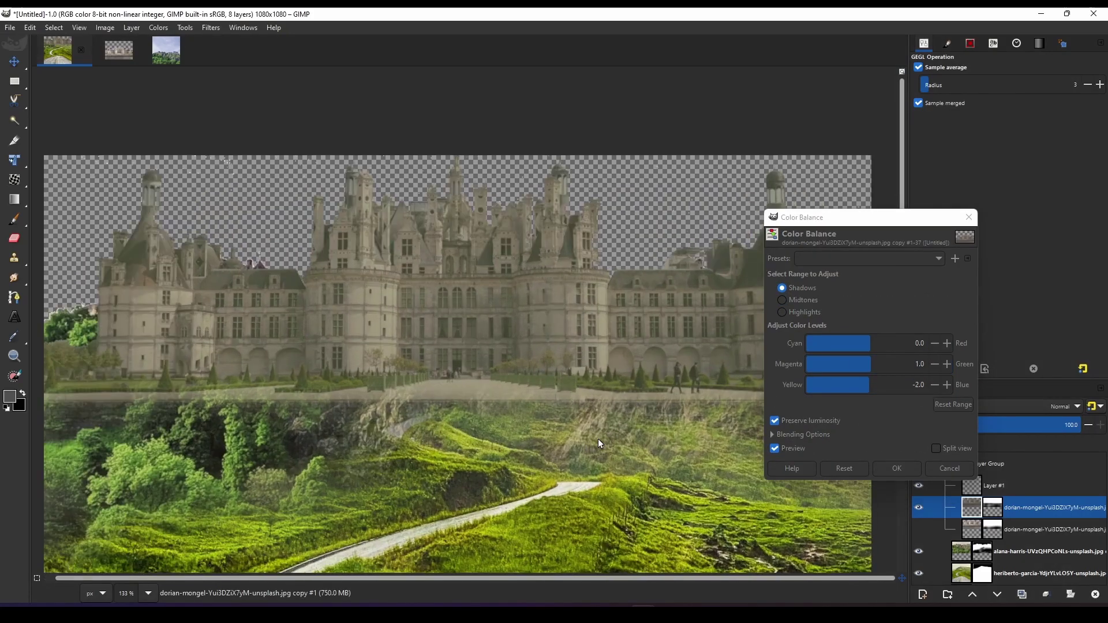
scroll(598, 443, "down", 4)
left_click(782, 312)
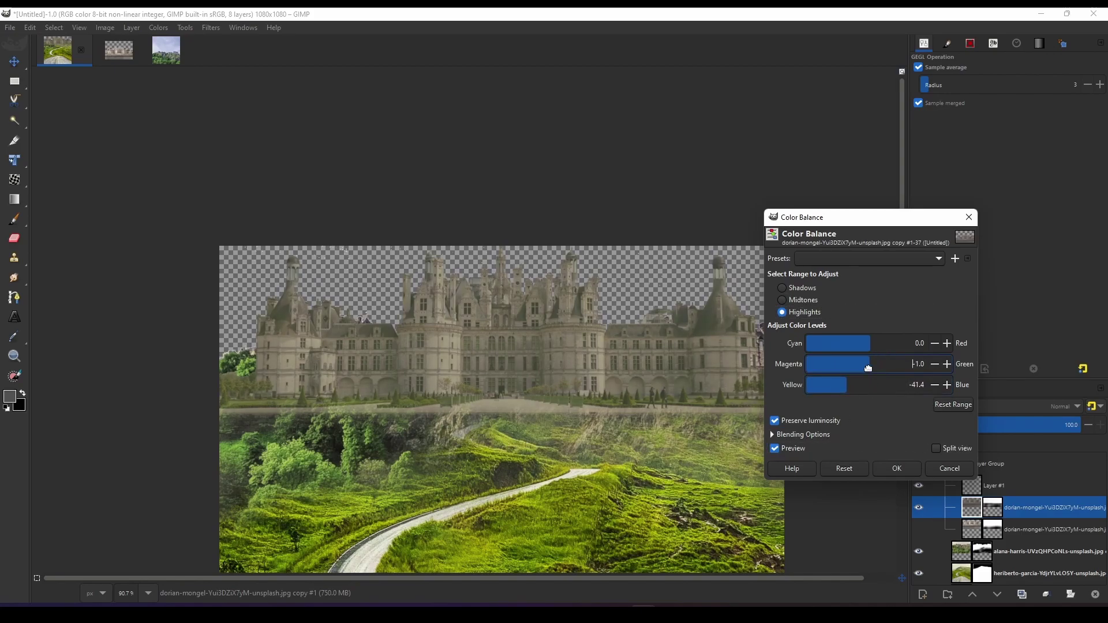
left_click(896, 468)
Add a new layer above the château group and paint a soft olive-grey haze.
scroll(753, 452, "down", 2)
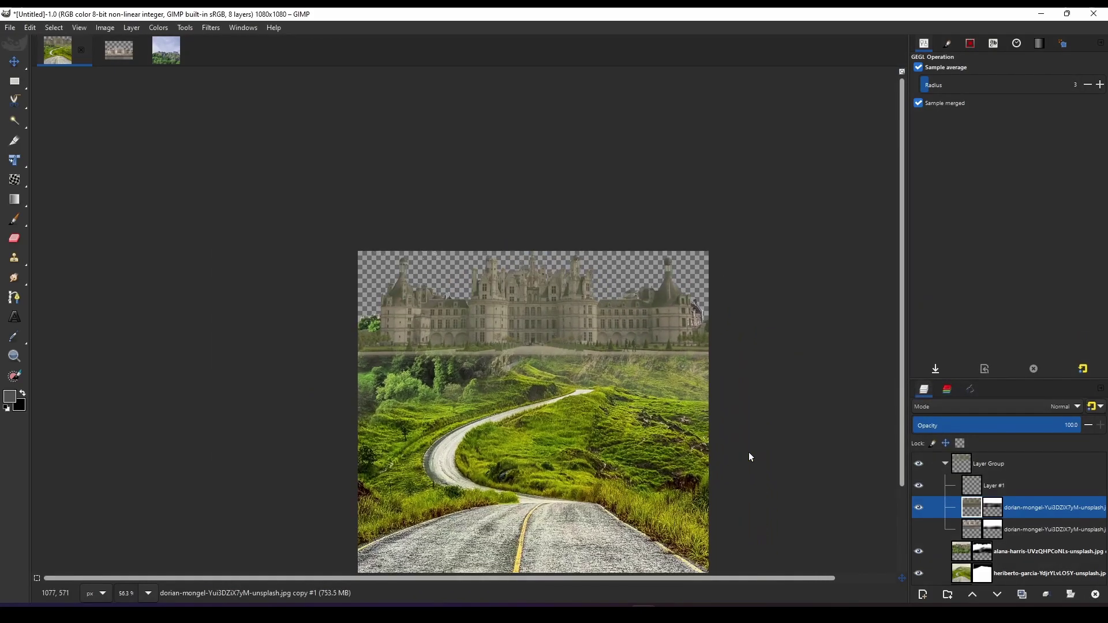
left_click(945, 464)
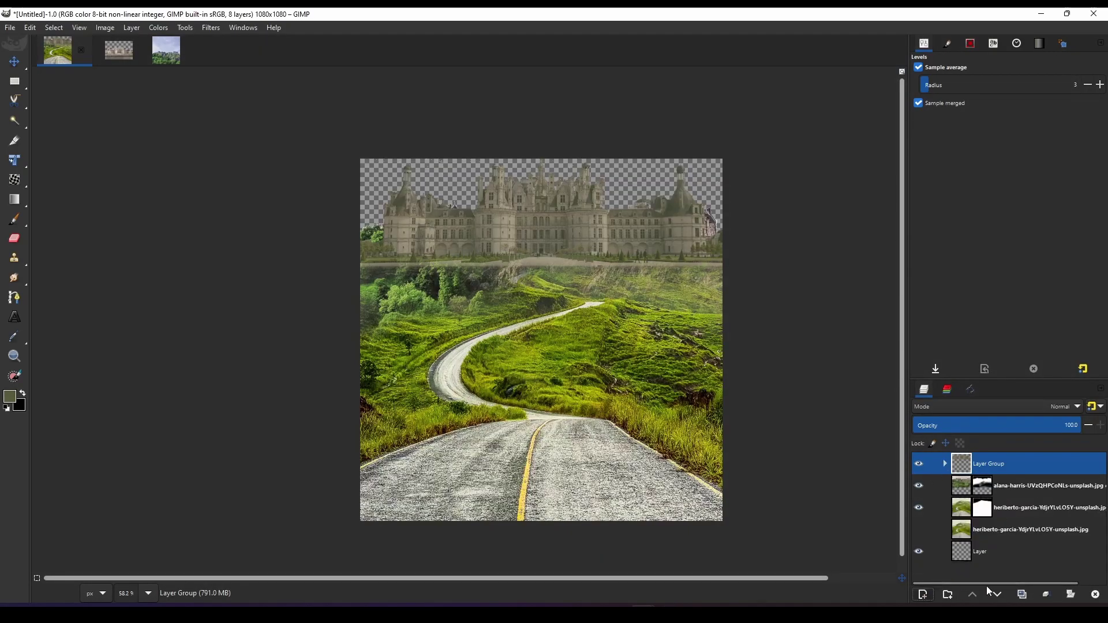
left_click(922, 594, "shift")
key("p")
key("ctrl+shift+j")
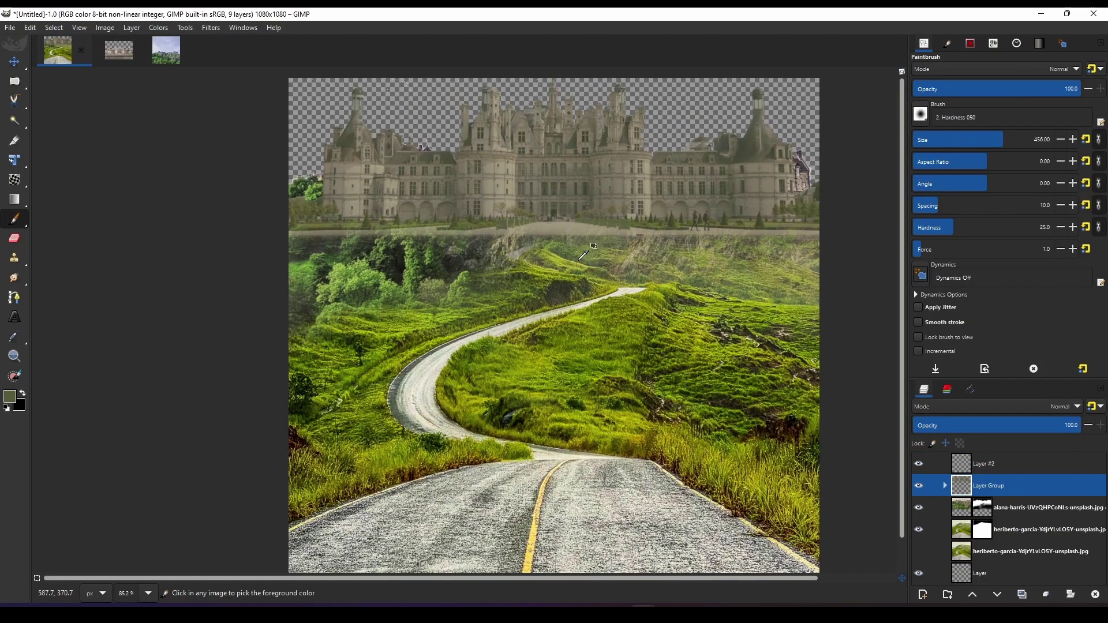
scroll(583, 254, "down", 3)
left_click(559, 297)
scroll(565, 318, "up", 1)
Select the next new layer and set its blend mode to Darken only.
left_click(944, 485)
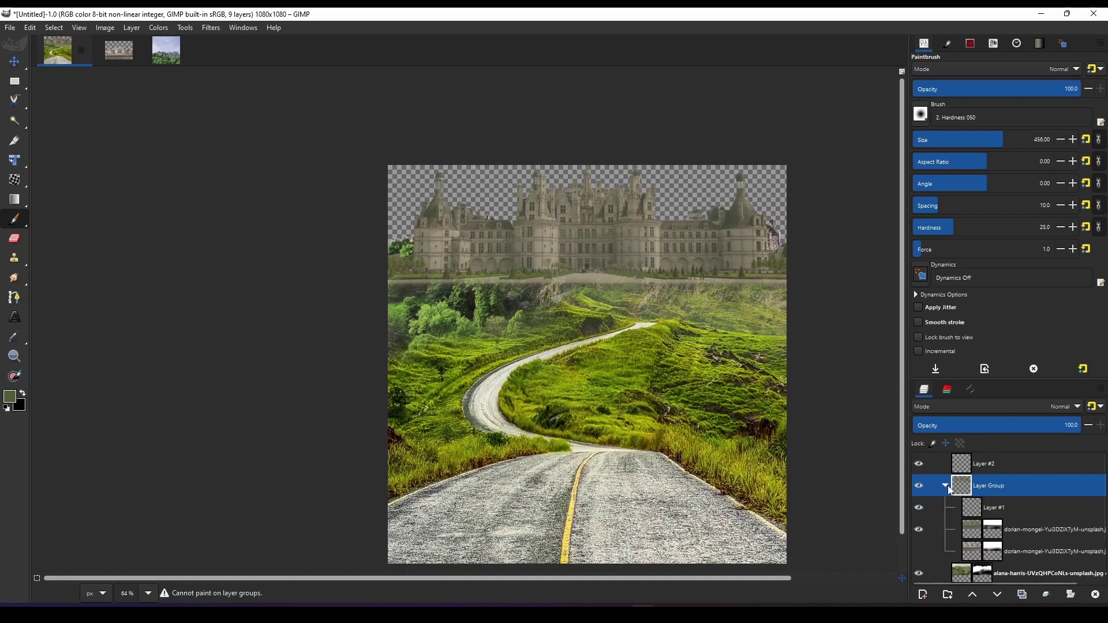
left_click(945, 486)
left_click(984, 463)
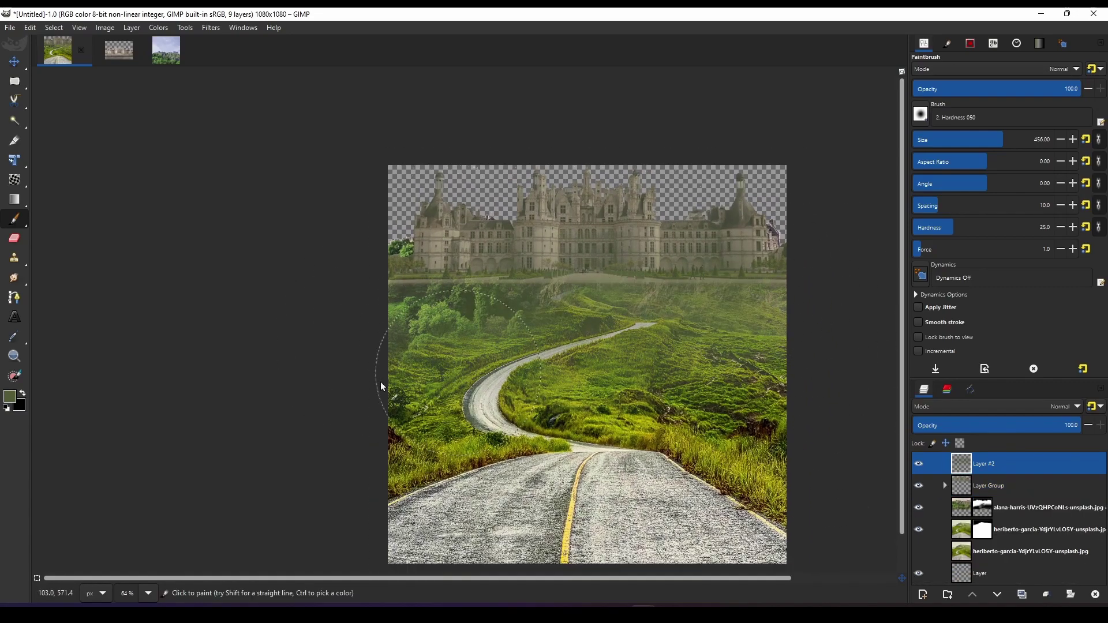
scroll(327, 307, "down", 2)
scroll(326, 307, "up", 3)
left_click(1064, 407)
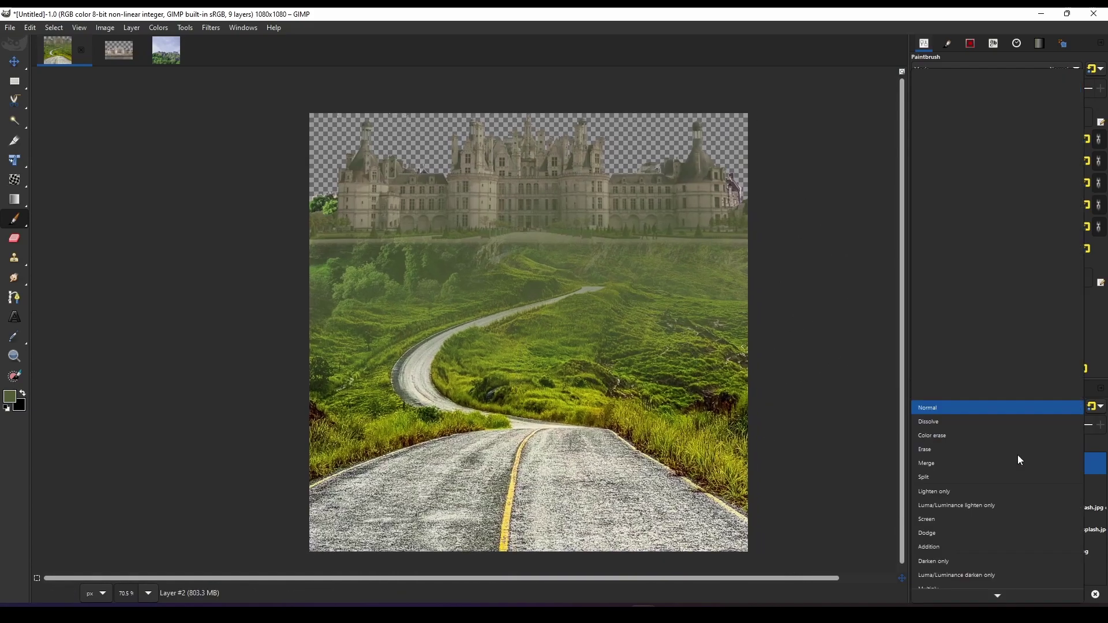
left_click(1012, 460)
left_click(1065, 406)
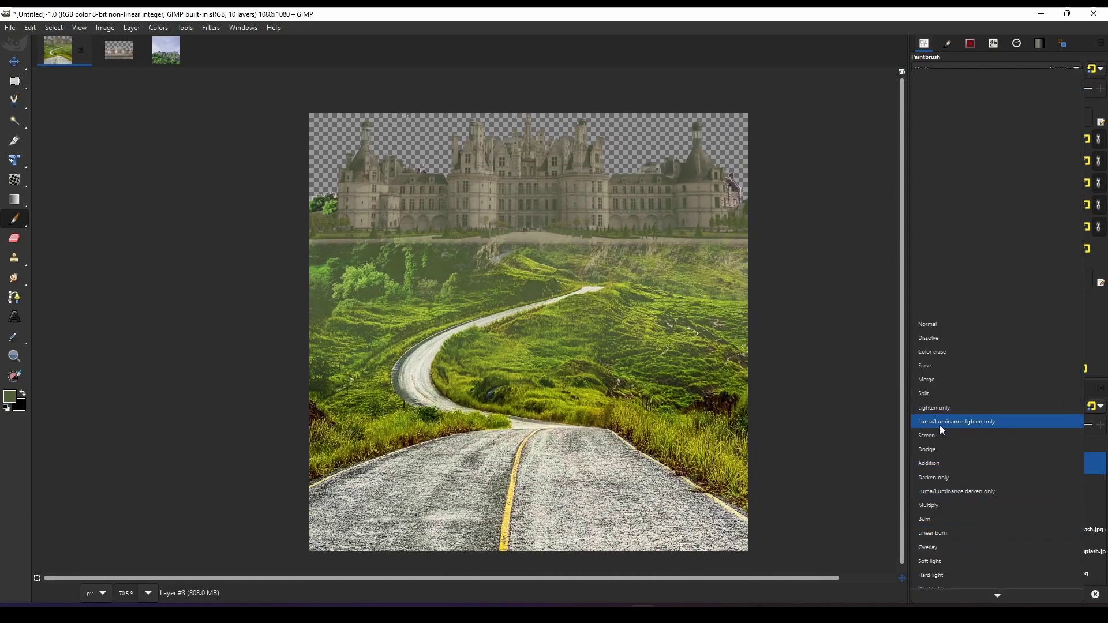
left_click(933, 477)
scroll(717, 396, "down", 3)
scroll(717, 395, "up", 1)
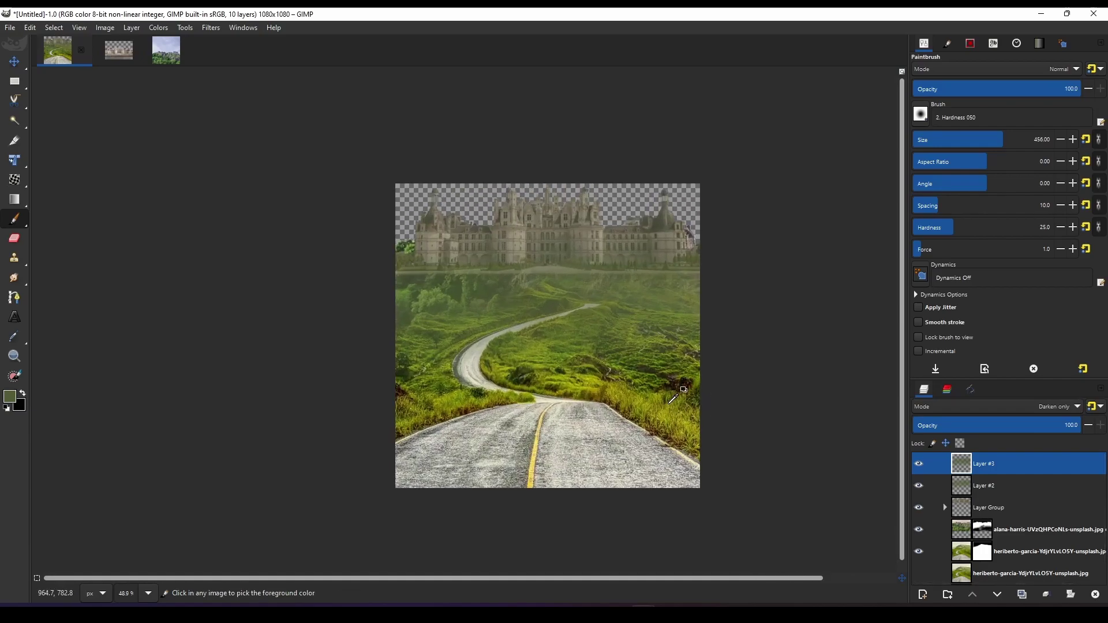
scroll(717, 396, "up", 1)
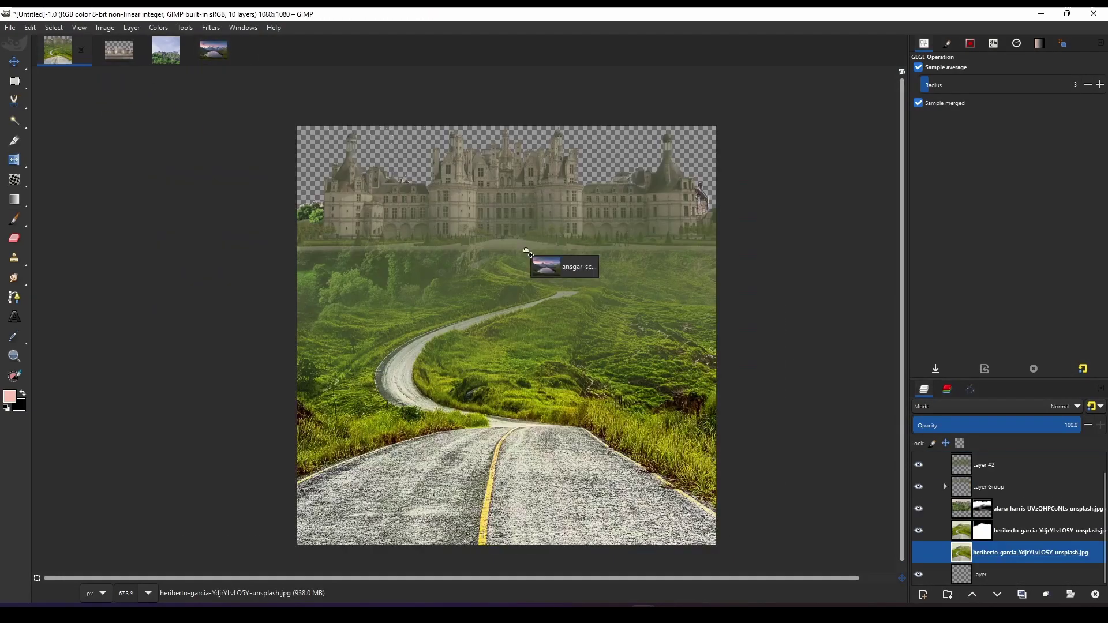
Shrink the hillside layer toward the top-left with Unified Transform.
key("shift+t")
mouse_move(631, 403)
left_mouse_down()
mouse_move(379, 256)
mouse_move(538, 265)
mouse_move(545, 245)
left_mouse_up()
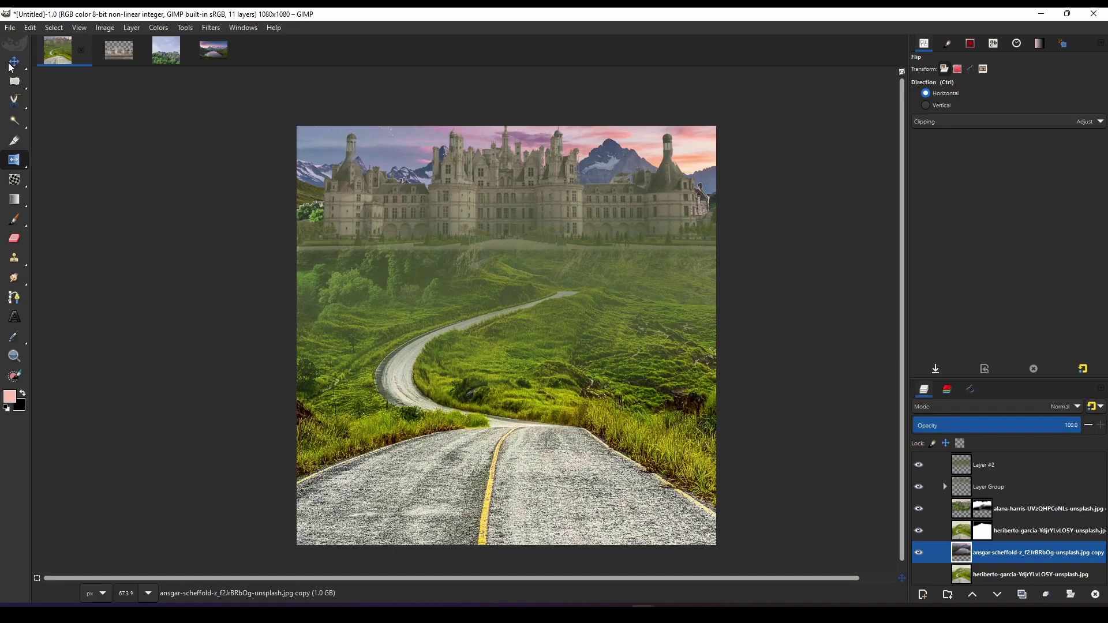
scroll(649, 354, "up", 5)
Lower the castle copy's Original color temperature, keeping Intended at 8333.3.
left_click(158, 27)
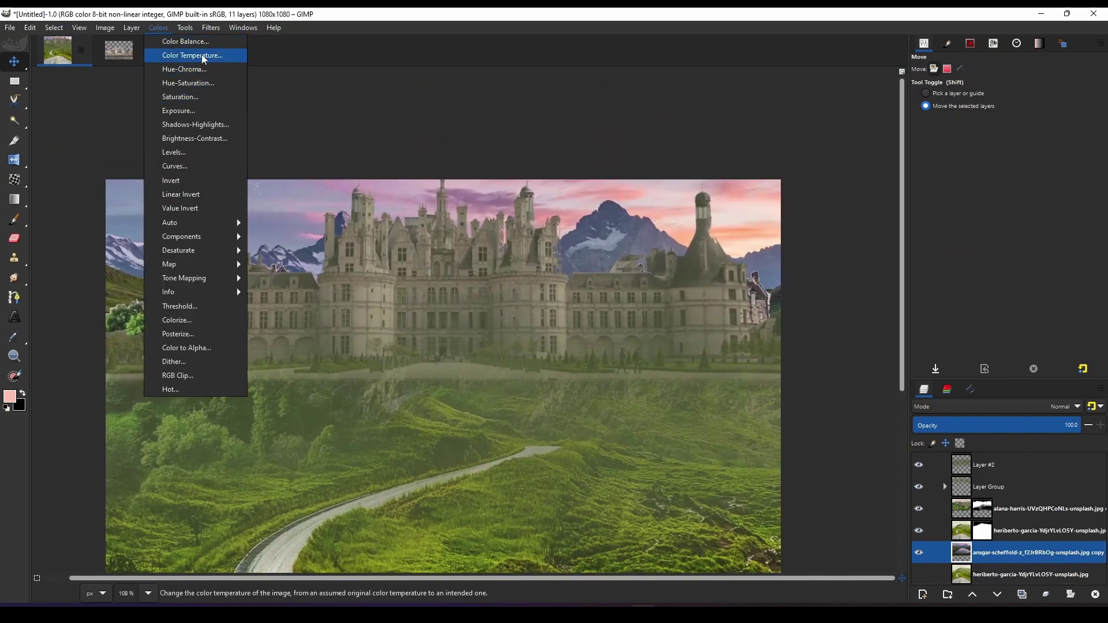
left_click(178, 54)
left_click_drag(839, 221, 907, 236)
left_click(910, 300)
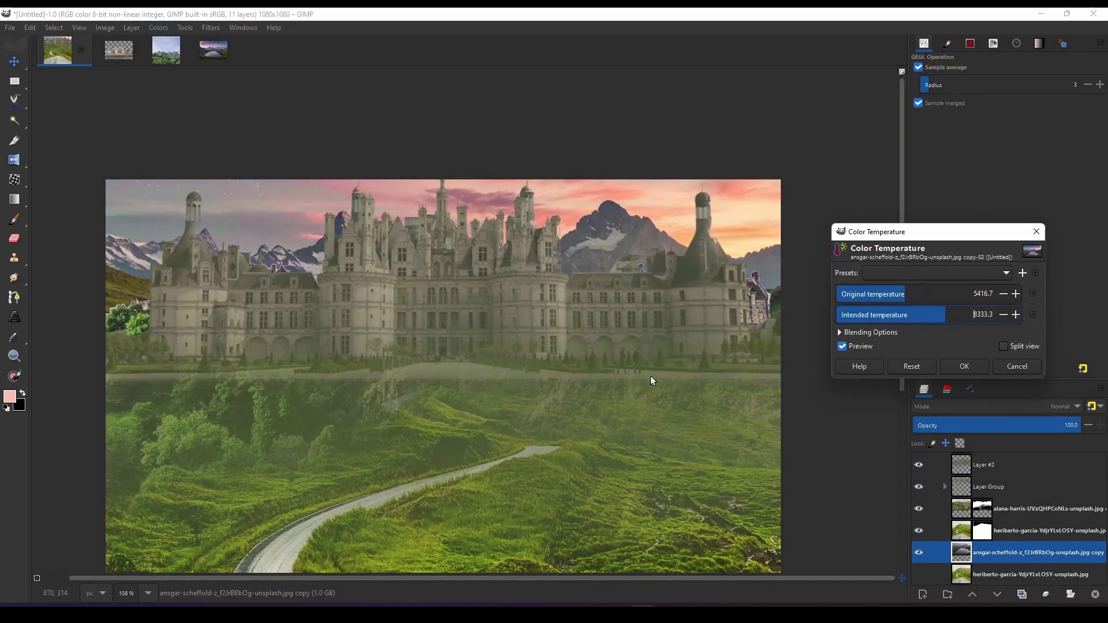
scroll(649, 376, "down", 3)
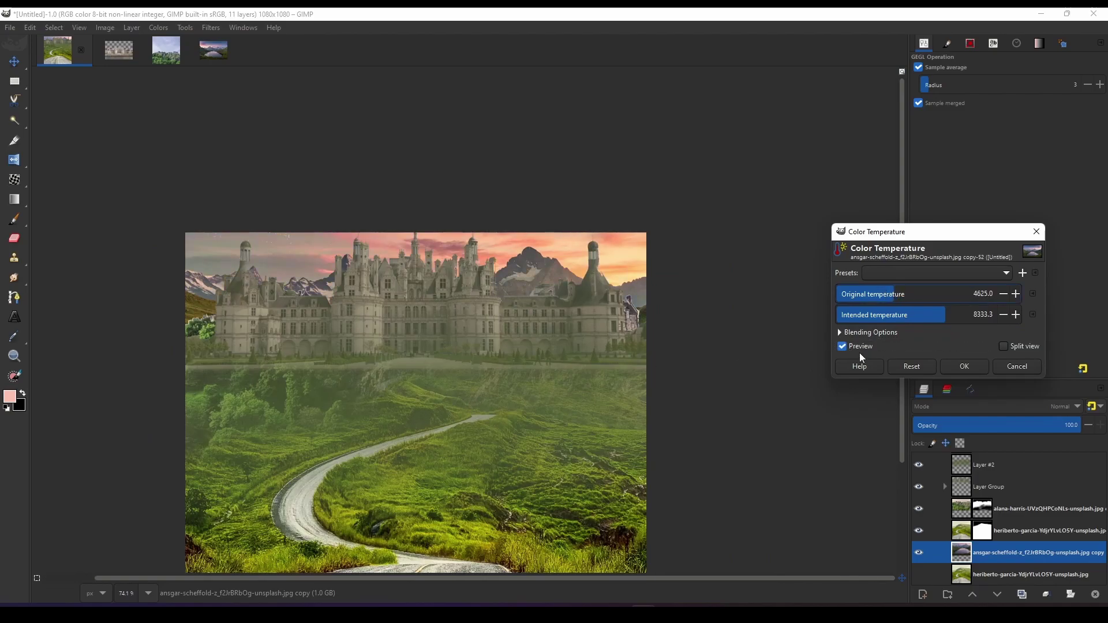
left_click(965, 372)
scroll(684, 416, "down", 3)
scroll(681, 344, "up", 2)
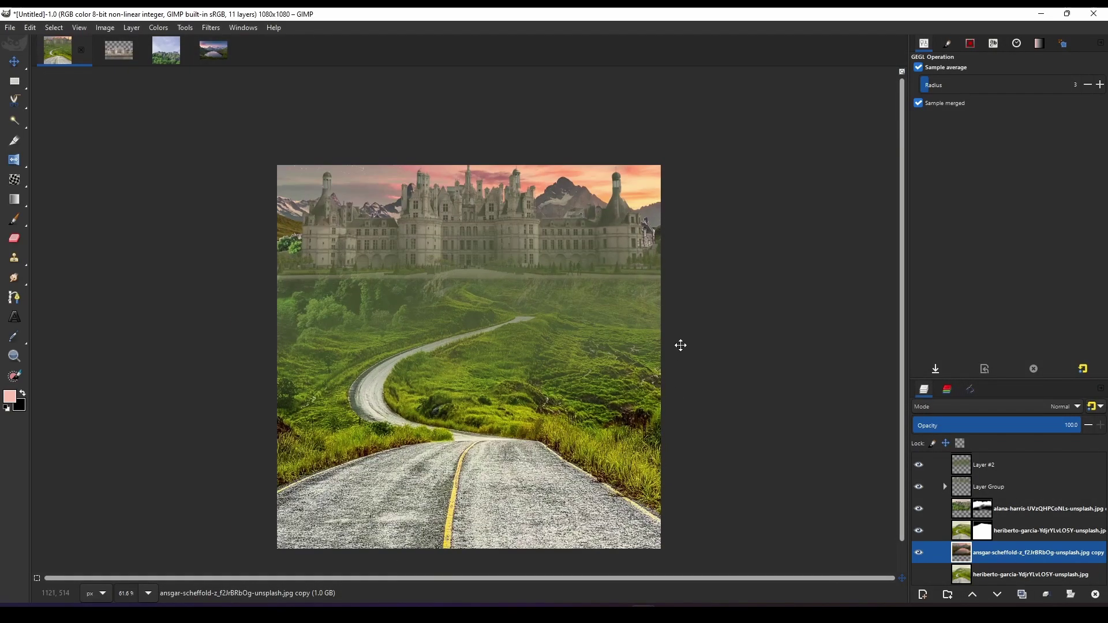
Put the road copy in its own group and add a black-filled layer inside it.
scroll(696, 327, "up", 1)
left_click(947, 532)
left_click(947, 594)
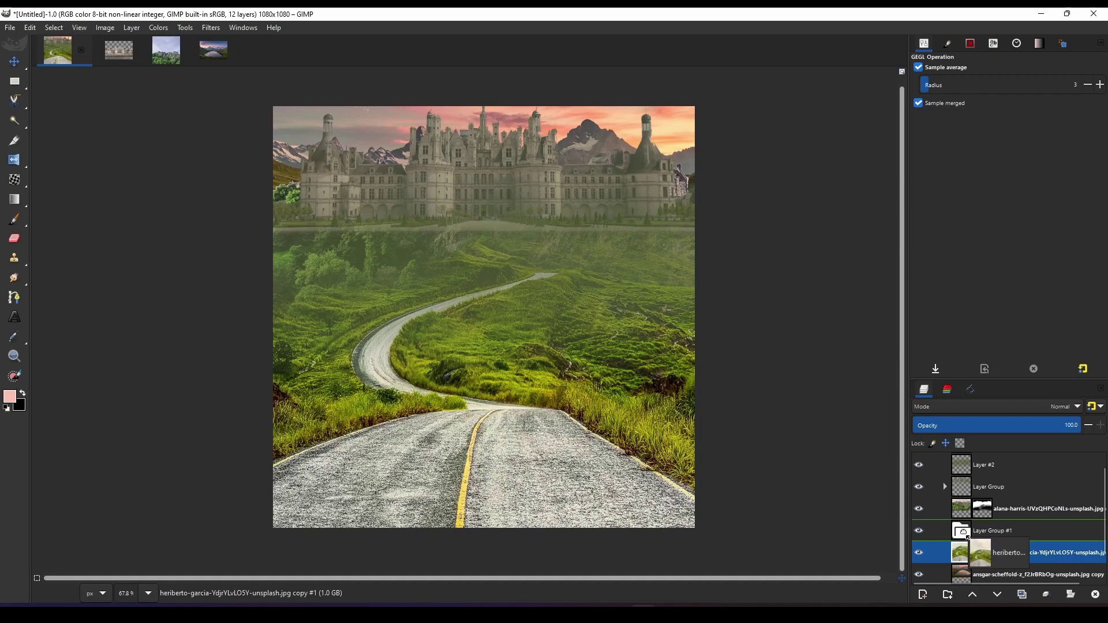
left_click(1009, 579)
left_click(22, 393)
key("ctrl+comma")
Set the black layer to Multiply blending at a low opacity.
left_click(1077, 406)
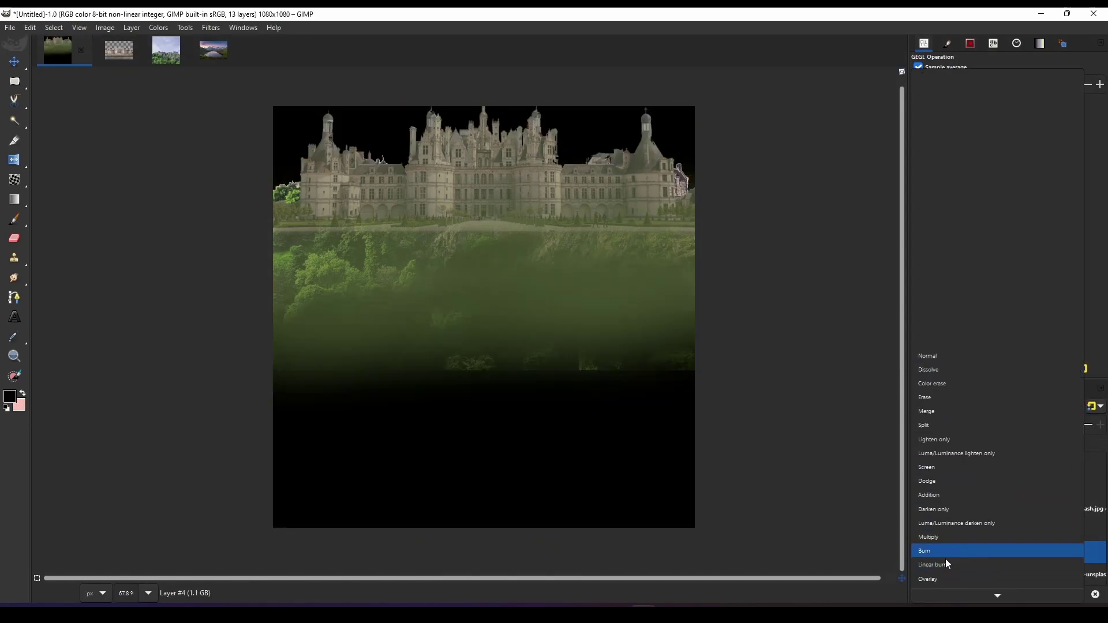
scroll(944, 556, "down", 1)
left_click(942, 545)
left_click(989, 425)
scroll(662, 507, "down", 4)
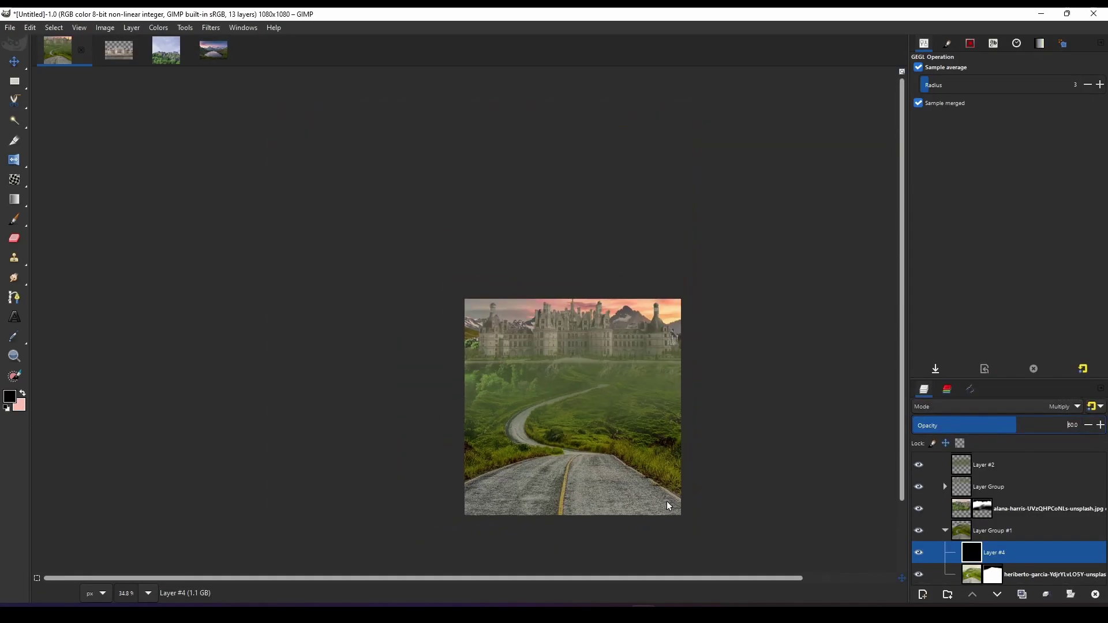
scroll(663, 458, "up", 3)
scroll(663, 458, "up", 4)
Add a new grading layer, Layer #3, above Layer #2.
left_click(984, 464)
key("shift+ctrl+d")
left_click(918, 485)
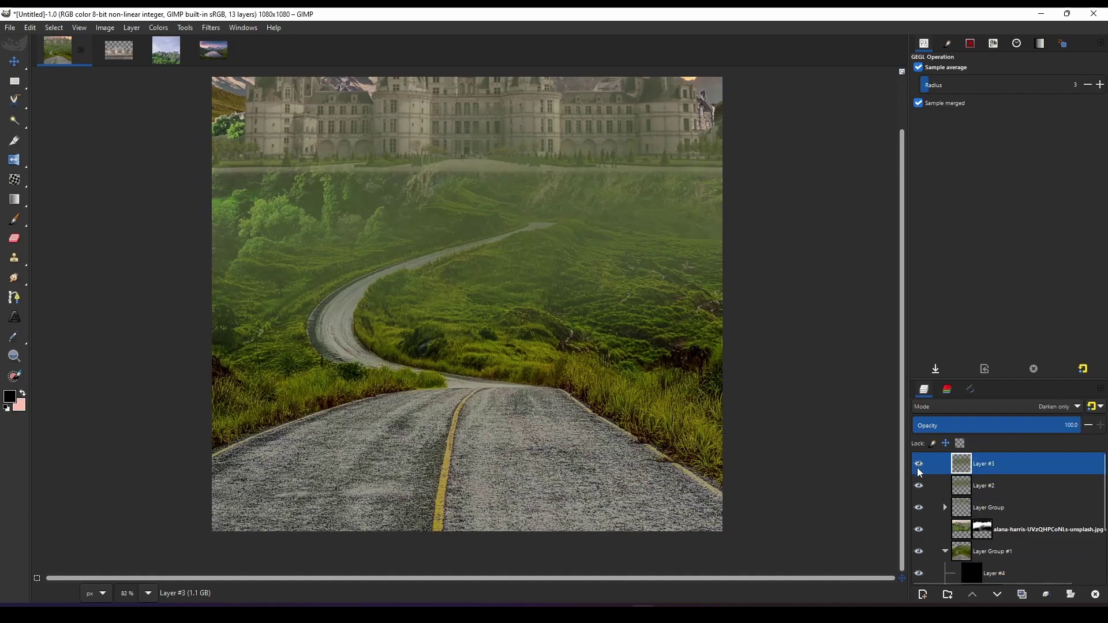
scroll(646, 531, "down", 2)
Colorize the layer with a golden yellow tint and make Layer #2 visible again.
left_click(158, 27)
left_click(173, 300)
left_click(889, 355)
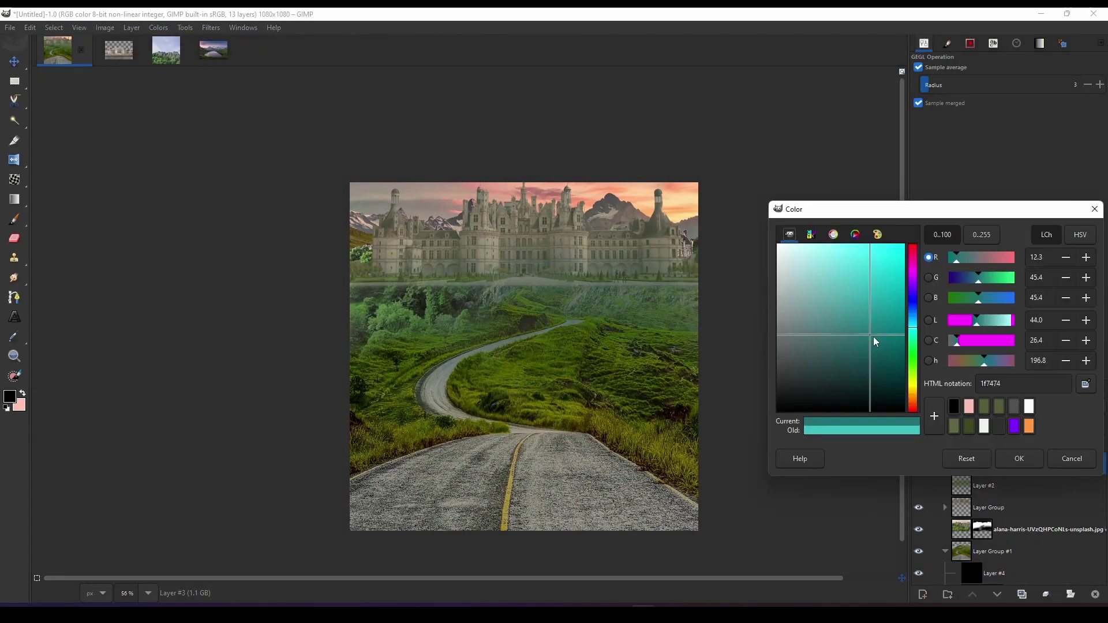
left_click_drag(886, 312, 886, 306)
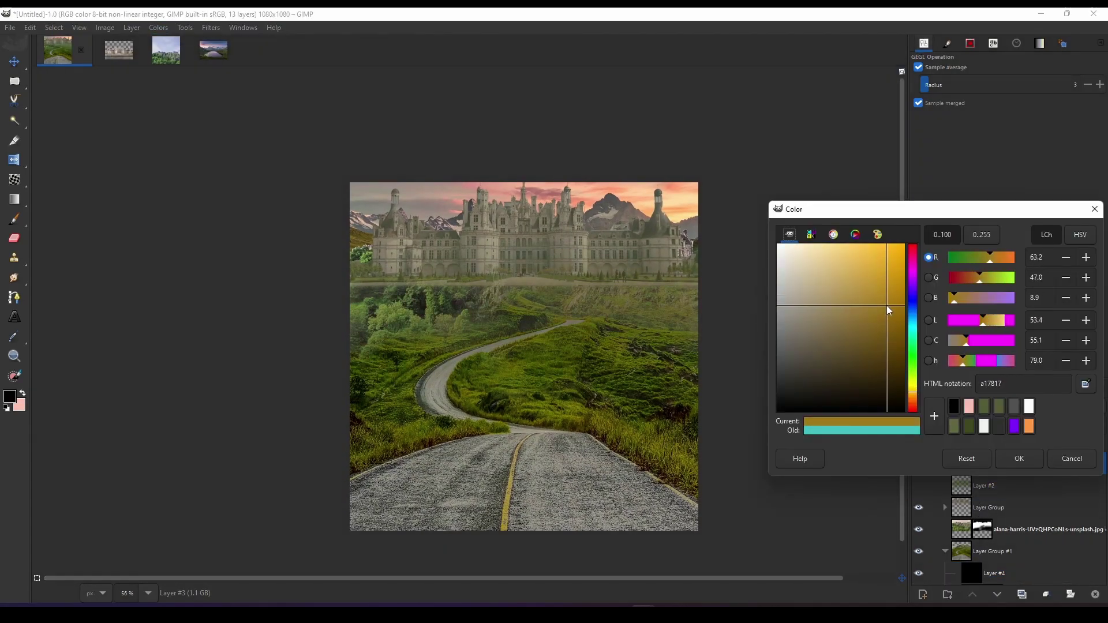
left_click(1019, 459)
left_click(918, 485)
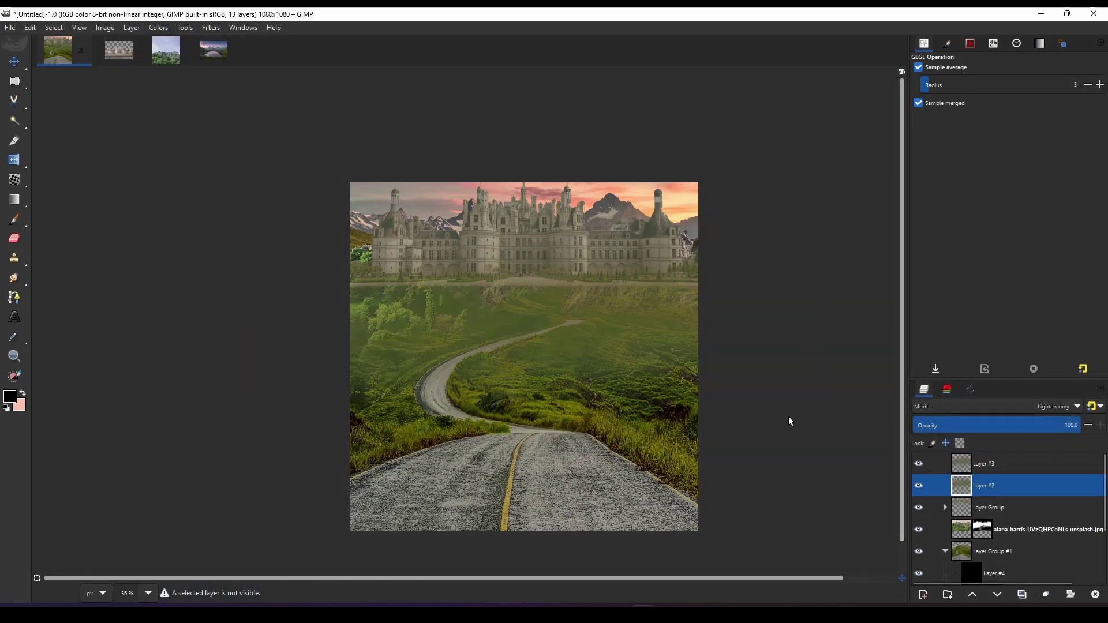
left_click(184, 321)
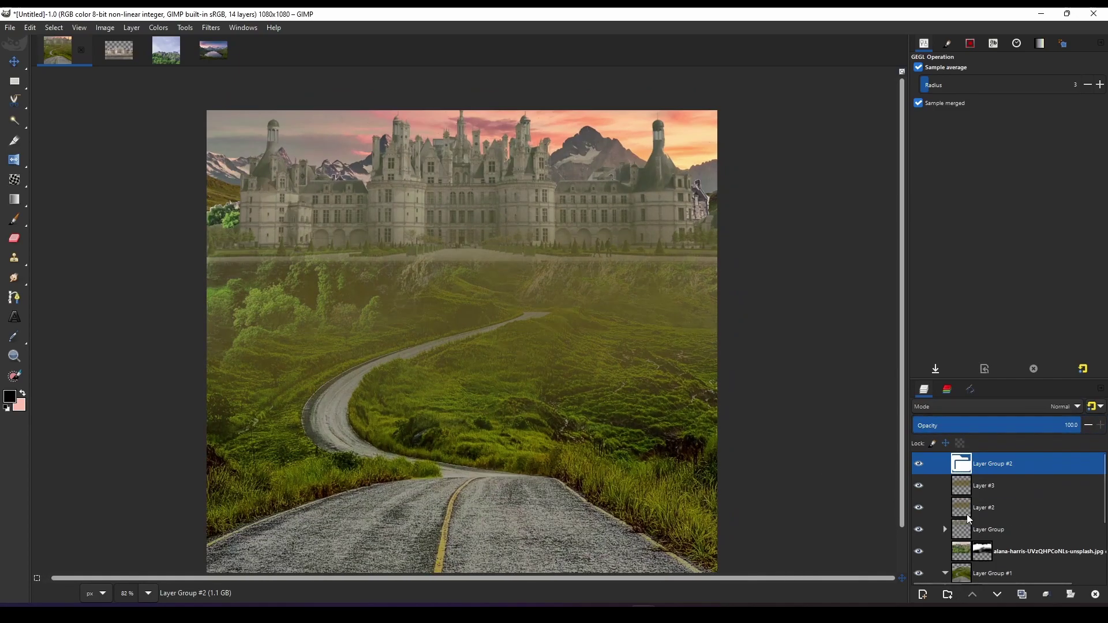
Move Layer #3 and Layer #2 into a new group and give the group a mask.
left_click(969, 519, "shift")
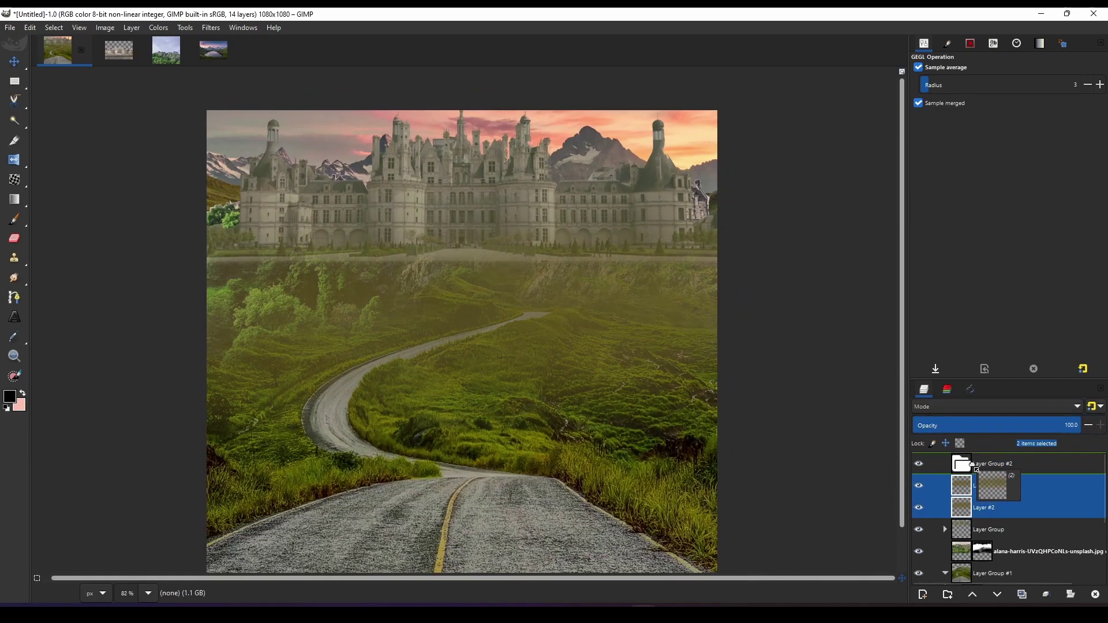
left_click_drag(981, 508, 993, 465)
left_click(1070, 594)
left_click(1018, 584)
key("p")
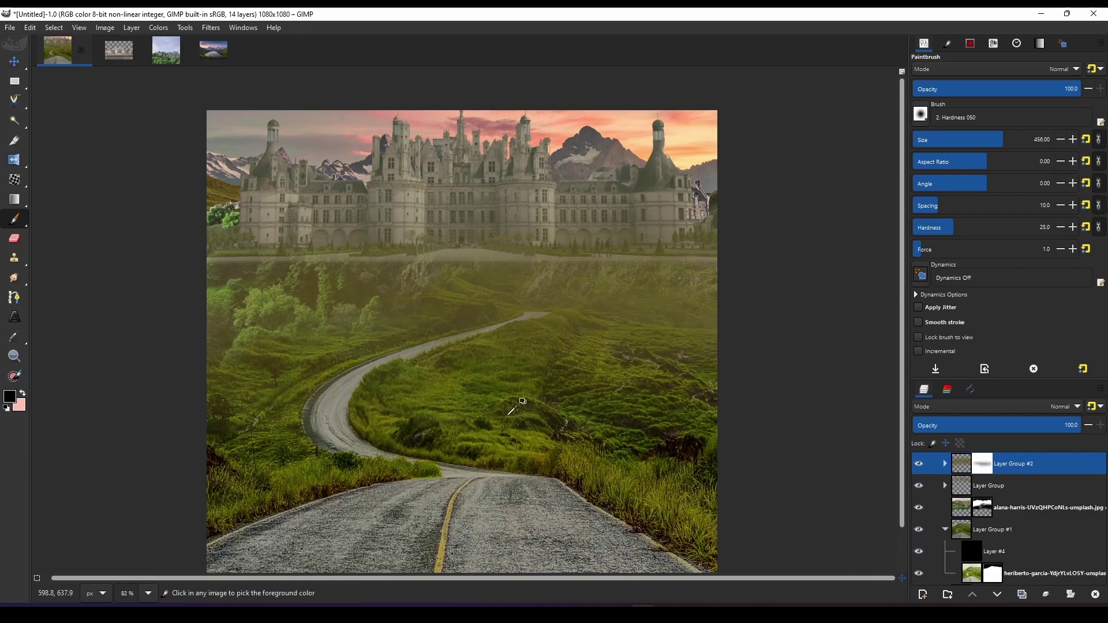
Add a Lighten-only Layer #5 in the castle group with a light peach paint colour.
scroll(625, 353, "down", 3)
scroll(618, 453, "down", 3)
scroll(618, 452, "up", 5)
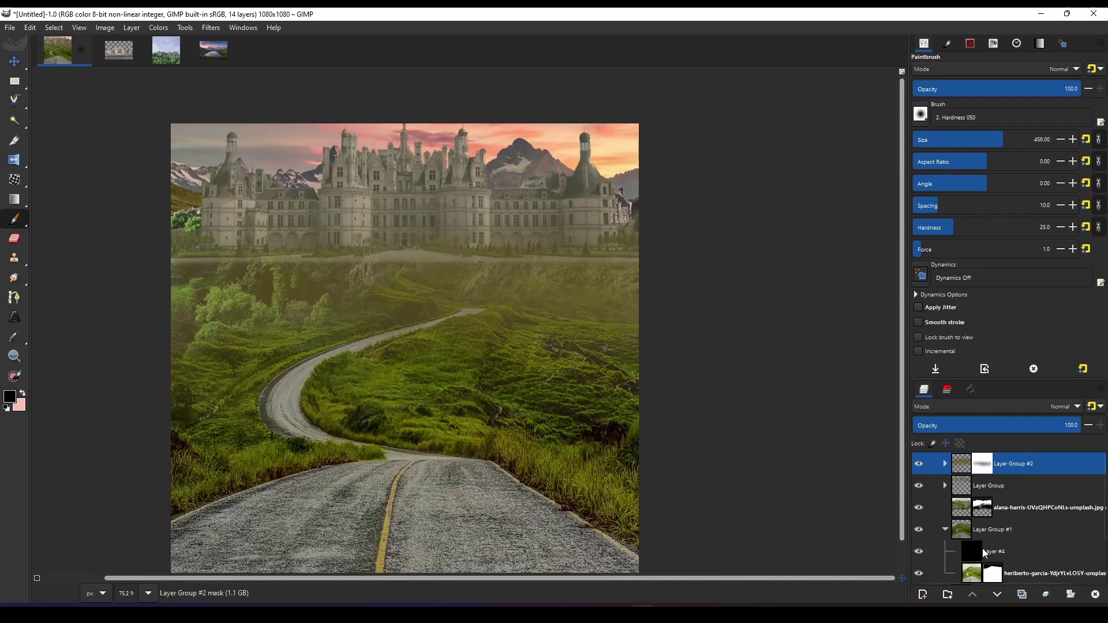
left_click(944, 530)
left_click(1016, 552)
left_click(922, 594, "shift")
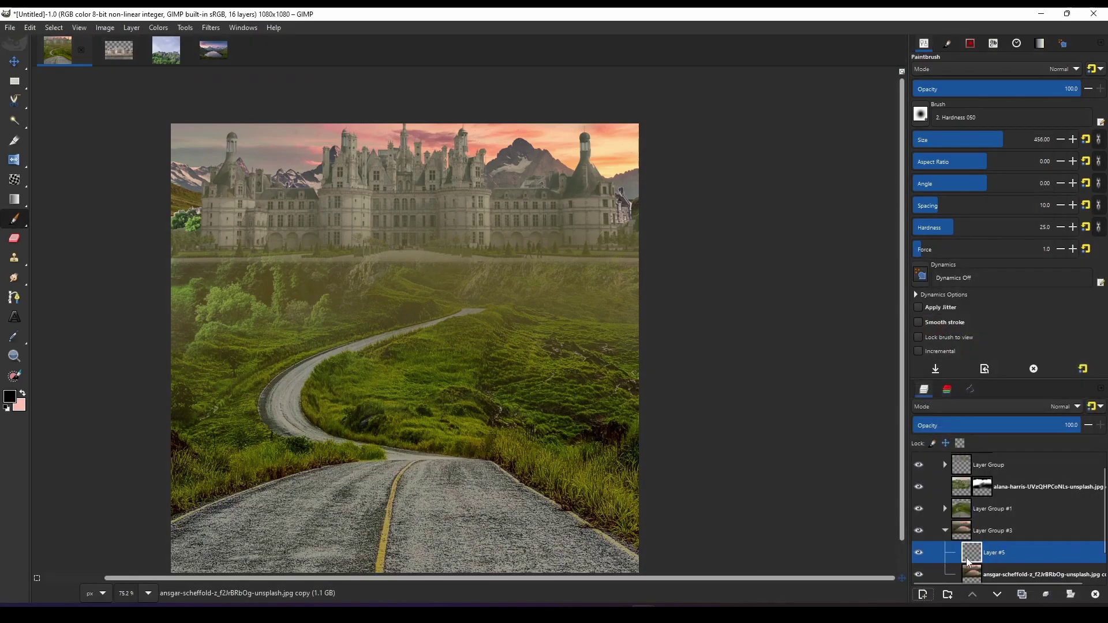
left_click(1067, 407)
left_click(968, 512)
left_click(610, 164, "ctrl")
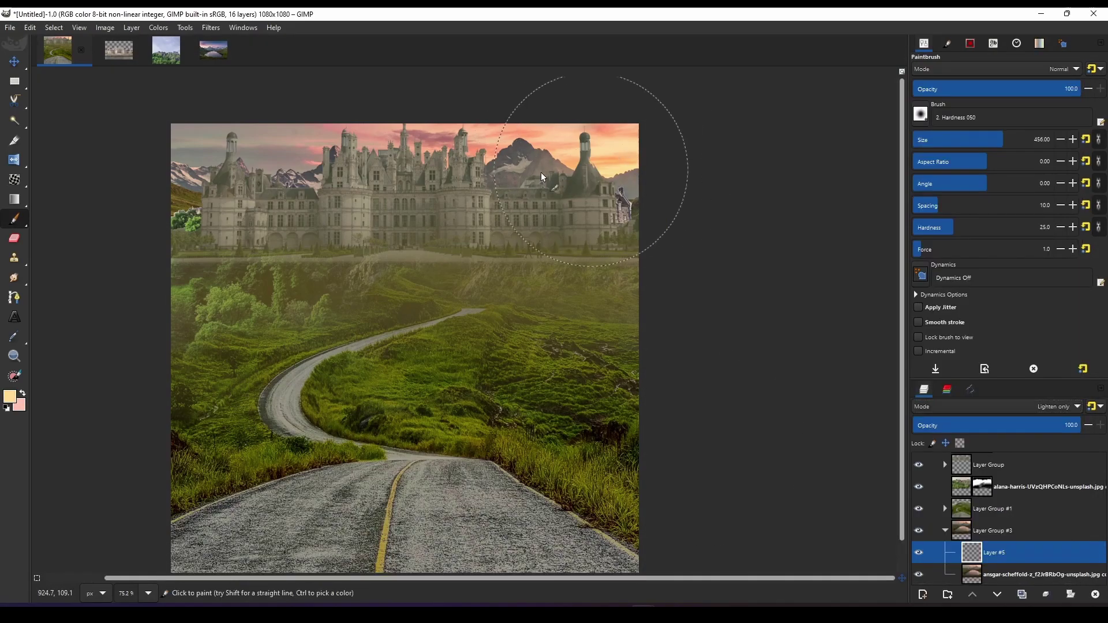
scroll(662, 378, "up", 2)
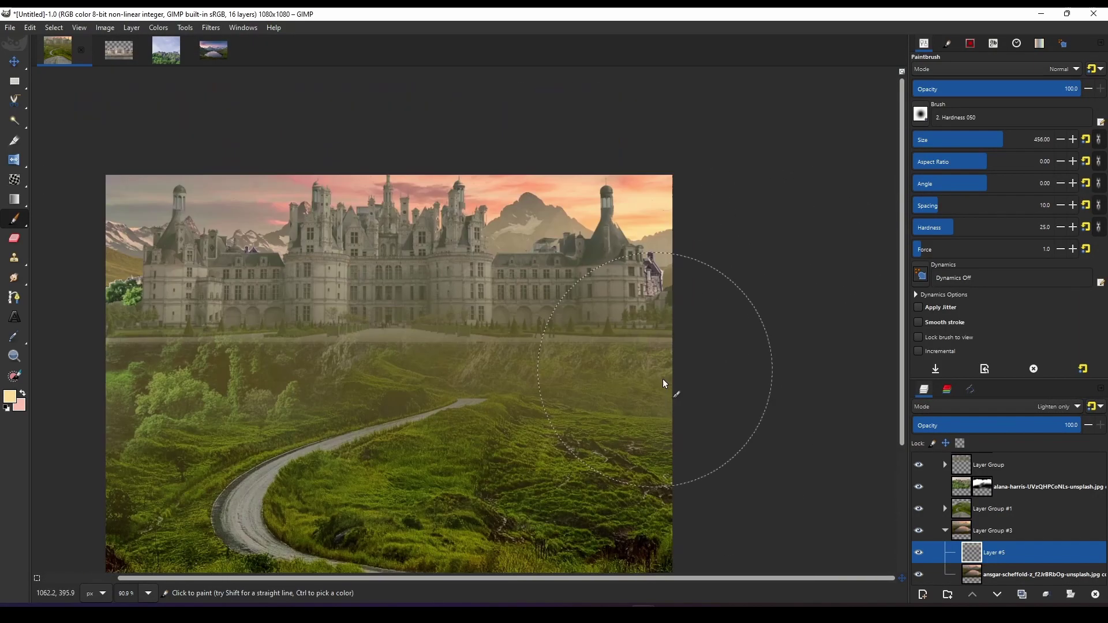
Add a Darken-only Layer #6 above Layer #5 in the castle group.
left_click(923, 594, "shift")
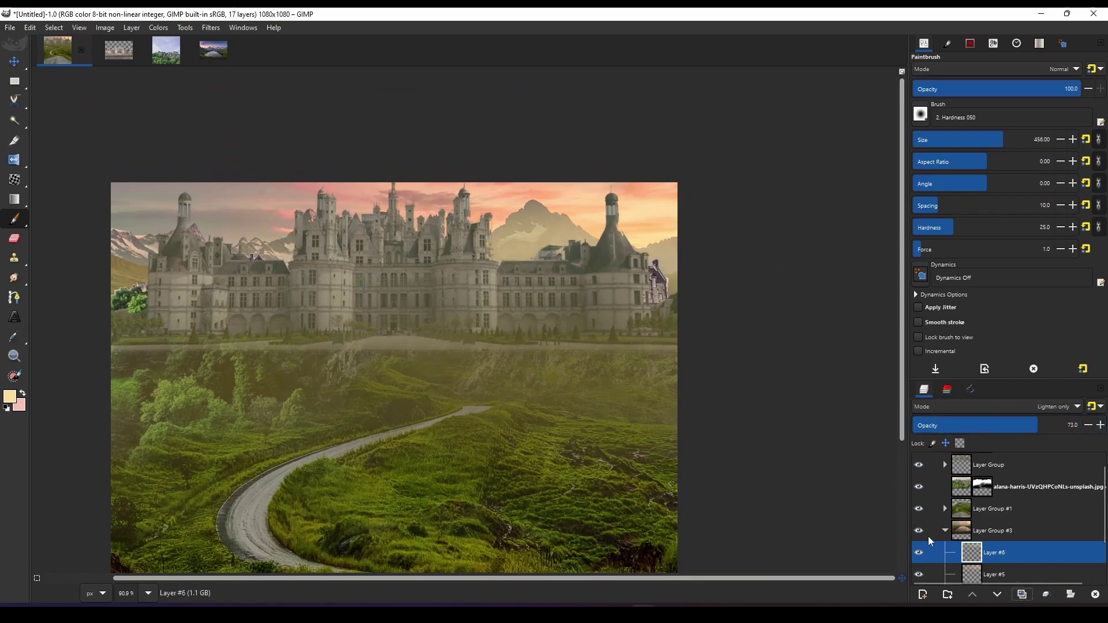
left_click(1068, 406)
left_click(952, 422)
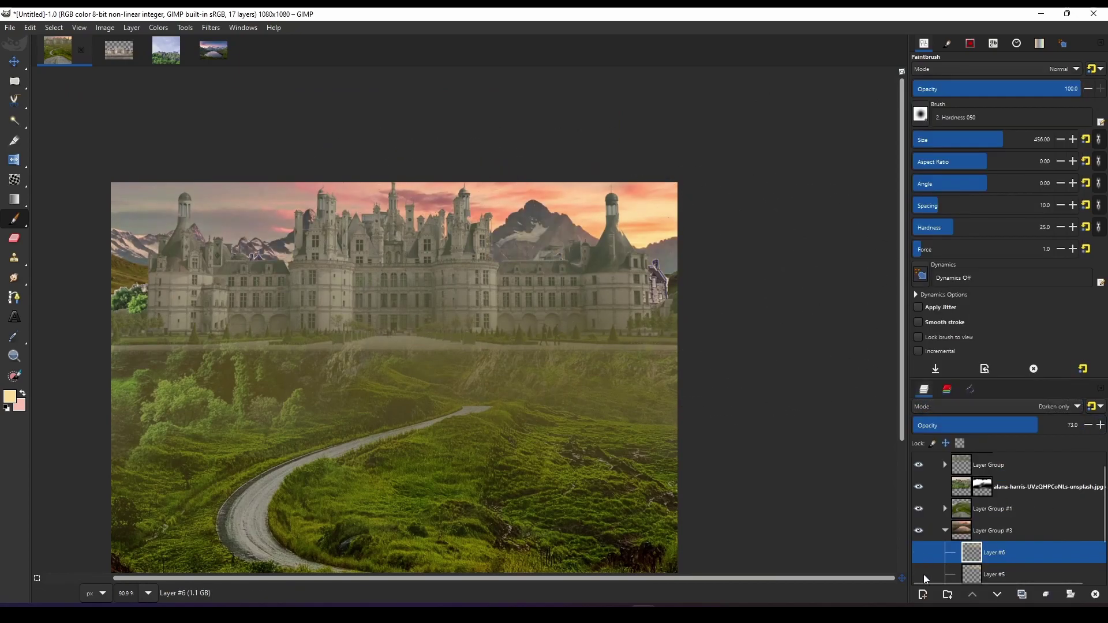
scroll(927, 524, "down", 3)
scroll(779, 482, "down", 2)
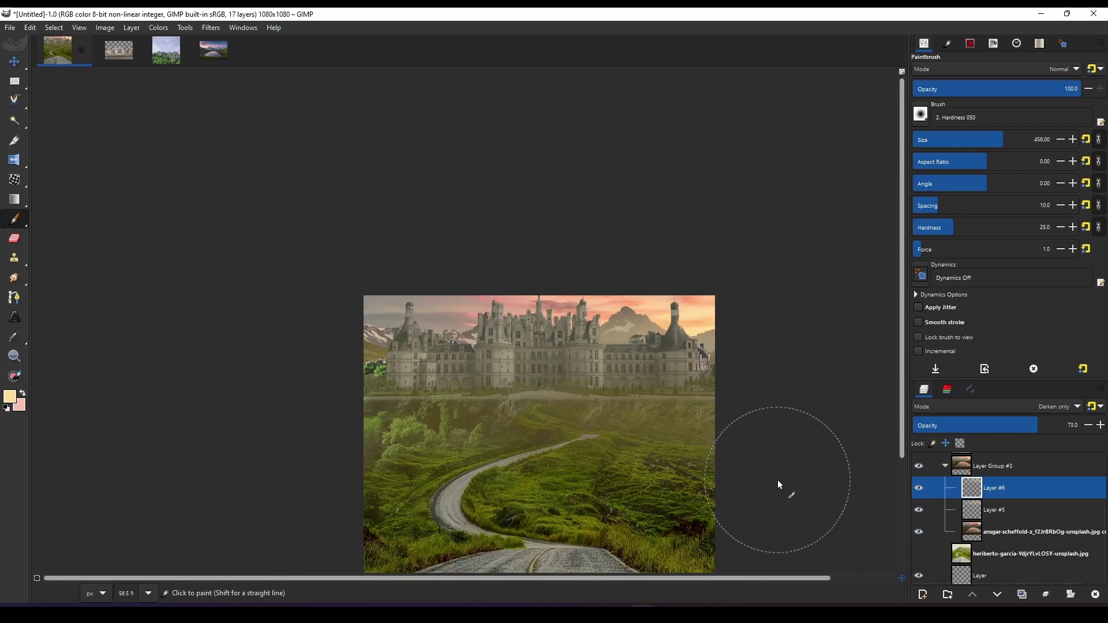
scroll(692, 478, "up", 1)
scroll(637, 468, "up", 3)
scroll(637, 467, "up", 1)
scroll(537, 462, "down", 3)
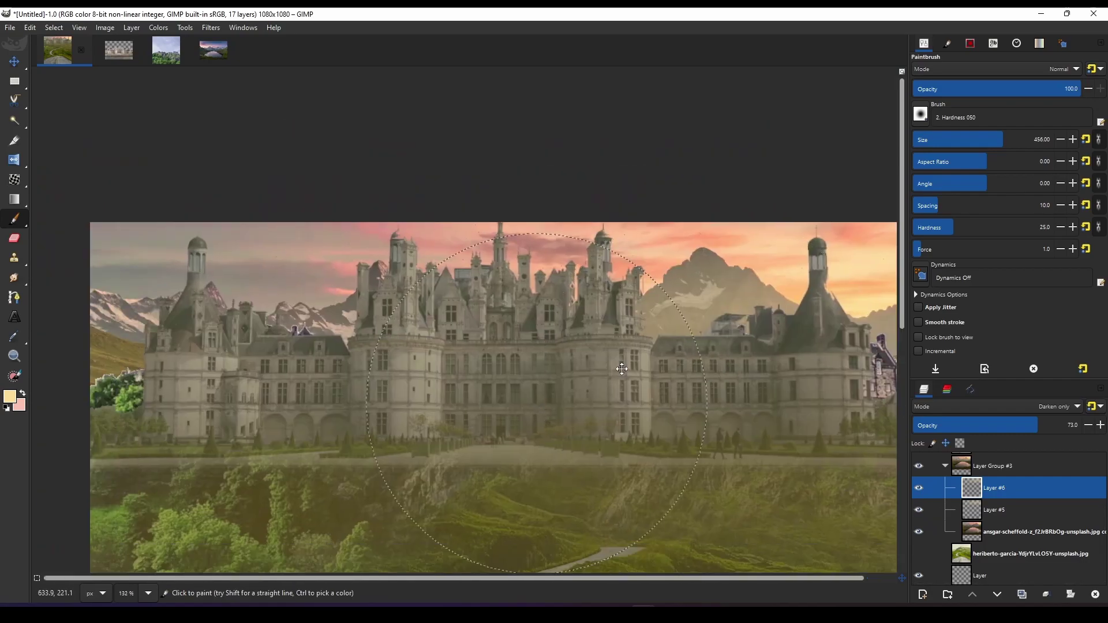
scroll(537, 462, "down", 1)
scroll(971, 535, "up", 3)
Refine the alana-harris hillside mask to trim greenery beside the château.
left_click(981, 508)
scroll(390, 405, "up", 2)
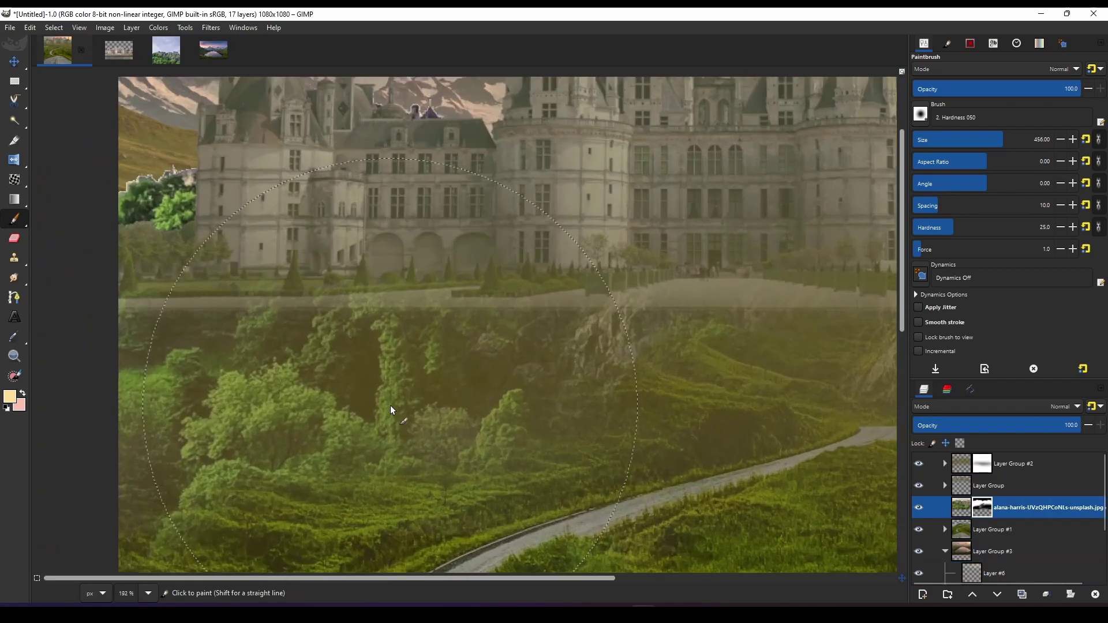
scroll(390, 405, "up", 1)
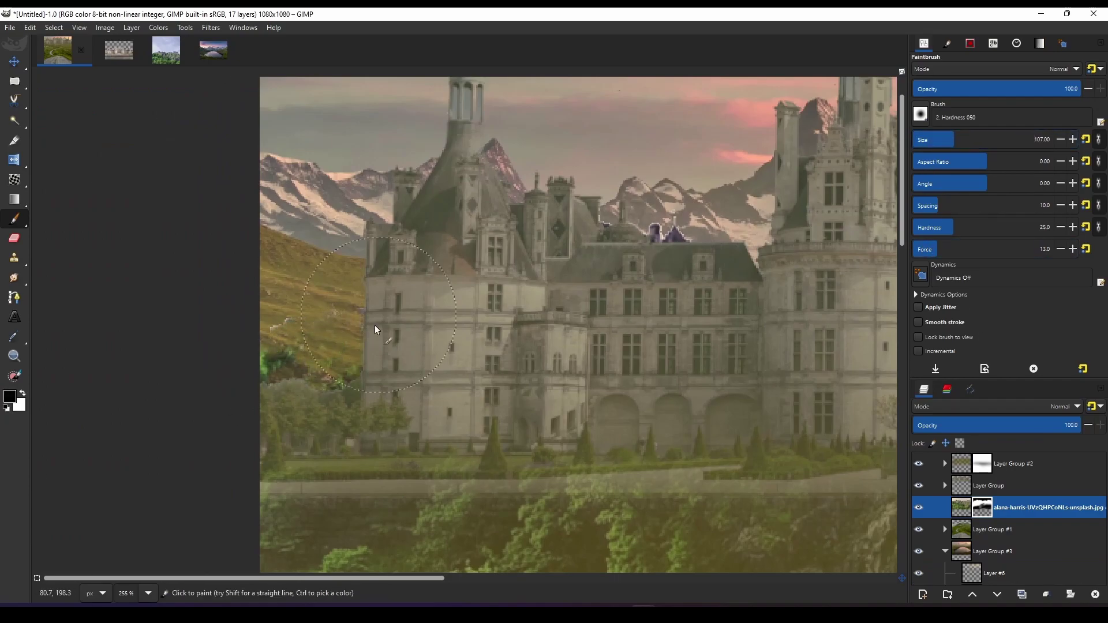
key("m")
scroll(619, 378, "down", 1)
scroll(574, 289, "down", 2)
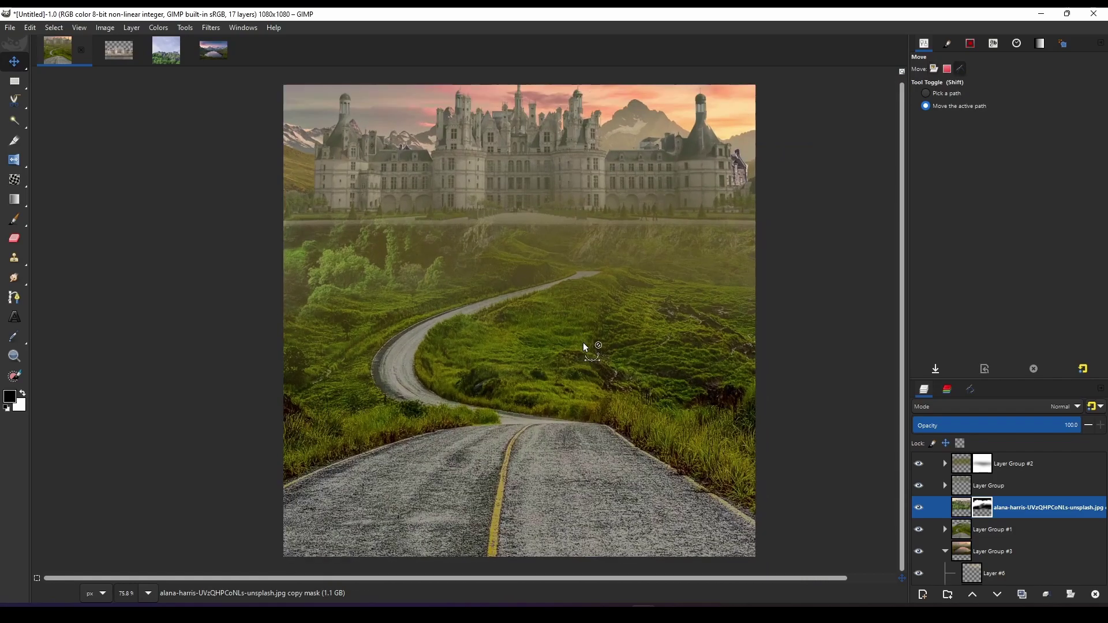
scroll(587, 345, "down", 1)
scroll(588, 345, "down", 1)
left_click(944, 485)
Give the black Layer #4 a white mask and raise its opacity.
left_click(958, 510)
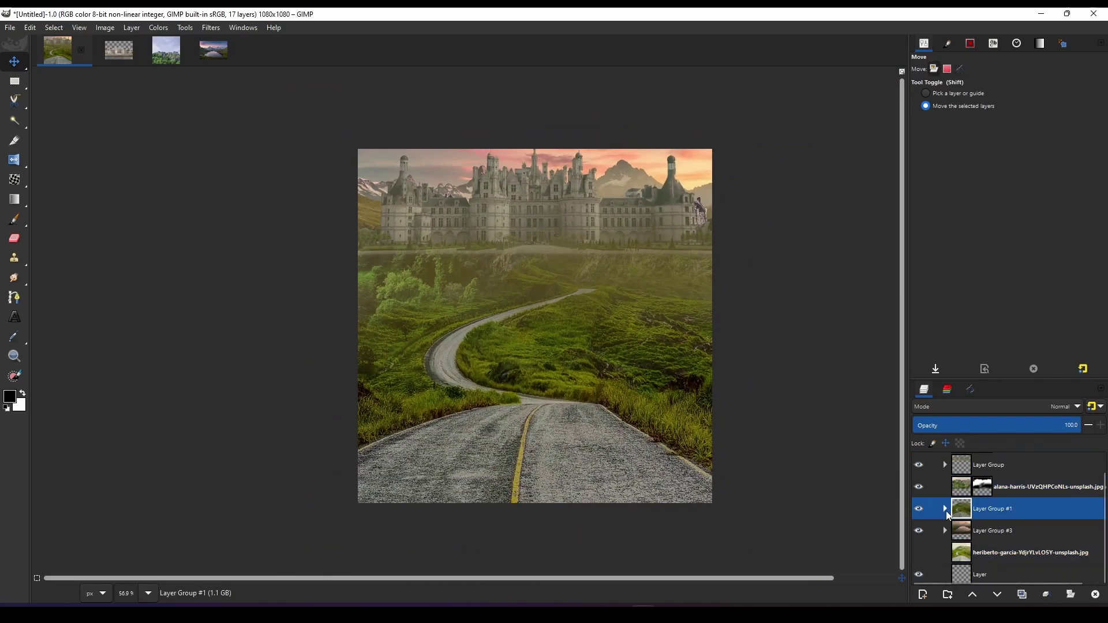
left_click(967, 530)
left_click(1070, 594)
left_click(949, 609)
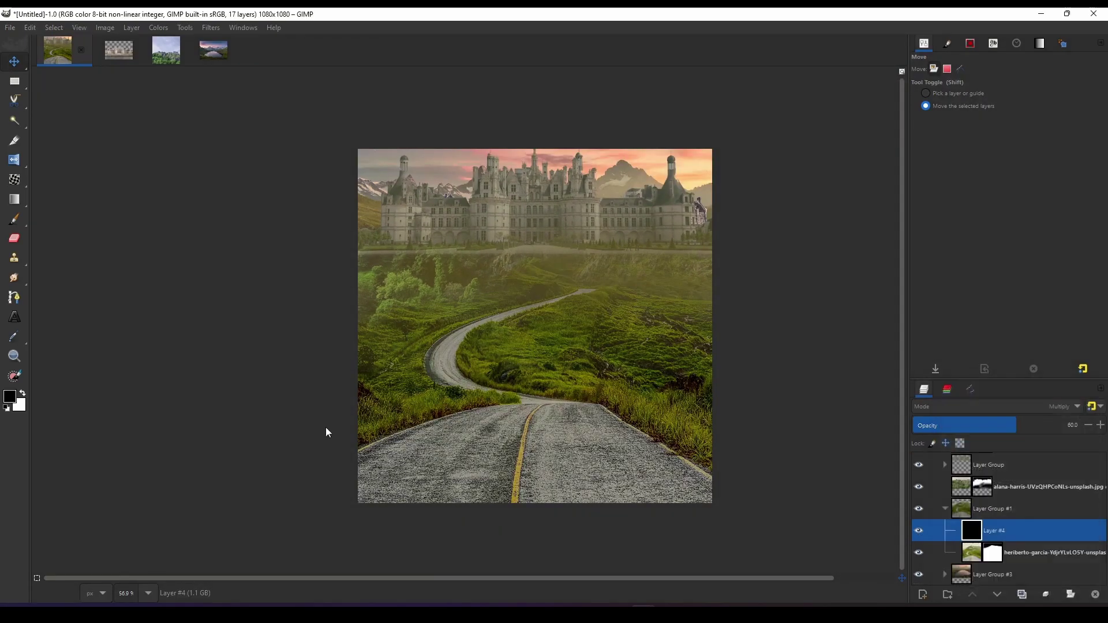
key("p")
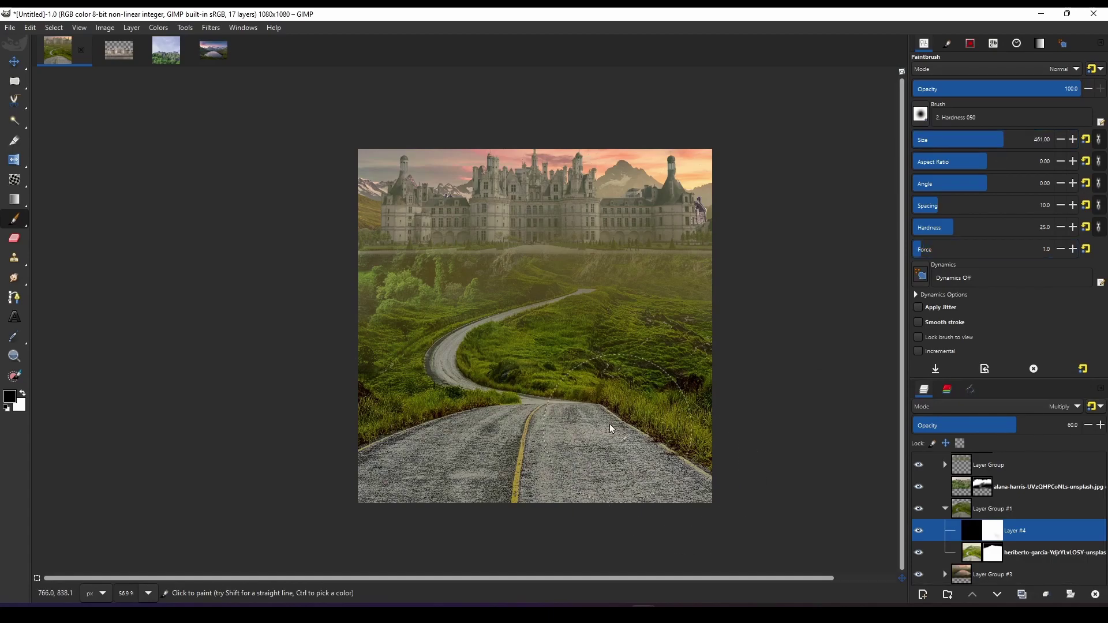
left_click_drag(1016, 425, 1040, 424)
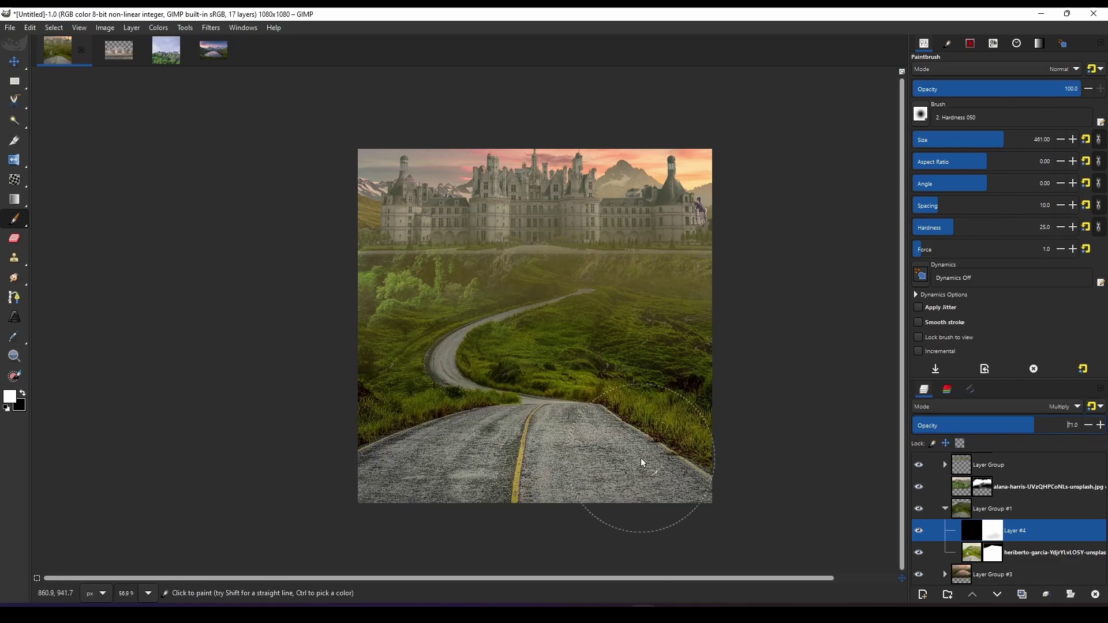
Duplicate Layer #7 at lower opacity and paint black over the hillside on the masks.
scroll(832, 549, "up", 1)
left_click(1022, 595)
left_click_drag(1040, 425, 968, 423)
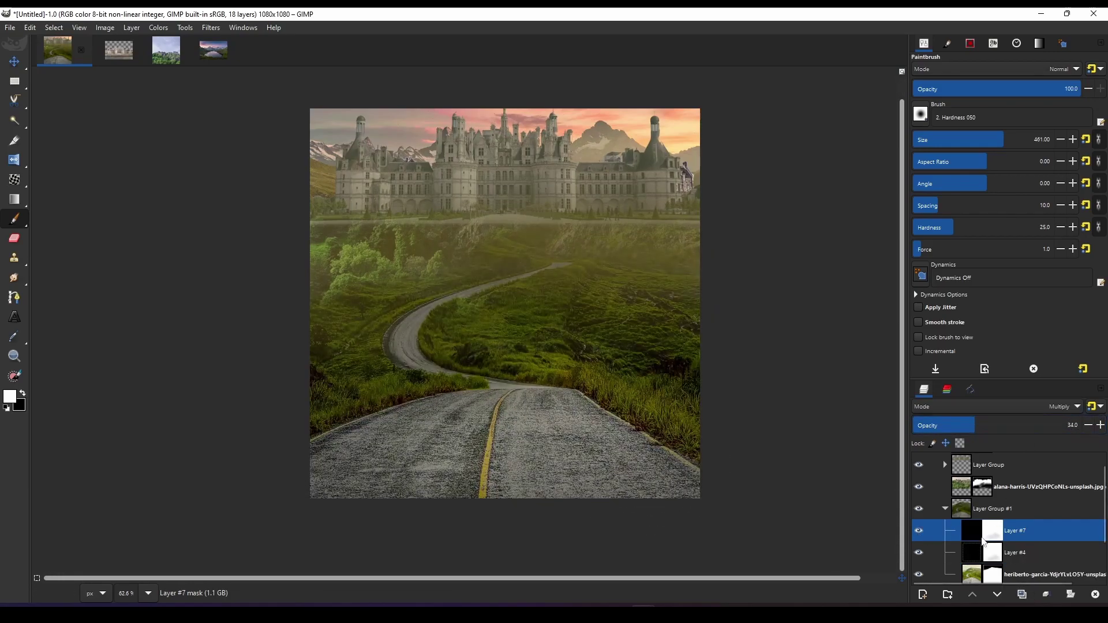
left_click(995, 249)
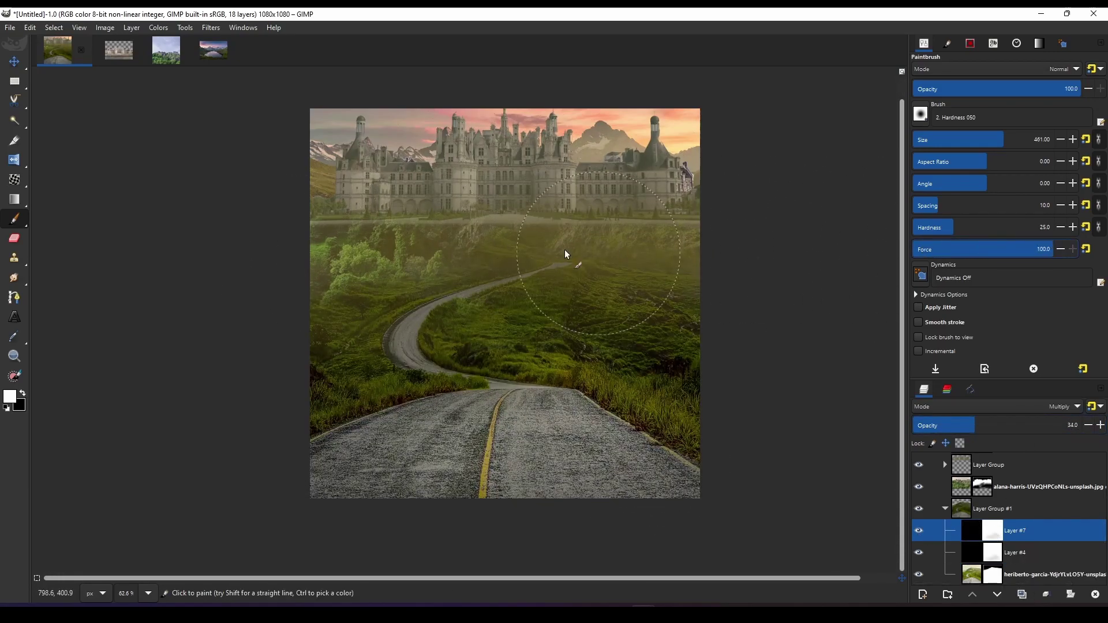
key("x")
left_click_drag(437, 301, 564, 255)
key("Page_Down")
left_click_drag(737, 264, 589, 246)
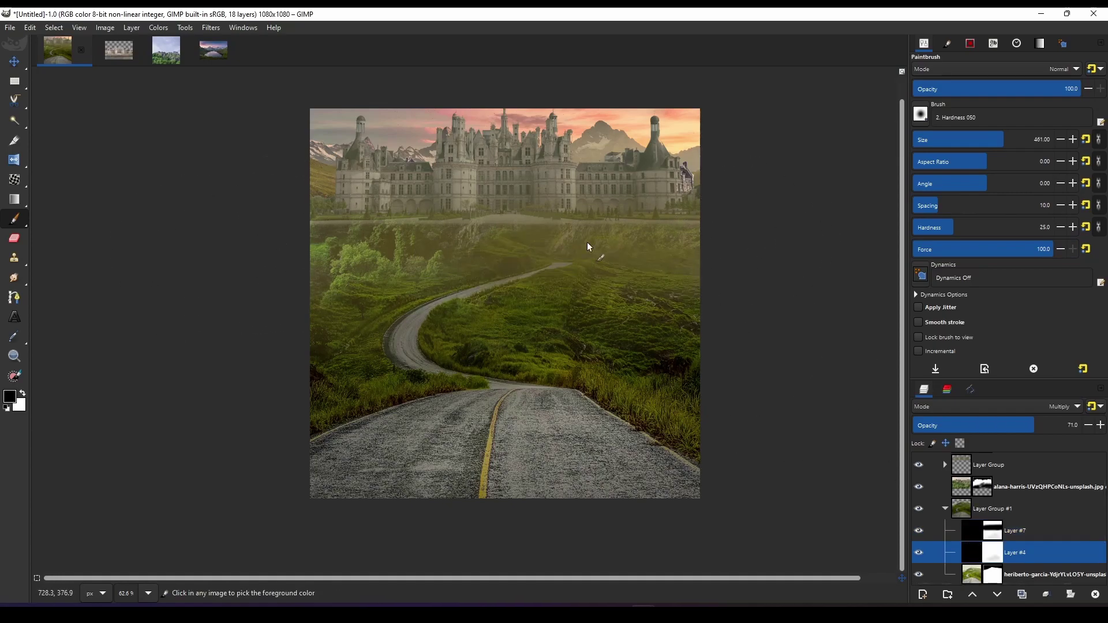
Add a masked darkening Layer #8 and group it with the alana-harris layer.
left_click(944, 509)
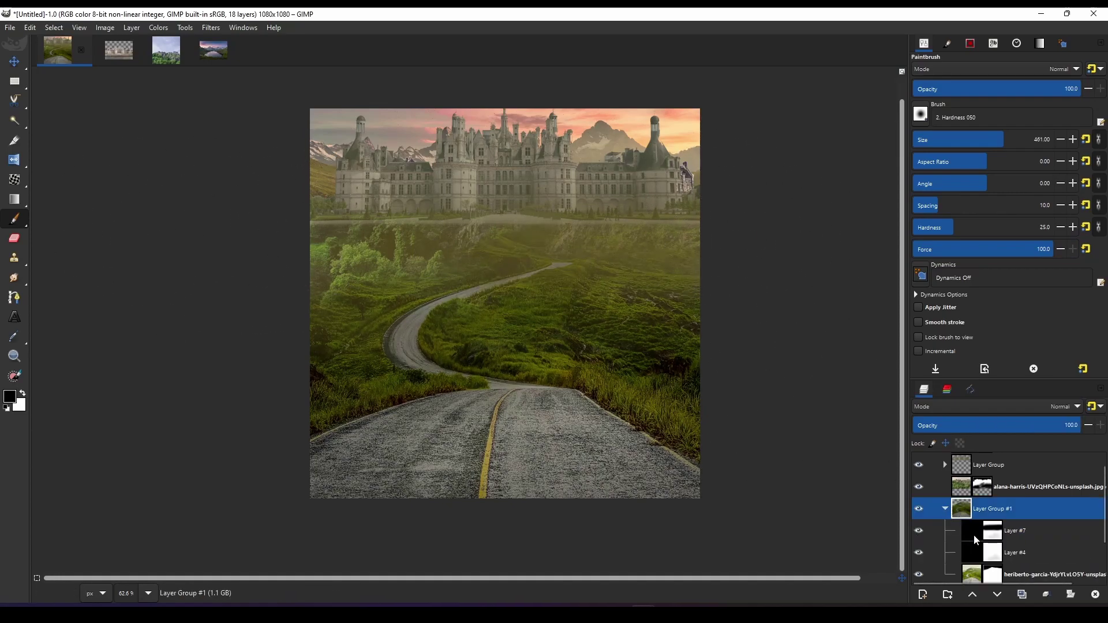
key("shift+ctrl+n")
left_click(1015, 487, "shift")
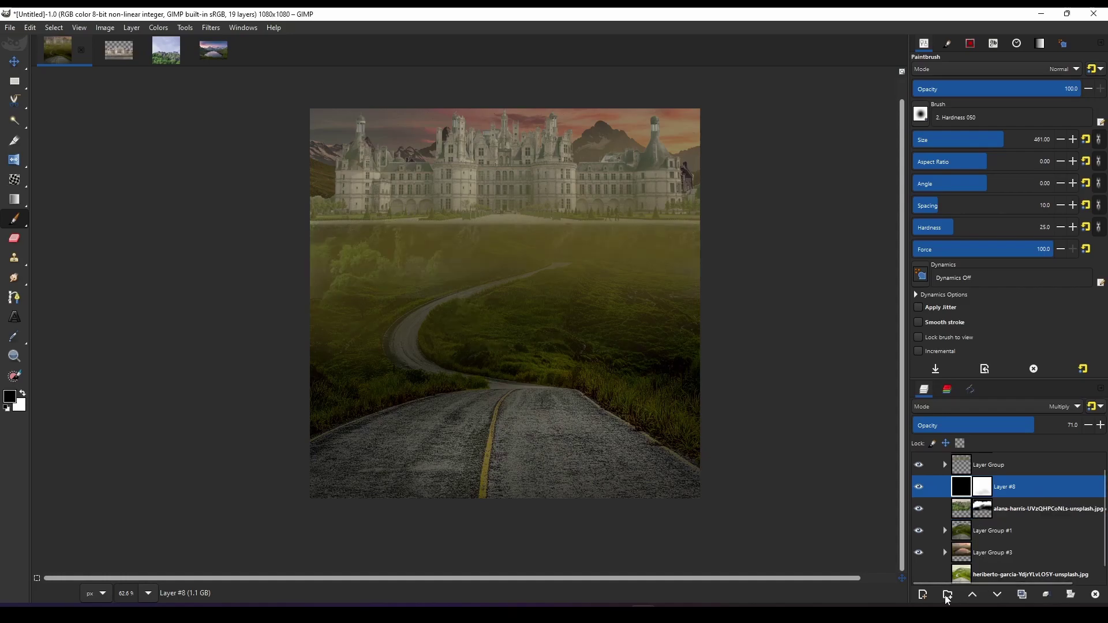
left_click(946, 594)
scroll(728, 476, "down", 3)
scroll(728, 475, "up", 3)
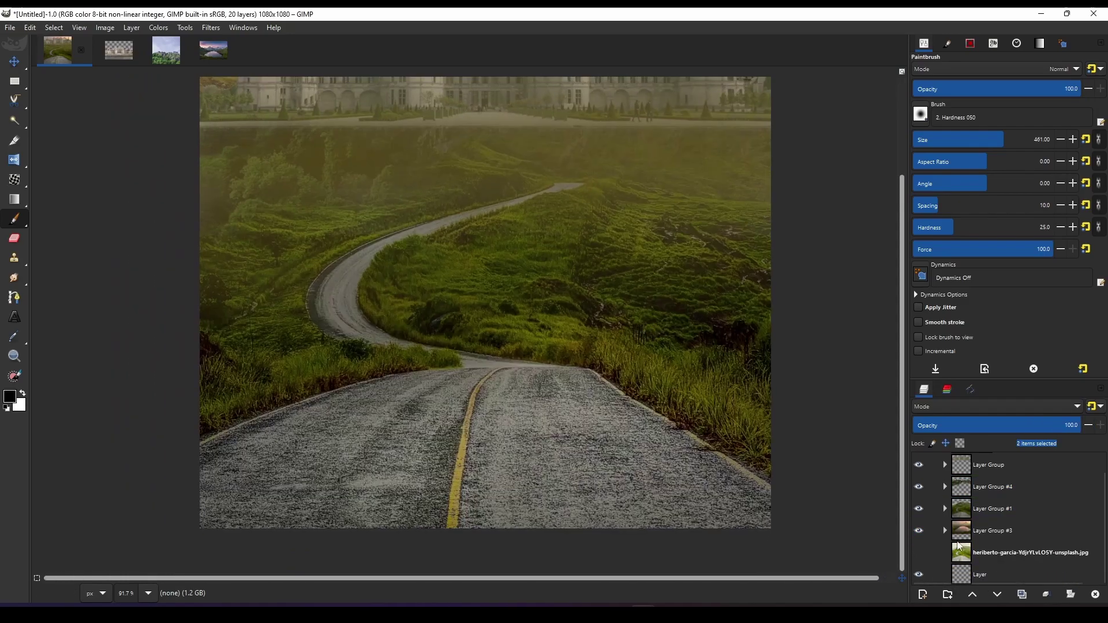
left_click(944, 508)
scroll(947, 519, "down", 2)
scroll(946, 502, "down", 2)
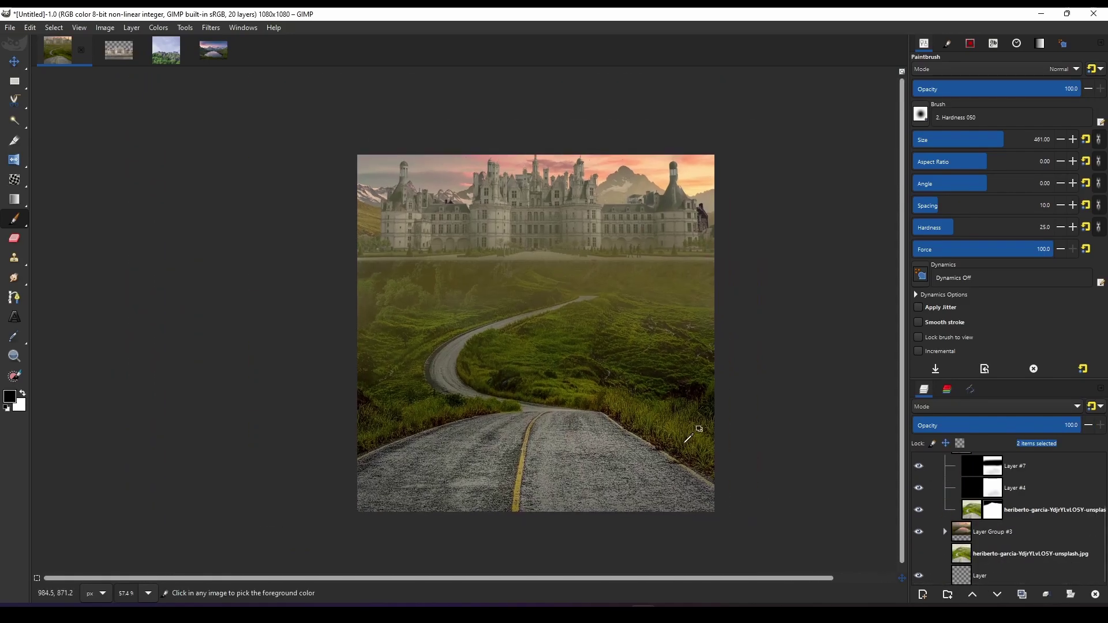
scroll(952, 520, "up", 2)
Darken the heriberto-garcia grass layer with a Levels adjustment.
left_click(956, 555)
left_click(159, 27)
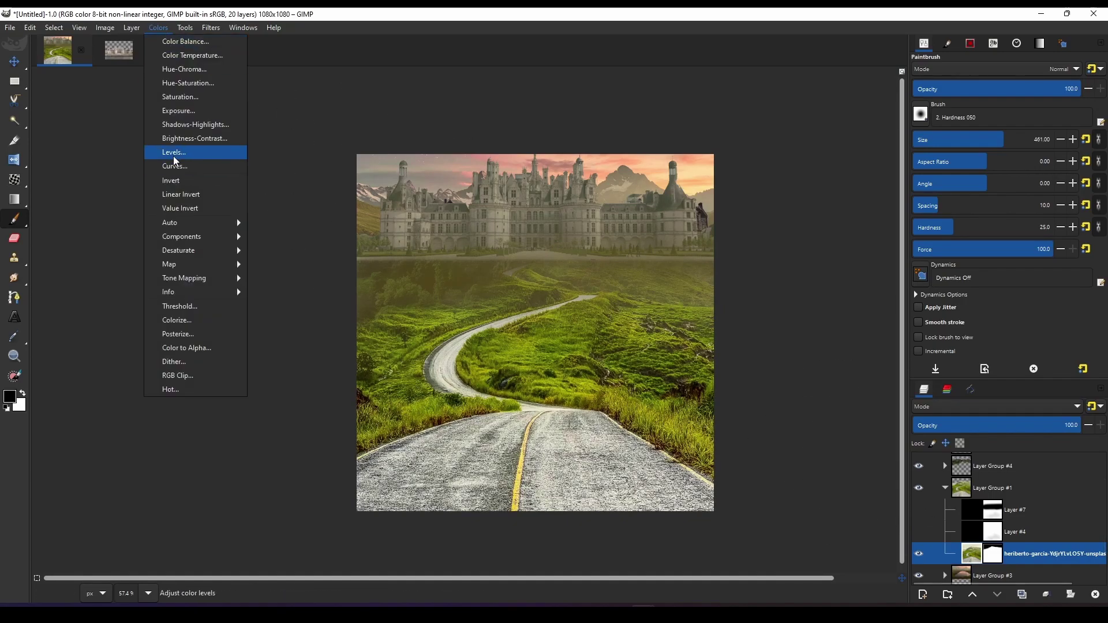
left_click(192, 151)
left_click(985, 484)
left_click(924, 517)
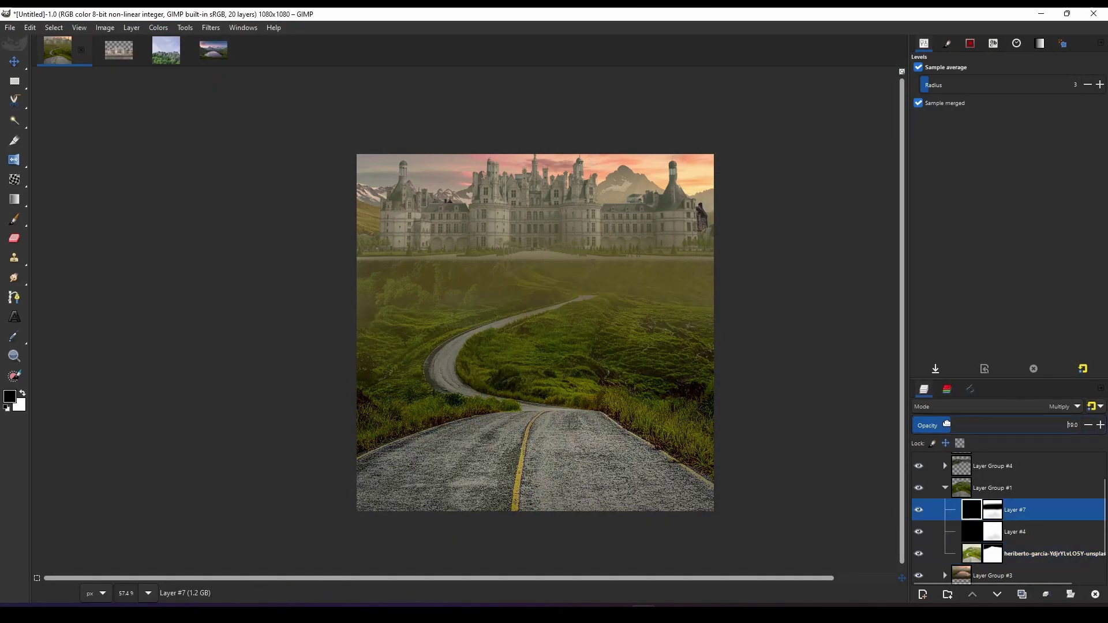
scroll(620, 430, "down", 2)
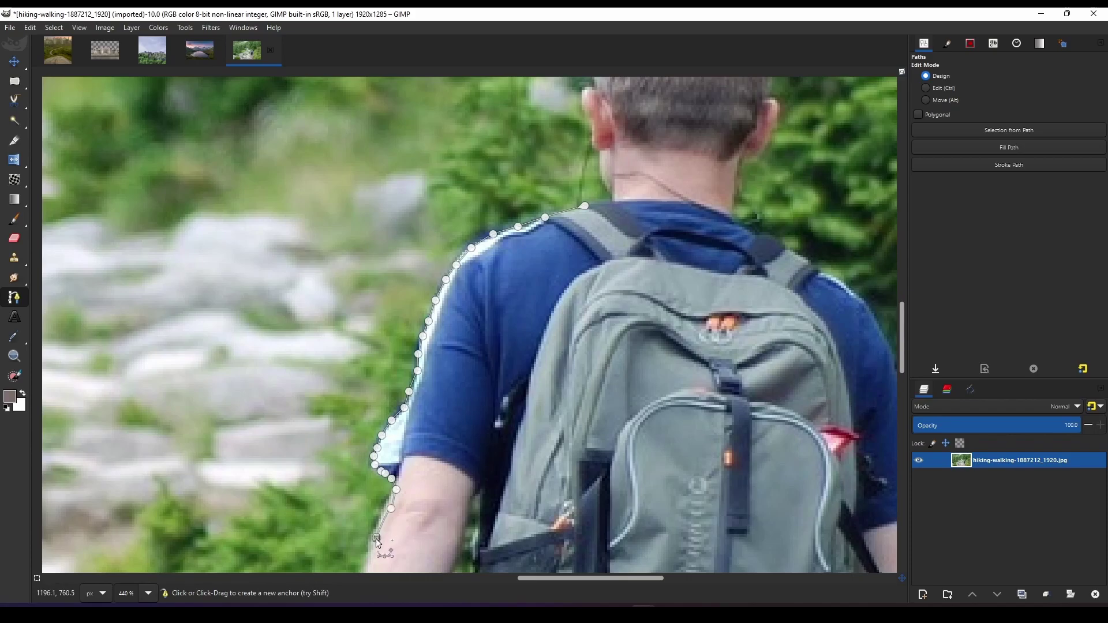
Place path anchors along the hiker's wrist and down the jeans edge.
scroll(398, 519, "down", 4)
scroll(421, 502, "down", 3)
left_click(452, 361)
left_click(448, 372)
left_click(438, 381)
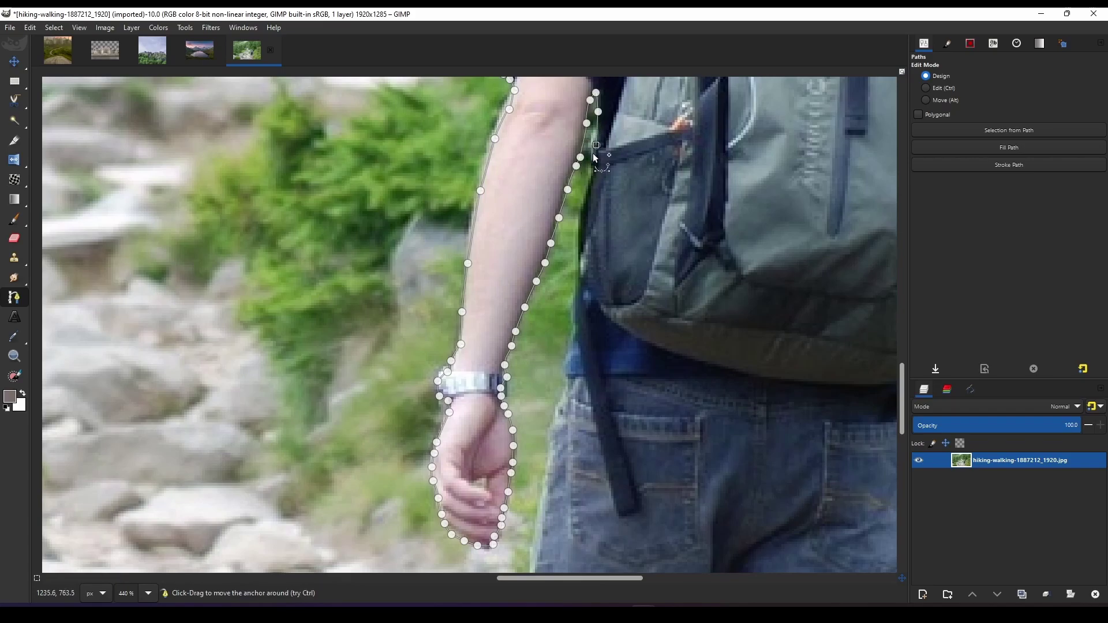
scroll(551, 465, "down", 5)
left_click(575, 221)
left_click(564, 307)
left_click(556, 370)
left_click(544, 457)
Continue the outline down the calf, around the knee and down the right calf toward the sock.
scroll(589, 348, "down", 2)
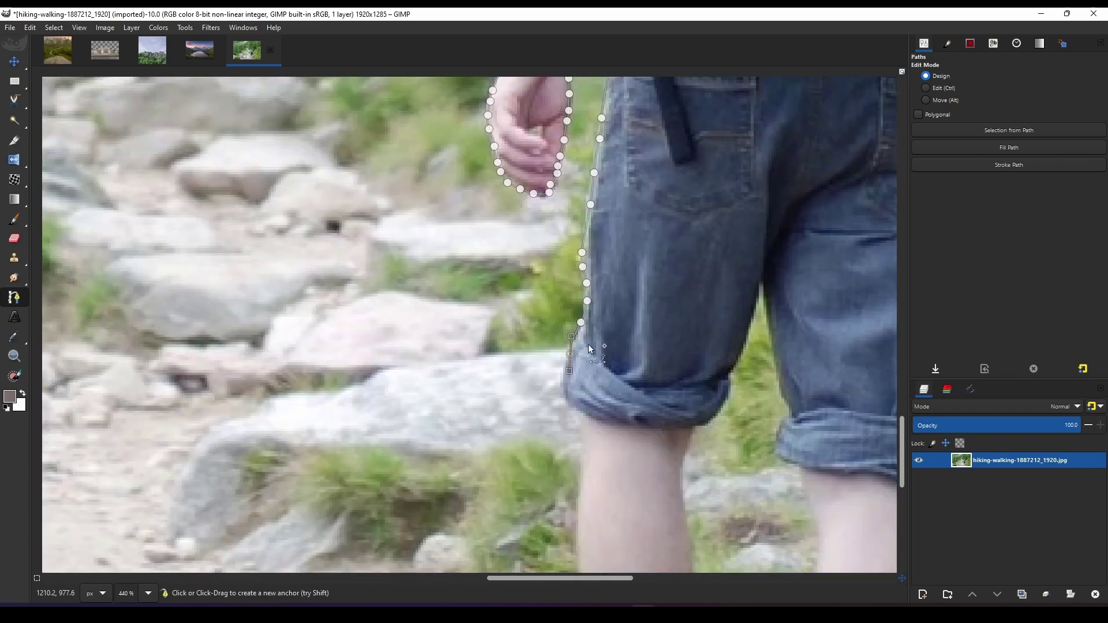
scroll(579, 519, "down", 3)
left_click(592, 376)
left_click(604, 437)
scroll(601, 444, "down", 2)
left_click(609, 346)
left_click(606, 427)
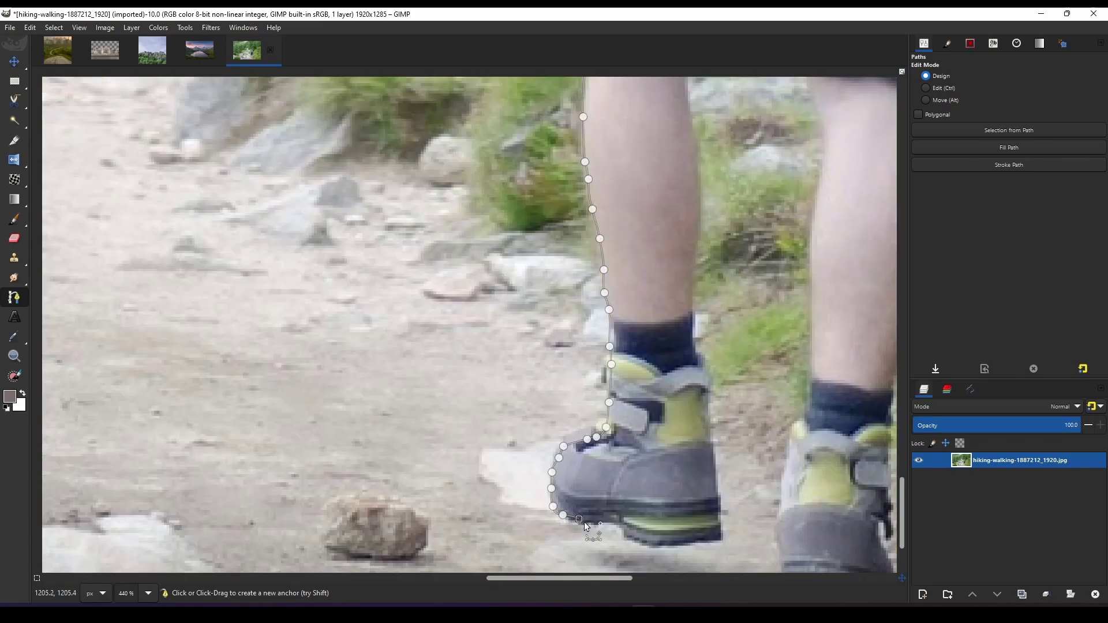
scroll(694, 254, "up", 3)
left_click(673, 278)
scroll(668, 355, "up", 2)
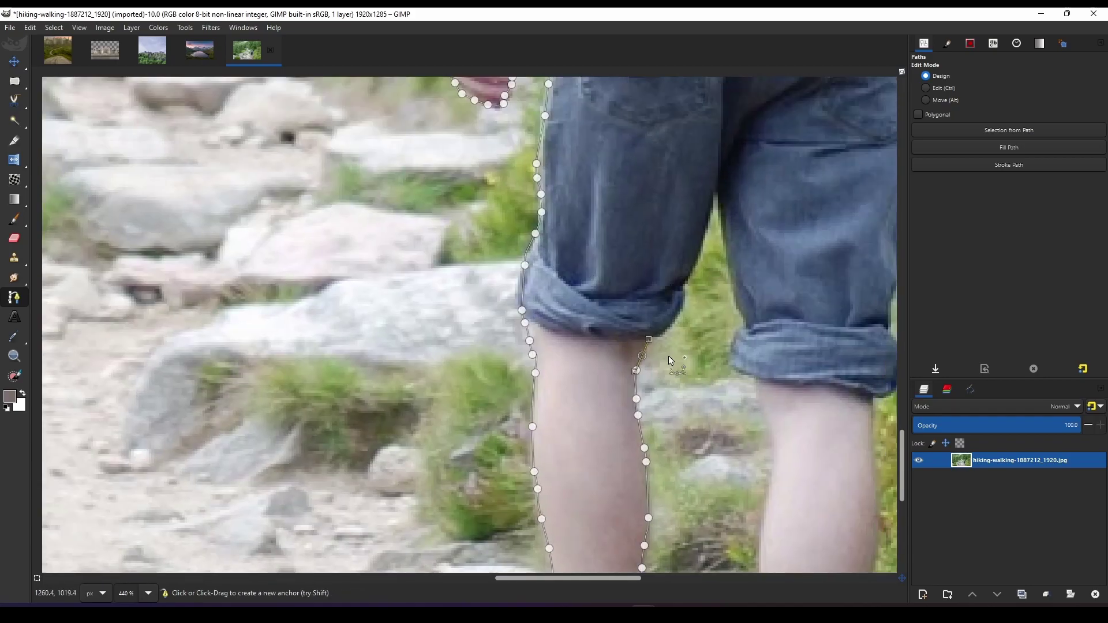
left_click(741, 375)
scroll(738, 375, "down", 2)
left_click(716, 225)
left_click(724, 254)
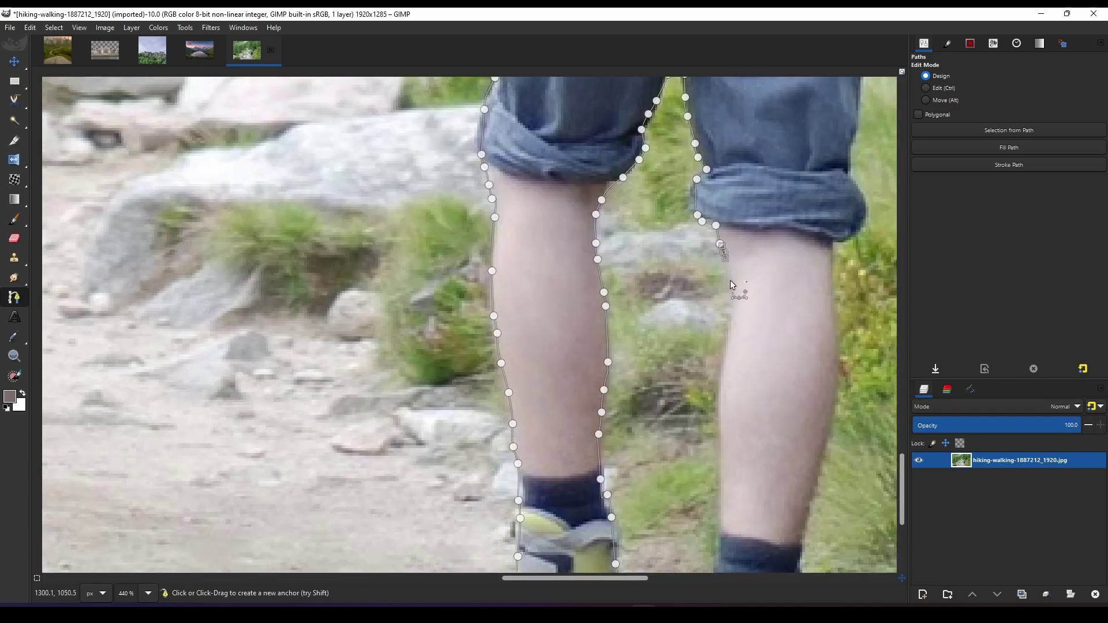
scroll(720, 454, "down", 2)
left_click(727, 323)
left_click(727, 354)
left_click(731, 379)
Trace the outline around both boots, from sole and heel up the right boot.
scroll(697, 517, "down", 2)
left_click(692, 384)
left_click(694, 420)
left_click(697, 456)
left_click(695, 471)
left_click(709, 484)
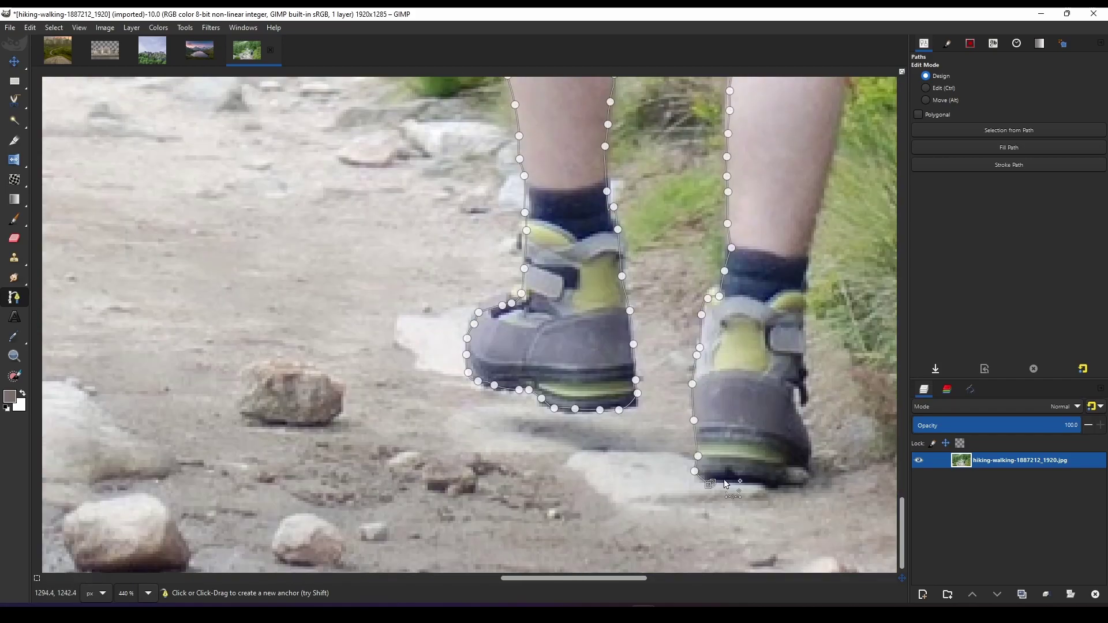
left_click(806, 383)
left_click(806, 352)
left_click(805, 328)
Extend the outline up the right leg and jeans to the waist.
scroll(806, 329, "up", 2)
scroll(805, 329, "right", 2)
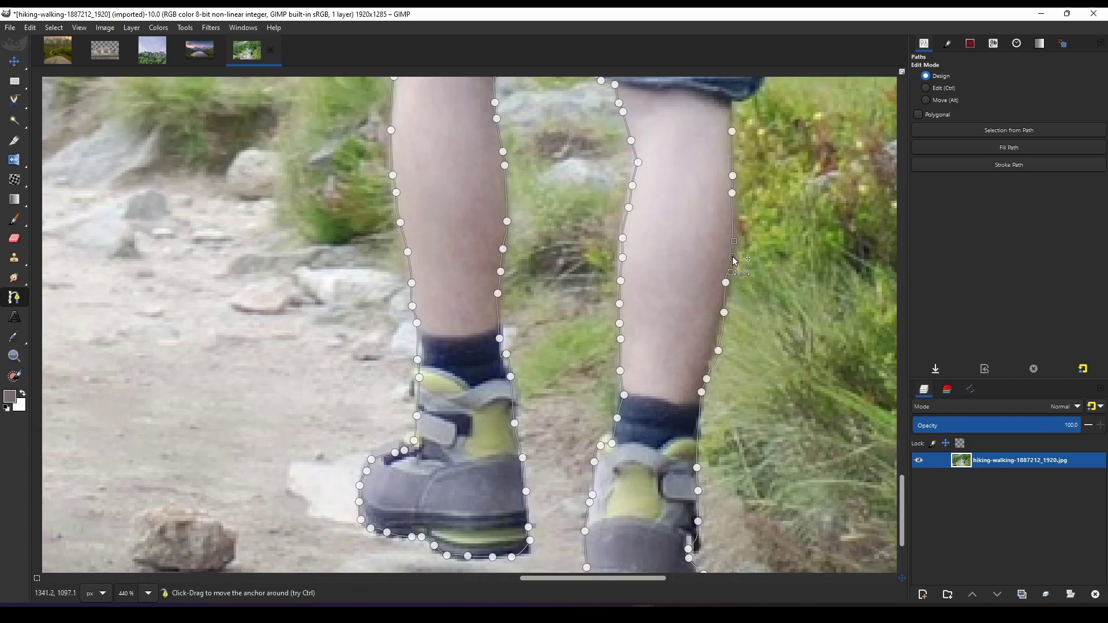
scroll(731, 283, "up", 3)
scroll(732, 282, "right", 1)
left_click(660, 287)
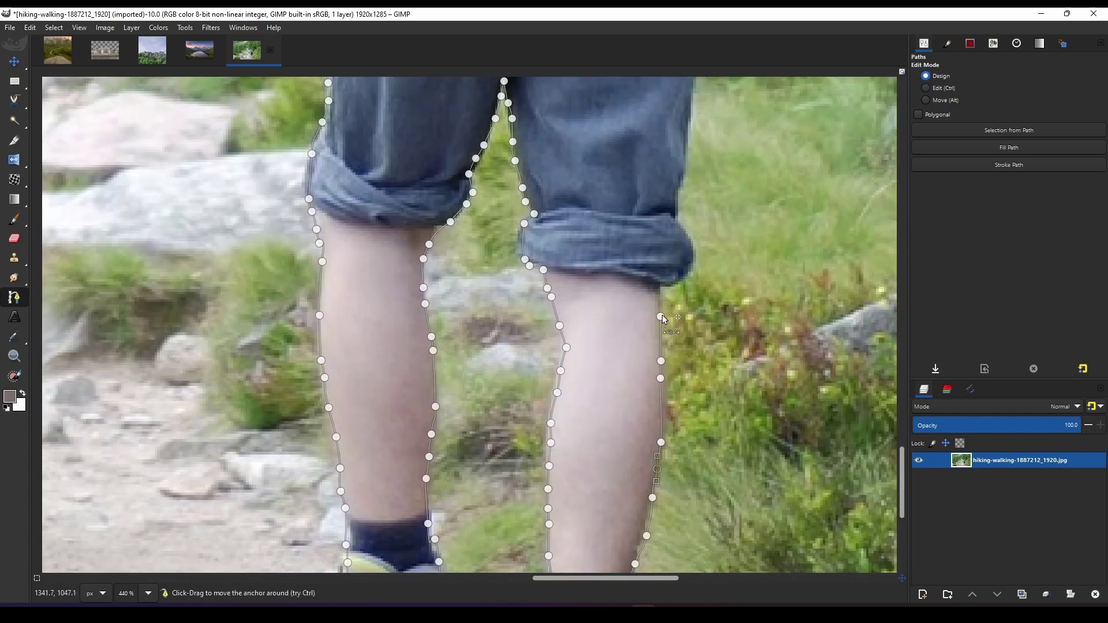
left_click(678, 203)
scroll(678, 203, "up", 3)
left_click(654, 313)
left_click(657, 271)
scroll(657, 271, "up", 3)
left_click(634, 372)
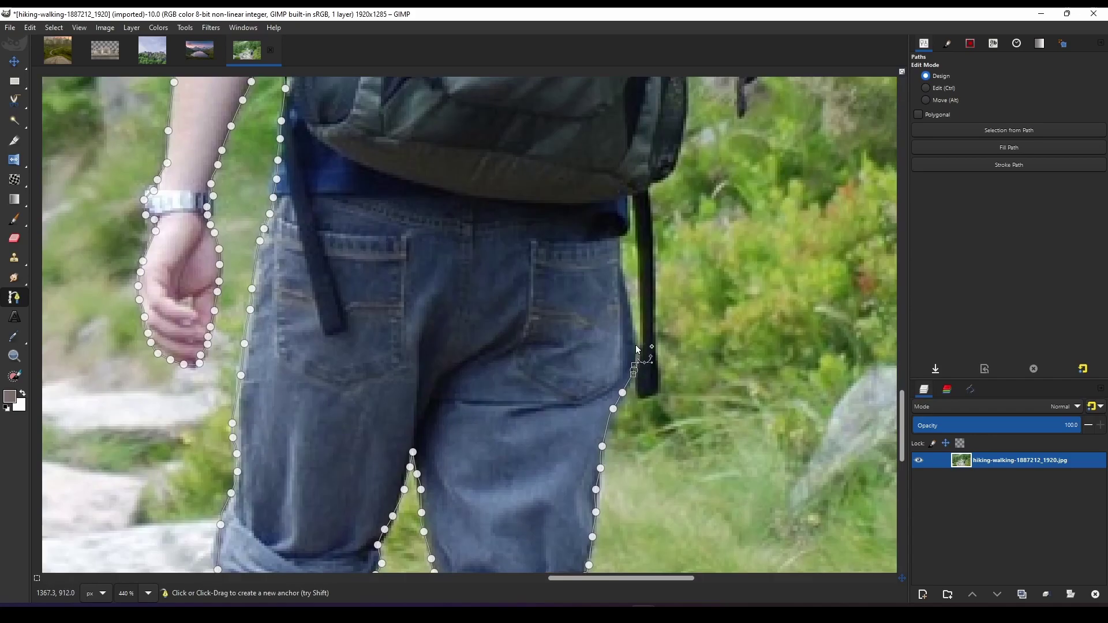
scroll(671, 176, "up", 3)
scroll(671, 176, "right", 1)
Close the outline up the backpack and arm to the shoulder.
left_click(604, 325)
left_click(602, 293)
scroll(675, 212, "up", 3)
scroll(676, 212, "right", 1)
left_click(634, 366)
left_click(635, 340)
left_click(632, 328)
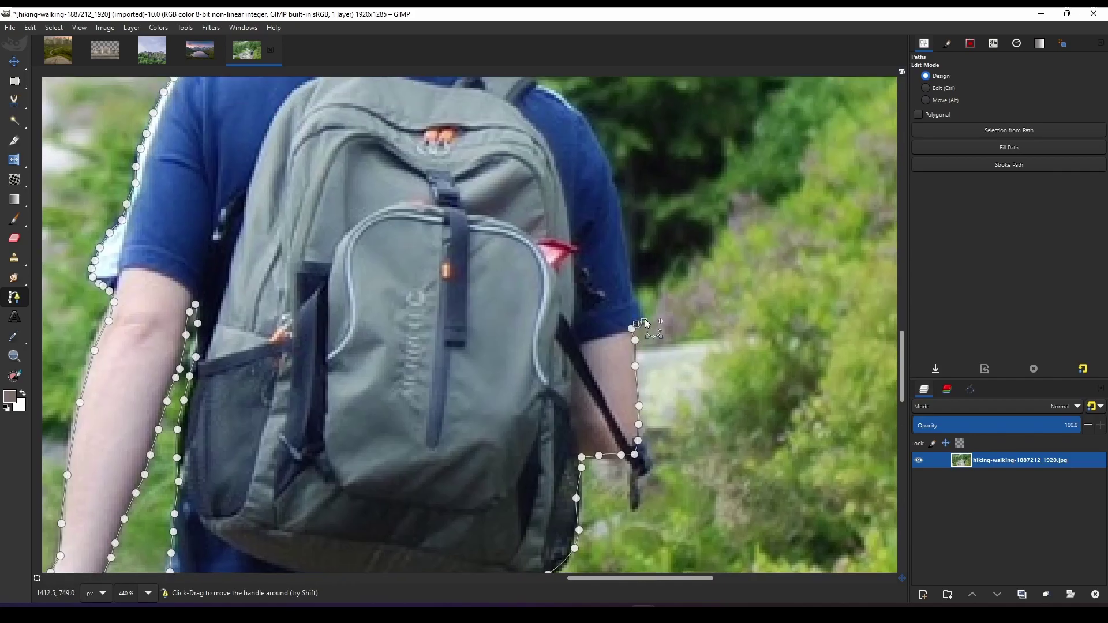
left_click(548, 94)
scroll(548, 93, "up", 3)
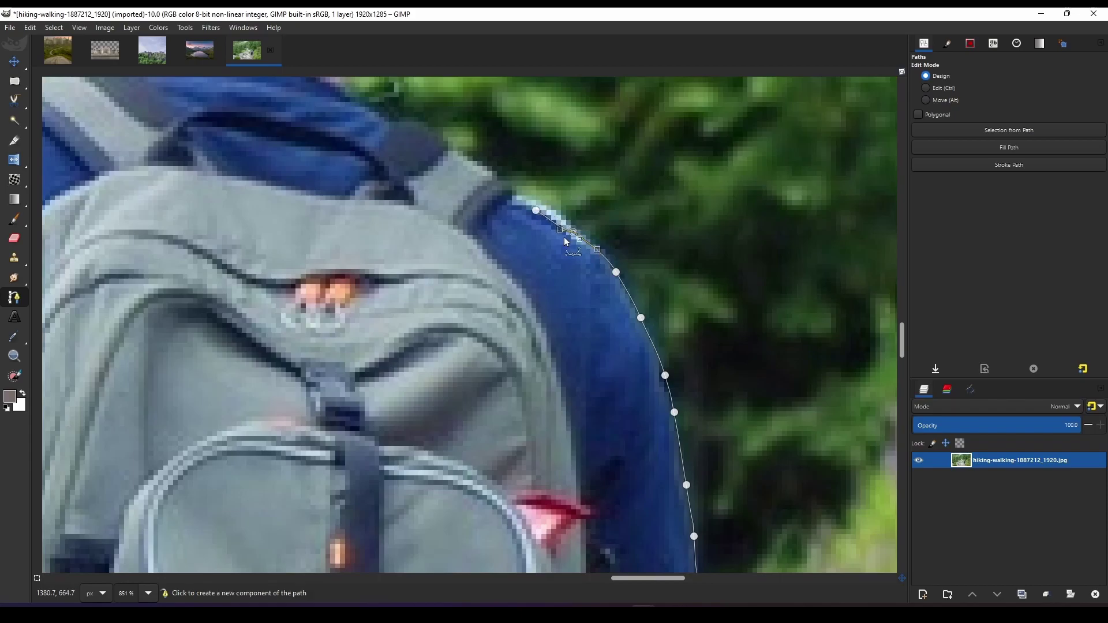
scroll(566, 242, "up", 3)
scroll(566, 241, "left", 1)
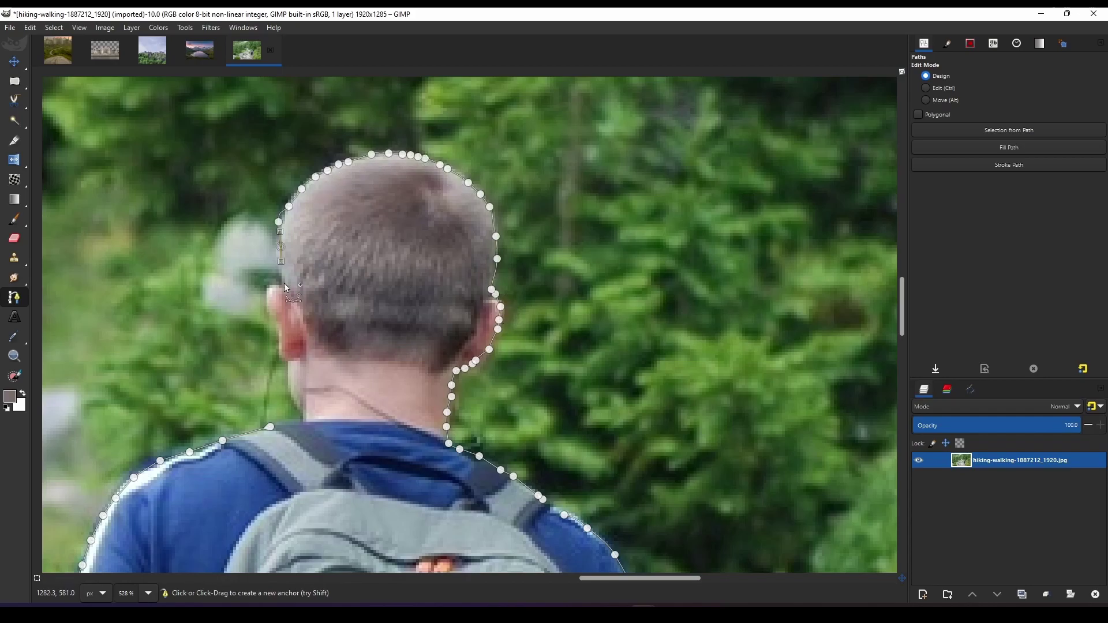
scroll(285, 421, "down", 3)
scroll(382, 338, "down", 3)
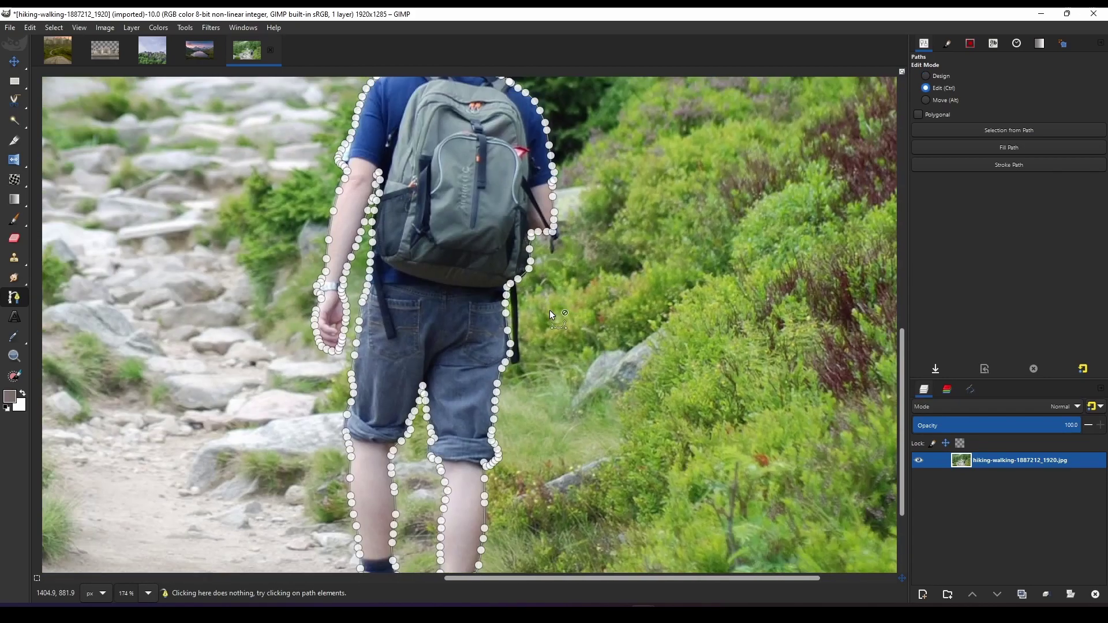
scroll(550, 310, "down", 2)
Convert the hiker path to a layer mask and drag the cut-out hiker into the castle composite.
left_click(1009, 130)
key("m")
left_click(1070, 594)
left_click(990, 584)
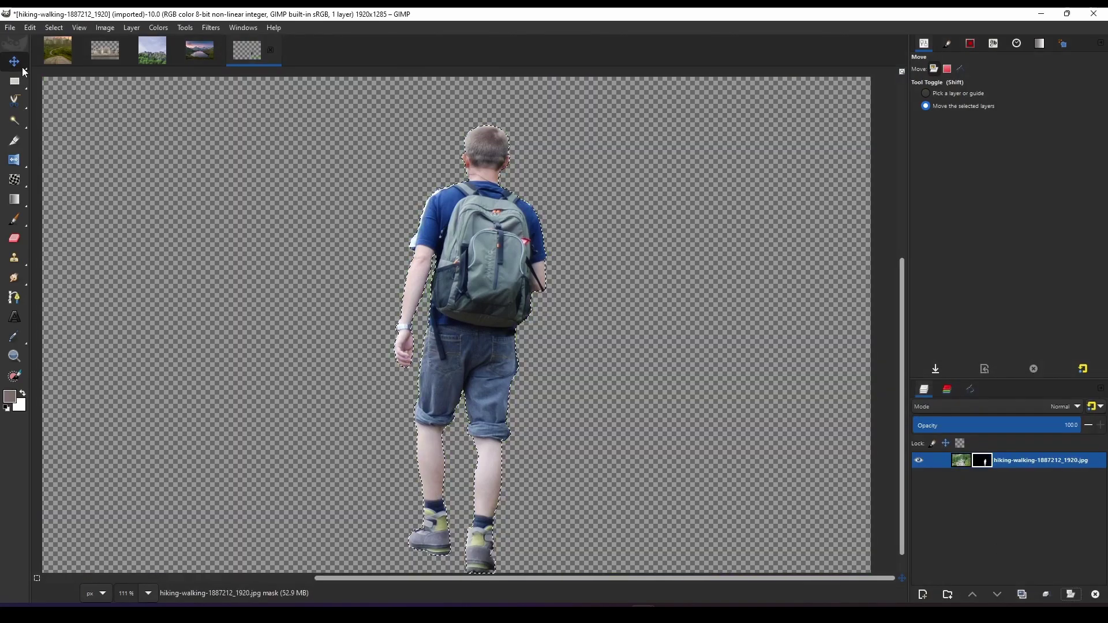
scroll(358, 289, "down", 3)
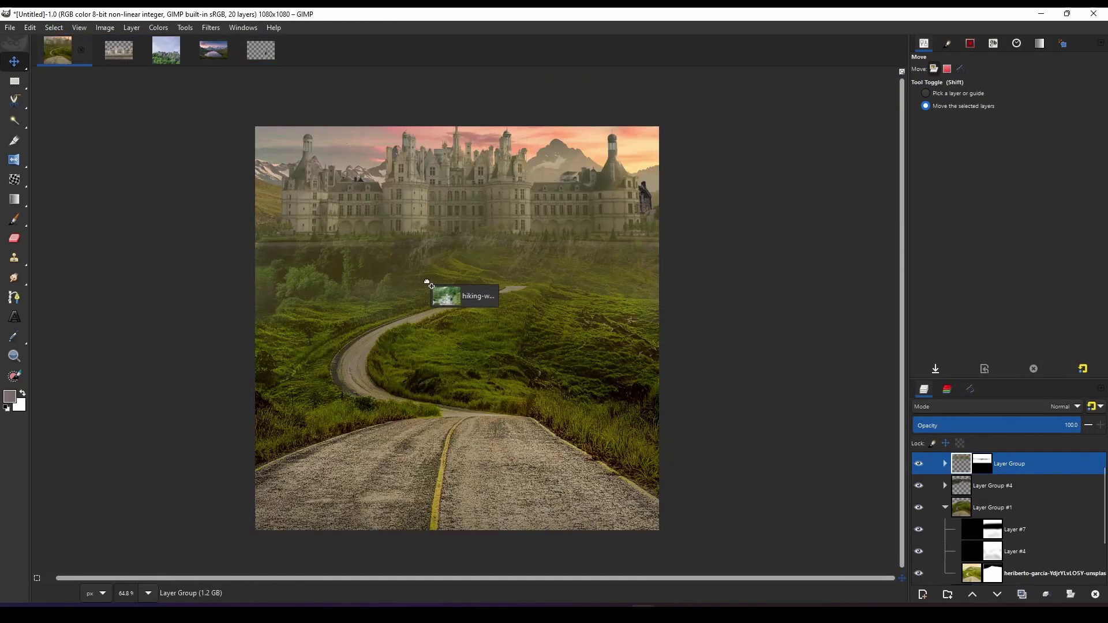
left_click_drag(962, 462, 496, 297)
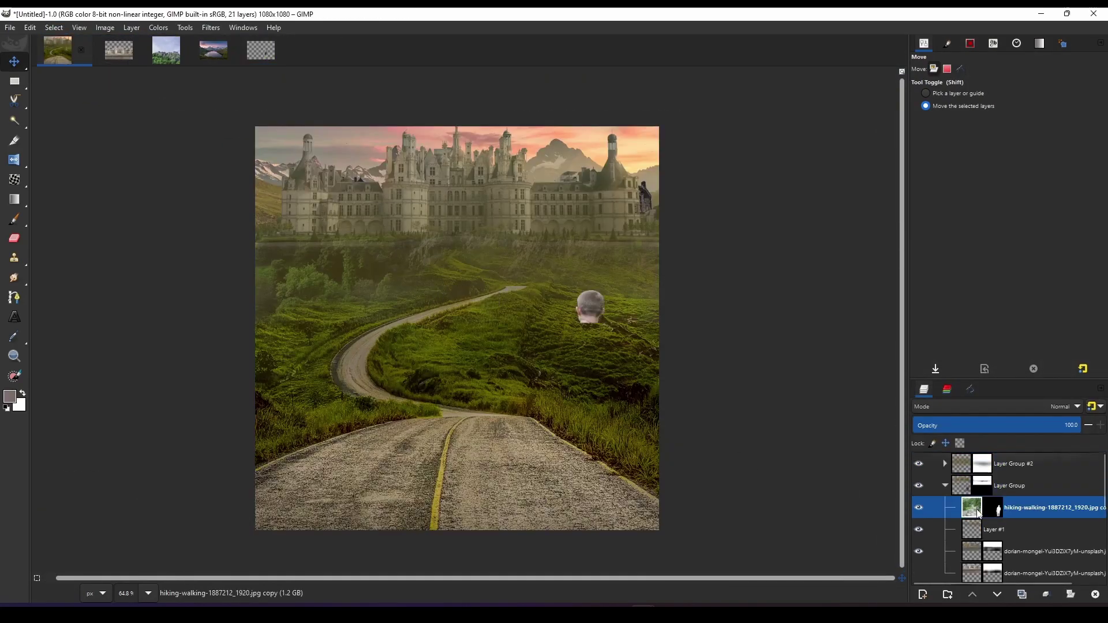
Scale the hiker down and position it on the road with a slight tilt.
key("shift+t")
left_click(520, 347)
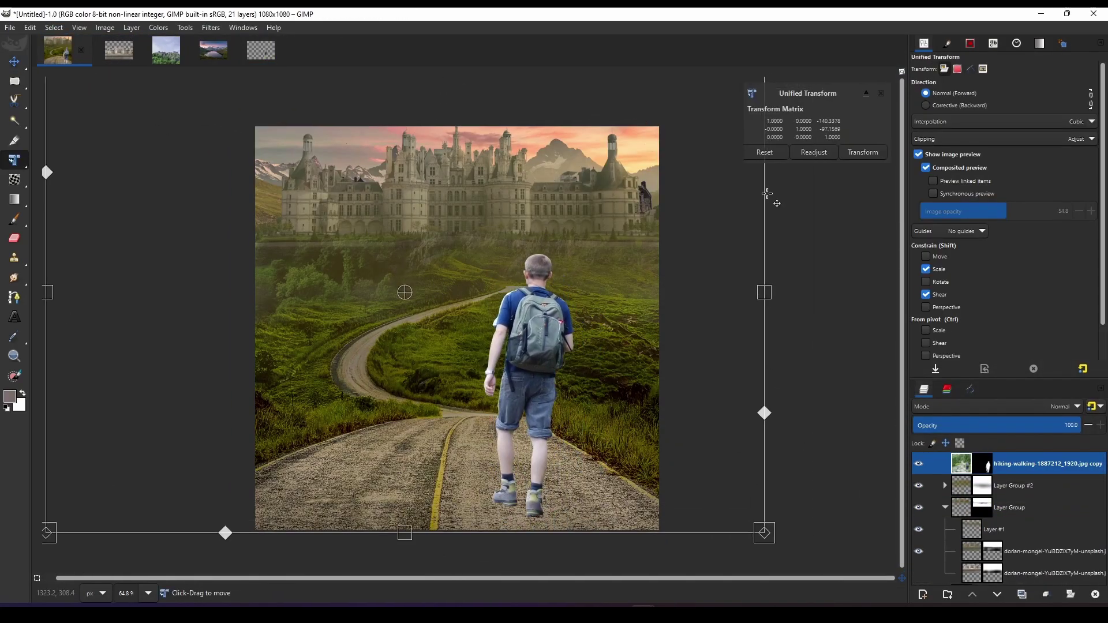
left_click_drag(769, 540, 635, 496)
mouse_move(568, 353)
left_mouse_down()
mouse_move(544, 353)
mouse_move(568, 353)
left_mouse_up()
left_click_drag(657, 404, 673, 314)
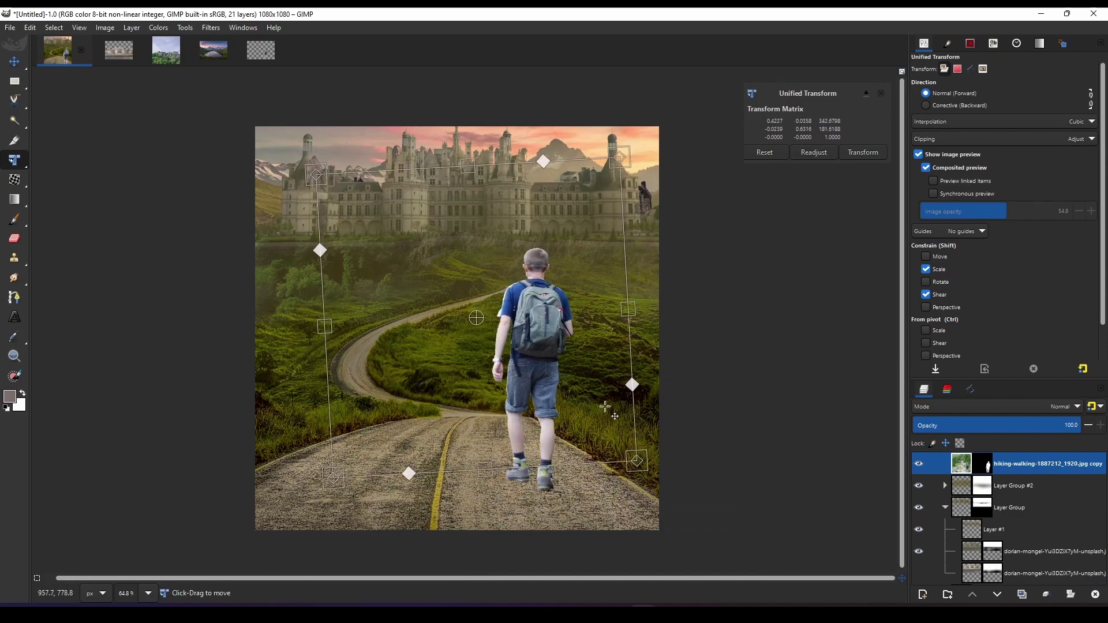
key("m")
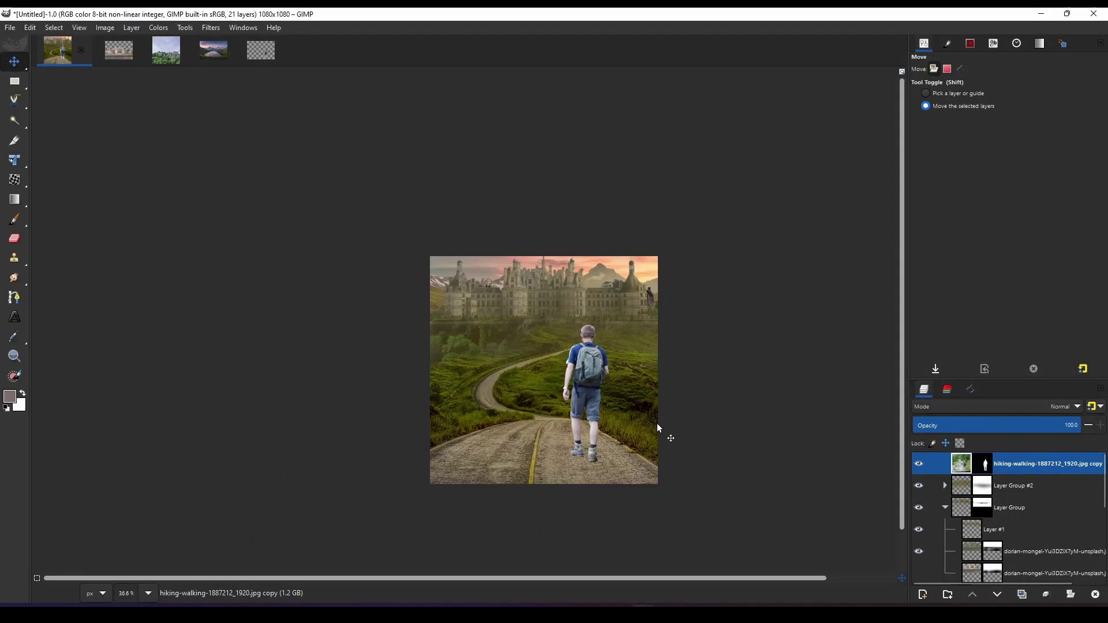
Duplicate the hiker layer and group both copies into Layer Group #5.
key("shift+ctrl+j")
key("shift+ctrl+d")
left_click(947, 594)
left_click(961, 485, "shift")
left_click_drag(961, 494, 961, 463)
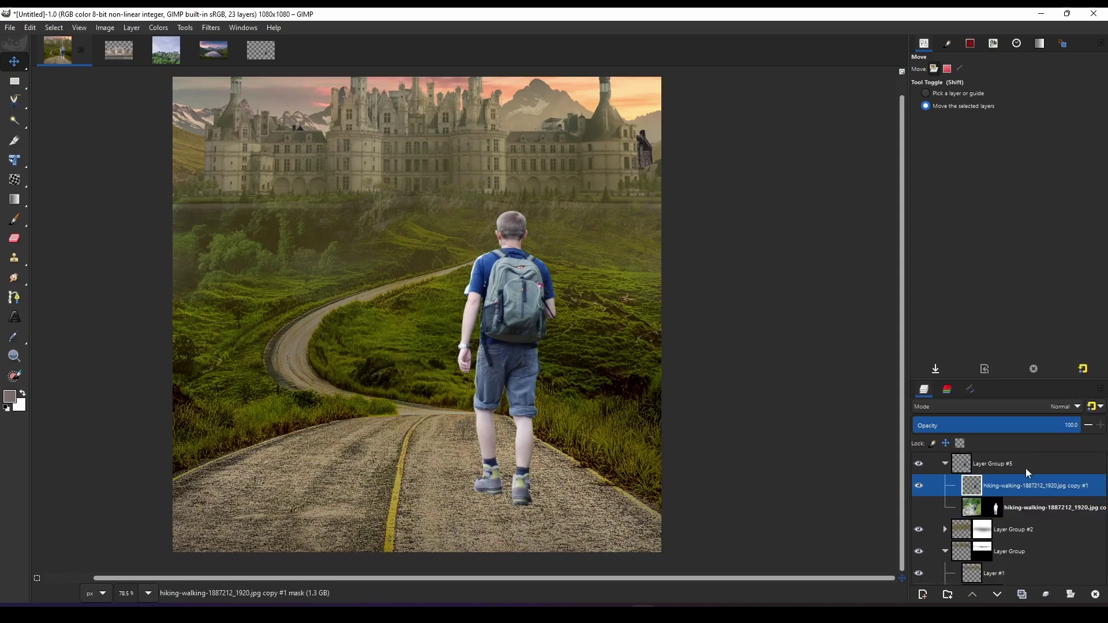
scroll(552, 443, "down", 1)
scroll(553, 443, "up", 3)
scroll(552, 443, "down", 1)
Apply Levels to the hiker with output white set to 228.
left_click(158, 27)
left_click(184, 144)
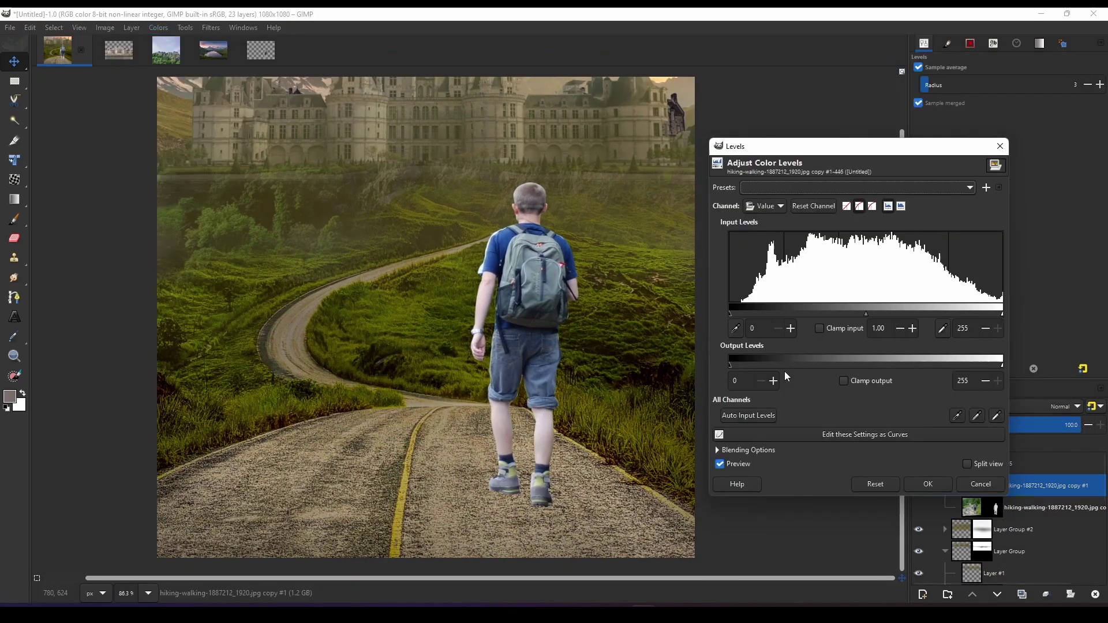
left_click_drag(1003, 316, 989, 316)
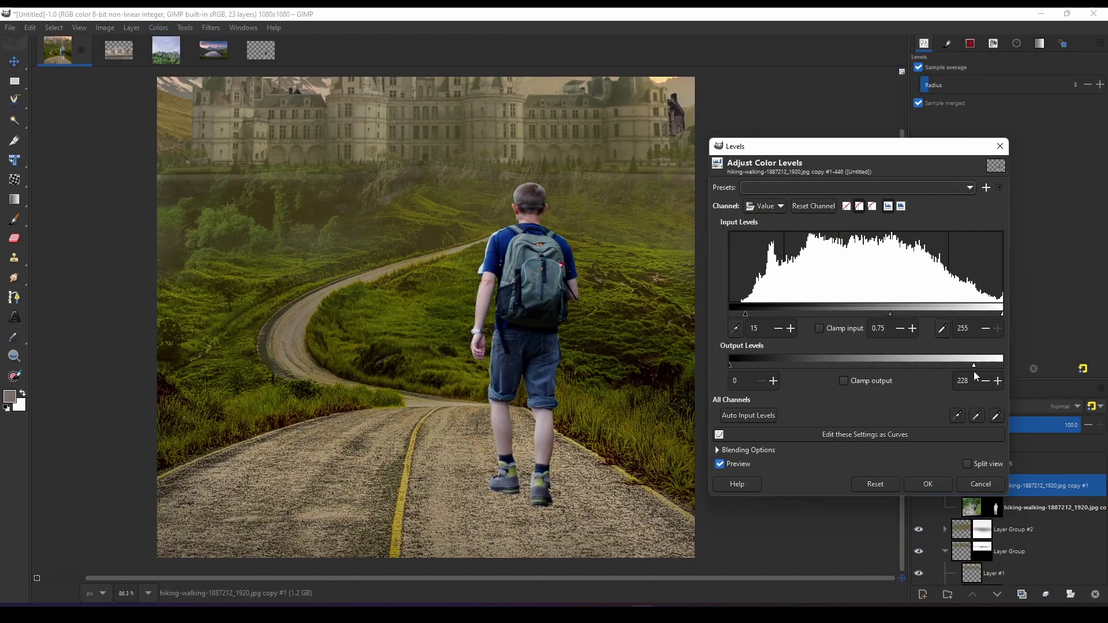
left_click(927, 483)
scroll(629, 459, "down", 1)
scroll(629, 460, "up", 4)
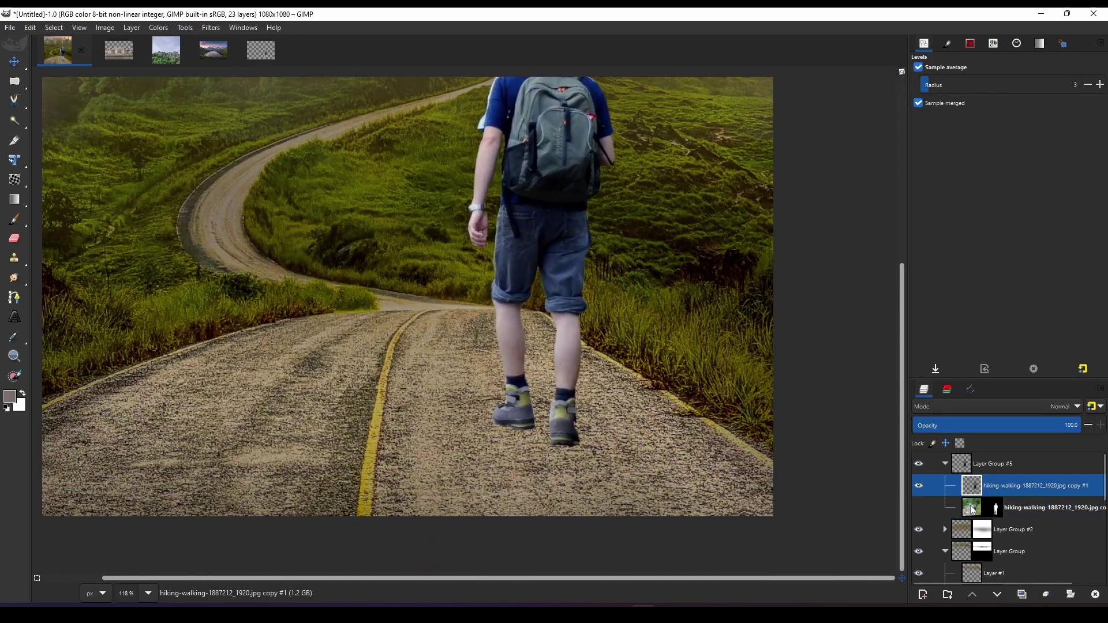
Add a black-filled Multiply layer at 51 opacity above the hiker, then hide it.
key("shift+ctrl+n")
key("Return")
key("d")
key("ctrl+comma")
left_click_drag(1062, 425, 1008, 426)
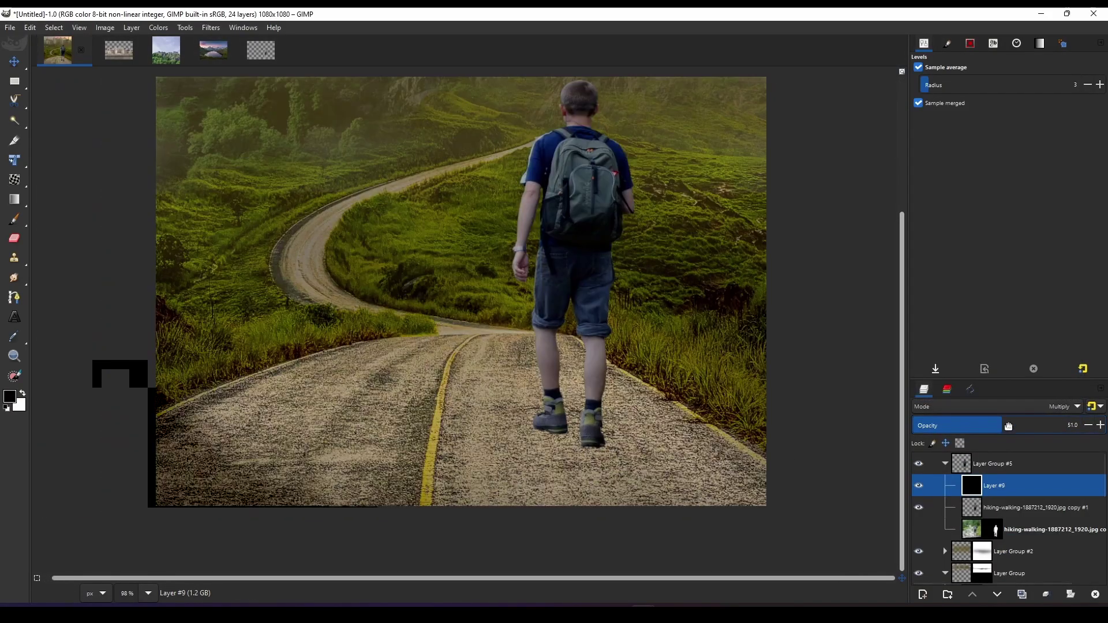
scroll(702, 438, "down", 3)
left_click(918, 485)
Try Color Temperature on the hiker copy layer and dismiss it.
left_click(1027, 508)
scroll(502, 285, "up", 2)
left_click(158, 28)
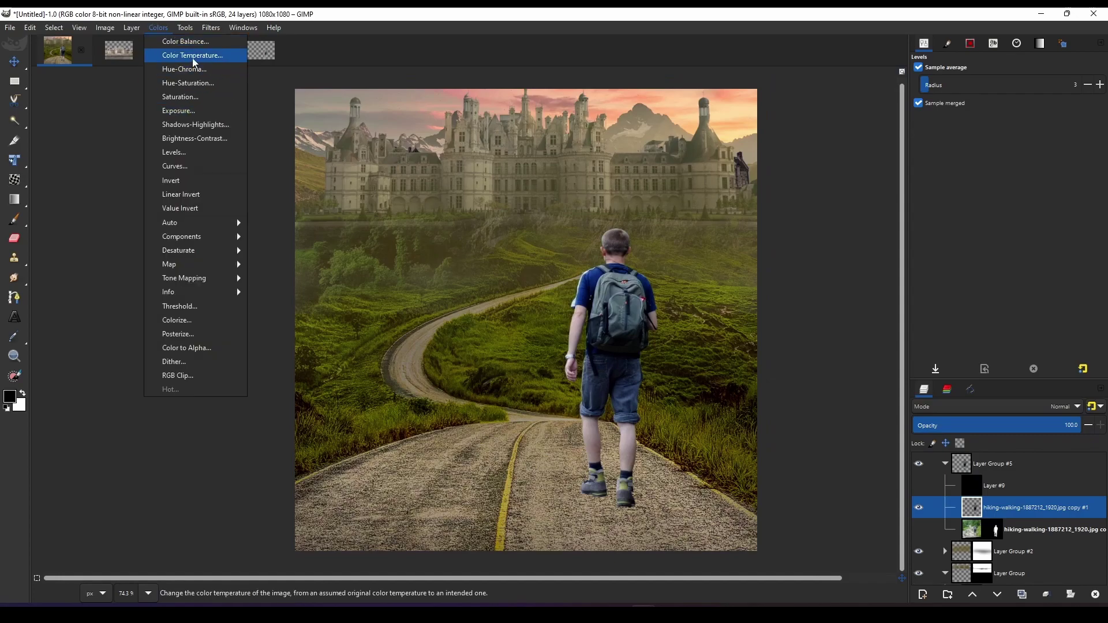
left_click(192, 56)
left_click(964, 366)
scroll(742, 487, "down", 3)
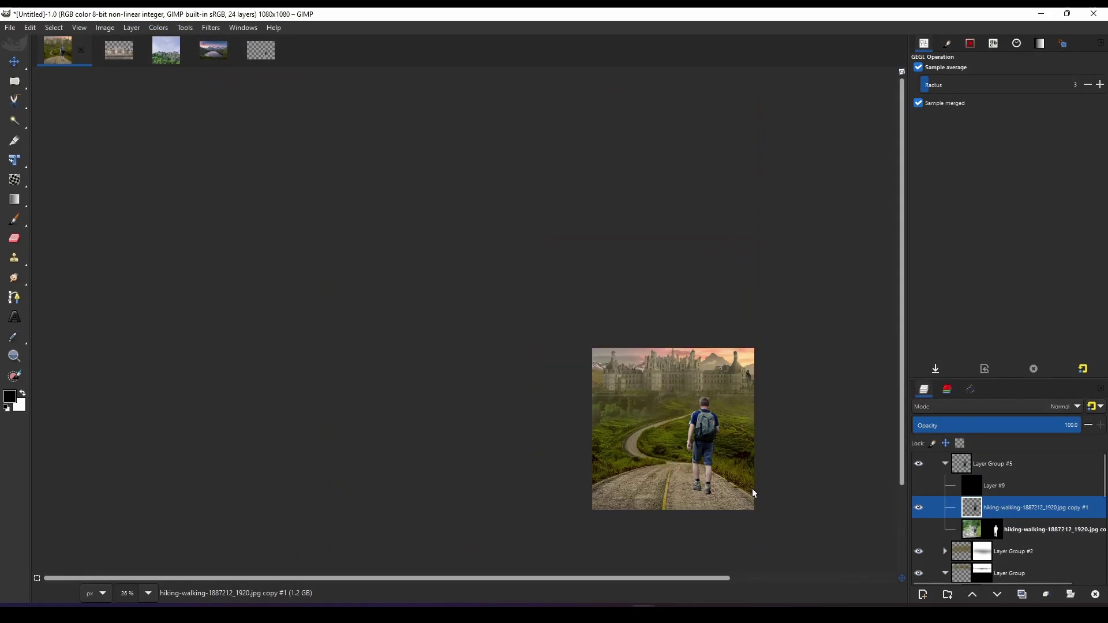
scroll(742, 487, "up", 5)
Collapse Layer Group #5 and add new Layer #10 above Layer Group #2.
left_click(944, 464)
left_click(961, 463)
key("ctrl+shift+n")
key("Return")
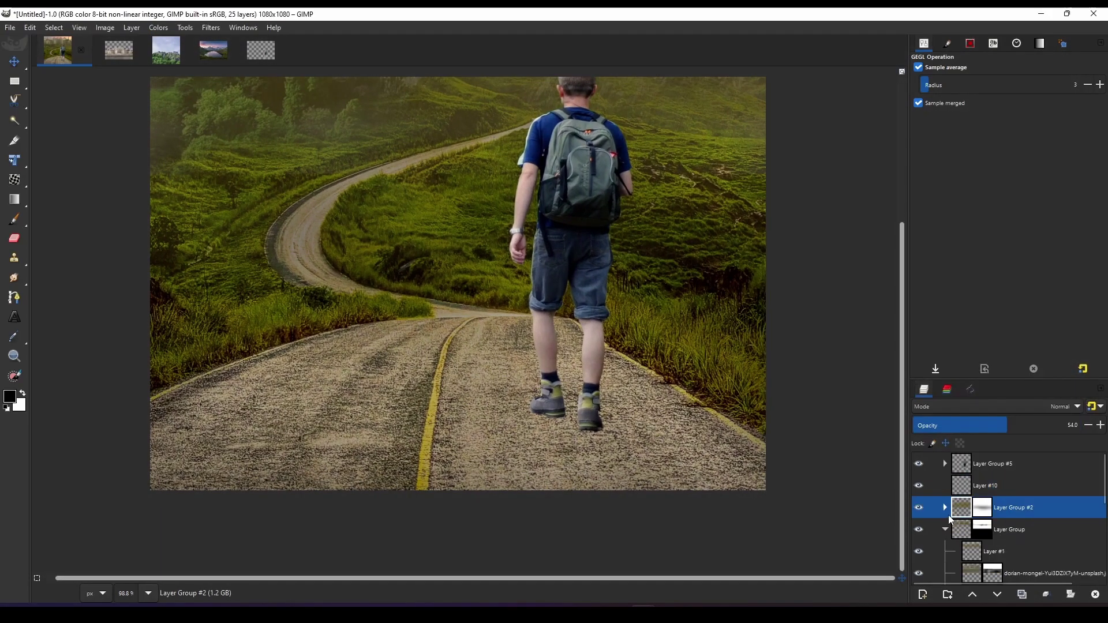
scroll(637, 448, "up", 5)
Paint soft black shadows under the hiker's shoes on Layer #10 with the Paintbrush.
key("p")
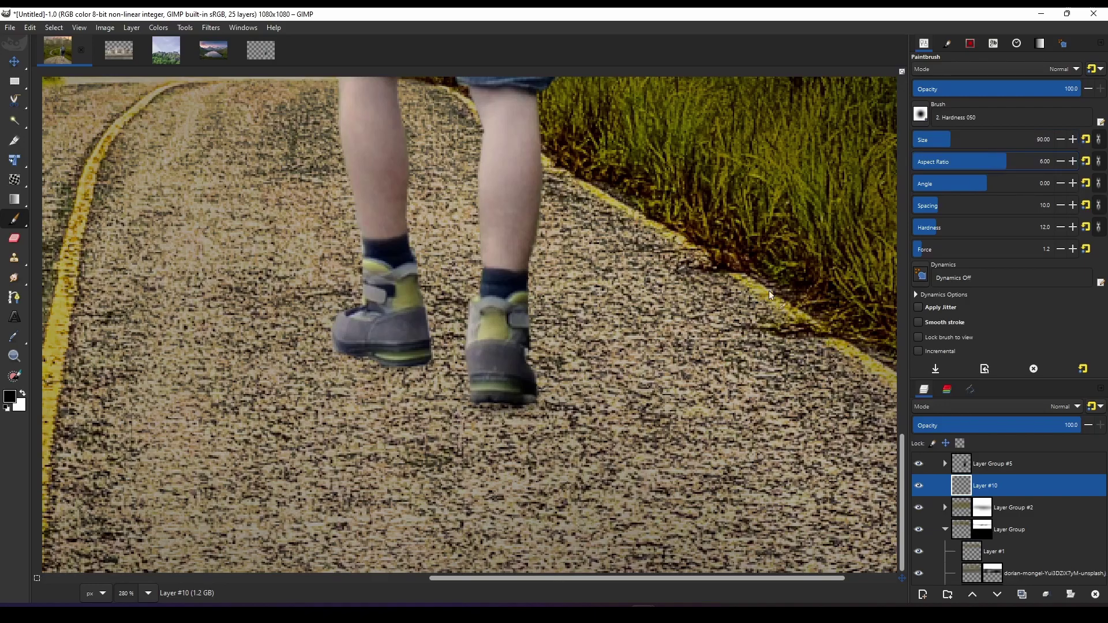
scroll(462, 381, "up", 2)
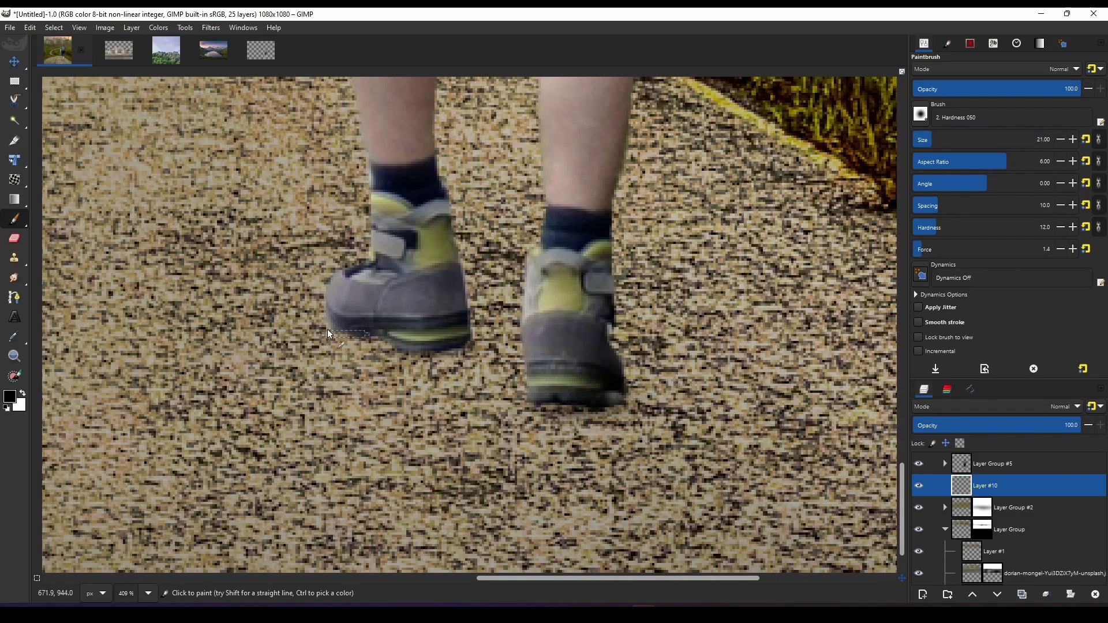
scroll(373, 337, "down", 4)
scroll(700, 336, "up", 2)
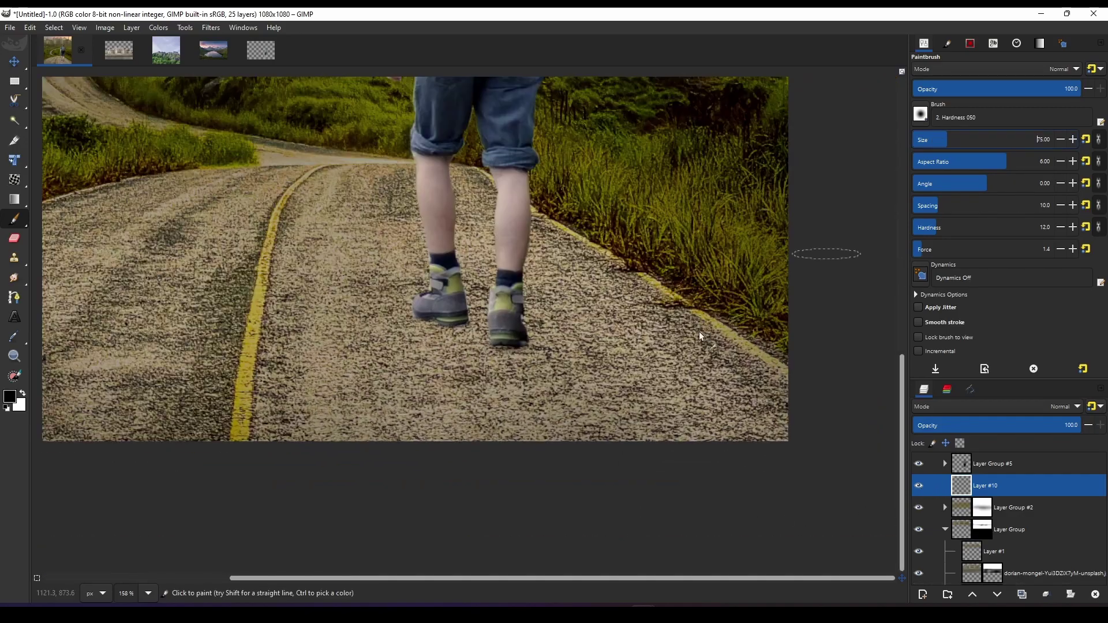
scroll(511, 346, "up", 1)
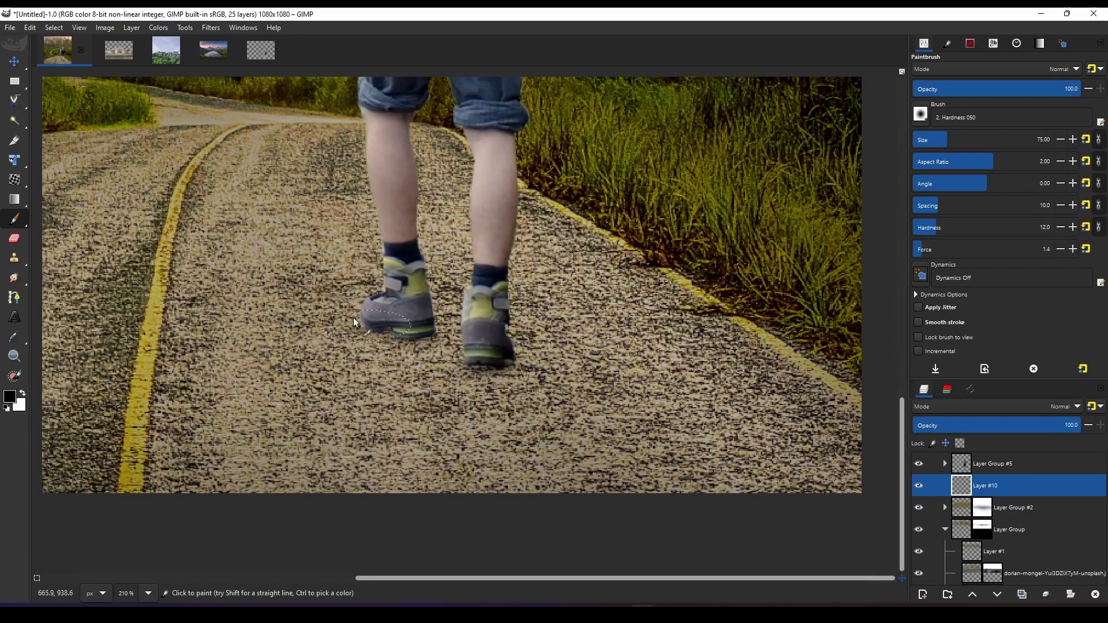
scroll(354, 322, "down", 2)
scroll(354, 322, "down", 1)
scroll(496, 434, "up", 2)
scroll(496, 433, "up", 1)
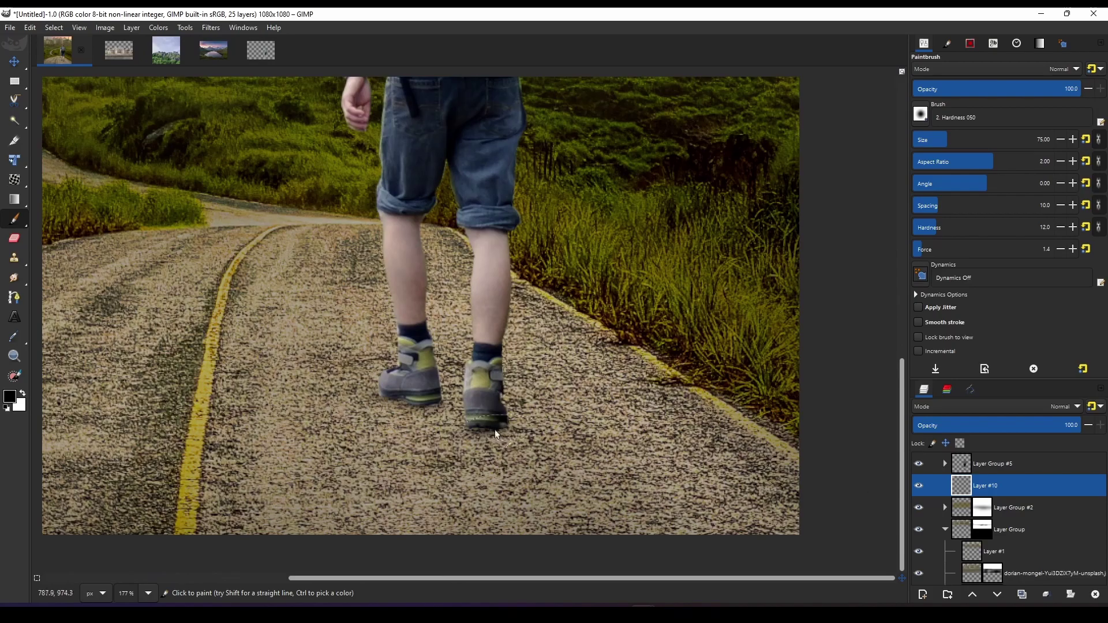
Expand Layer Group #5 and bring up the context menu for black Layer #9.
left_click(945, 463)
left_click(1016, 486)
scroll(589, 461, "down", 2)
right_click(1016, 485)
Add a layer mask to the dark Multiply overlay, Layer #9, and frame the hiker.
left_click(964, 584)
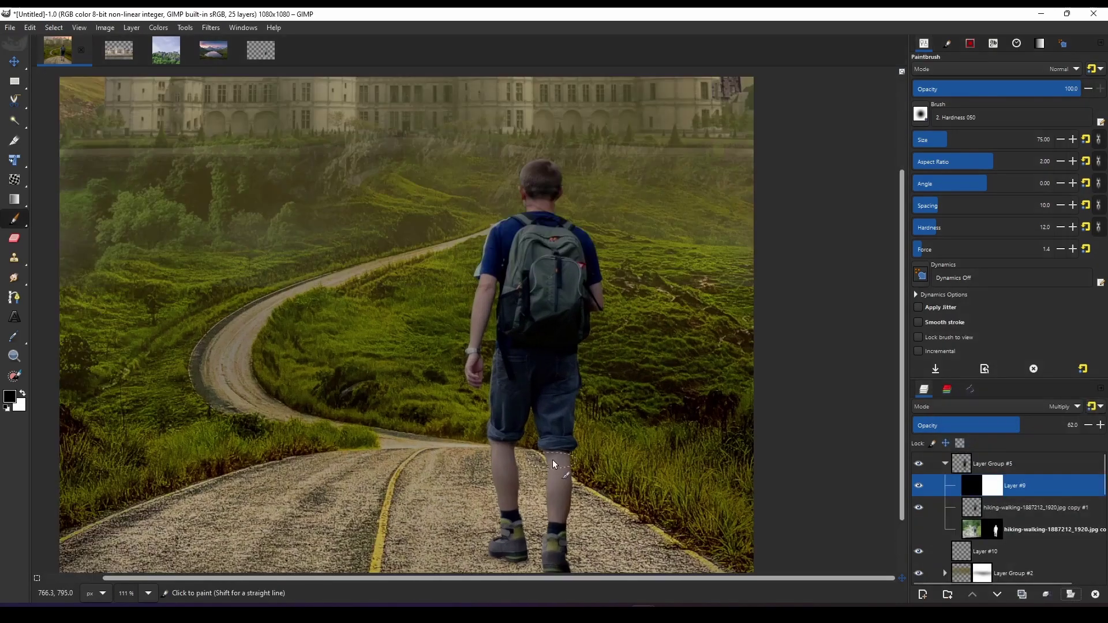
scroll(565, 255, "up", 3)
scroll(565, 255, "up", 2)
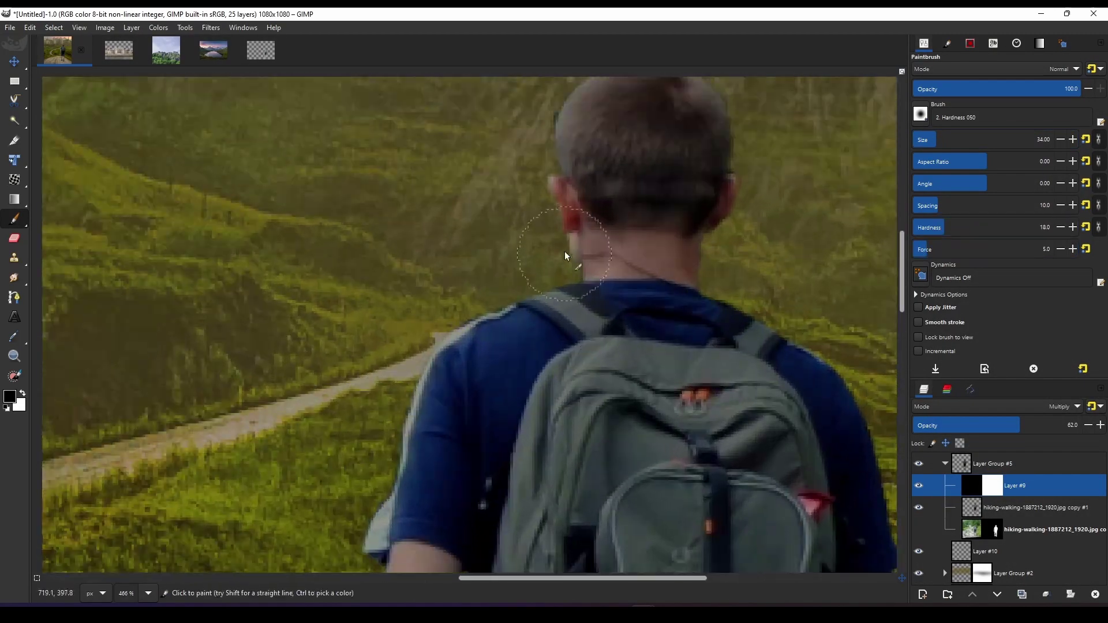
scroll(562, 271, "up", 3)
scroll(674, 263, "down", 3)
scroll(674, 263, "left", 3)
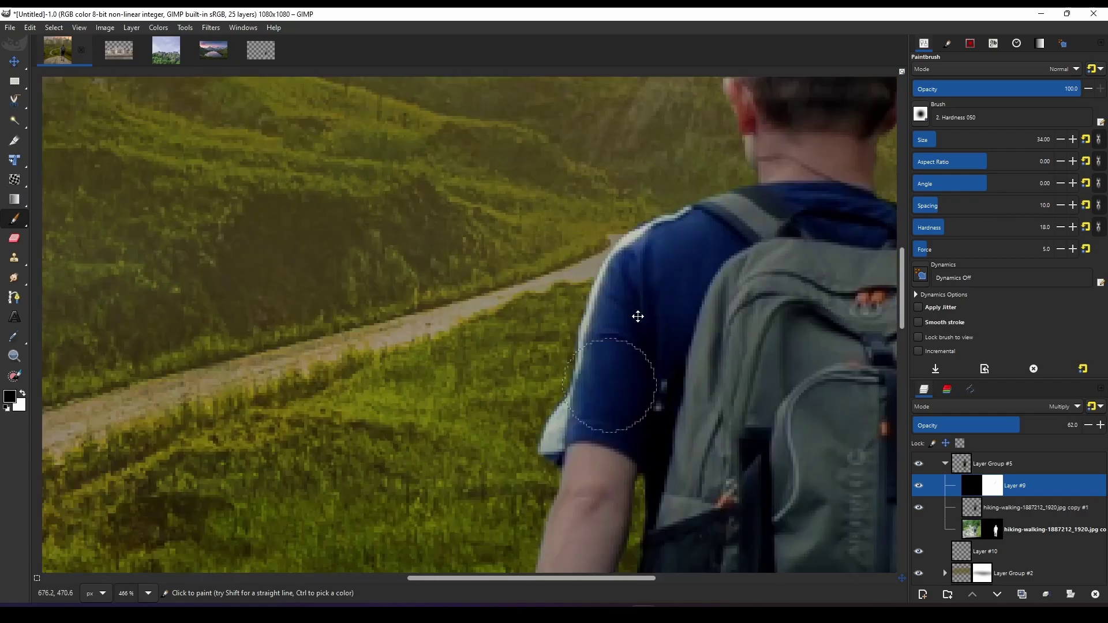
scroll(638, 315, "down", 5)
scroll(594, 463, "down", 3)
scroll(594, 463, "left", 2)
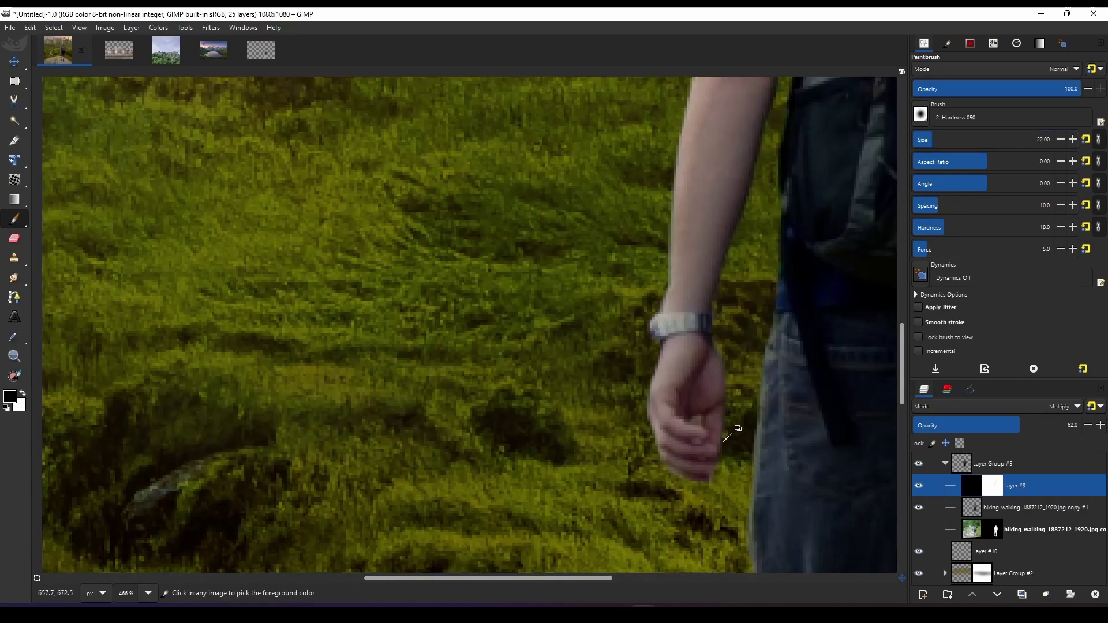
scroll(727, 437, "down", 4)
scroll(726, 451, "up", 3)
scroll(726, 450, "up", 2)
scroll(566, 193, "up", 2)
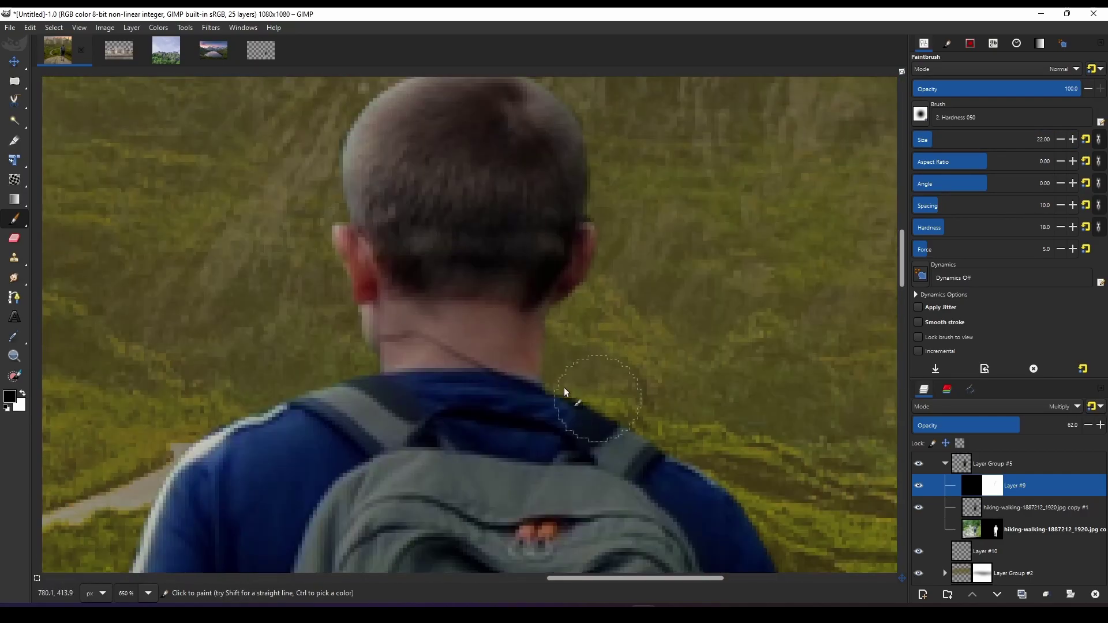
scroll(588, 300, "up", 3)
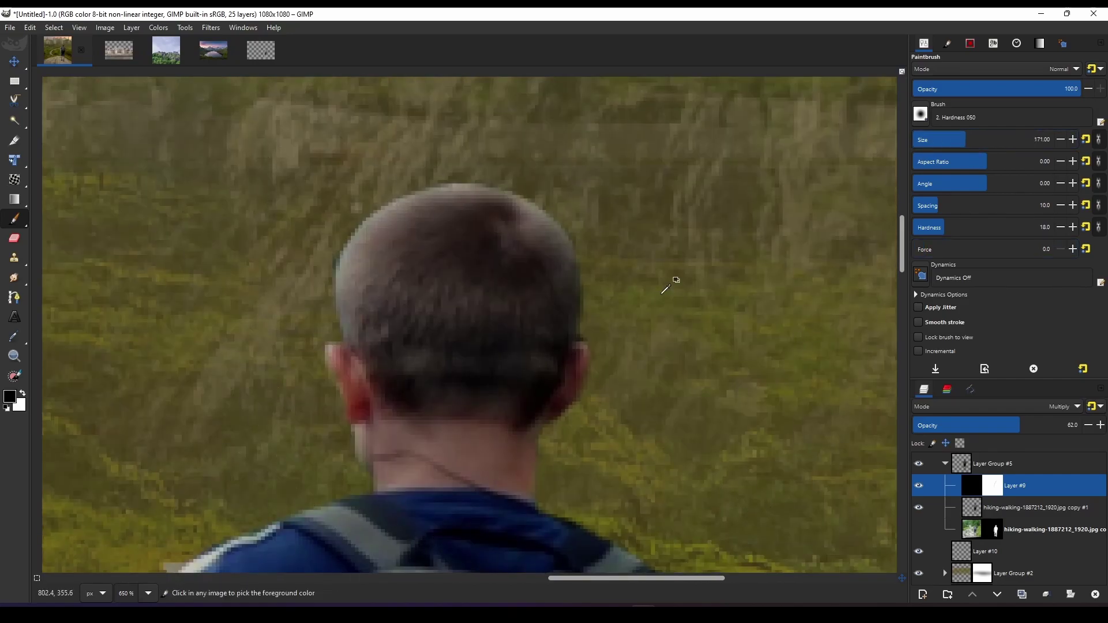
scroll(664, 290, "down", 5)
scroll(648, 452, "up", 3)
Raise the dark overlay layer's opacity to 71.
left_click(1030, 425)
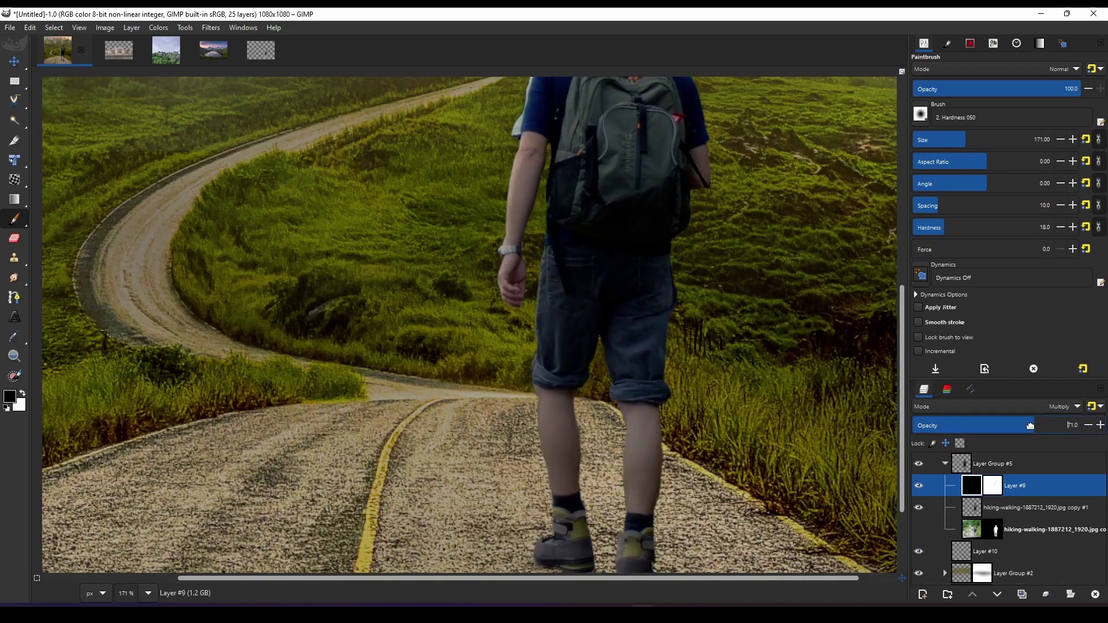
scroll(475, 358, "down", 5)
scroll(475, 358, "up", 3)
scroll(594, 404, "up", 2)
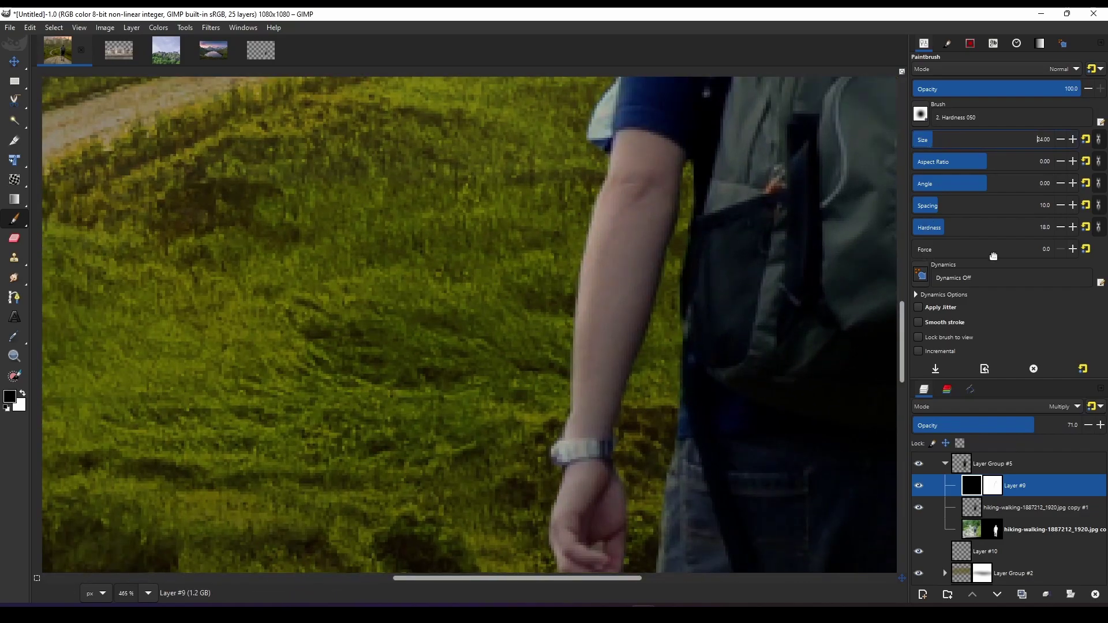
scroll(993, 256, "up", 2)
scroll(673, 211, "down", 3)
scroll(690, 282, "down", 5)
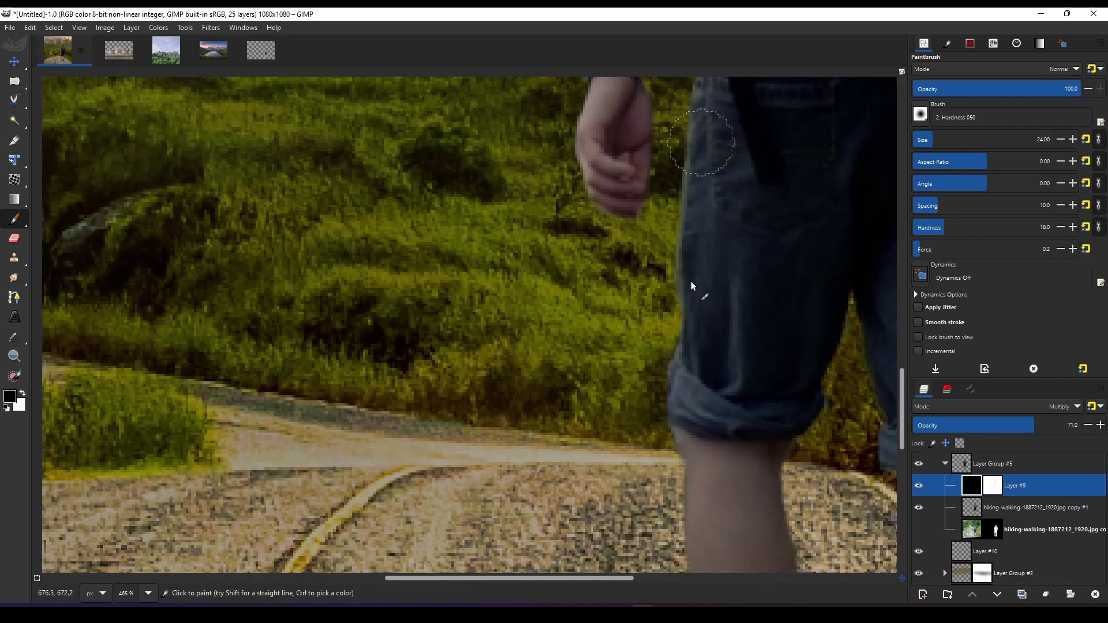
scroll(690, 281, "up", 4)
scroll(921, 246, "up", 8)
scroll(705, 272, "down", 5)
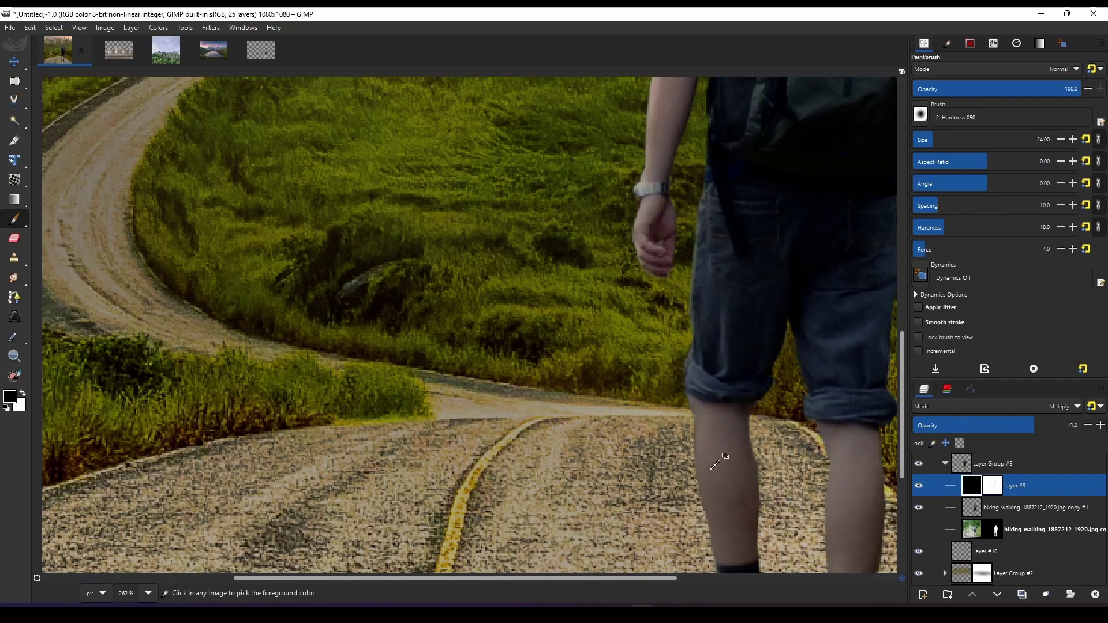
Add a new lighting layer set to Soft light mode.
key("shift+ctrl+n")
left_click(1032, 583)
left_click(1062, 406)
left_click(981, 514)
scroll(660, 481, "down", 2)
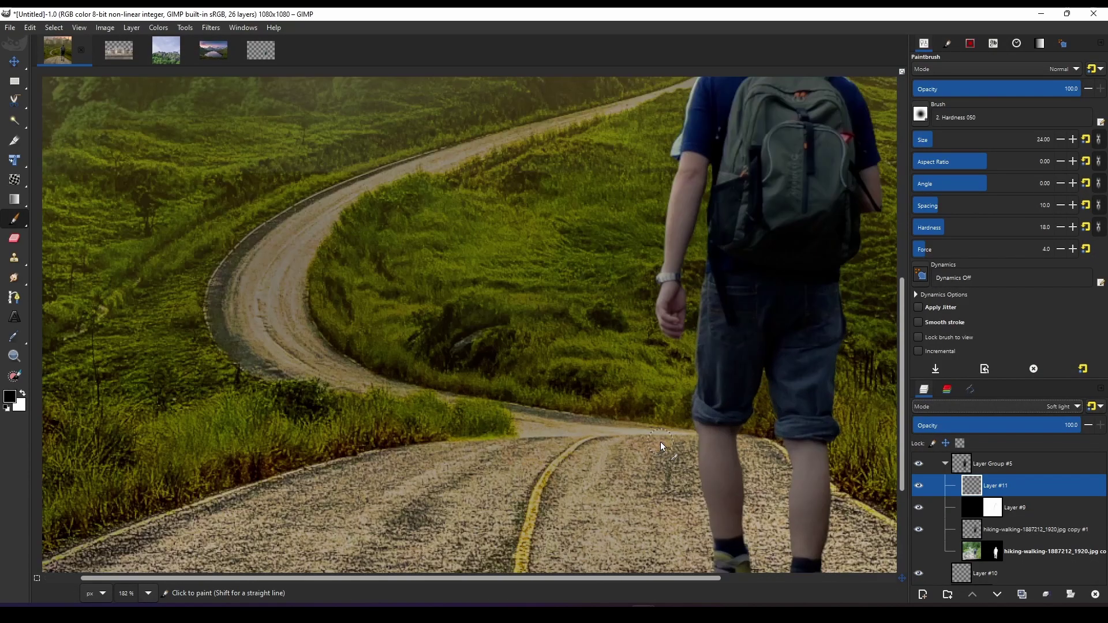
scroll(728, 294, "down", 4)
scroll(692, 438, "up", 10)
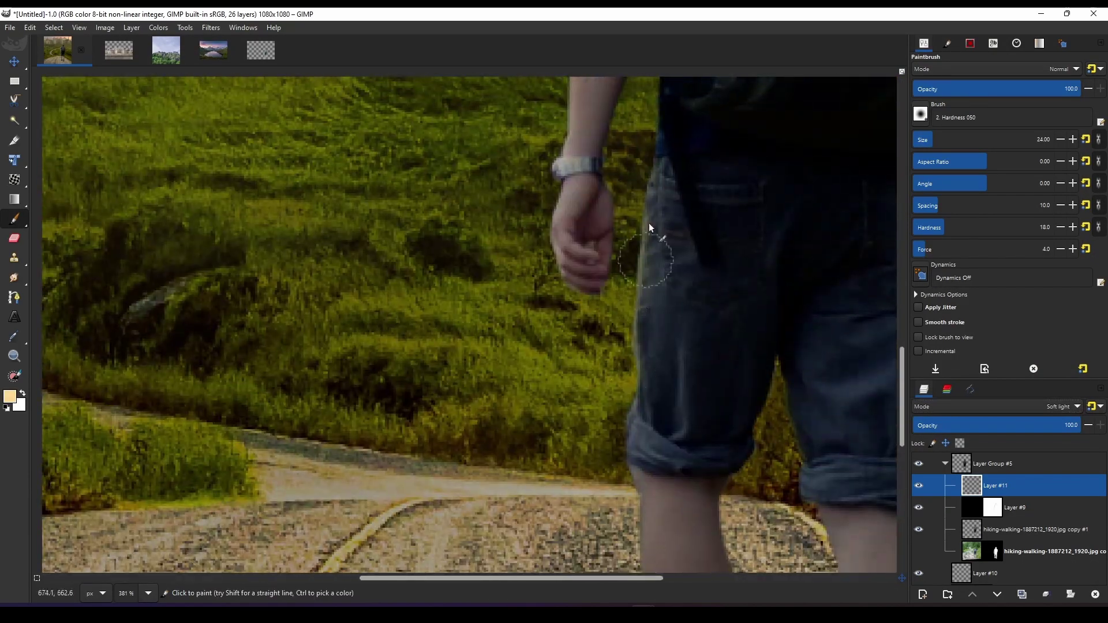
Set the Paintbrush force to 1.0 and a smaller brush size for mask painting.
left_click(920, 249)
scroll(693, 398, "down", 5)
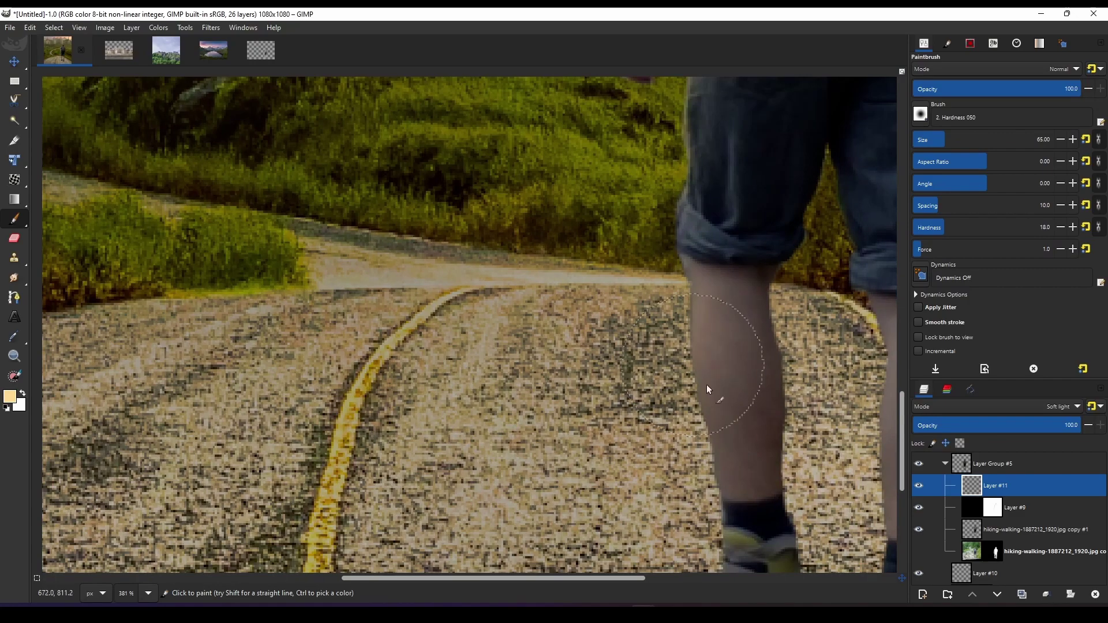
scroll(802, 441, "down", 3, "ctrl")
scroll(658, 288, "up", 5)
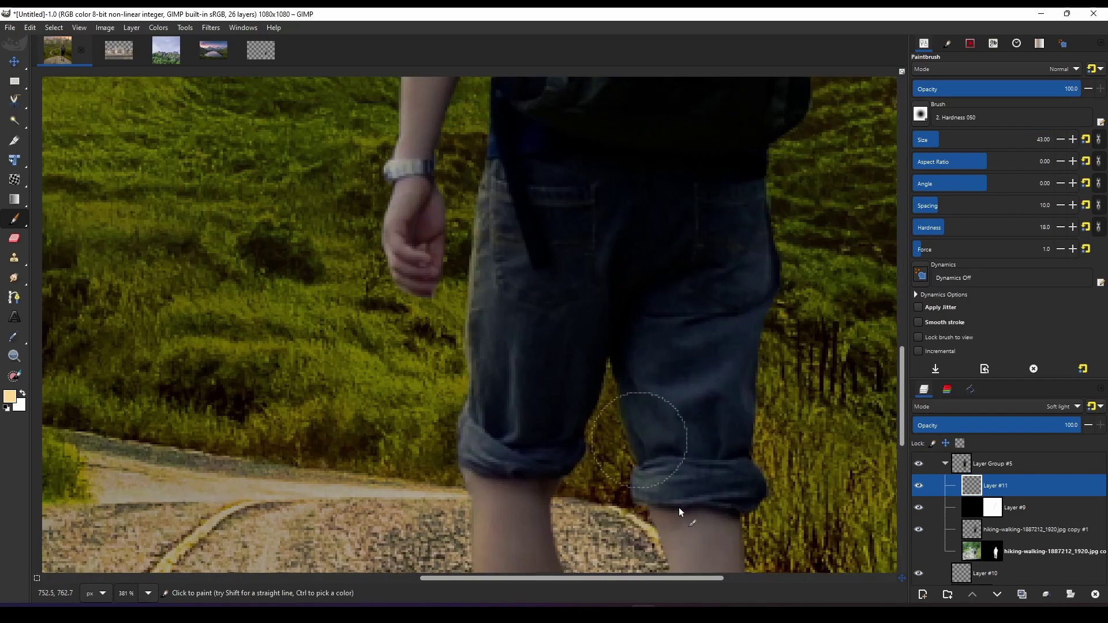
scroll(692, 520, "up", 5)
scroll(681, 404, "up", 2)
scroll(544, 240, "down", 2, "ctrl")
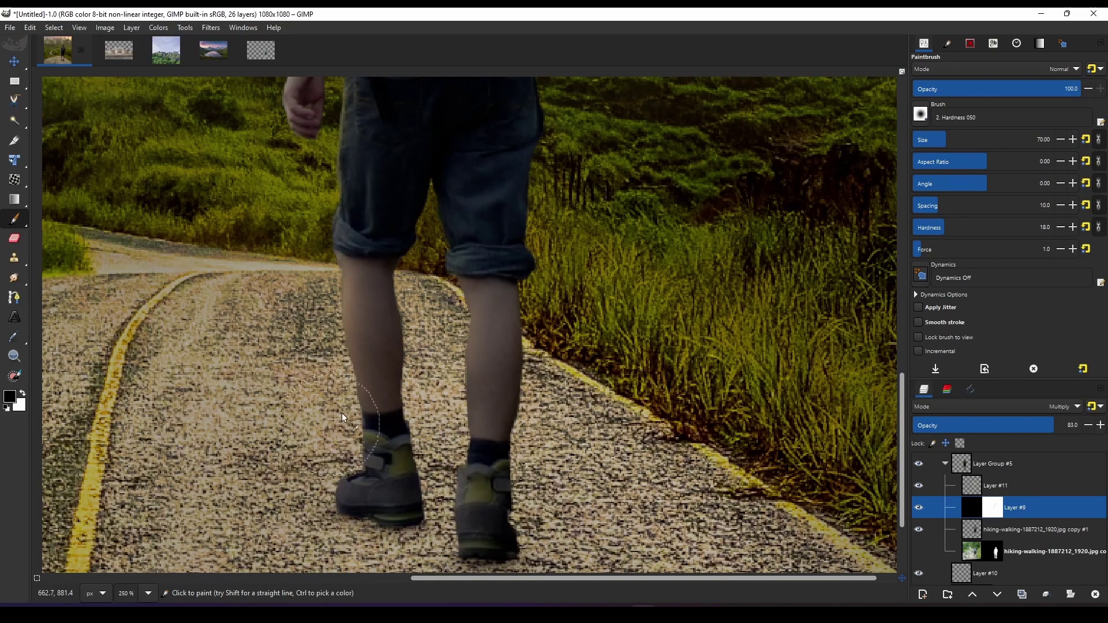
left_click(930, 138)
scroll(525, 506, "up", 3)
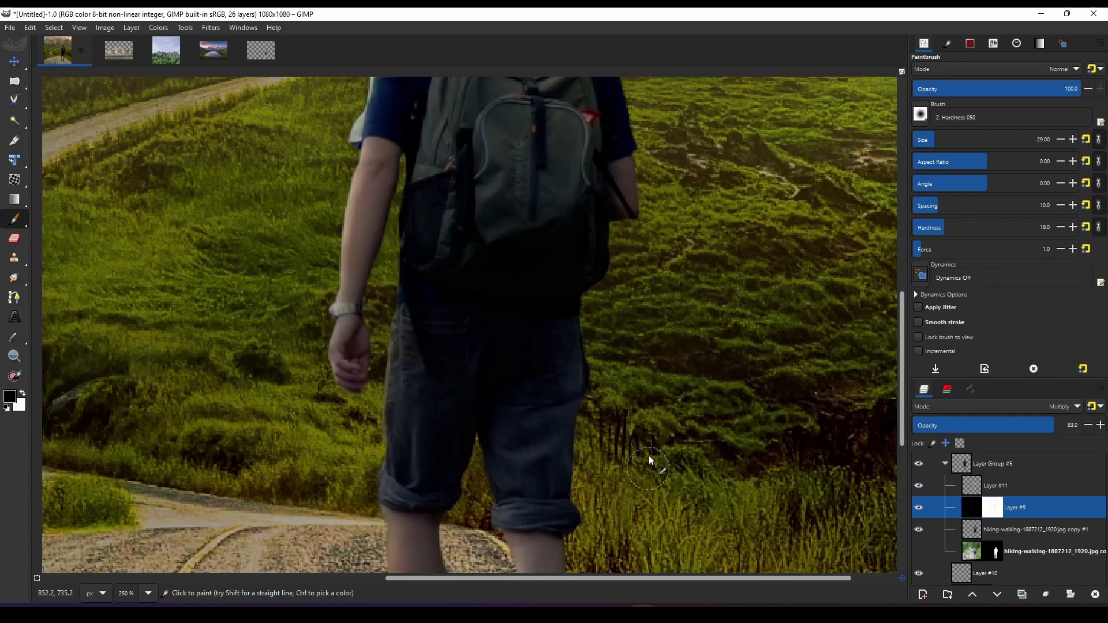
scroll(539, 373, "down", 3)
scroll(539, 374, "right", 1)
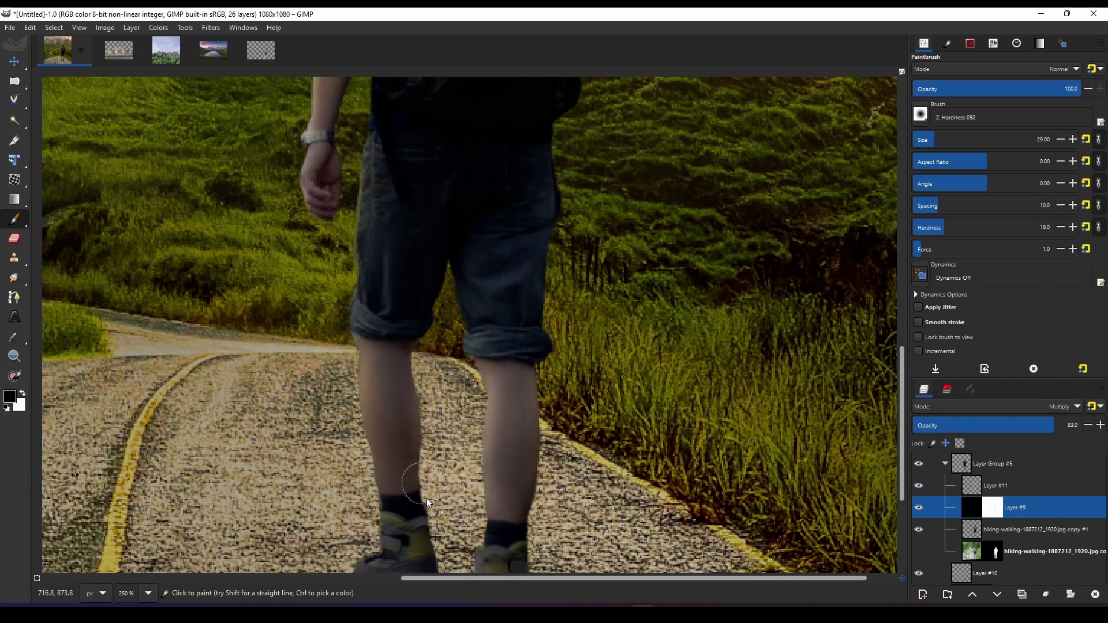
scroll(427, 502, "down", 3)
scroll(541, 480, "down", 4)
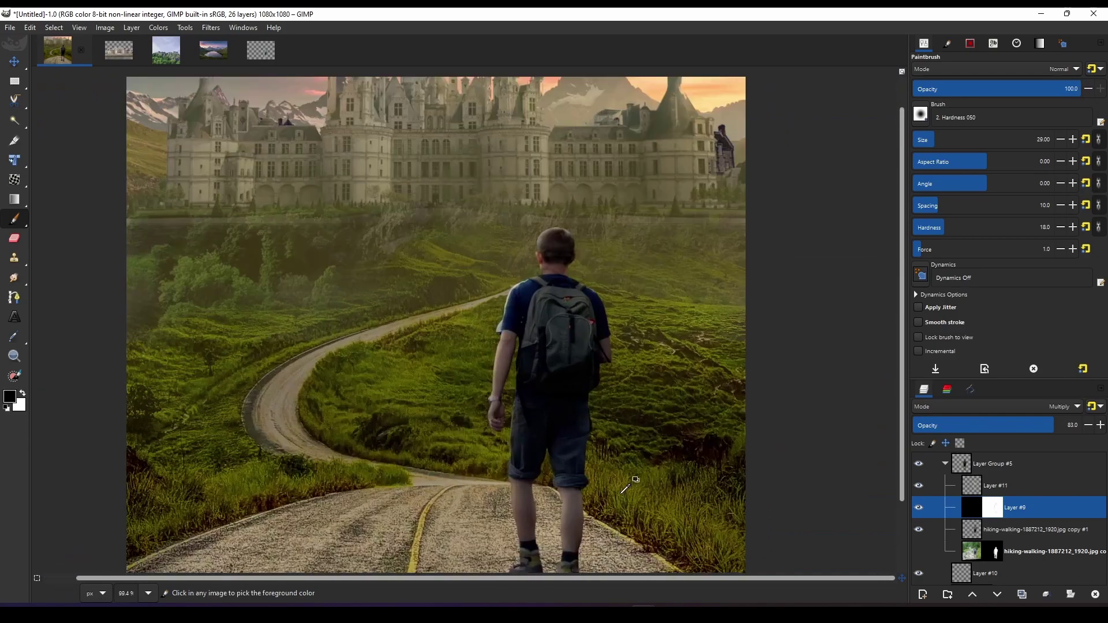
scroll(532, 419, "up", 4)
scroll(570, 275, "down", 3)
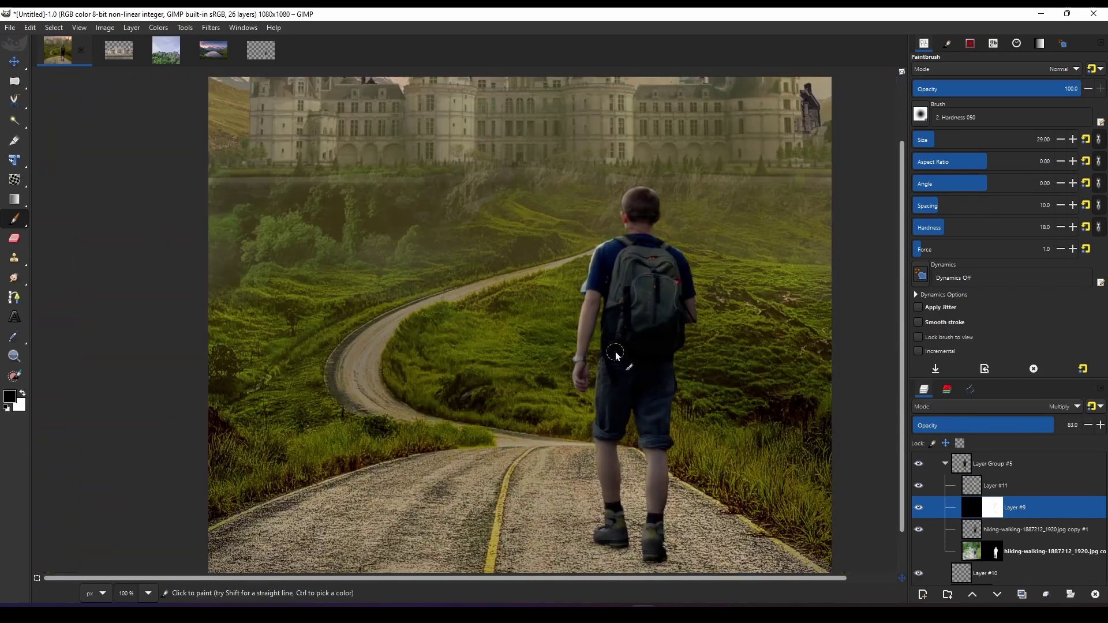
scroll(618, 347, "down", 2)
scroll(667, 371, "up", 5)
Swap the painting colours, refine the mask, and lower Layer #9 opacity to 67.
key("x")
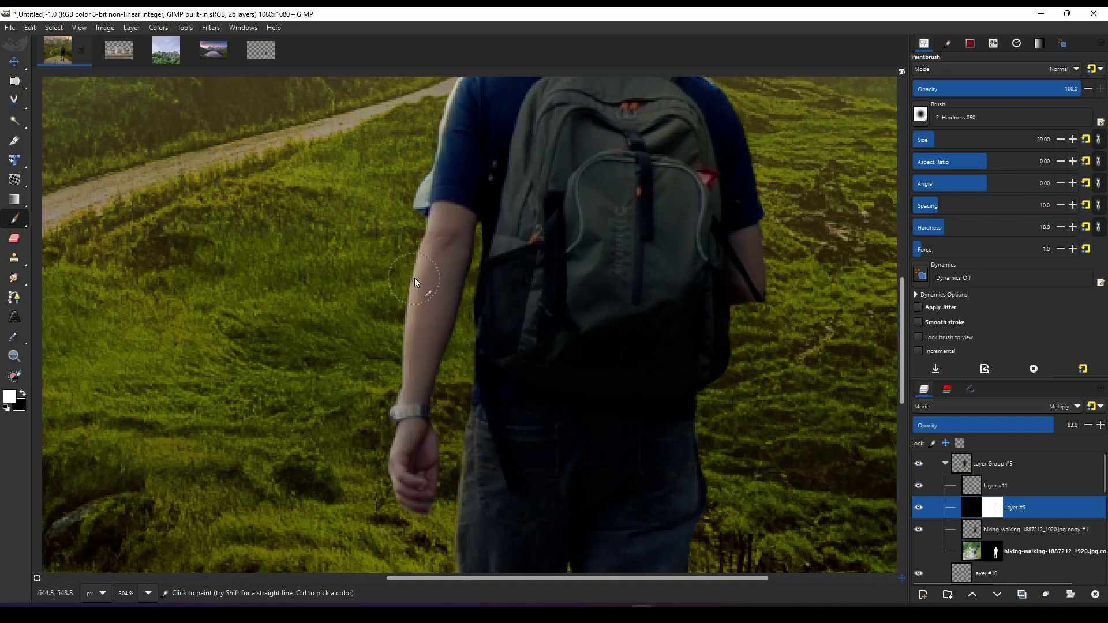
scroll(427, 242, "down", 3)
scroll(534, 460, "up", 2)
scroll(534, 460, "up", 5)
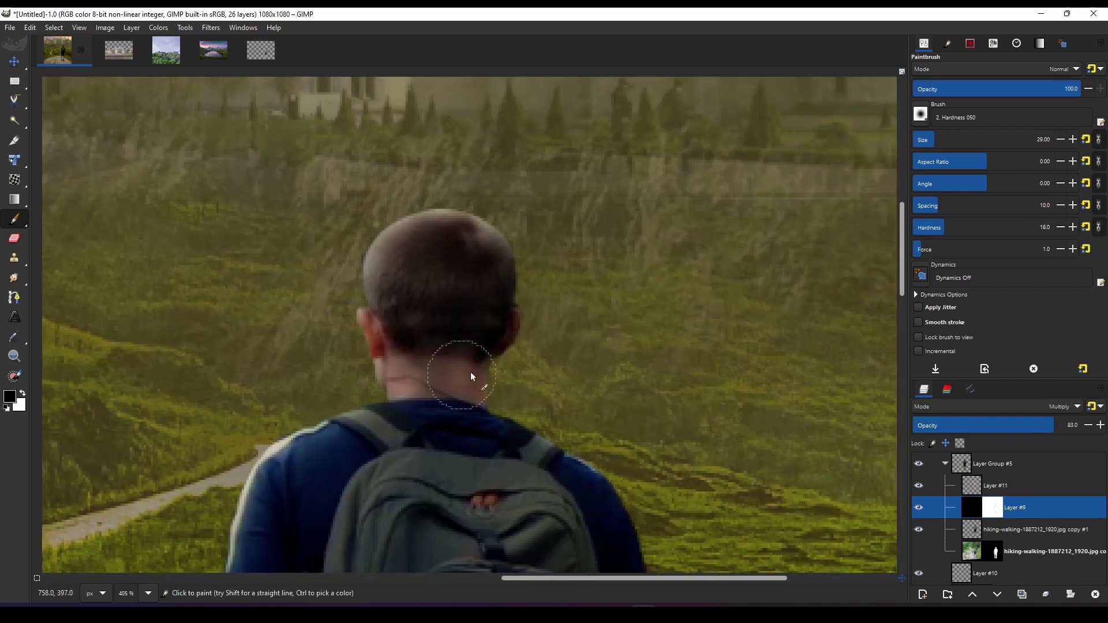
scroll(530, 370, "down", 7)
scroll(594, 426, "down", 3)
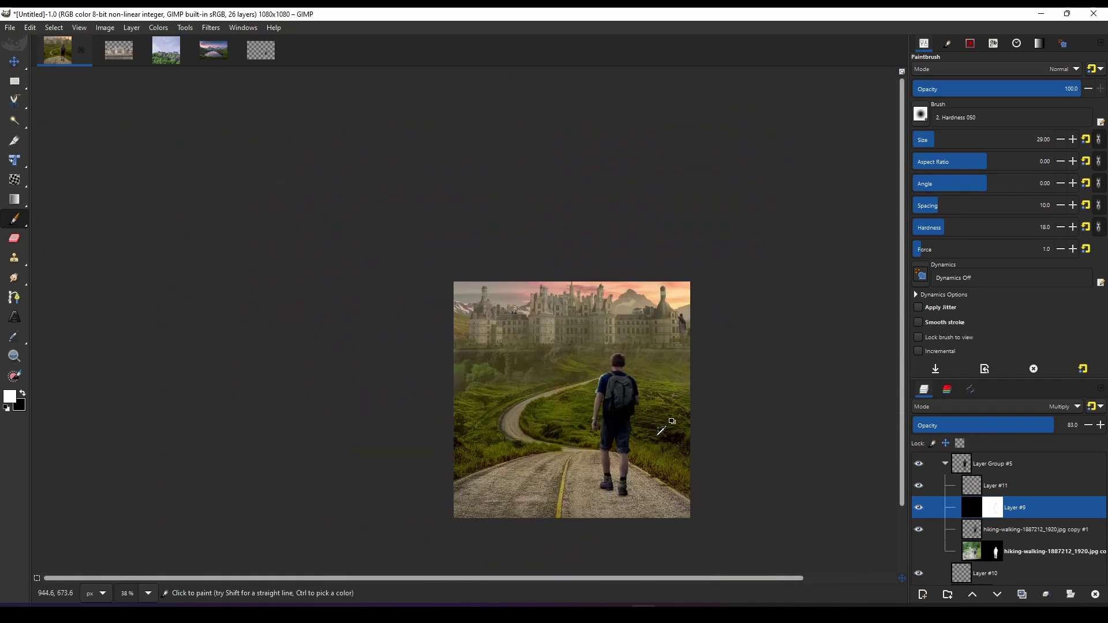
scroll(663, 425, "up", 2)
scroll(663, 427, "up", 1)
left_click_drag(1053, 426, 1006, 427)
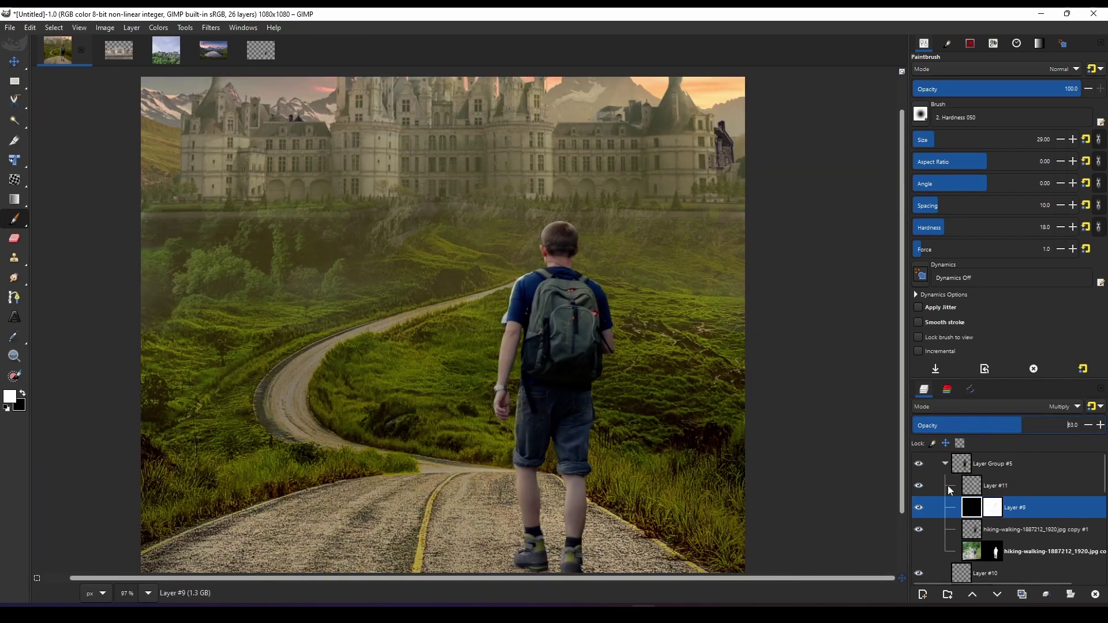
Colorize Layer #9 golden olive (hue 0.1183, saturation 1.0) with adjusted lightness.
left_click(158, 27)
left_click(185, 317)
left_click(852, 337)
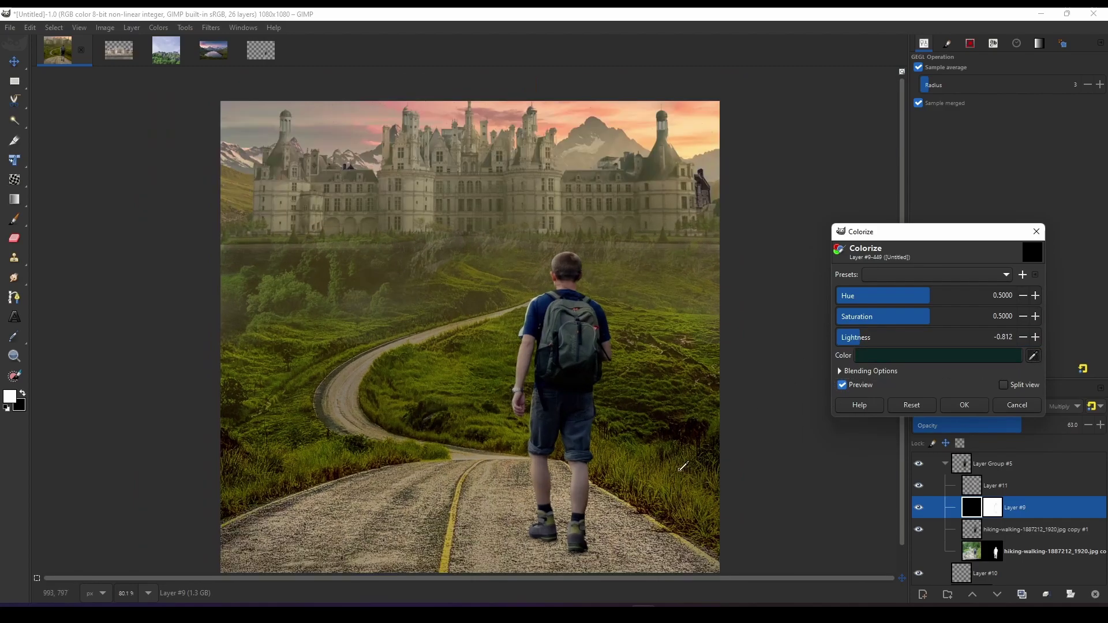
left_click_drag(929, 316, 1016, 316)
scroll(577, 346, "up", 3)
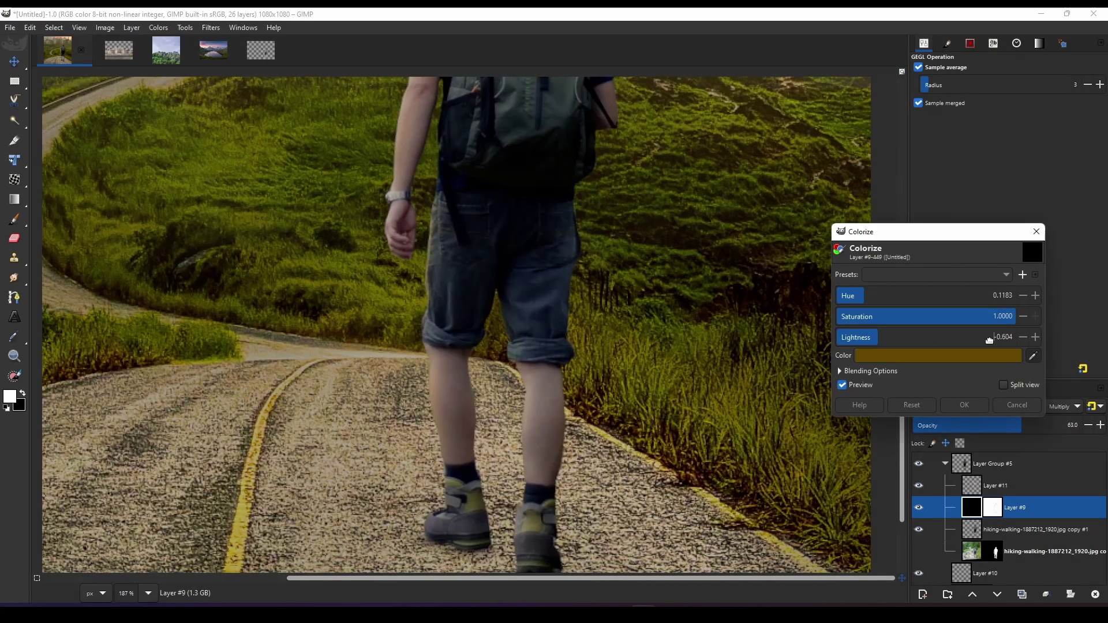
left_click_drag(859, 337, 935, 337)
scroll(639, 399, "down", 5)
scroll(639, 399, "up", 3)
scroll(687, 402, "up", 3)
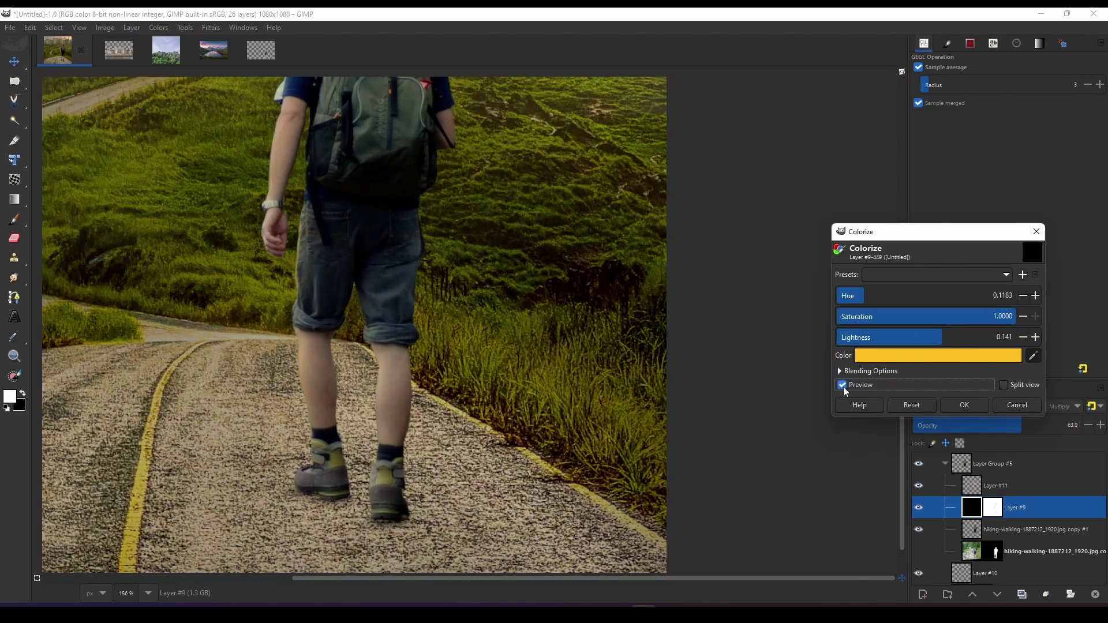
left_click(929, 333)
key("Return")
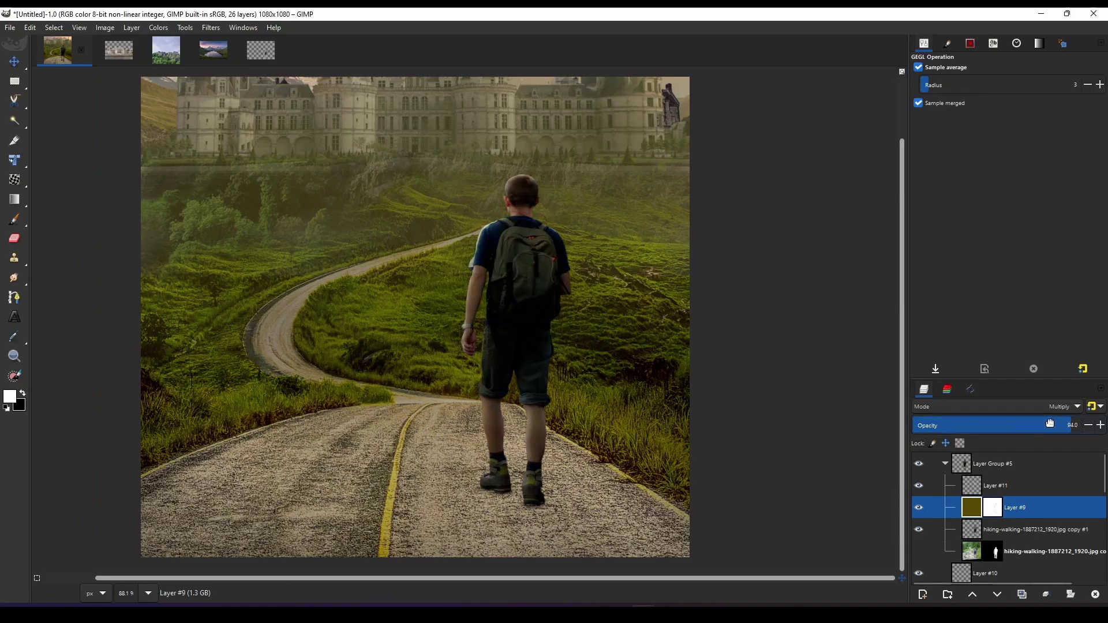
scroll(636, 448, "down", 5)
Duplicate the hiker cutout layer and colorize the copy into a black silhouette.
scroll(628, 449, "up", 5)
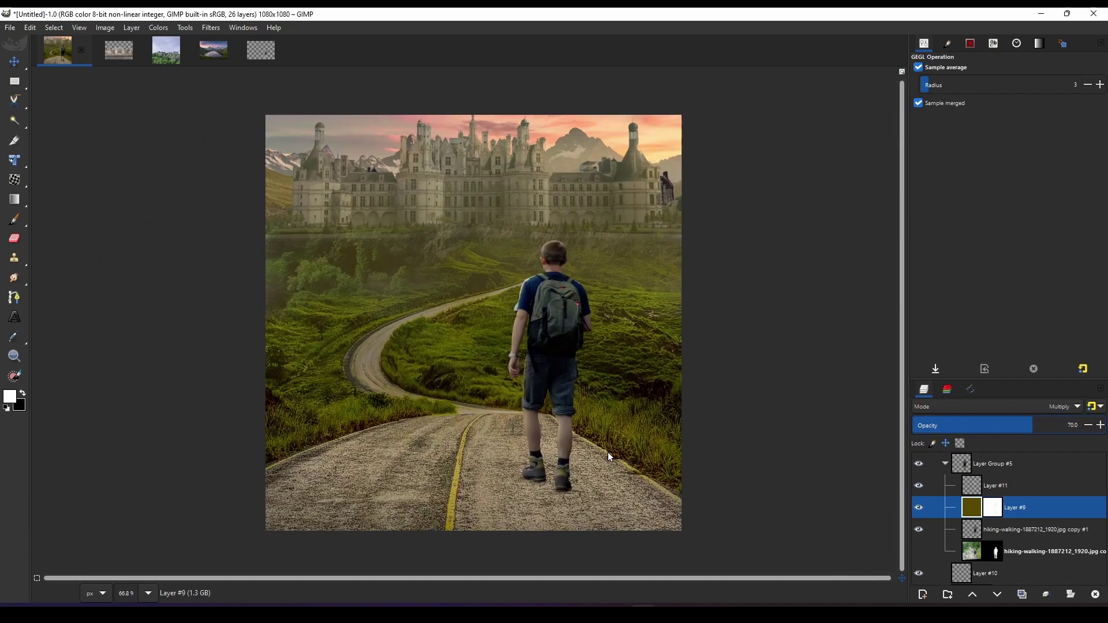
left_click(974, 539)
key("shift+ctrl+d")
left_click(945, 463)
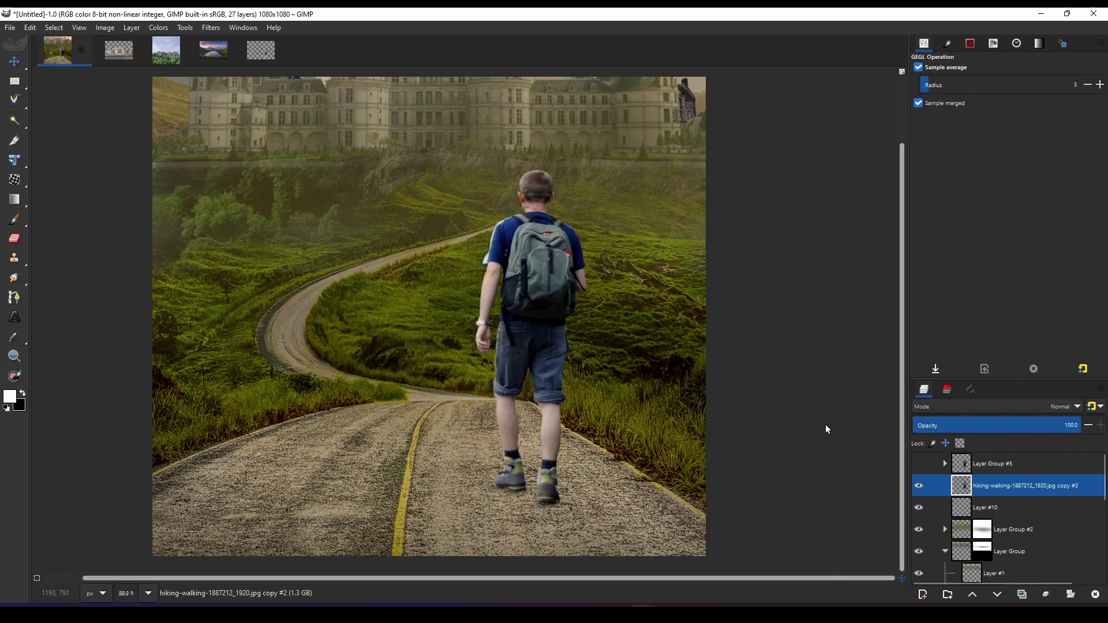
left_click(159, 27)
left_click(185, 316)
left_click(965, 400)
left_click(919, 463)
left_click(918, 485)
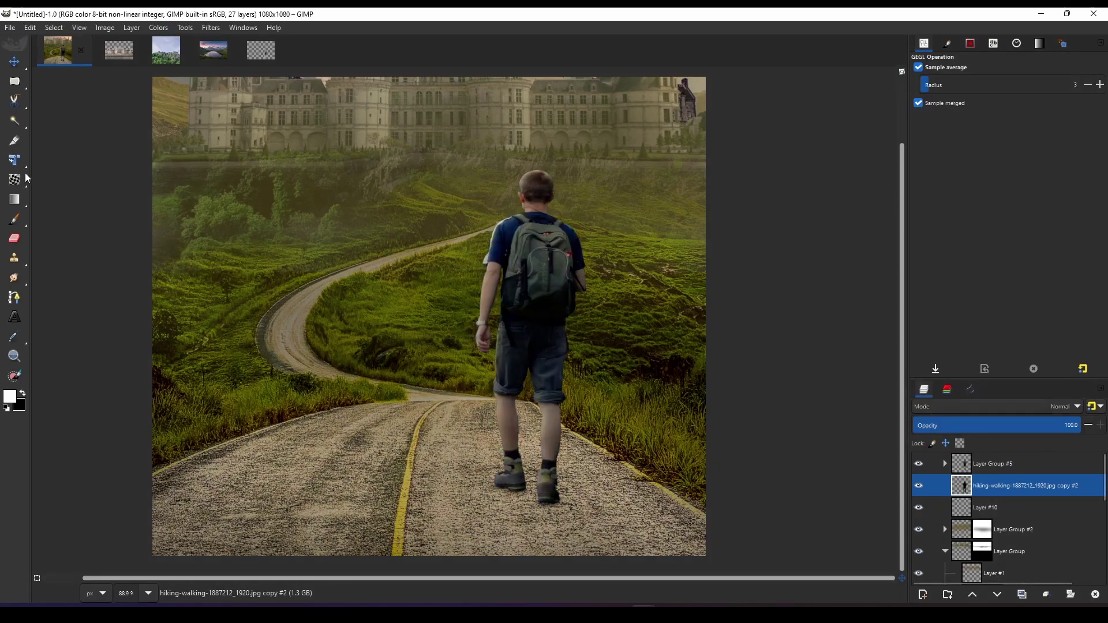
Tip the silhouette flat with a 3D rotation and move it down to the hiker's feet.
left_click(14, 160)
left_click(69, 281)
mouse_move(537, 375)
left_mouse_down()
mouse_move(542, 259)
mouse_move(528, 230)
left_mouse_up()
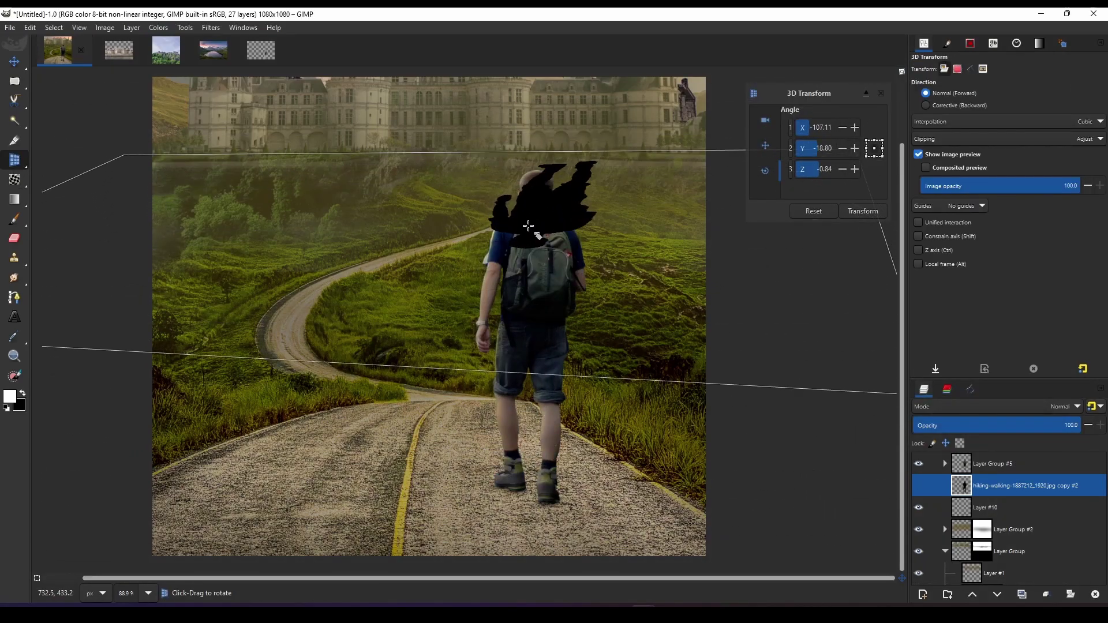
key("Return")
key("m")
left_click(919, 463)
left_click_drag(629, 289, 575, 600)
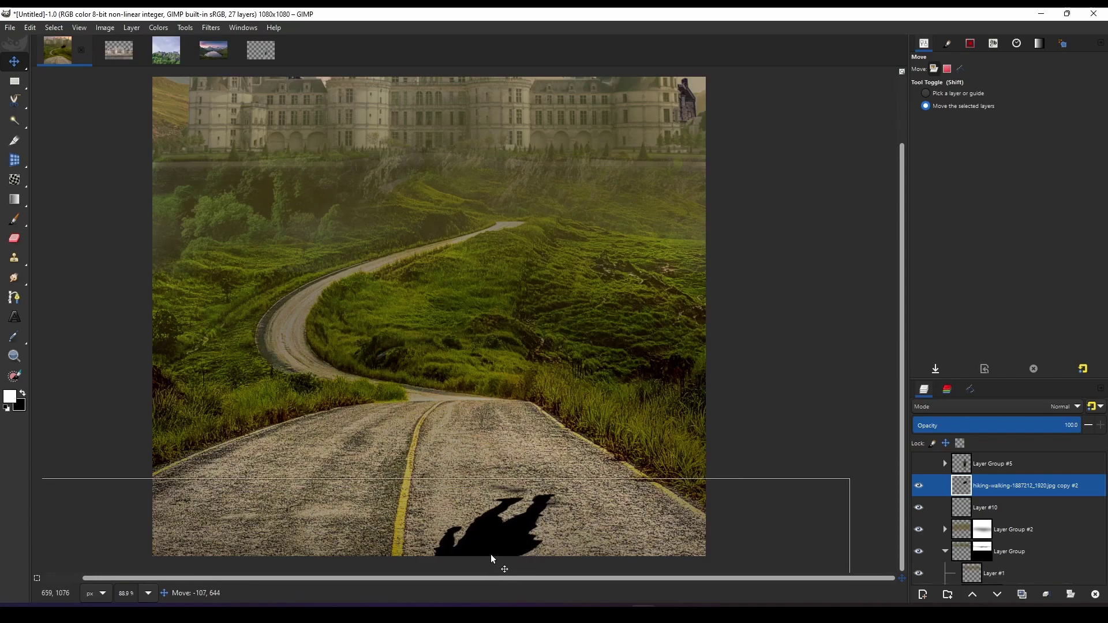
left_click(919, 464)
Tilt the shadow further in 3D so it lies along the road.
key("shift+w")
left_click(497, 537)
left_click_drag(497, 537, 809, 166)
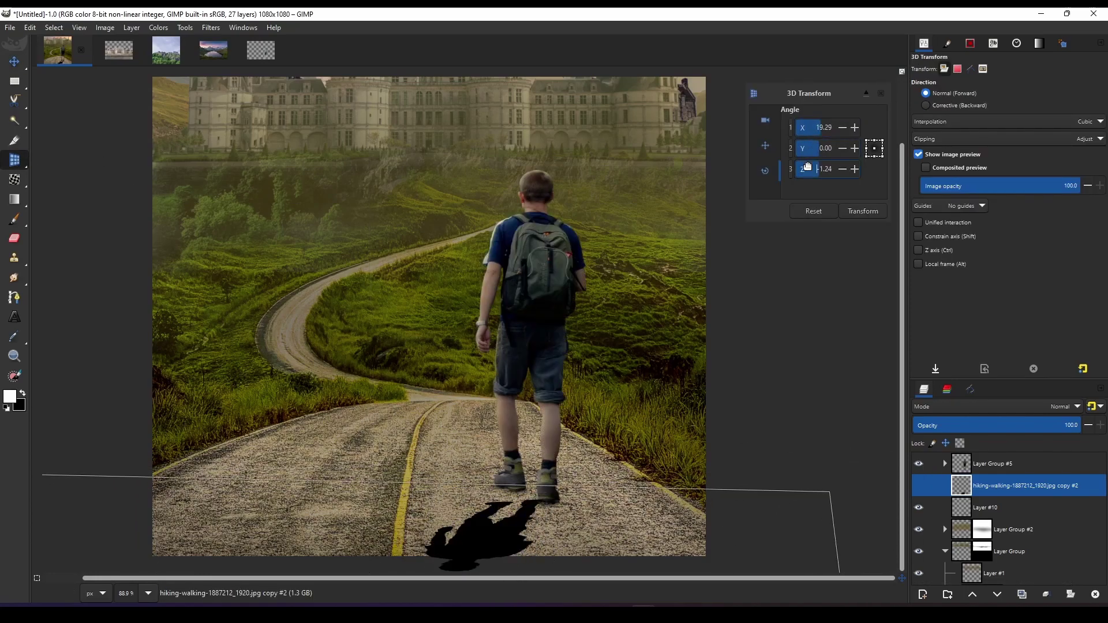
key("Return")
key("m")
Stretch the shadow longer down the road with perspective using Unified Transform.
key("shift+t")
mouse_move(543, 503)
left_mouse_down()
mouse_move(507, 515)
mouse_move(532, 496)
left_mouse_up()
scroll(507, 515, "down", 5)
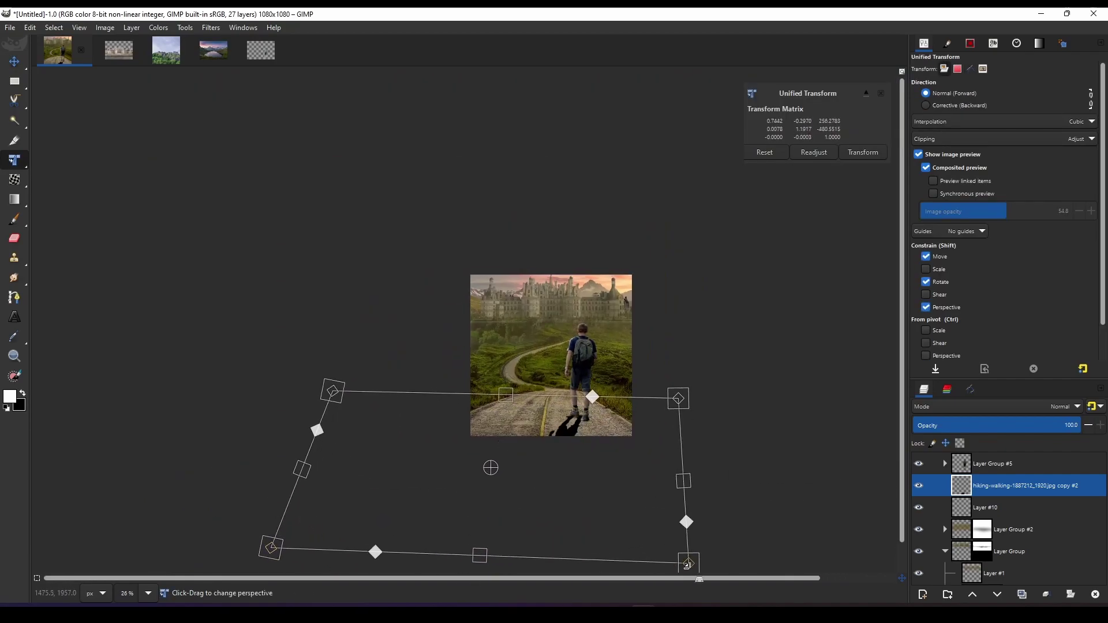
scroll(611, 494, "up", 5)
key("ctrl+z")
left_click_drag(635, 487, 375, 487)
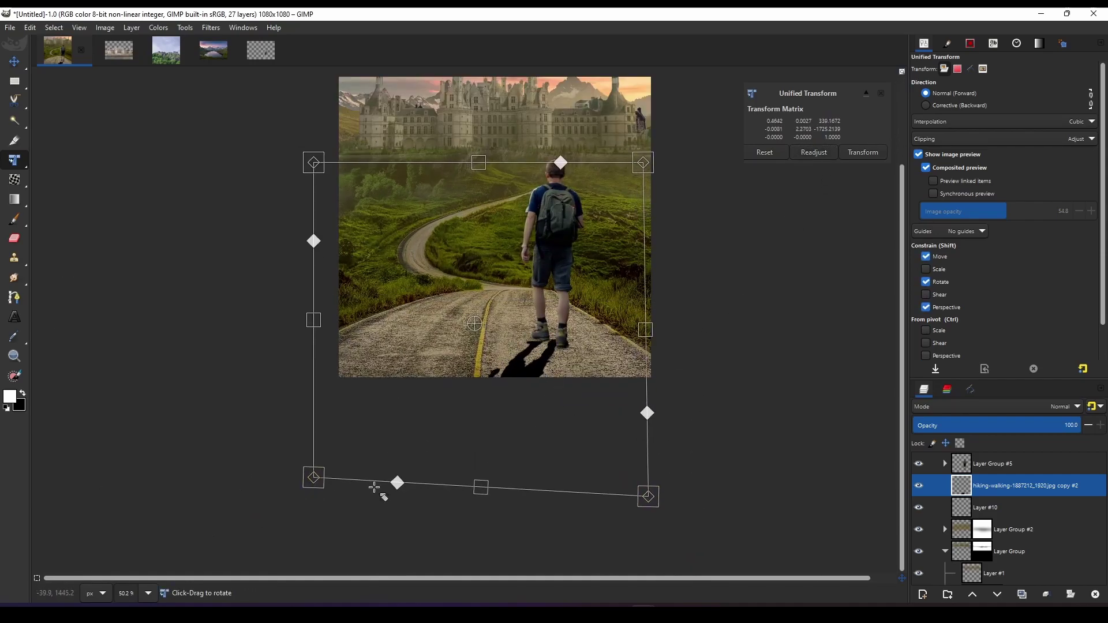
left_click_drag(648, 496, 678, 526)
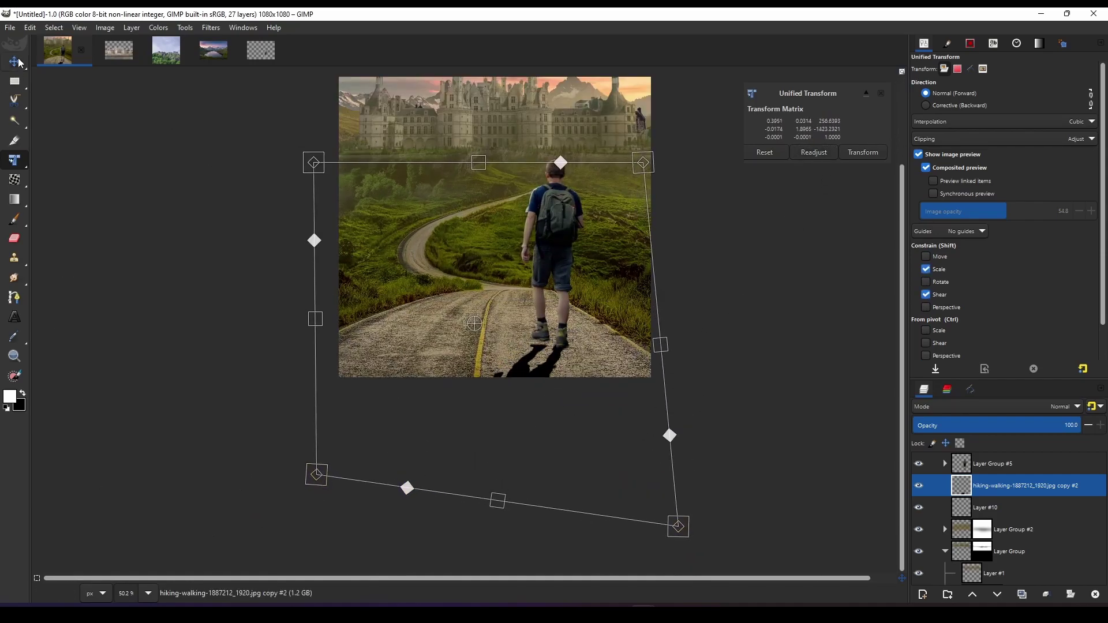
left_click(14, 61)
Soften the cast shadow with a Gaussian blur.
scroll(495, 455, "down", 3)
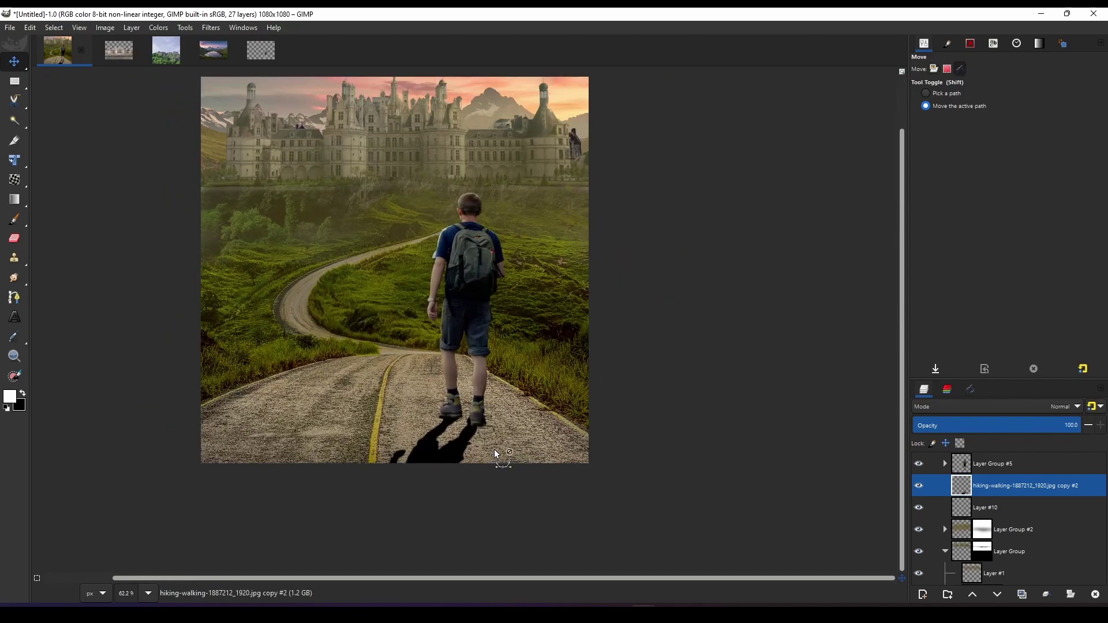
scroll(495, 454, "down", 1)
left_click(158, 27)
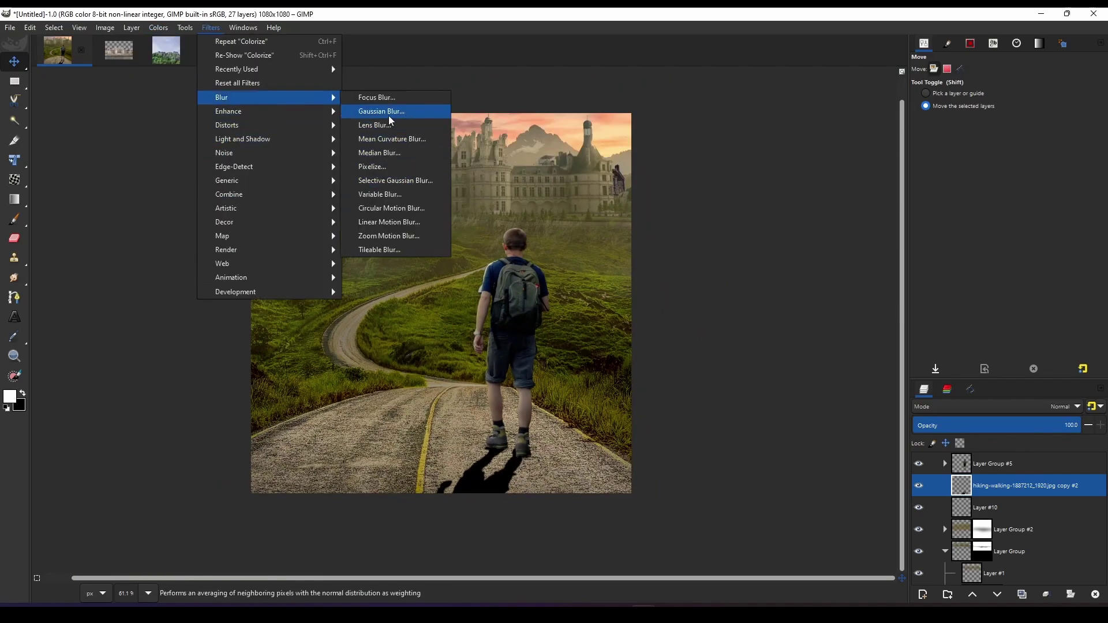
left_click(390, 120)
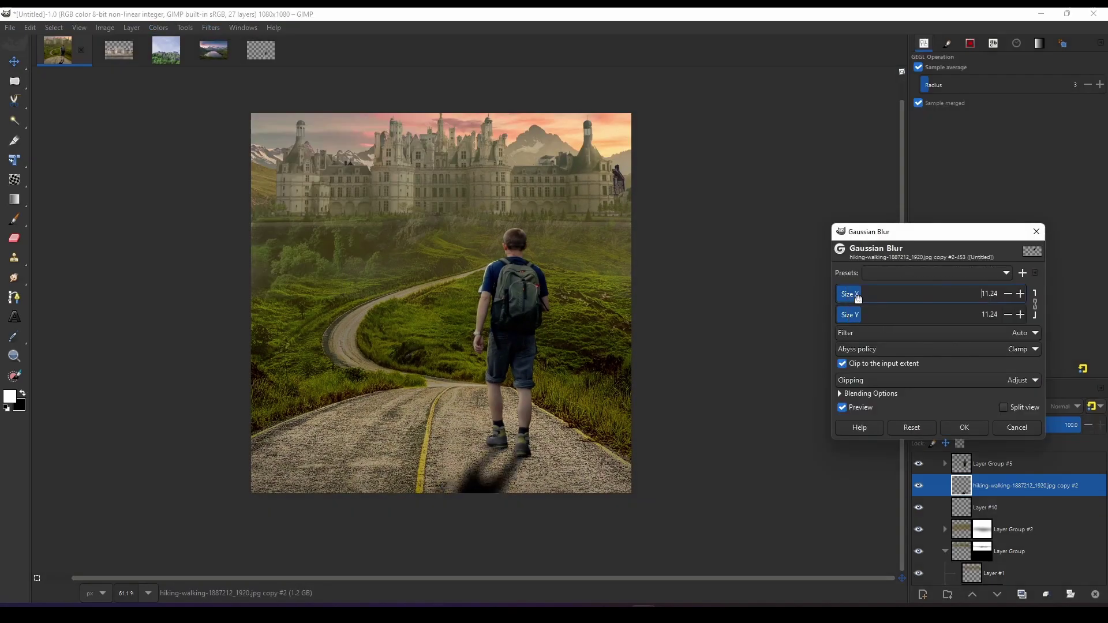
left_click(964, 427)
scroll(564, 432, "down", 3)
scroll(564, 432, "up", 4)
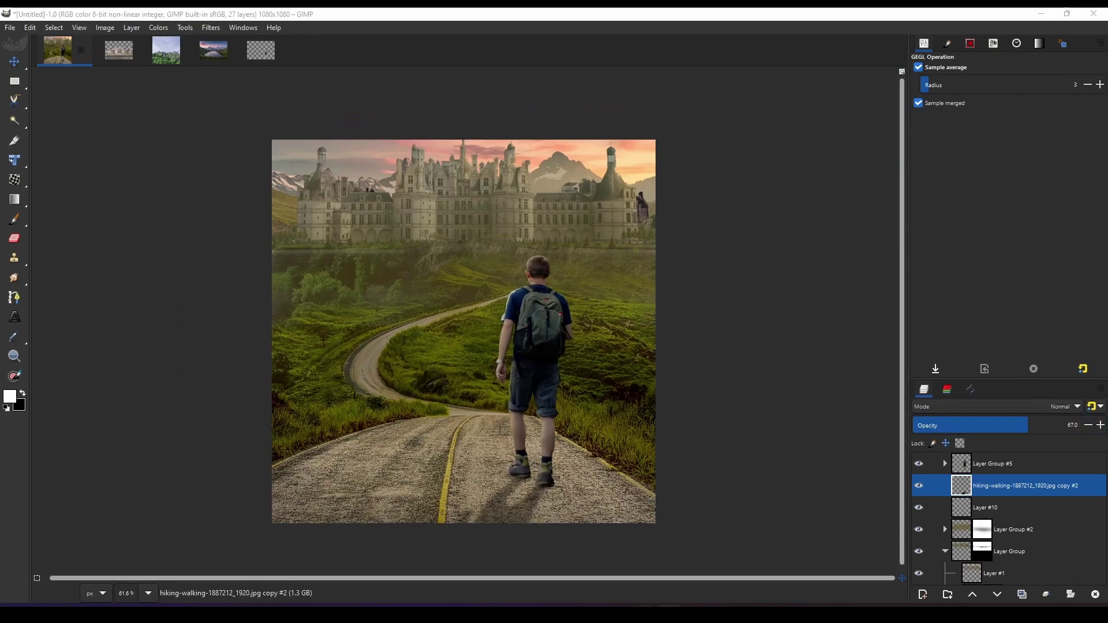
scroll(704, 479, "up", 3)
scroll(667, 465, "down", 3)
key("Page_Up")
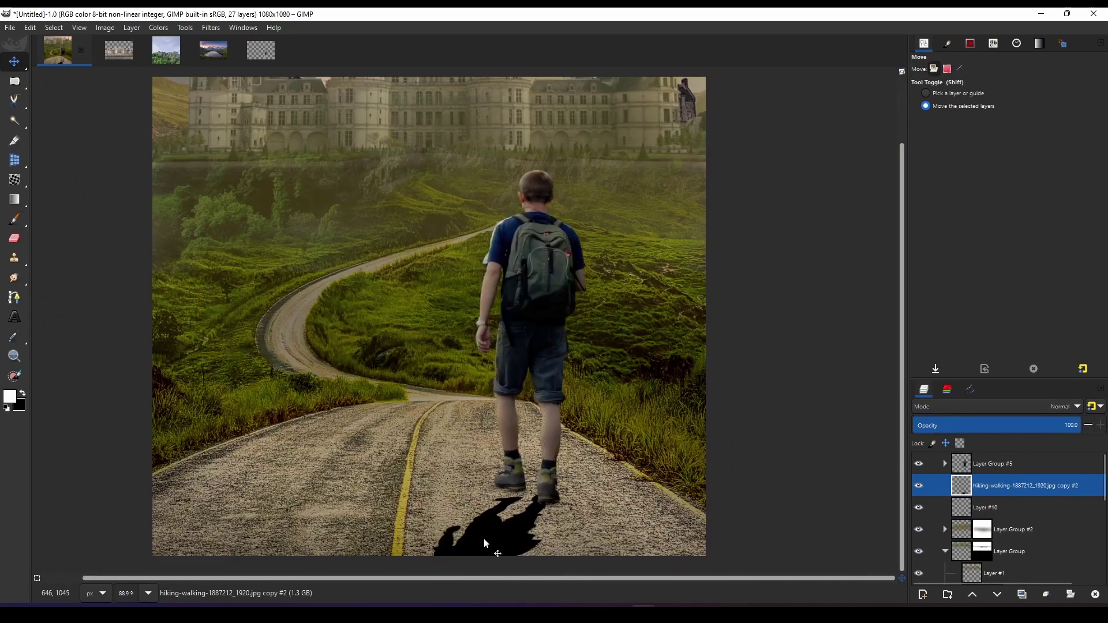
Re-tilt the shadow in 3D onto the road and nudge it into place.
key("shift+w")
mouse_move(490, 543)
left_mouse_down()
mouse_move(836, 146)
mouse_move(826, 134)
left_mouse_up()
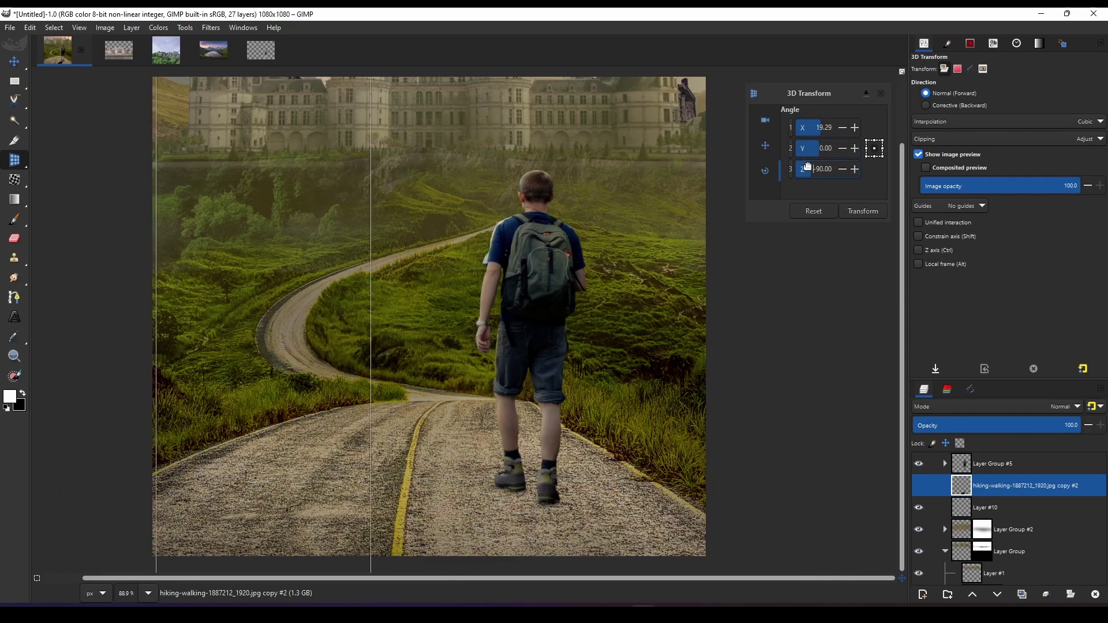
left_click(14, 62)
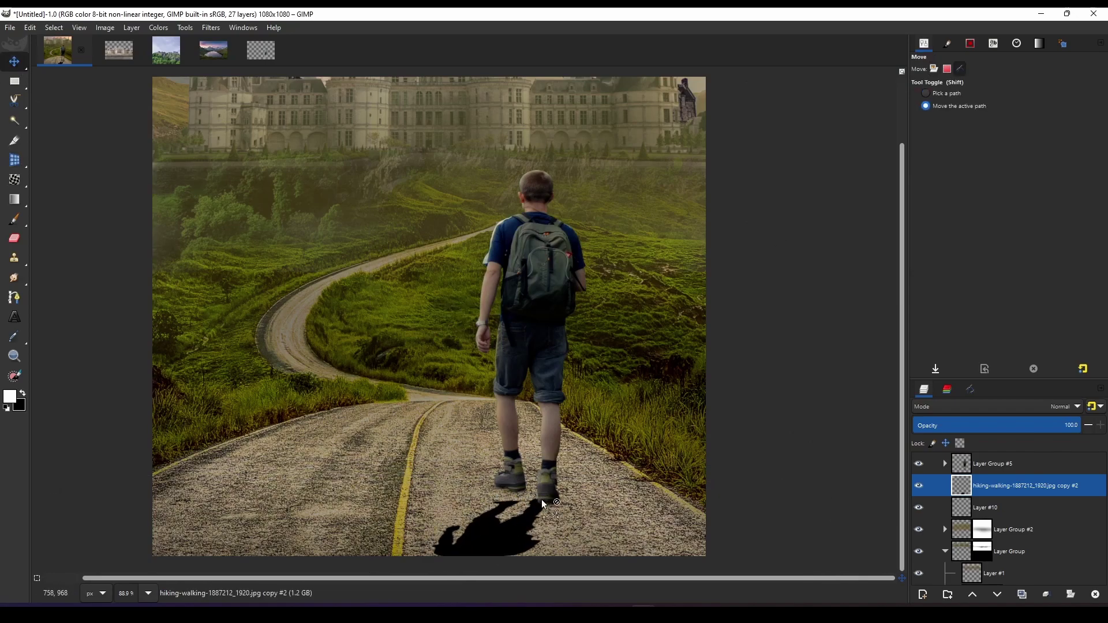
key("shift+t")
mouse_move(543, 504)
left_mouse_down()
mouse_move(506, 509)
mouse_move(535, 507)
left_mouse_up()
Reshape the shadow's corners for perspective and move it under the hiker's feet.
scroll(507, 509, "down", 5)
scroll(506, 509, "down", 5)
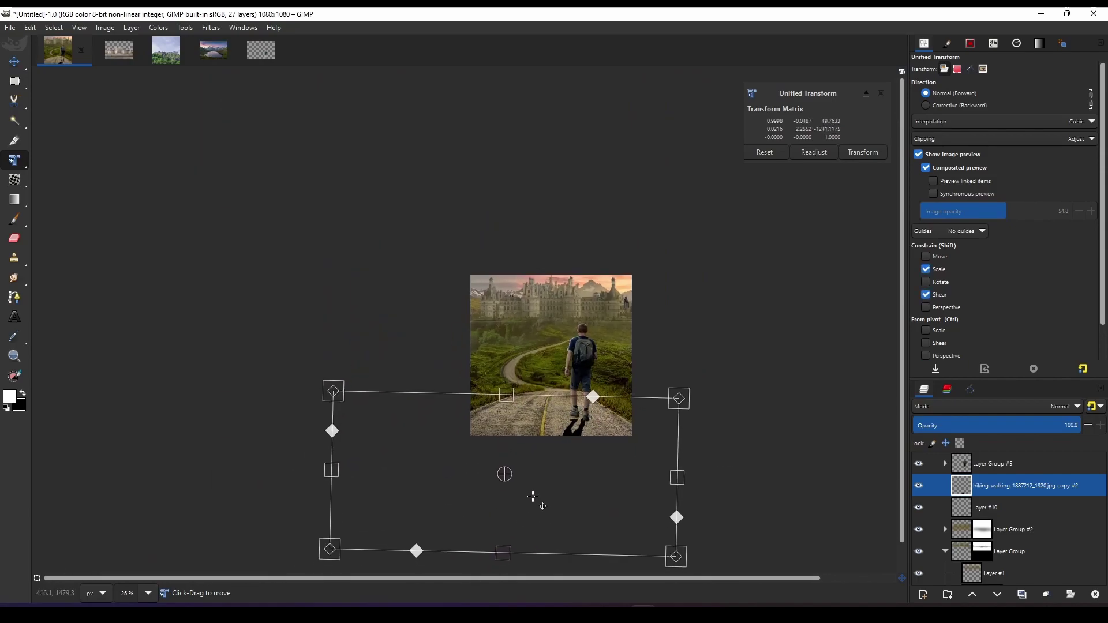
scroll(618, 502, "up", 5)
left_click(815, 152)
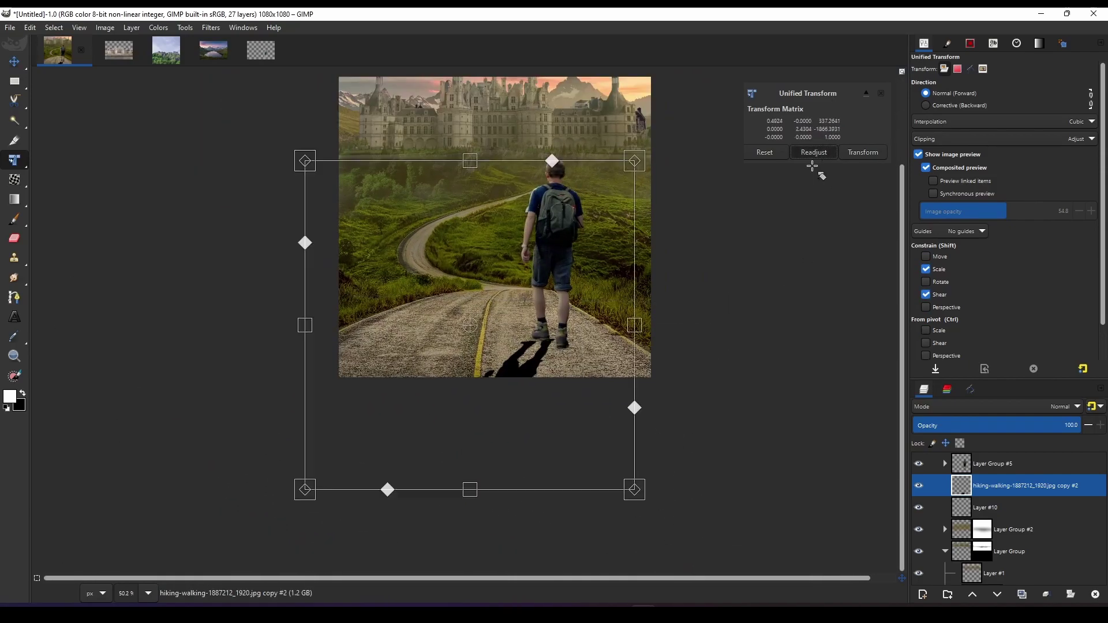
left_click_drag(316, 494, 314, 477)
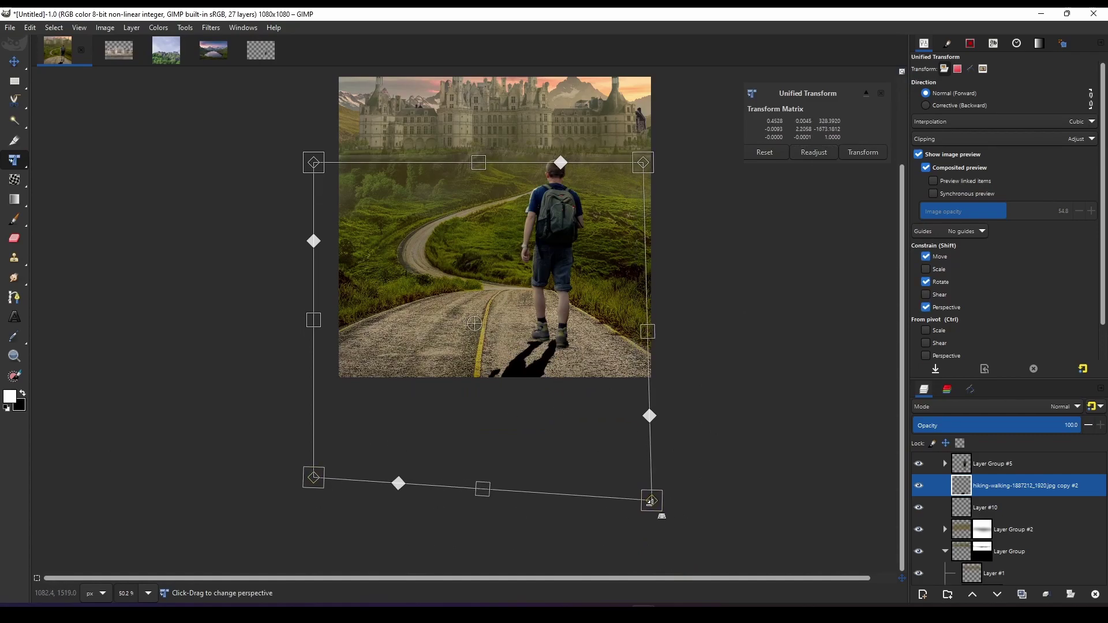
left_click_drag(651, 498, 681, 524)
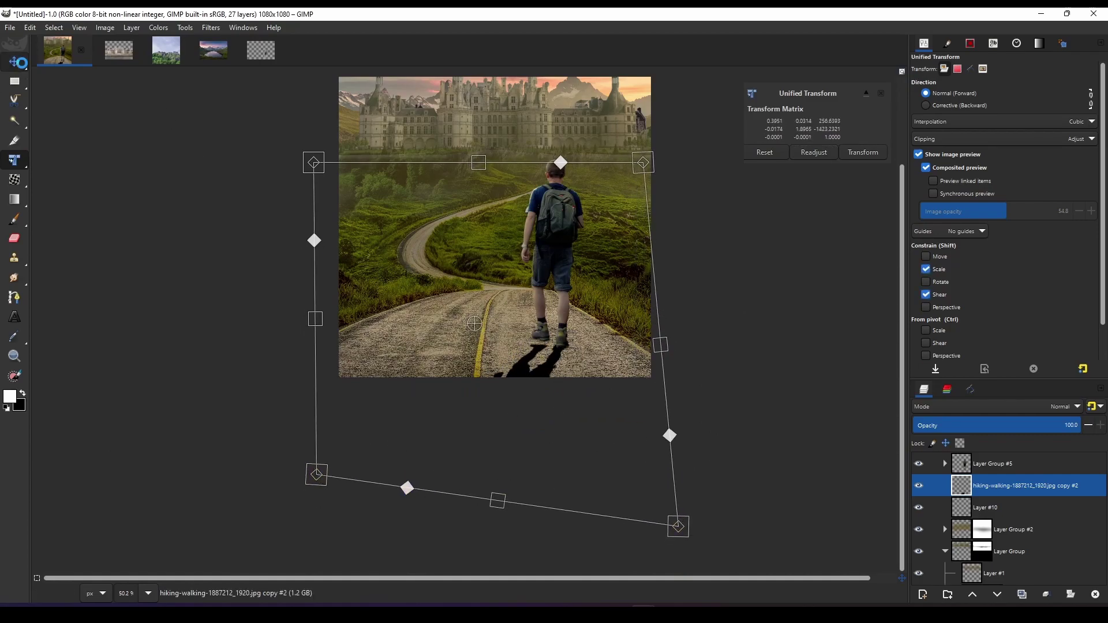
key("m")
scroll(454, 385, "up", 3)
left_click_drag(454, 385, 404, 369)
Blur the shadow with a 7.21 px Gaussian Blur, then select Layer #11 in Layer Group #5.
scroll(468, 378, "down", 2)
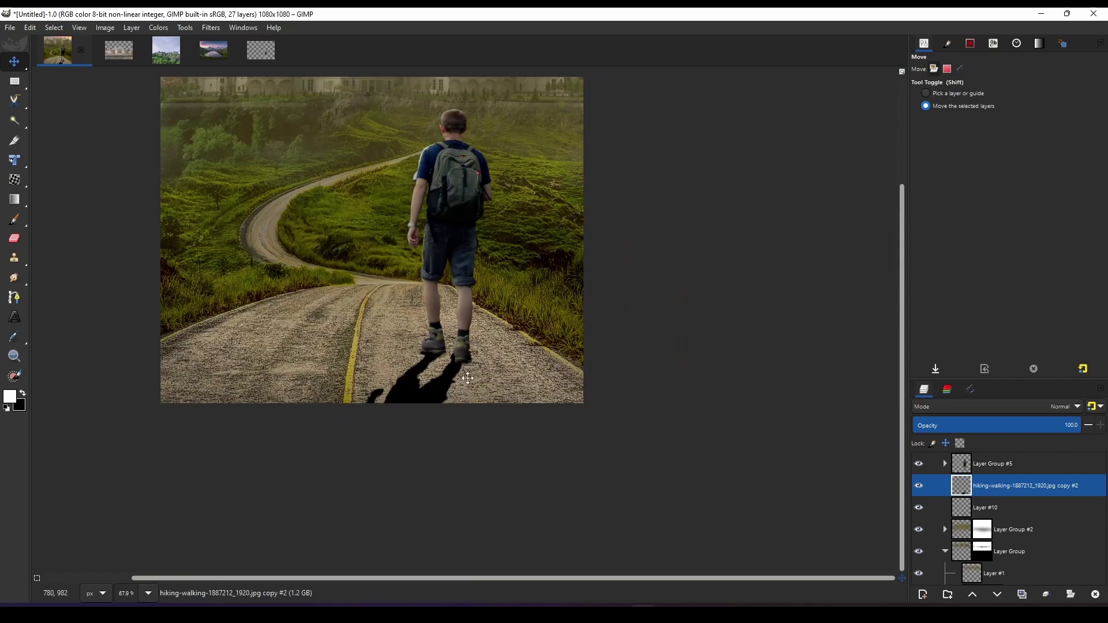
scroll(559, 469, "down", 1)
scroll(605, 466, "down", 1)
left_click(158, 27)
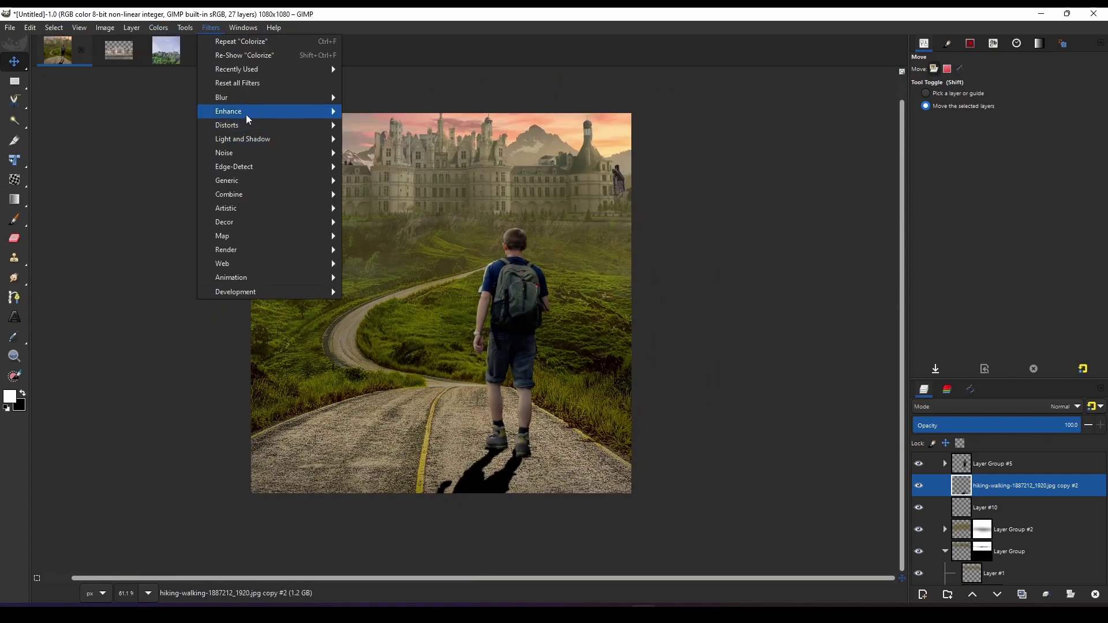
mouse_move(222, 97)
left_click(369, 111)
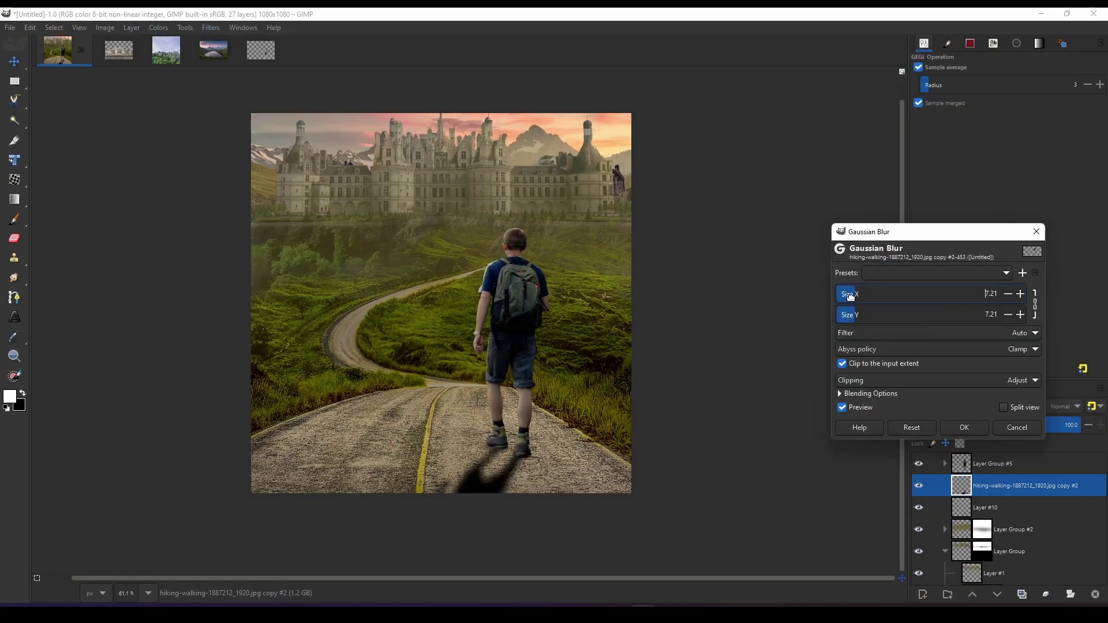
left_click(962, 427)
scroll(573, 429, "down", 2)
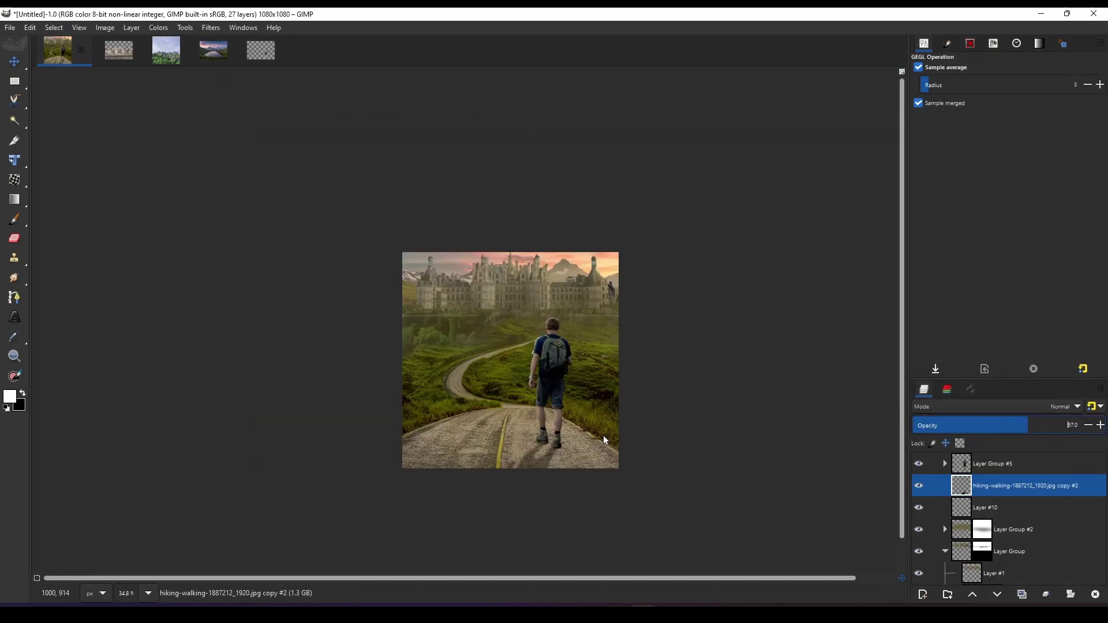
scroll(573, 429, "up", 2)
scroll(573, 429, "down", 1)
scroll(573, 430, "up", 1)
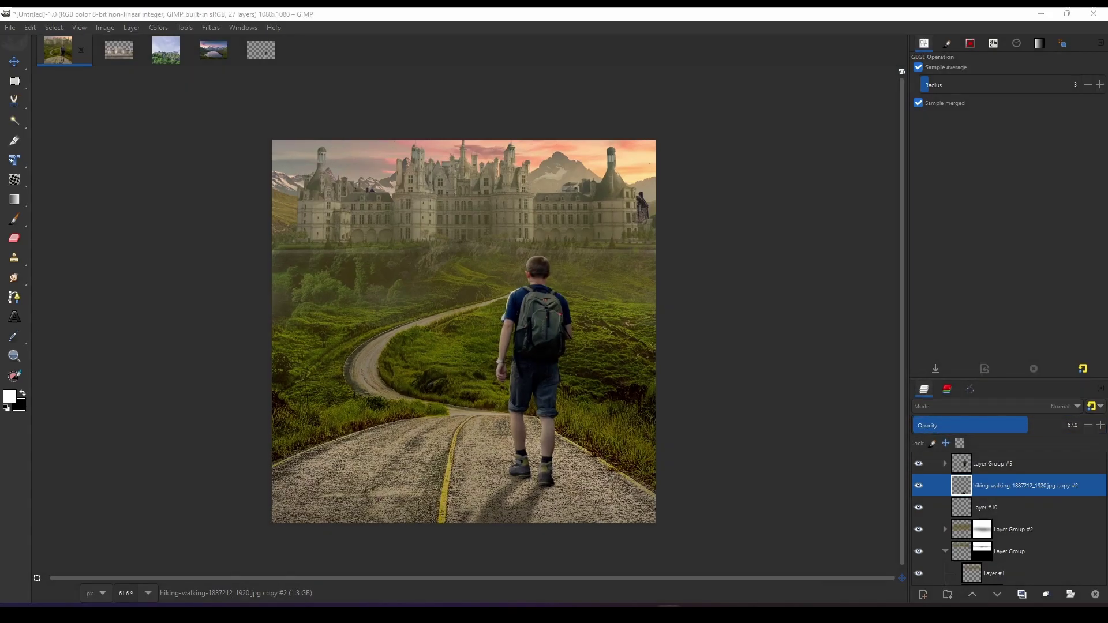
scroll(668, 462, "up", 1)
left_click(945, 463)
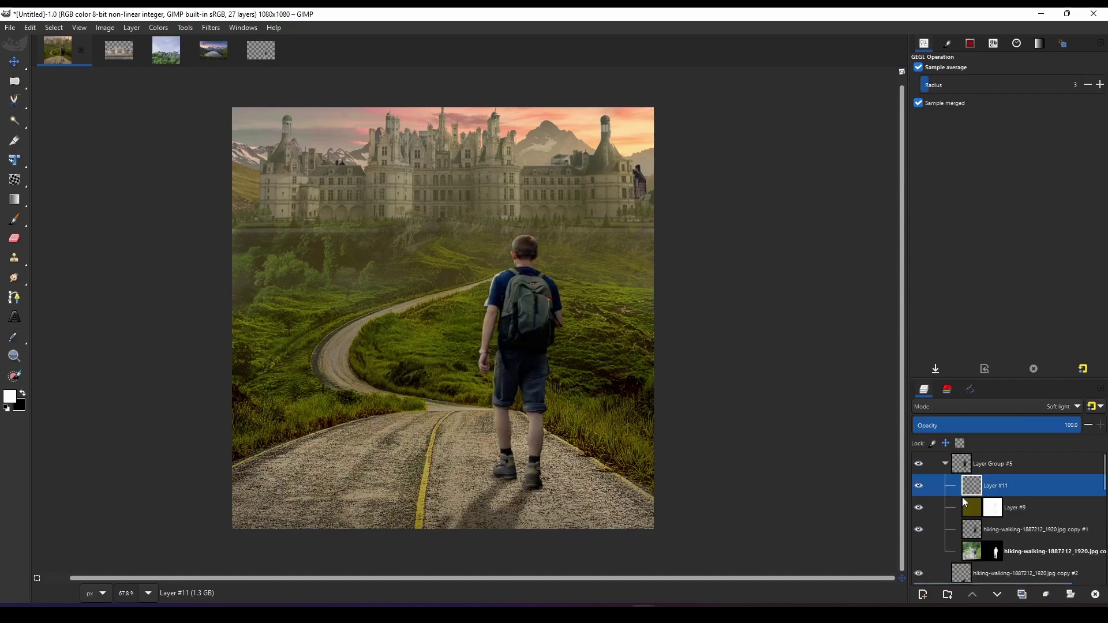
Lower Layer #11's opacity to 68 and switch to the Paintbrush.
left_click_drag(1023, 426, 1007, 426)
scroll(757, 472, "up", 5)
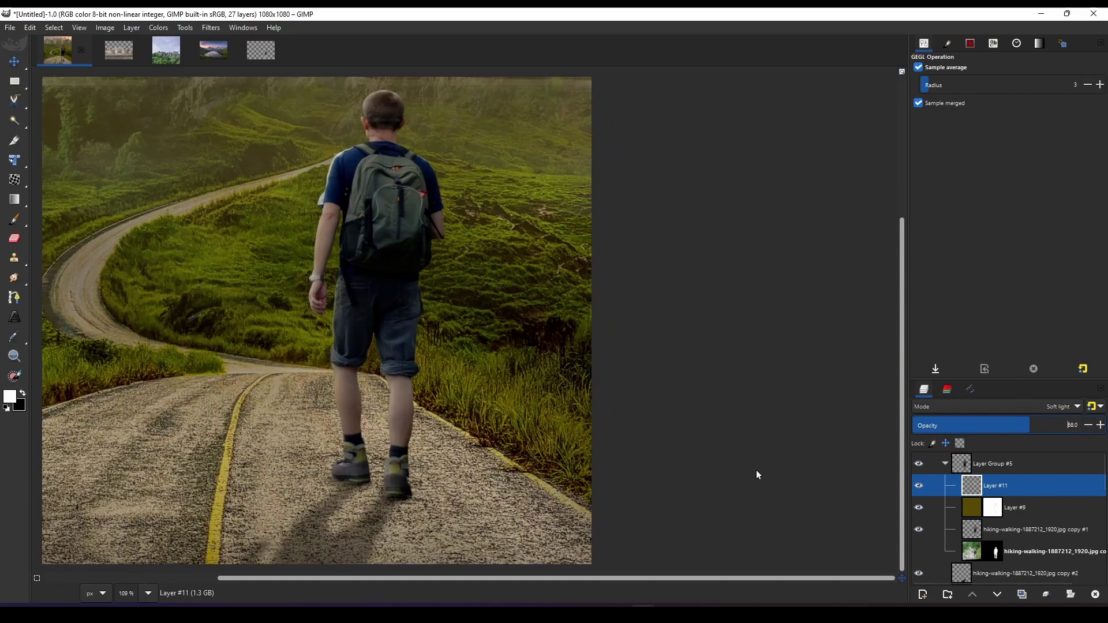
scroll(757, 472, "up", 4)
key("p")
scroll(527, 411, "up", 4)
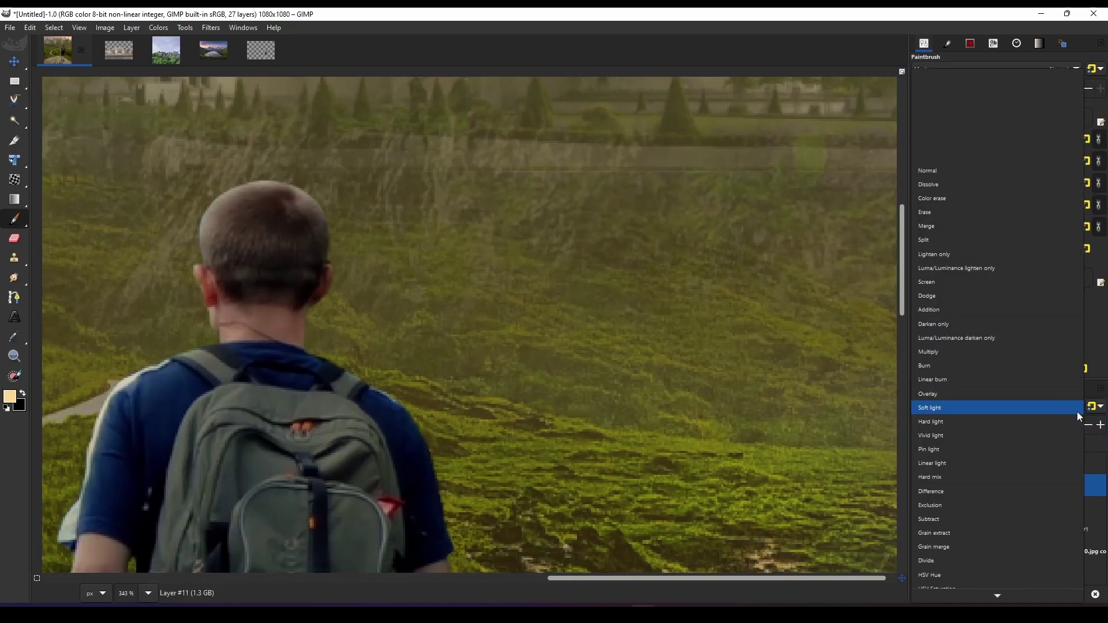
Add new Layer #12 for painting light and set its mode to Hard light.
left_click(1076, 411)
left_click(1043, 412)
scroll(981, 500, "down", 3)
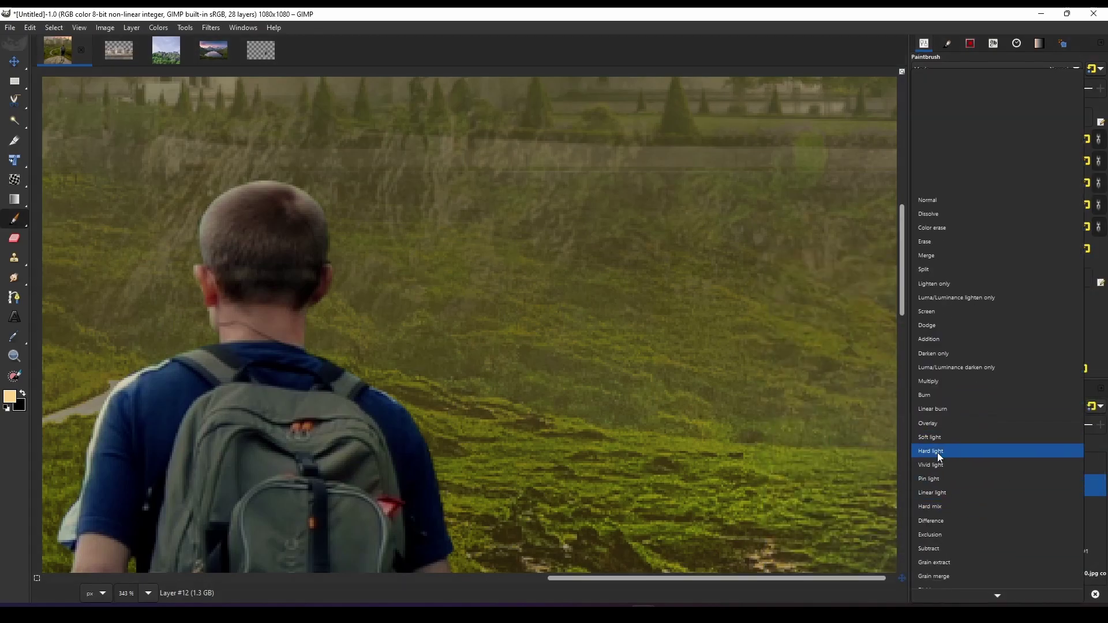
left_click(937, 452)
scroll(269, 332, "up", 2)
scroll(454, 456, "down", 2)
scroll(453, 457, "up", 3)
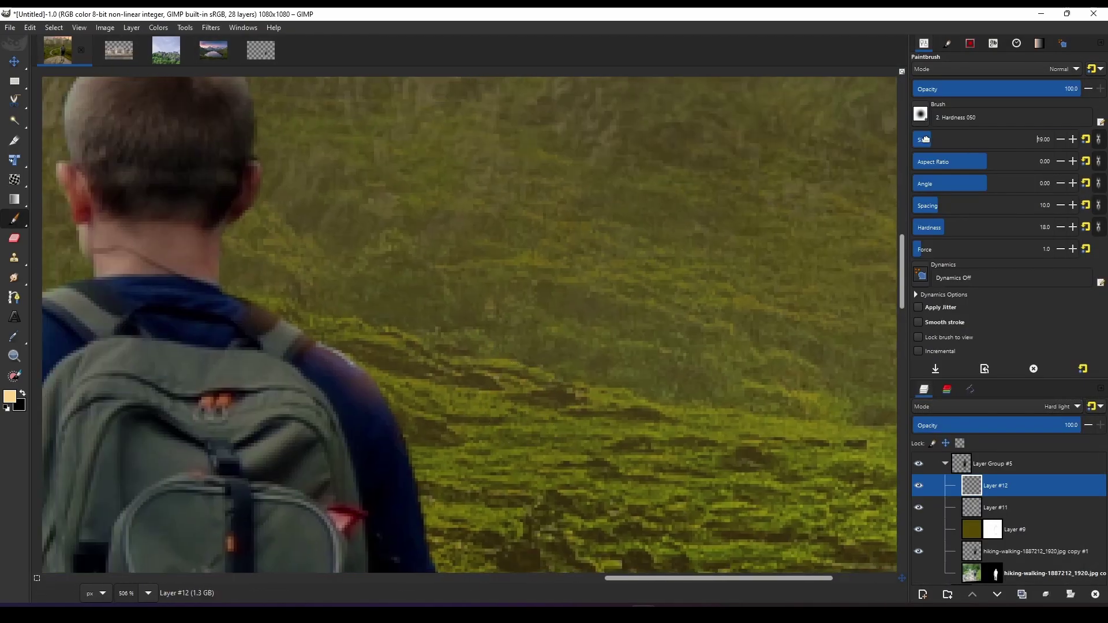
scroll(455, 466, "down", 2)
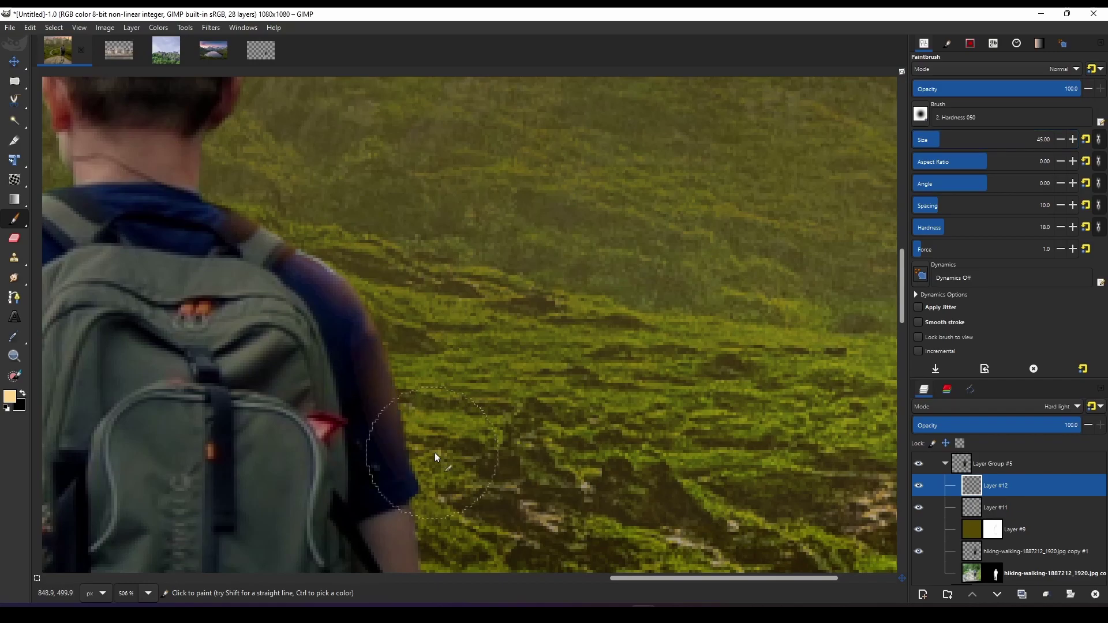
scroll(462, 403, "down", 1)
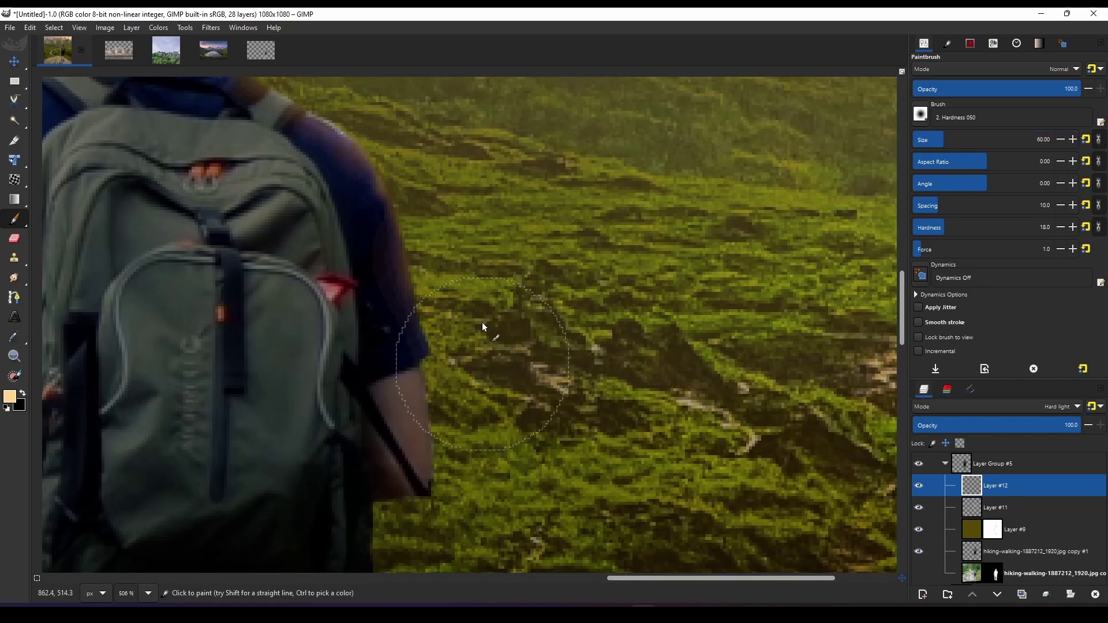
scroll(482, 322, "down", 2)
scroll(519, 317, "up", 2)
scroll(569, 314, "up", 1)
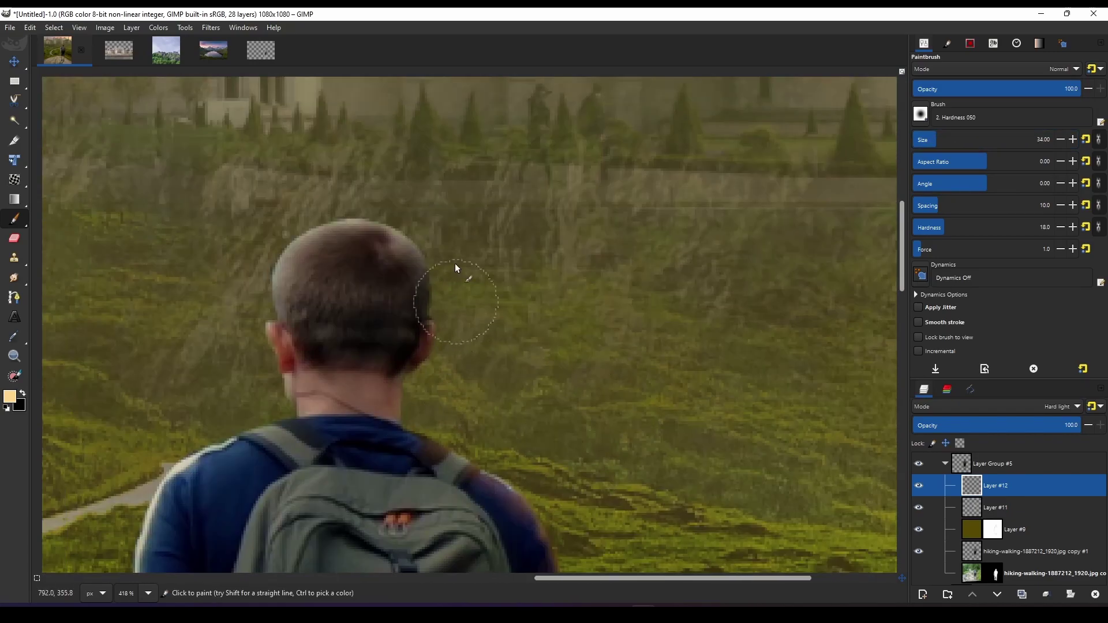
scroll(403, 206, "down", 3)
scroll(421, 219, "down", 1)
scroll(444, 228, "up", 2)
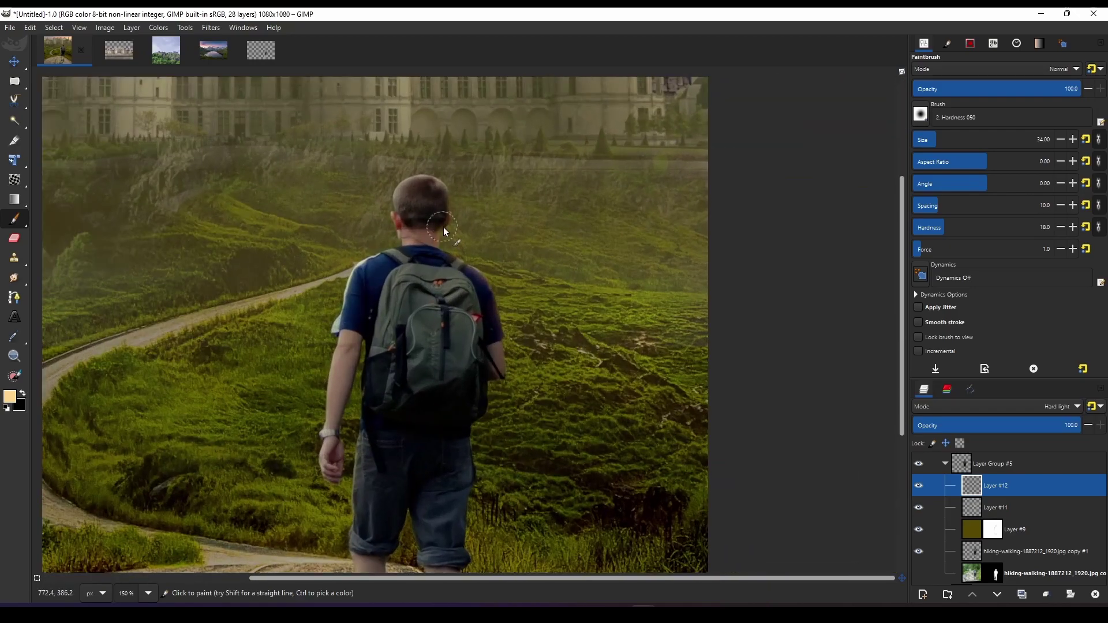
Switch Layer #12 to Overlay and check the cream painting colour.
left_click(1062, 406)
left_click(949, 375)
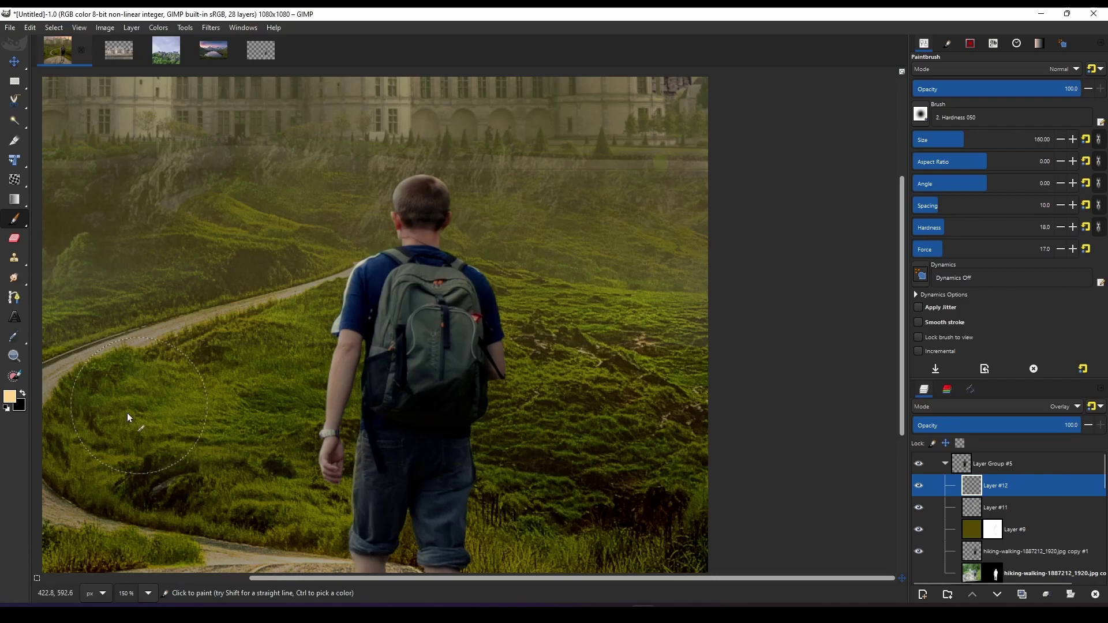
left_click(10, 395)
left_click(639, 440)
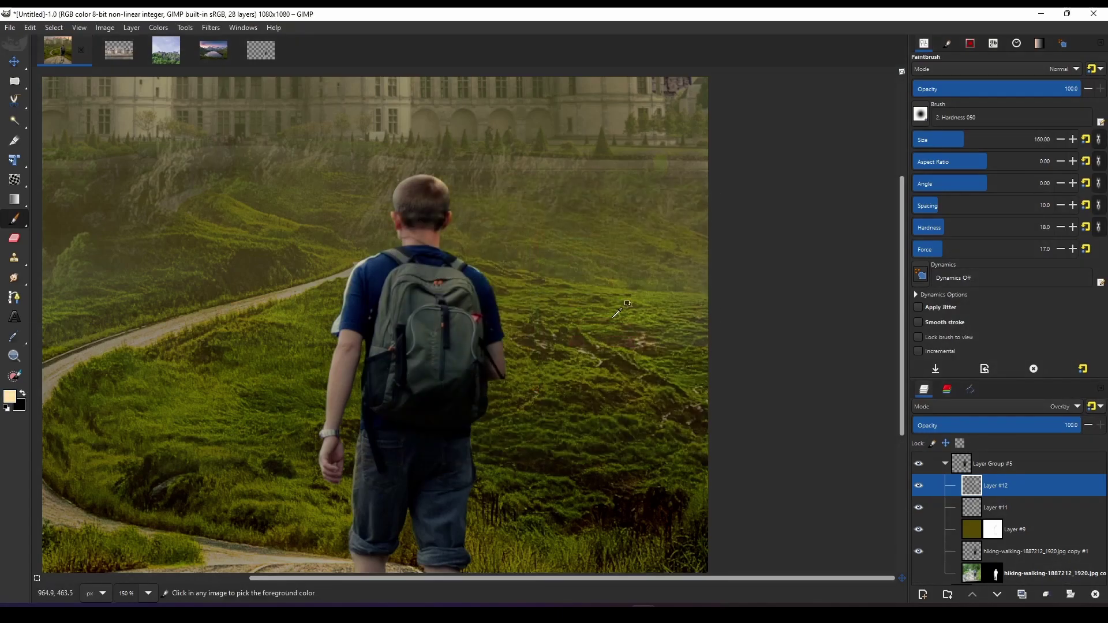
Paint cream rim light along the hiker's edges, then toggle the layer's visibility to compare.
scroll(618, 311, "down", 1)
scroll(628, 266, "up", 1, "ctrl")
scroll(577, 294, "up", 1, "ctrl")
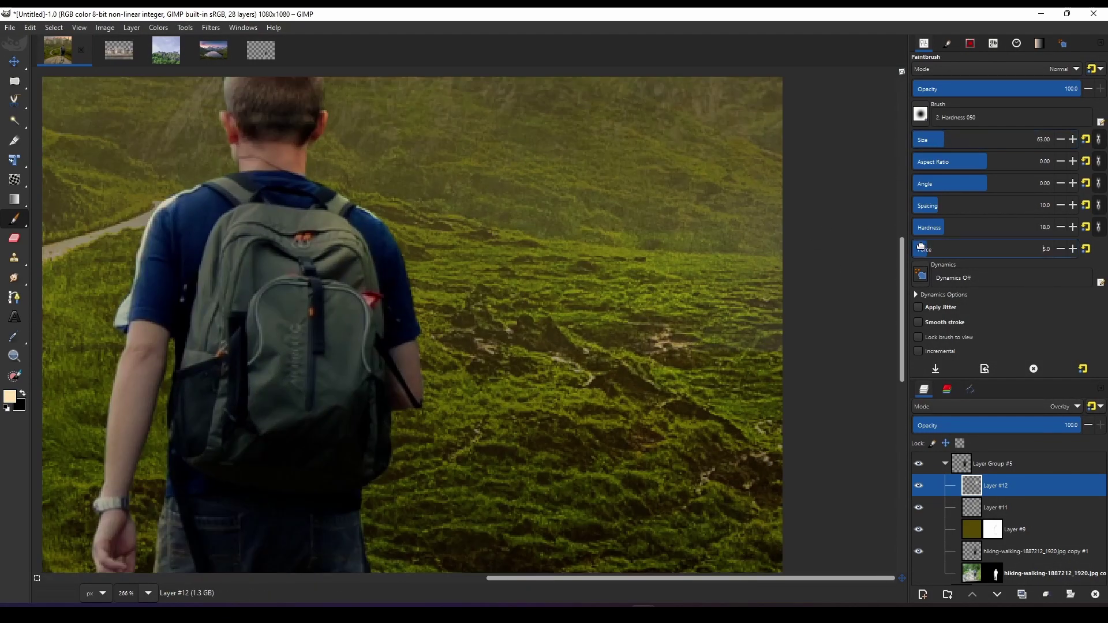
scroll(519, 324, "up", 1, "ctrl")
scroll(403, 270, "up", 1, "ctrl")
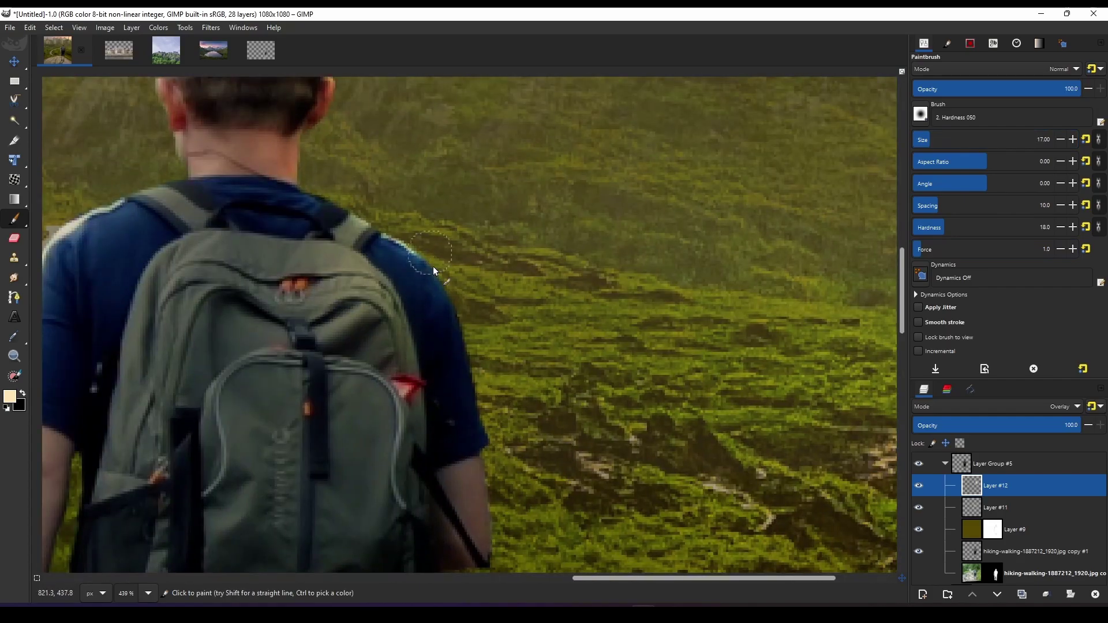
scroll(484, 375, "down", 3)
scroll(483, 274, "down", 5)
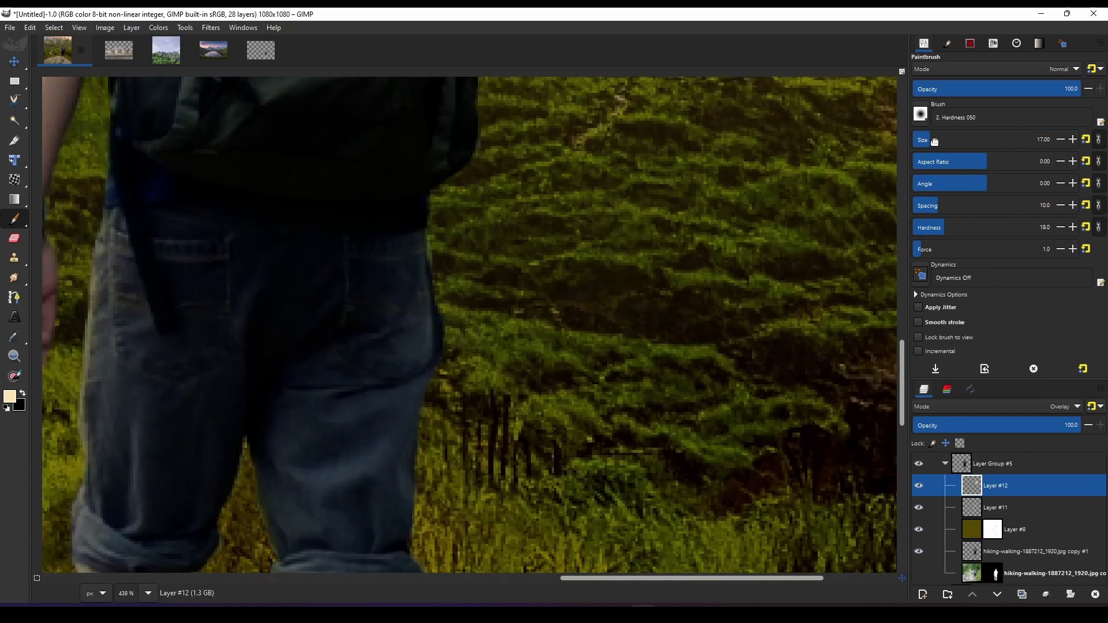
scroll(440, 271, "down", 3)
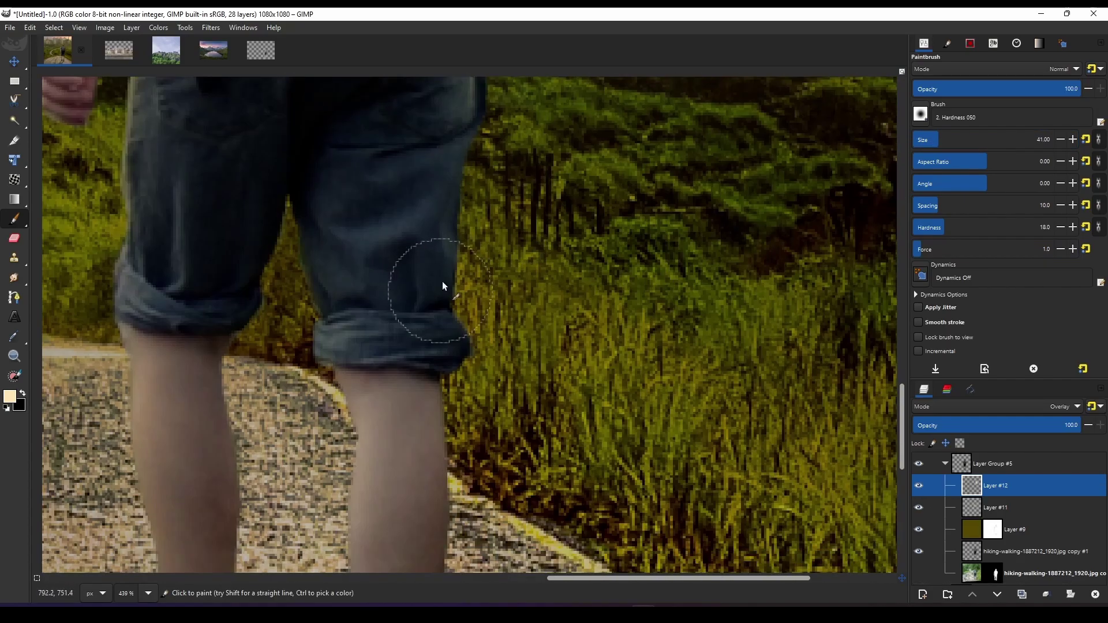
scroll(427, 303, "up", 1)
scroll(411, 326, "up", 6)
scroll(316, 340, "down", 5, "ctrl")
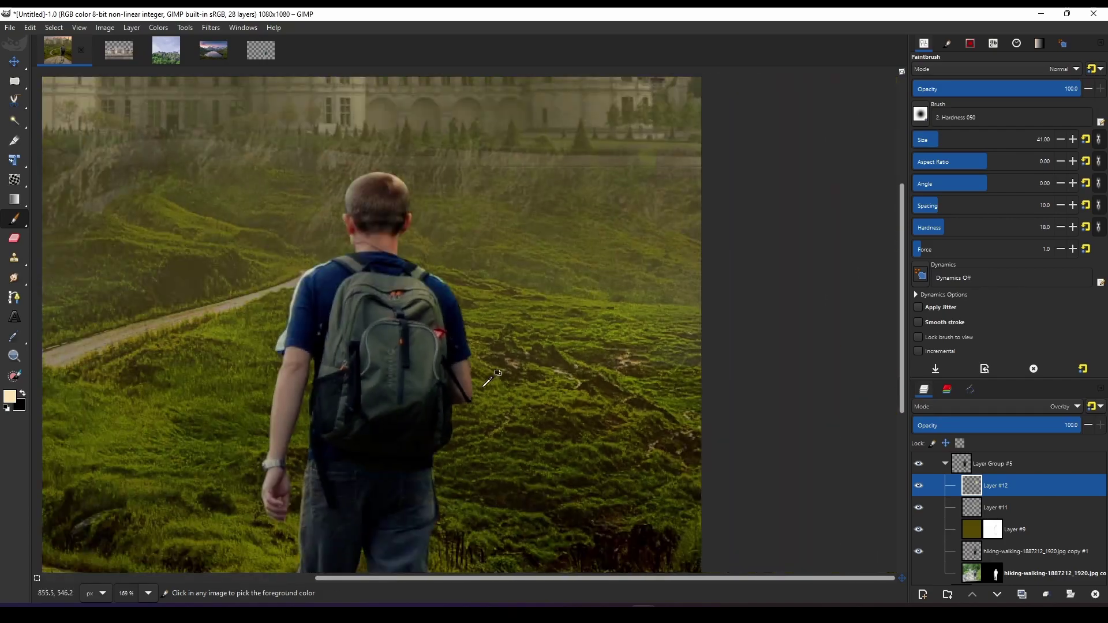
scroll(435, 314, "up", 3, "ctrl")
scroll(473, 515, "down", 5, "ctrl")
scroll(512, 396, "up", 6, "ctrl")
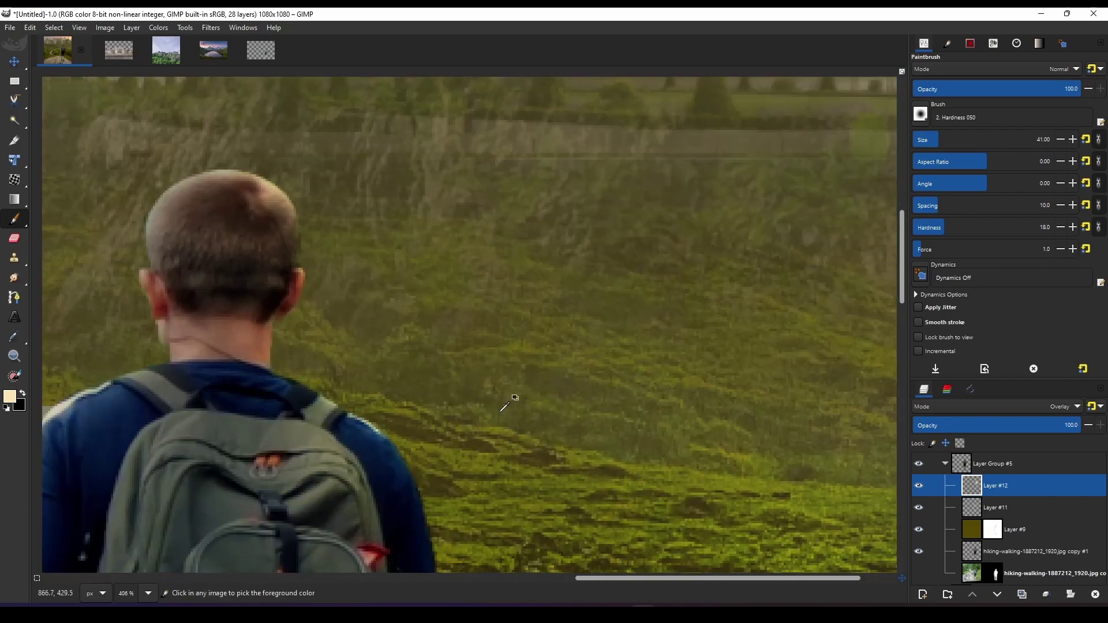
scroll(359, 508, "up", 1, "ctrl")
scroll(511, 521, "down", 4, "ctrl")
scroll(511, 521, "down", 3, "ctrl")
scroll(660, 502, "up", 1, "ctrl")
left_click(918, 487)
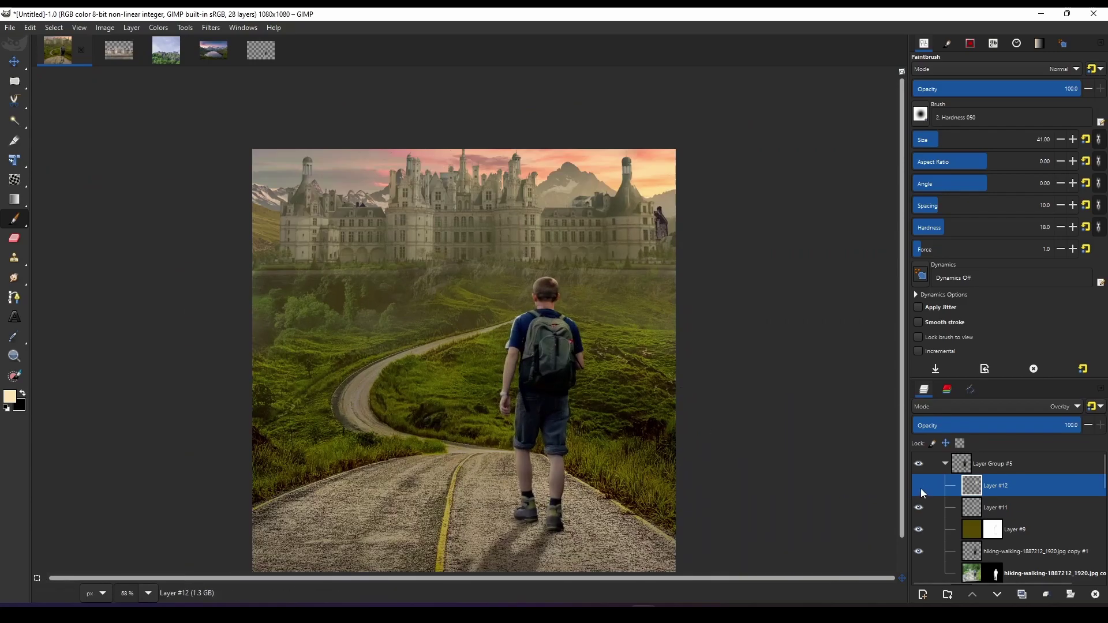
Duplicate the olive Multiply colour layer and remove the duplicate's mask.
scroll(973, 538, "down", 2)
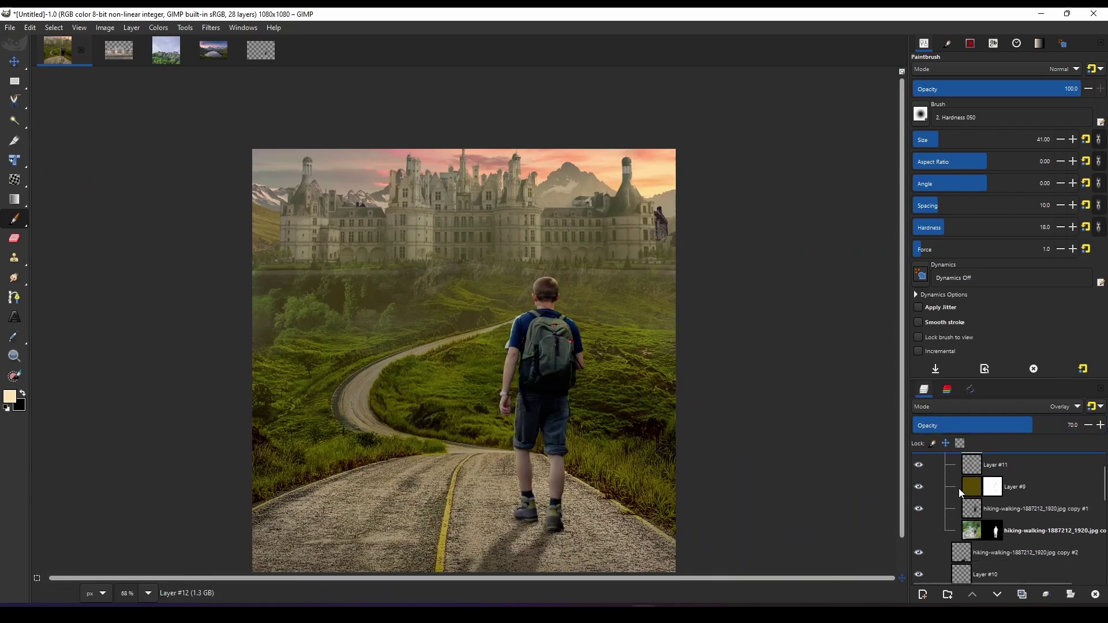
left_click(1022, 595)
scroll(614, 490, "up", 3, "ctrl")
scroll(613, 490, "up", 1, "ctrl")
right_click(1058, 496)
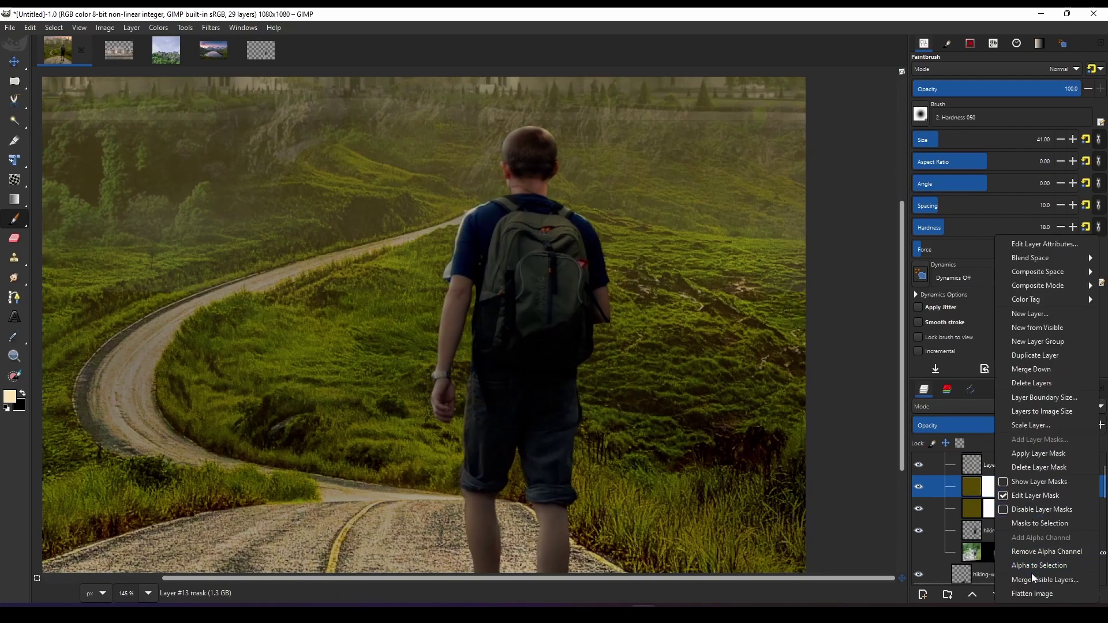
left_click(1038, 467)
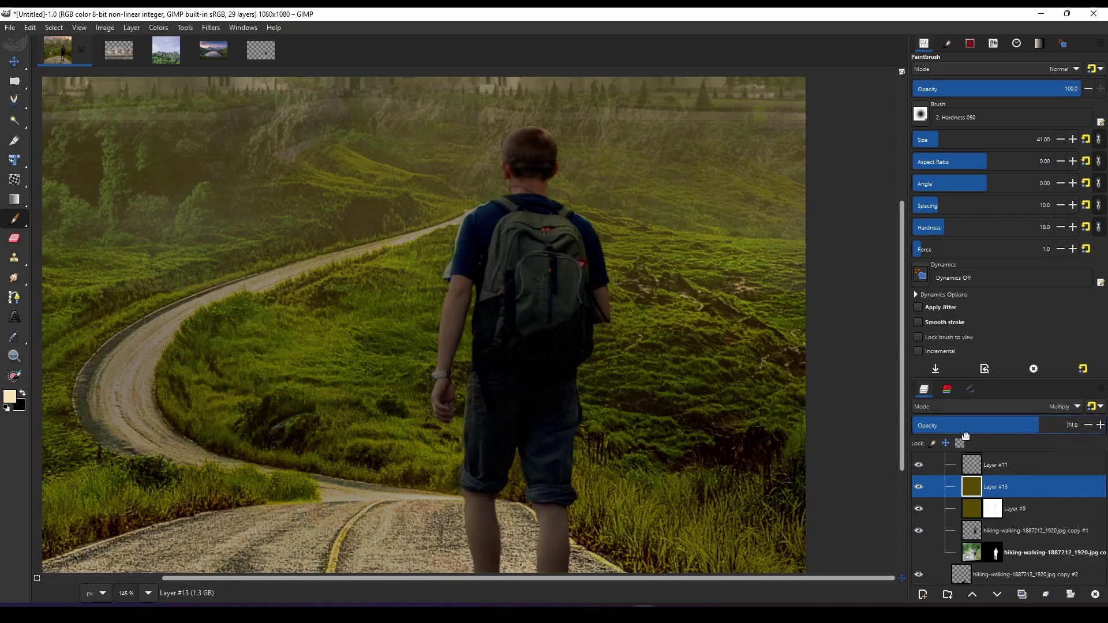
Set the duplicate Layer #13 to 64 opacity with a white mask, resetting colours to black and white.
key("minus")
left_click(1023, 425)
left_click(1070, 595)
left_click(1019, 583)
key("d")
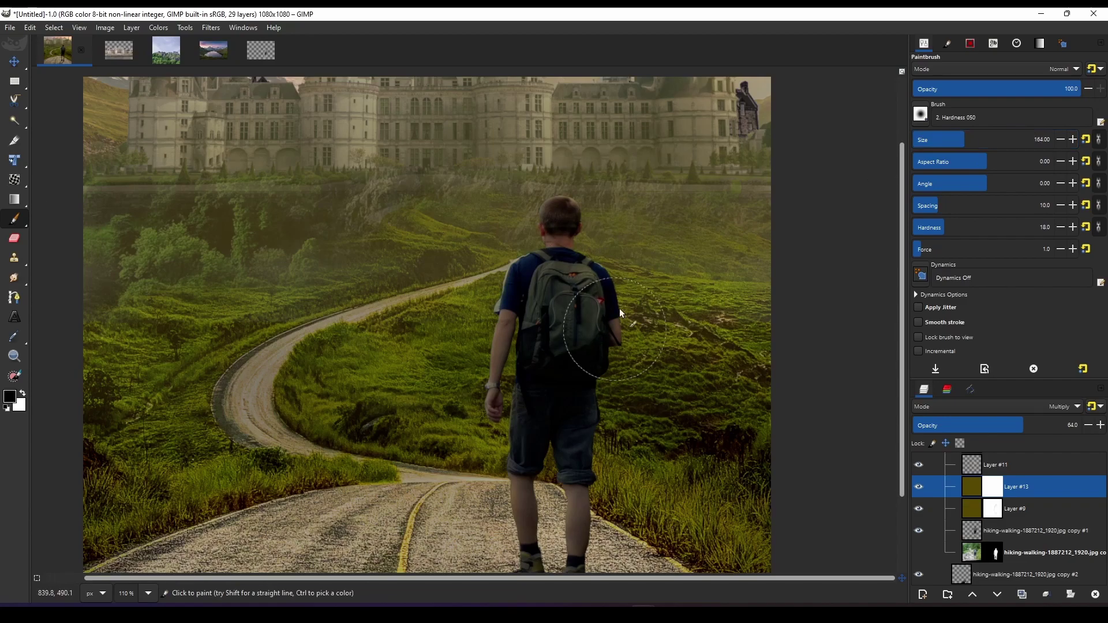
Paint Layer #13's mask around the hiker's legs and zoom out to check.
scroll(627, 462, "up", 3)
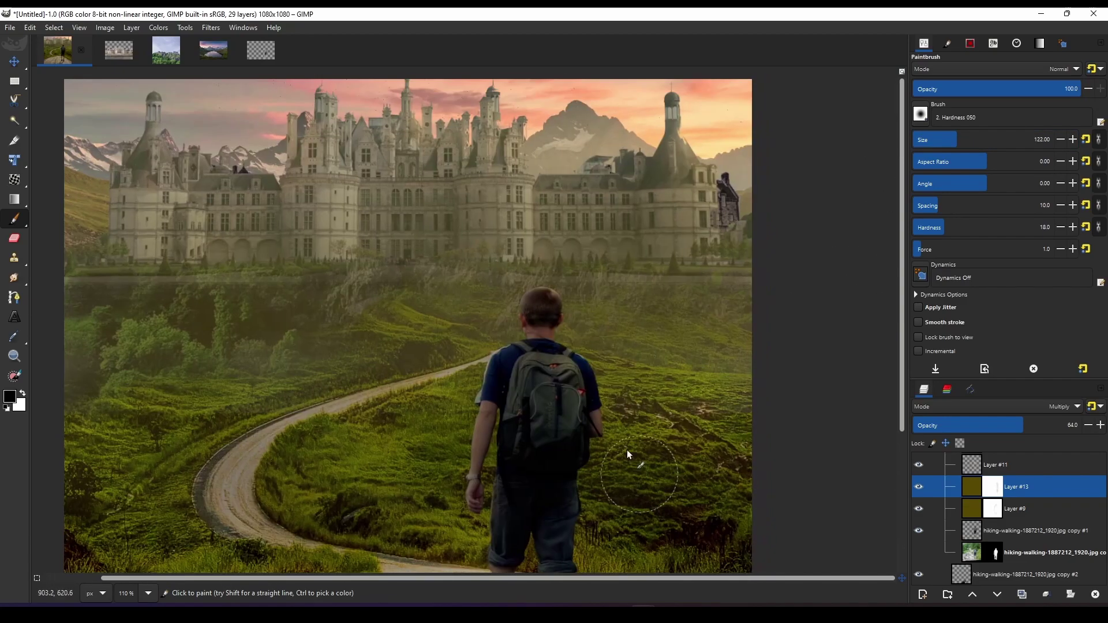
scroll(669, 430, "up", 3)
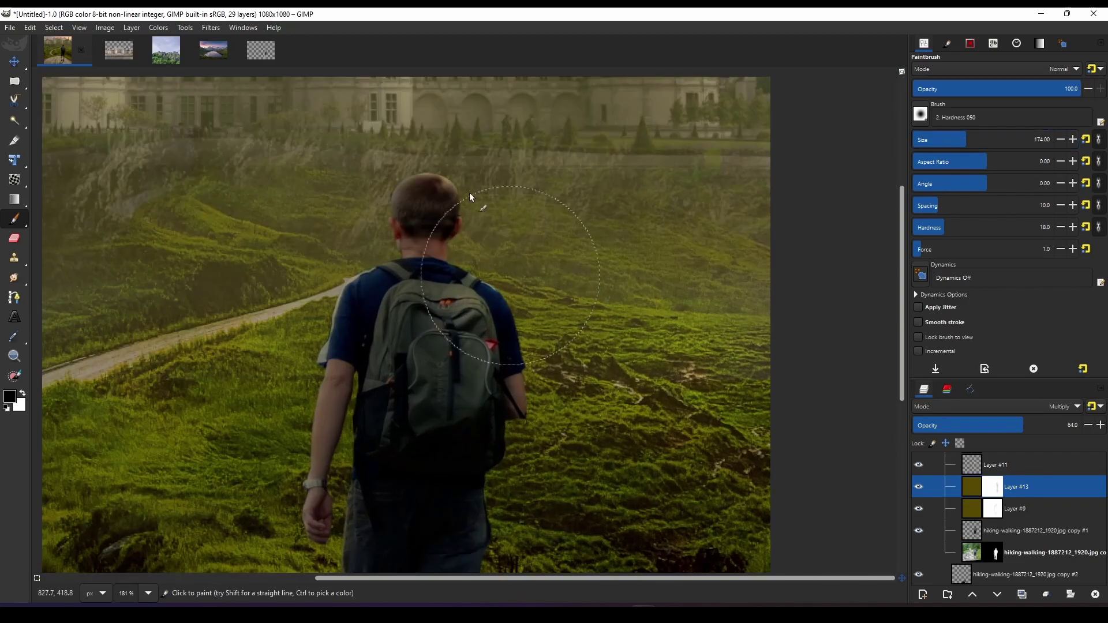
scroll(355, 274, "down", 5)
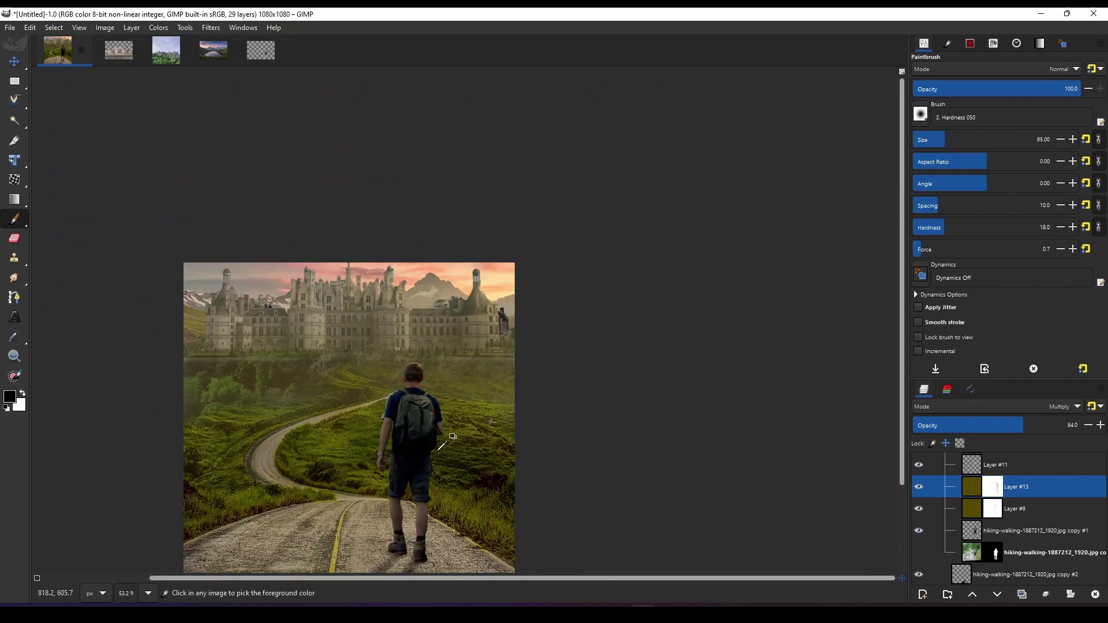
scroll(524, 435, "up", 3)
scroll(349, 462, "up", 2)
scroll(549, 519, "down", 2)
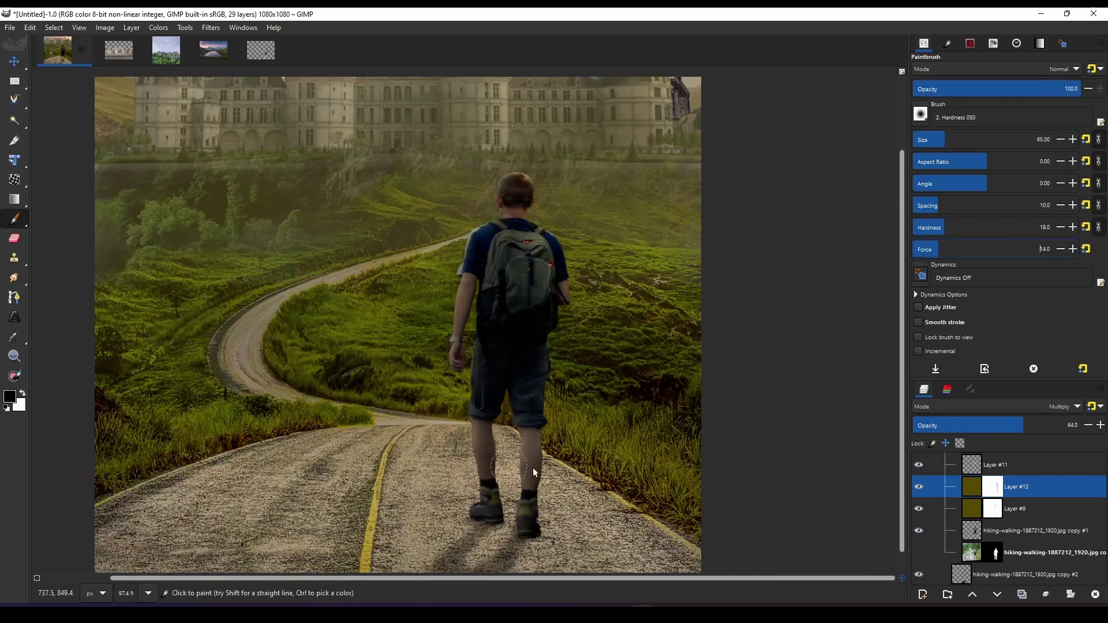
scroll(600, 514, "up", 5)
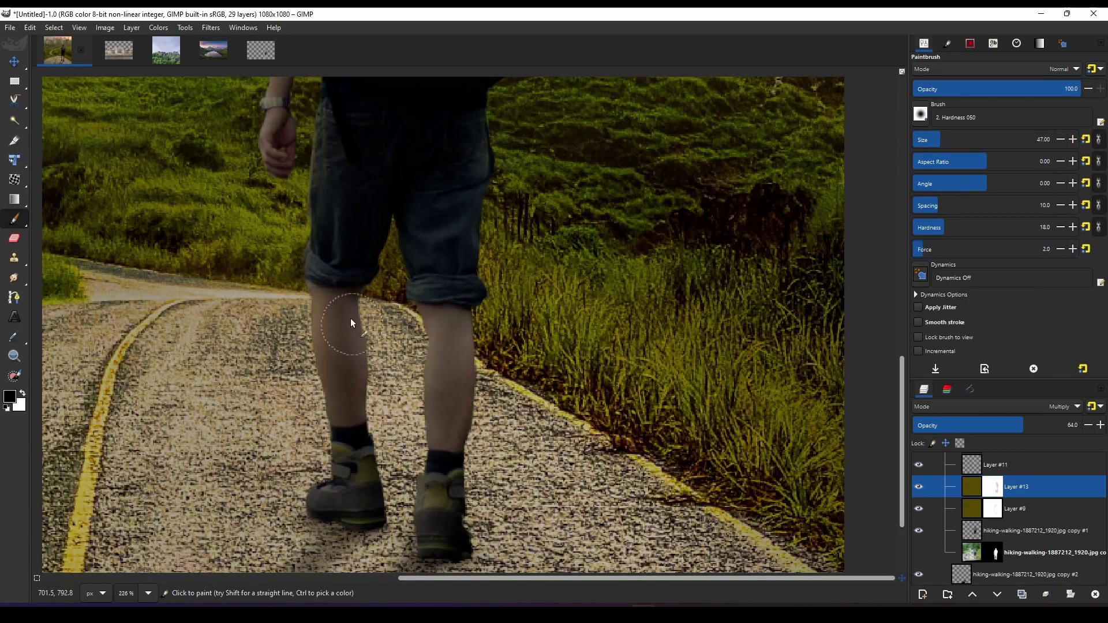
scroll(480, 404, "up", 3)
scroll(514, 321, "up", 2)
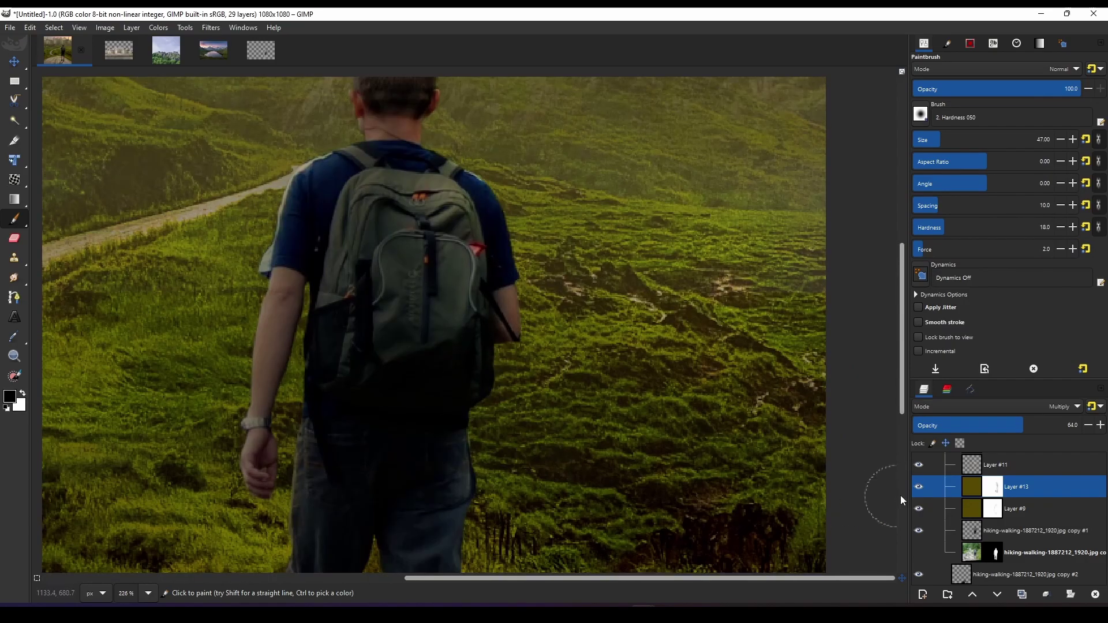
scroll(370, 252, "down", 5)
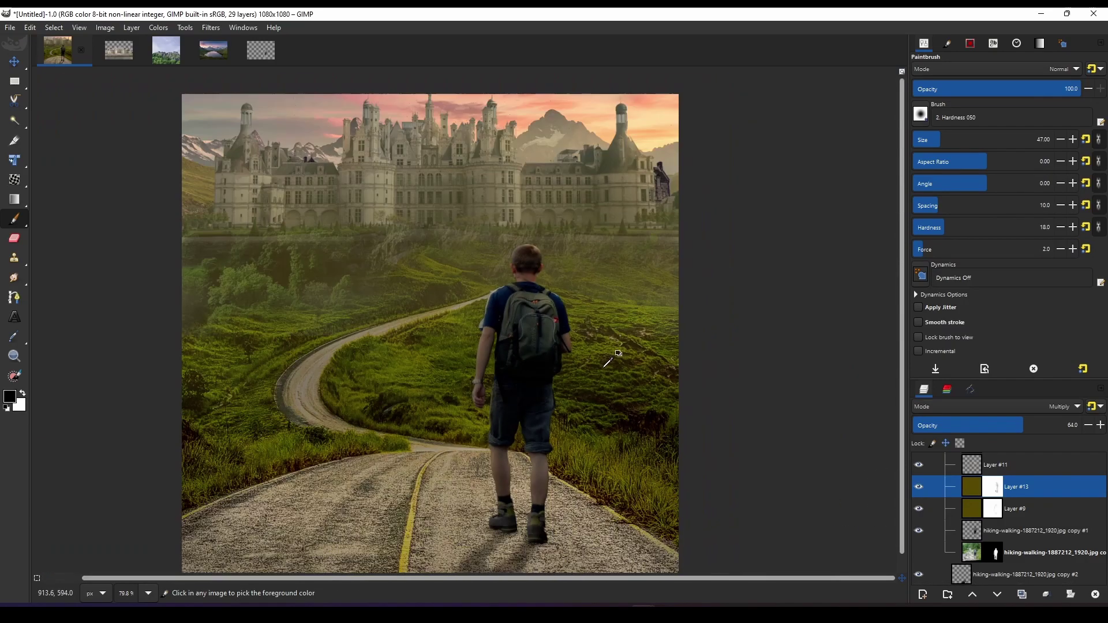
scroll(519, 458, "up", 6)
Select shading Layer #9 and lower its opacity slightly.
scroll(520, 346, "down", 2)
left_click(1015, 508)
left_click(1032, 425)
scroll(1032, 426, "down", 3)
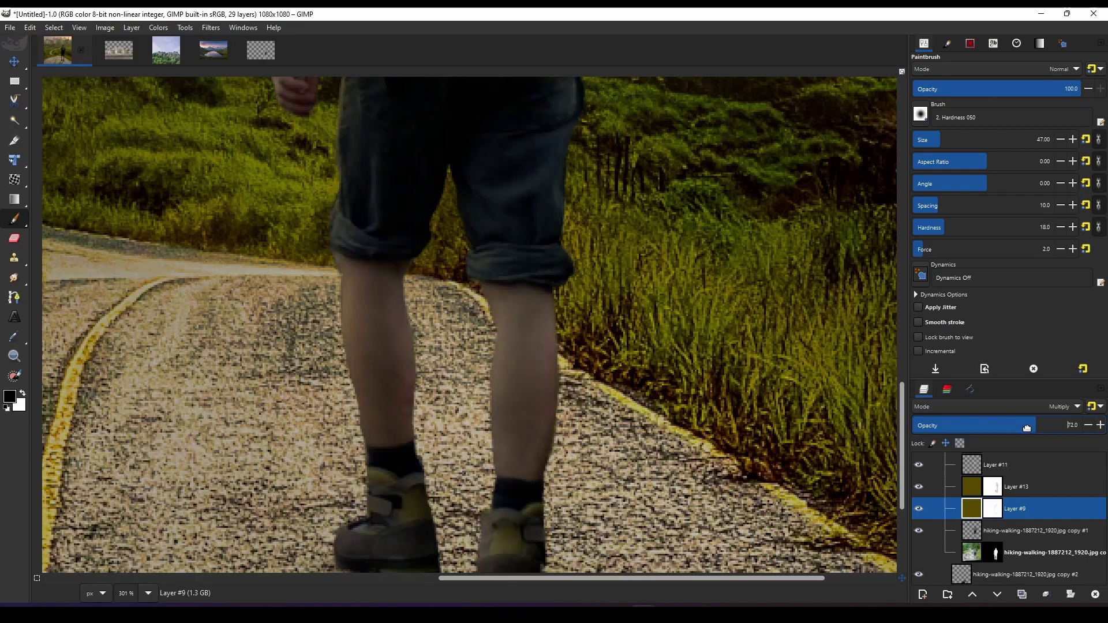
scroll(663, 456, "down", 5)
scroll(662, 456, "up", 4)
scroll(663, 456, "up", 1)
scroll(663, 456, "down", 3)
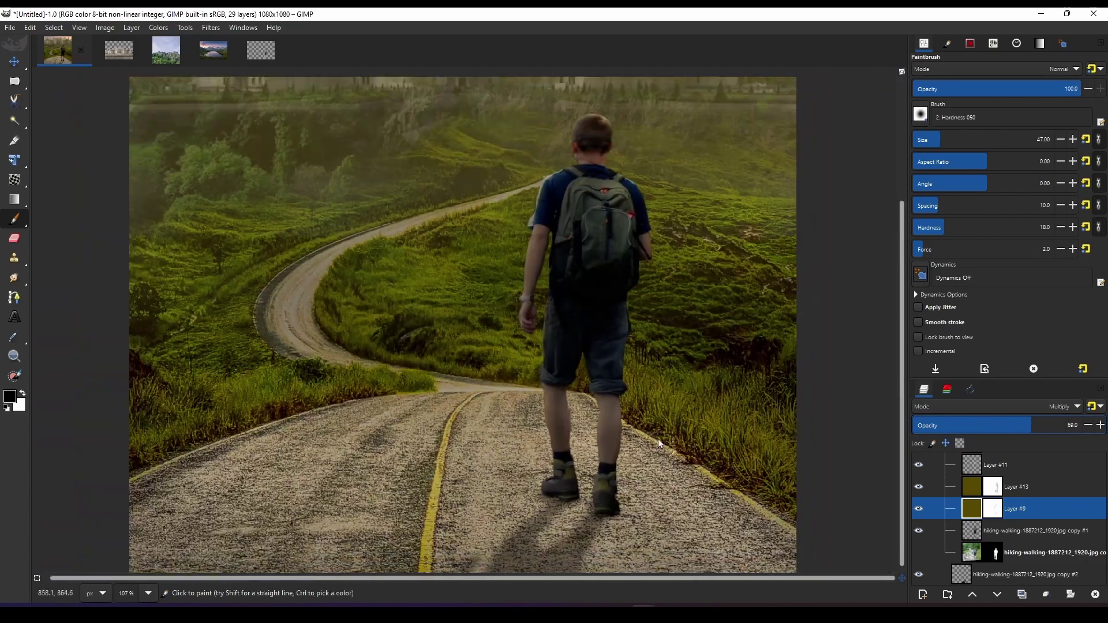
scroll(657, 439, "down", 2)
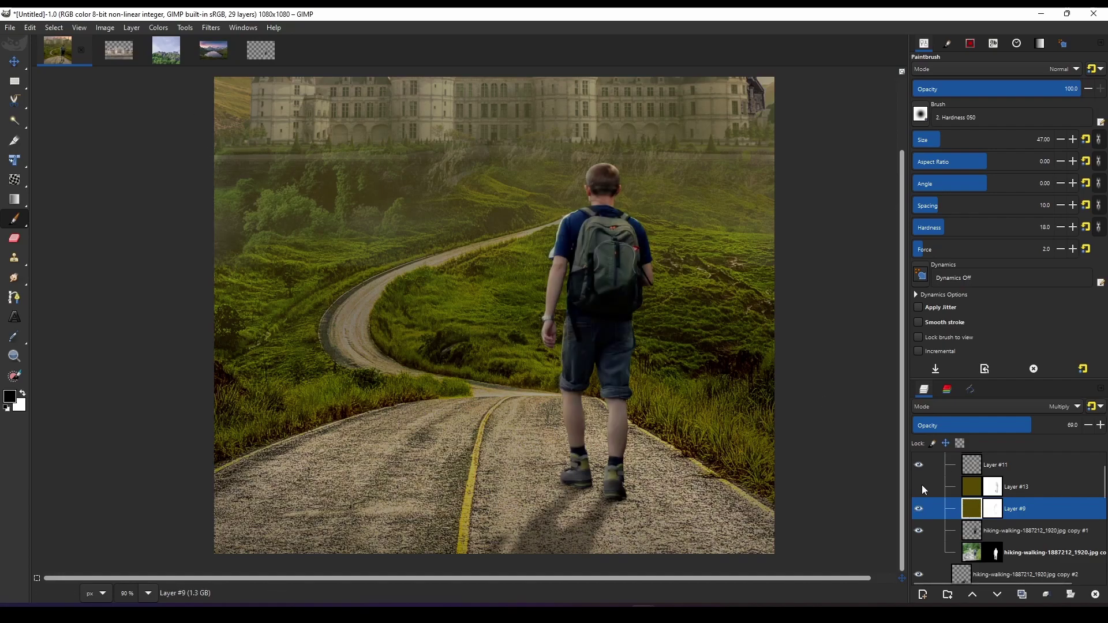
Select Layer #13 and work on the layer itself rather than its mask.
left_click(937, 486)
scroll(863, 264, "up", 4)
scroll(513, 415, "up", 3)
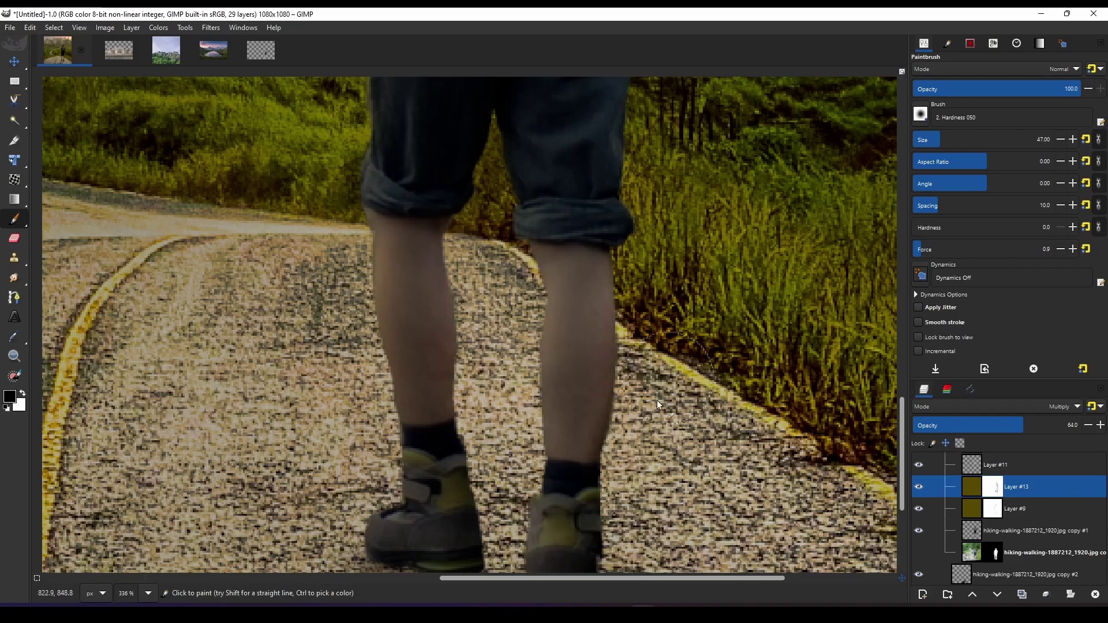
scroll(409, 254, "down", 1)
scroll(489, 241, "down", 2)
scroll(519, 264, "down", 4)
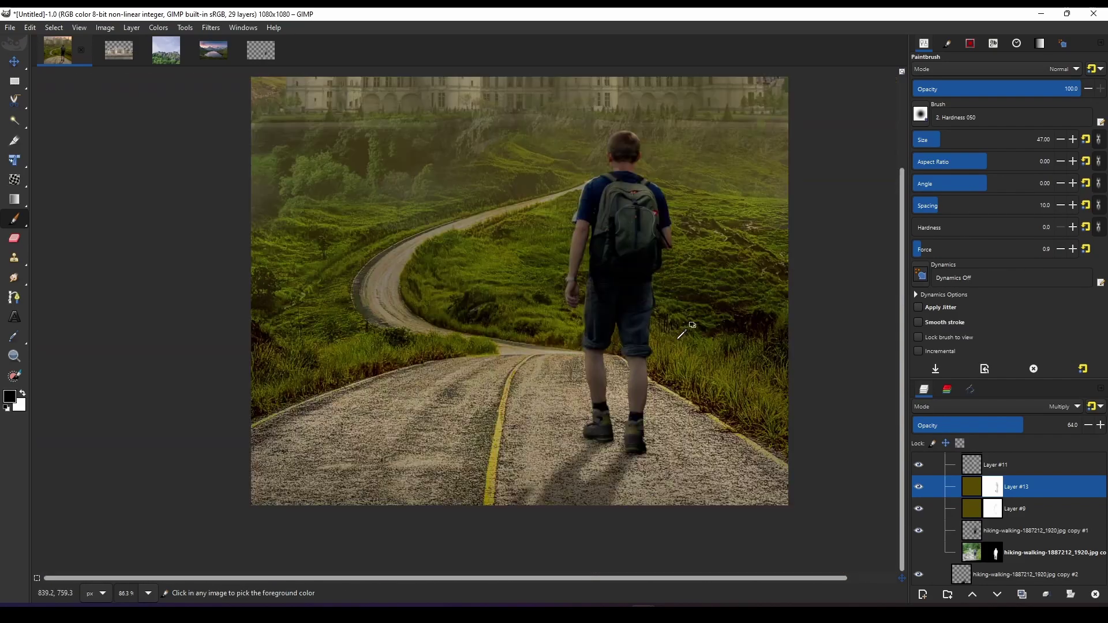
scroll(520, 264, "up", 3)
left_click(917, 487)
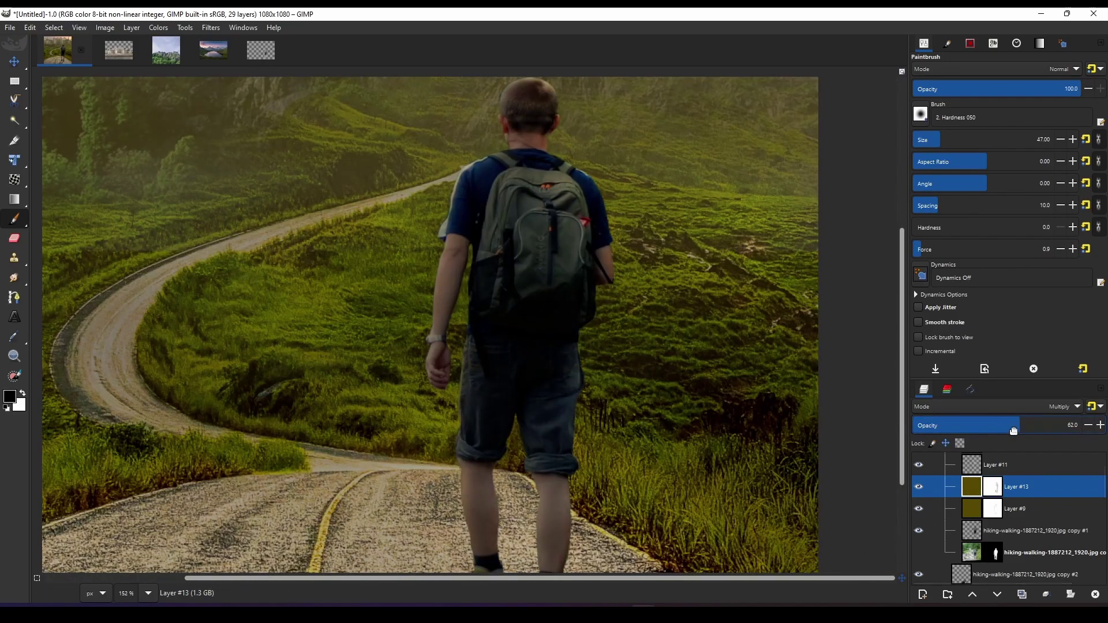
Revisit Layer #9, shrink the brush for fine head work, and return to Layer #13's mask.
left_click(1016, 508)
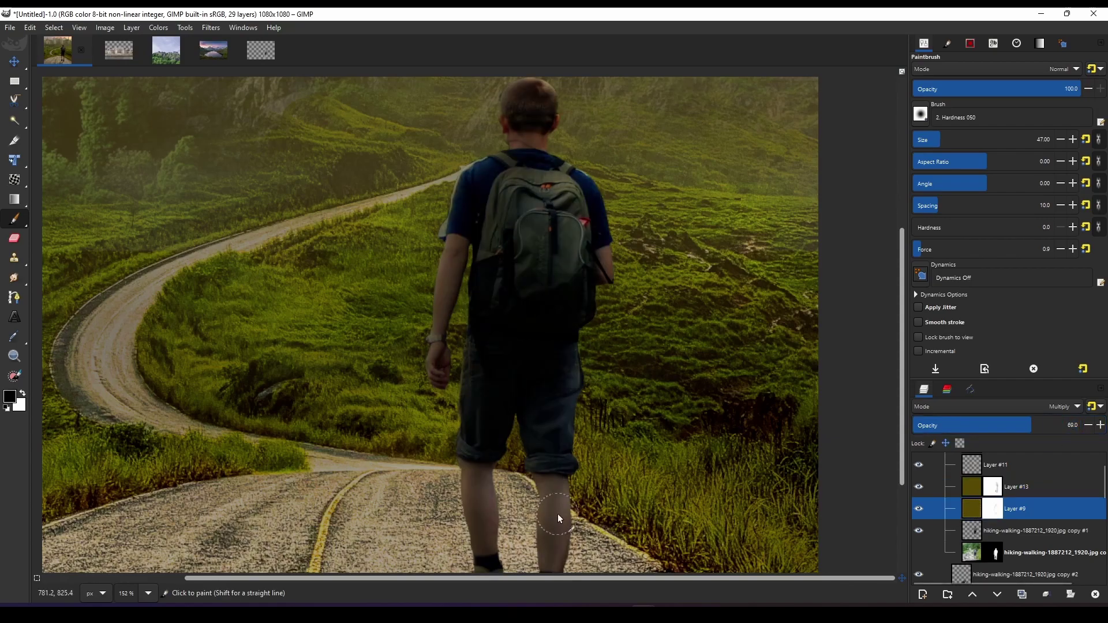
scroll(557, 516, "down", 3)
scroll(556, 430, "up", 5)
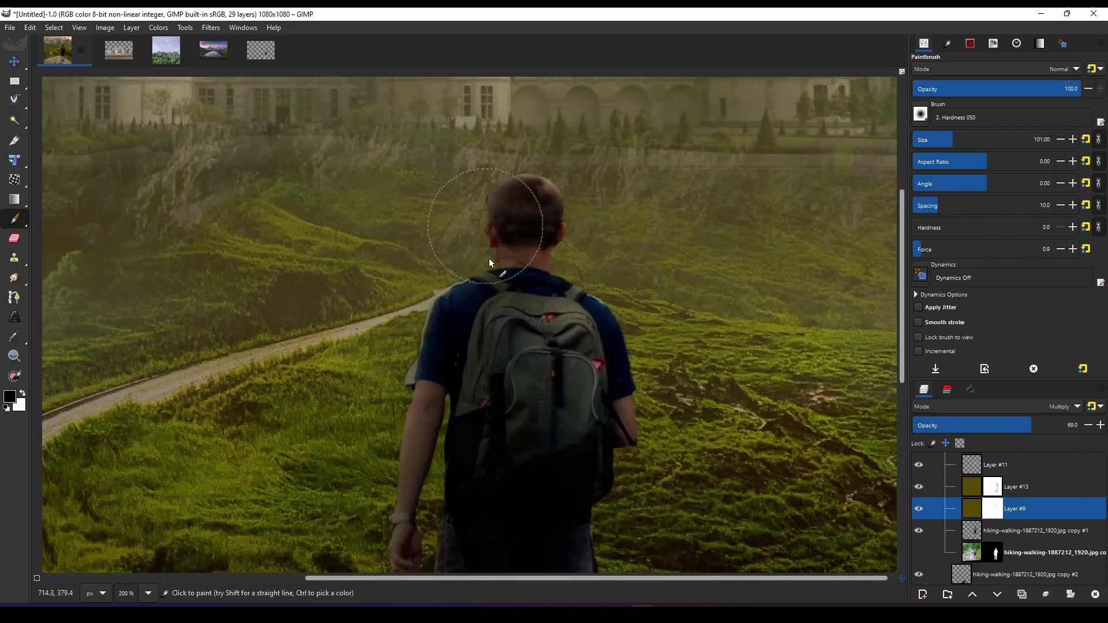
scroll(563, 205, "up", 3)
left_click(930, 139)
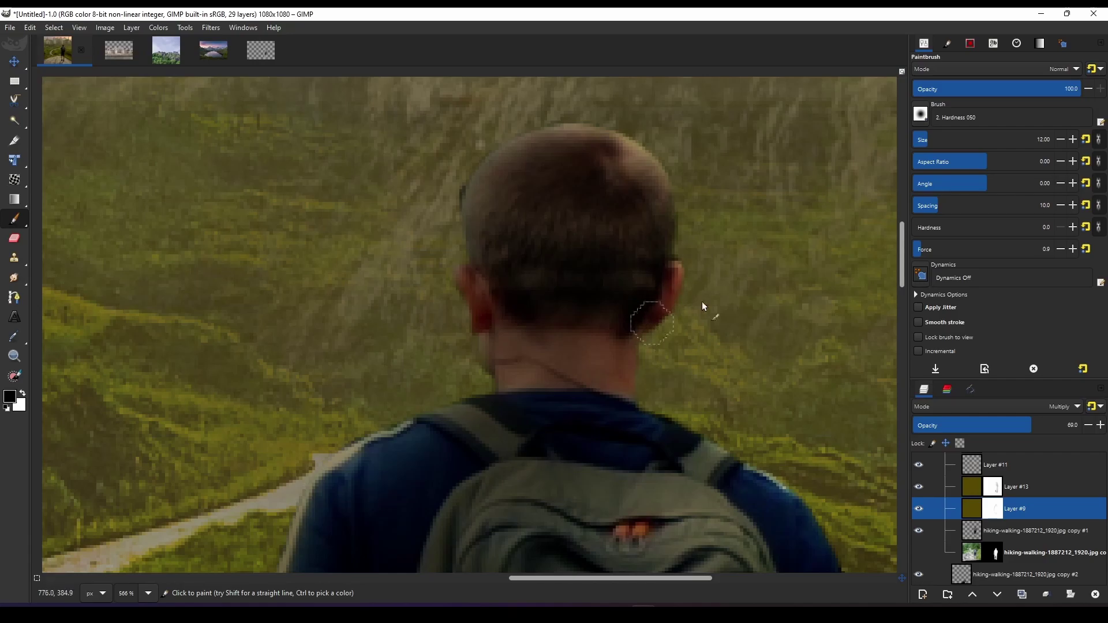
left_click(923, 488)
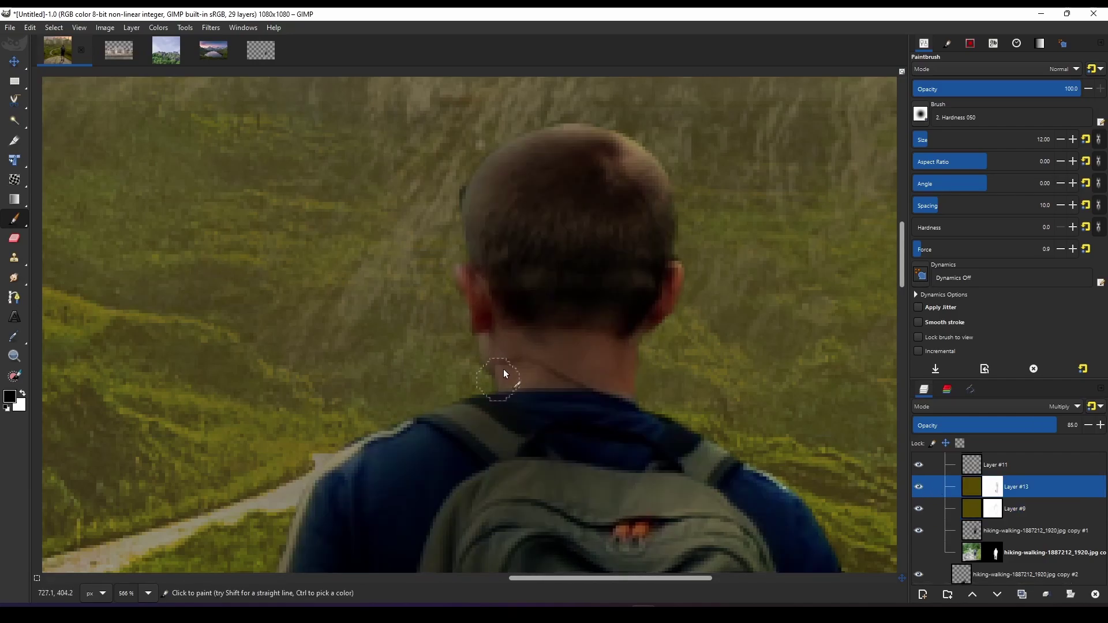
Refine Layer #13's mask around the hiker's neck and backpack, hiding and showing it to compare.
scroll(633, 343, "down", 5)
scroll(519, 317, "up", 2)
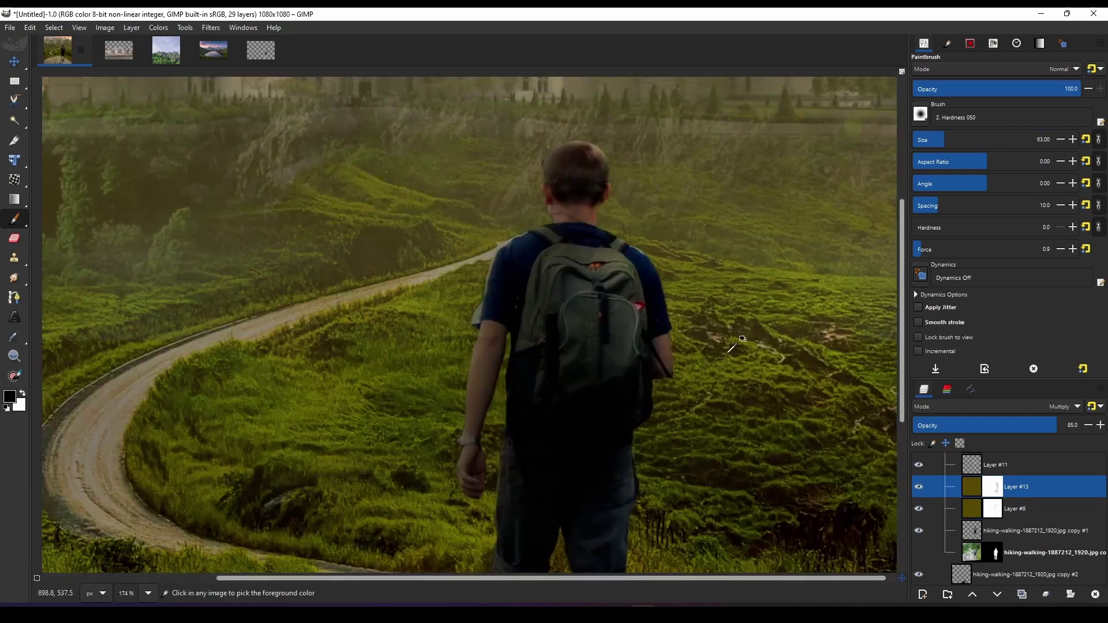
scroll(415, 277, "up", 2)
scroll(551, 231, "down", 2)
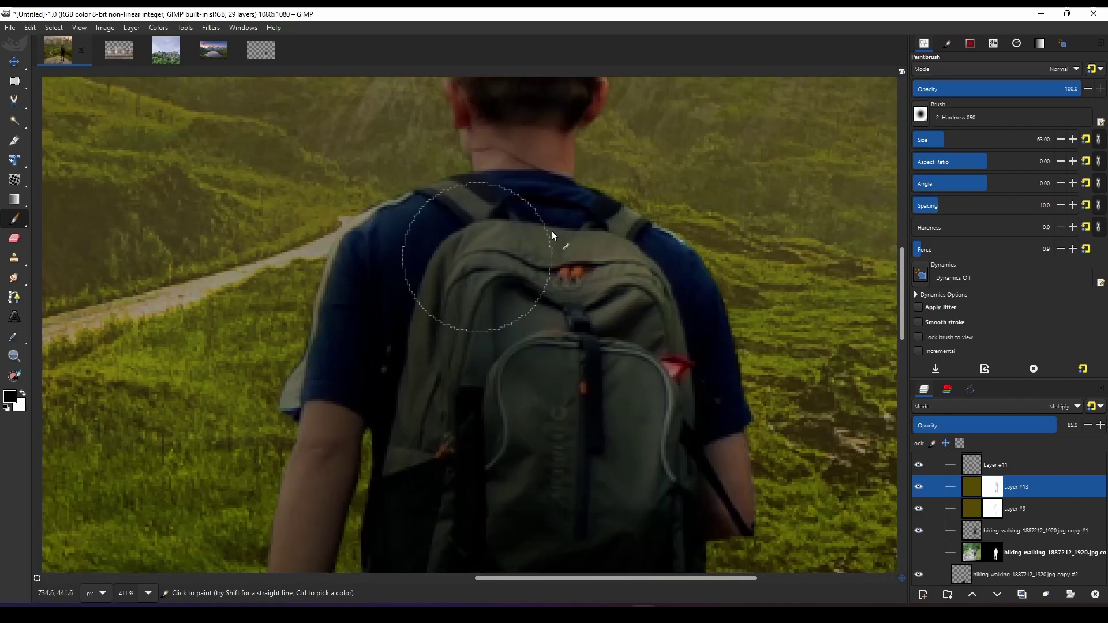
scroll(577, 346, "down", 3)
scroll(694, 479, "down", 3)
scroll(695, 479, "down", 2)
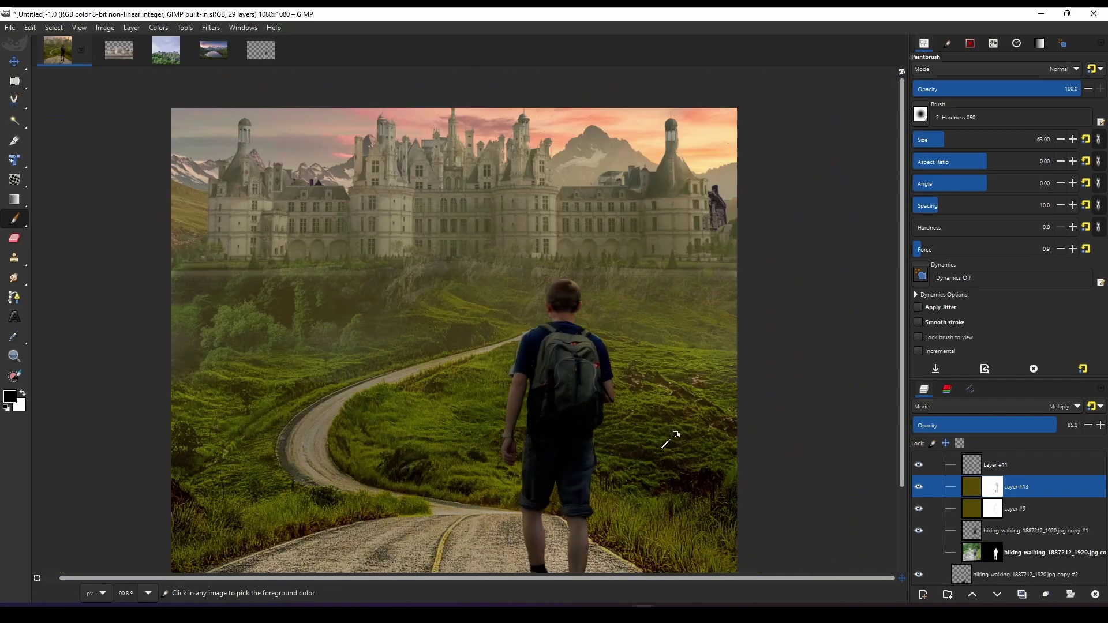
scroll(418, 374, "up", 4)
scroll(452, 418, "down", 5)
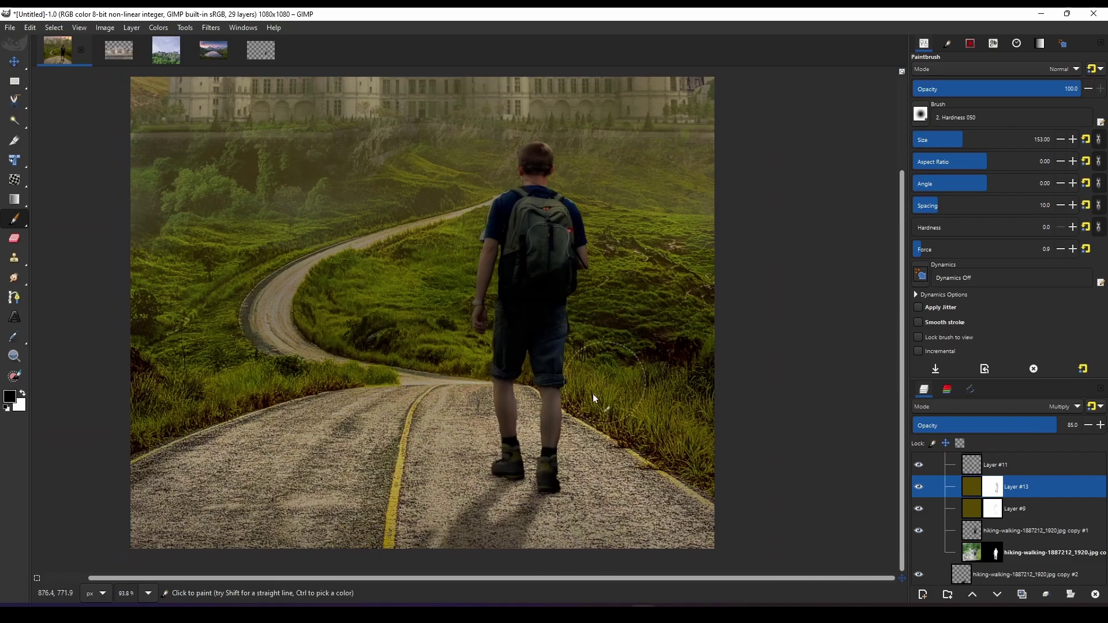
scroll(593, 393, "up", 4)
scroll(580, 463, "down", 1)
left_click(919, 487)
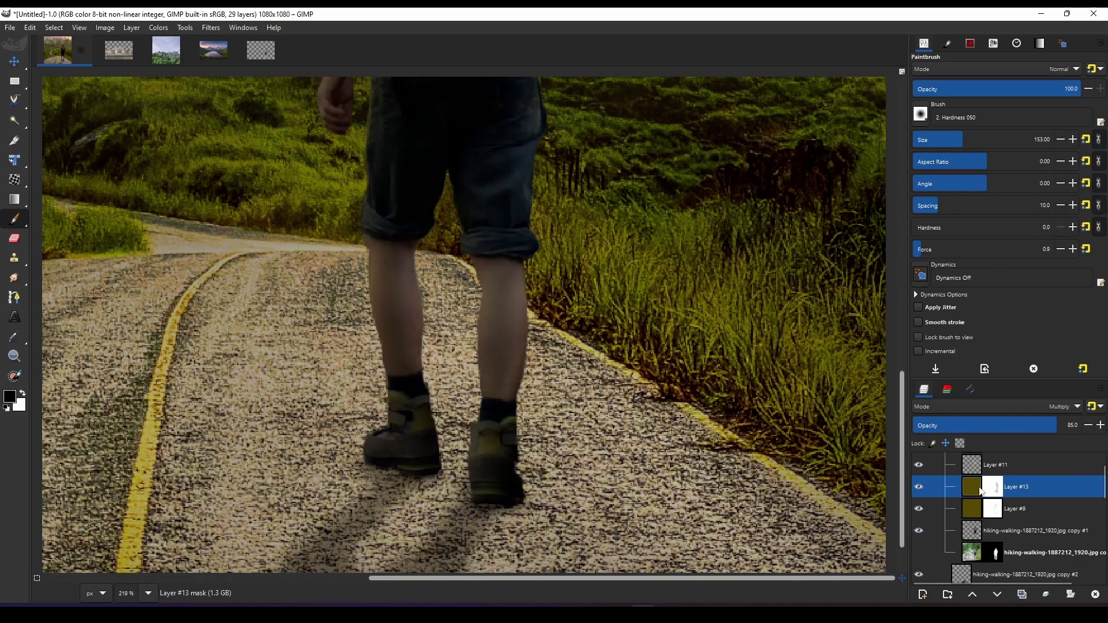
left_click(1004, 250)
scroll(489, 463, "down", 4)
scroll(466, 402, "up", 3)
scroll(466, 402, "down", 4)
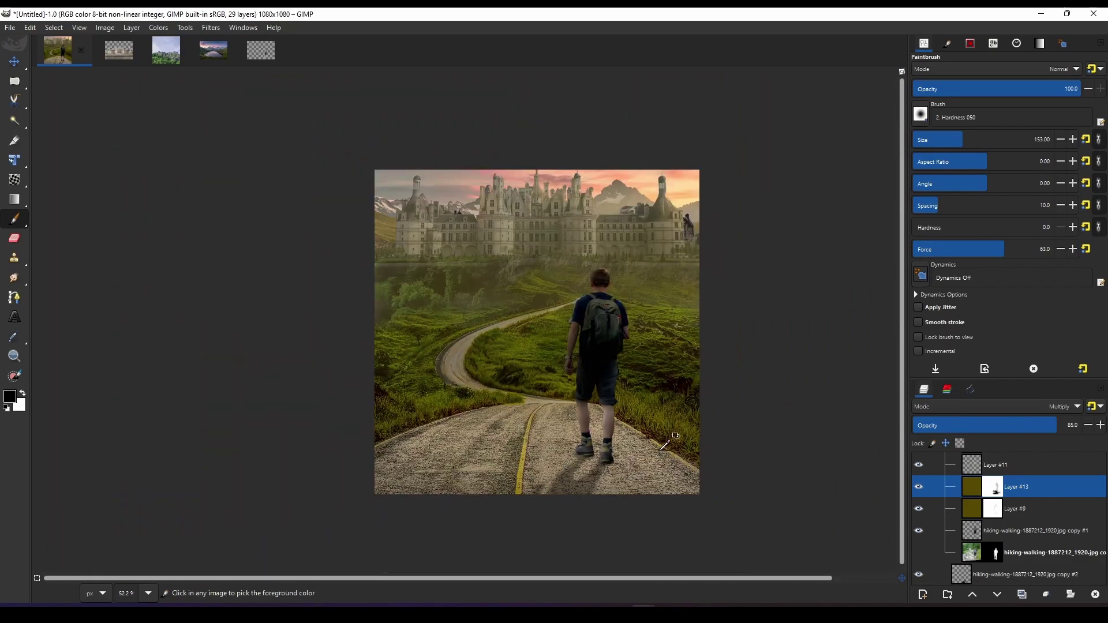
scroll(407, 465, "up", 4)
Create new Layer #14 and fill it with the golden-brown colour bb9643.
left_click(922, 594)
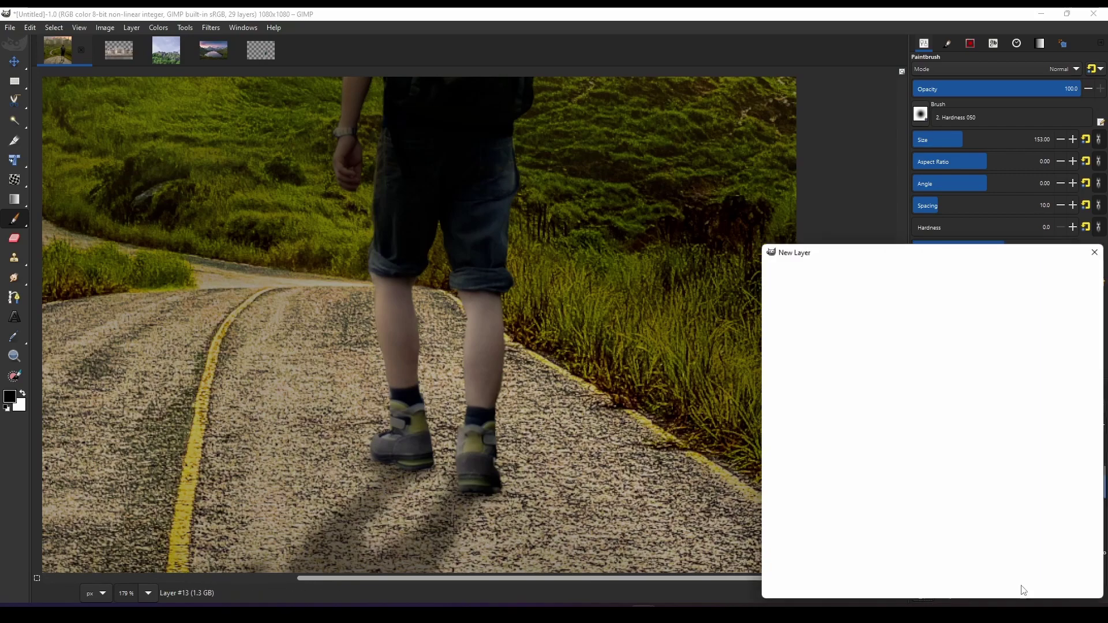
left_click(1019, 586)
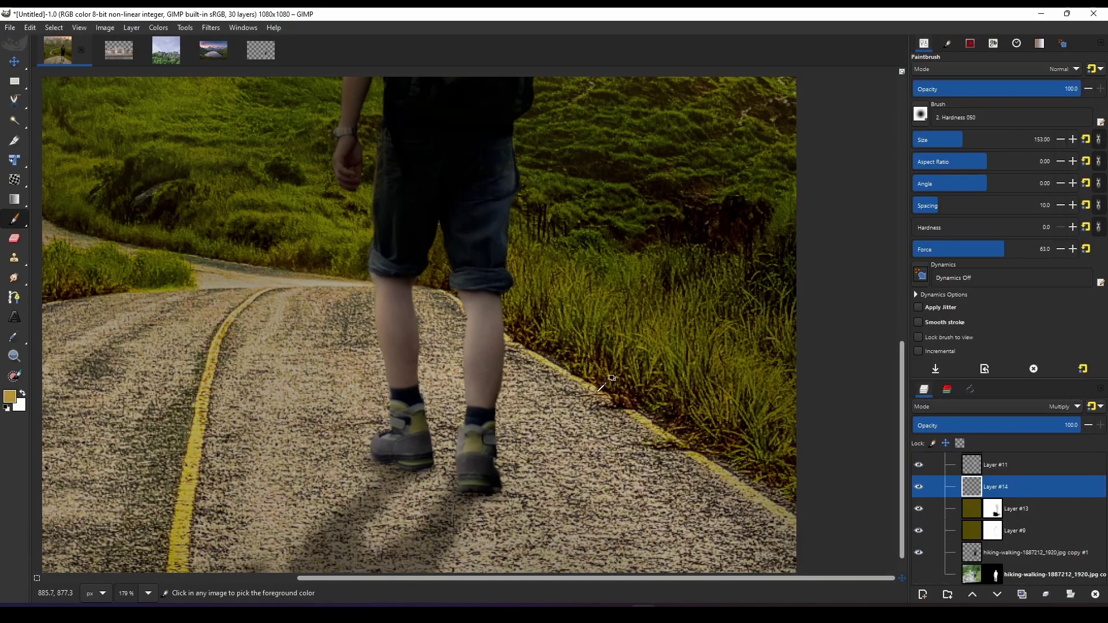
left_click(9, 396)
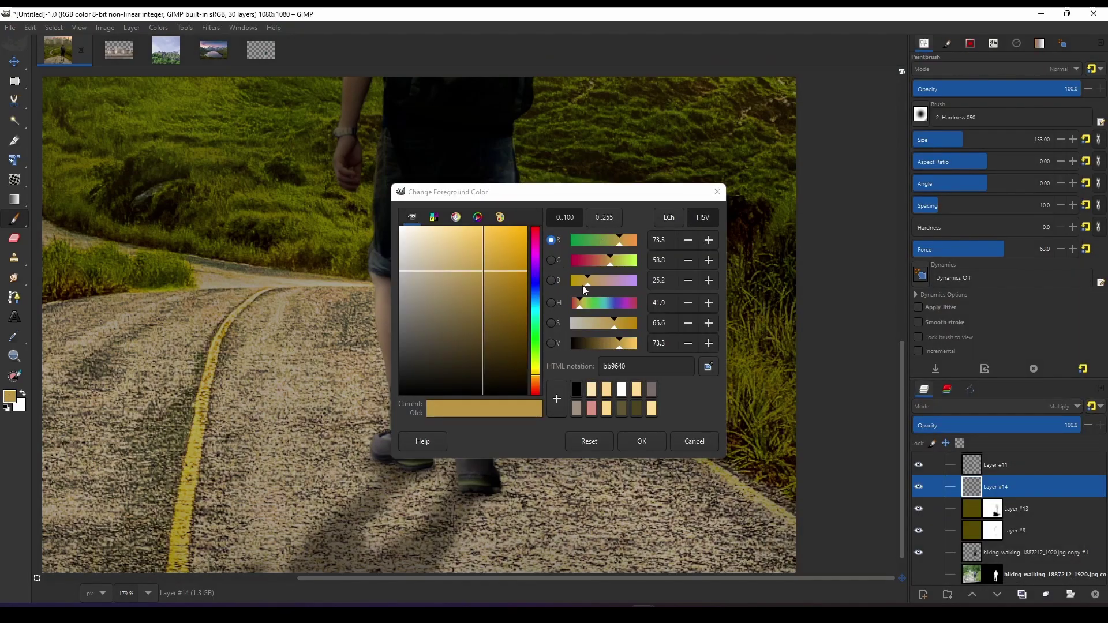
left_click_drag(596, 325, 632, 325)
left_click(642, 441)
left_click(9, 395)
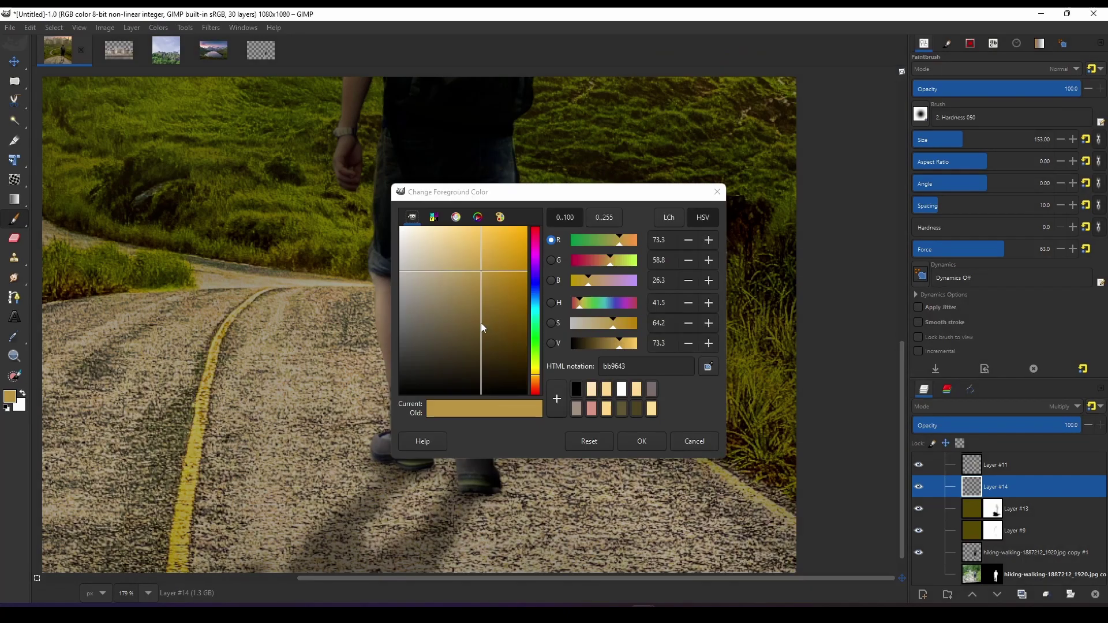
left_click(642, 441)
key("ctrl+comma")
Lower Layer #14's opacity to 38, add a black mask, and switch to white for painting.
left_click_drag(991, 420, 981, 425)
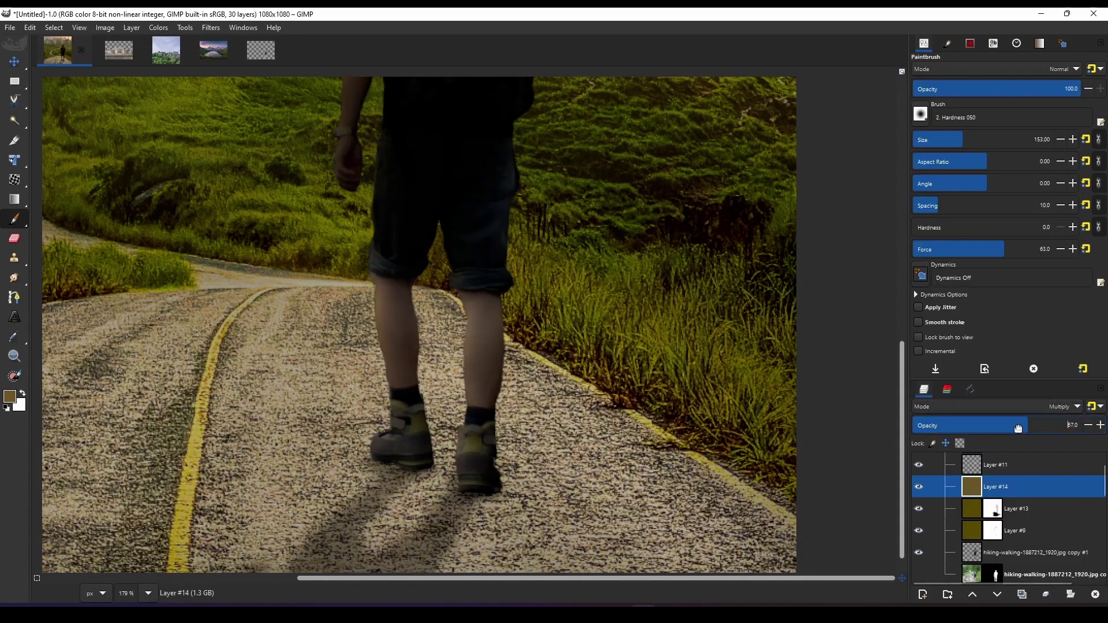
key("minus")
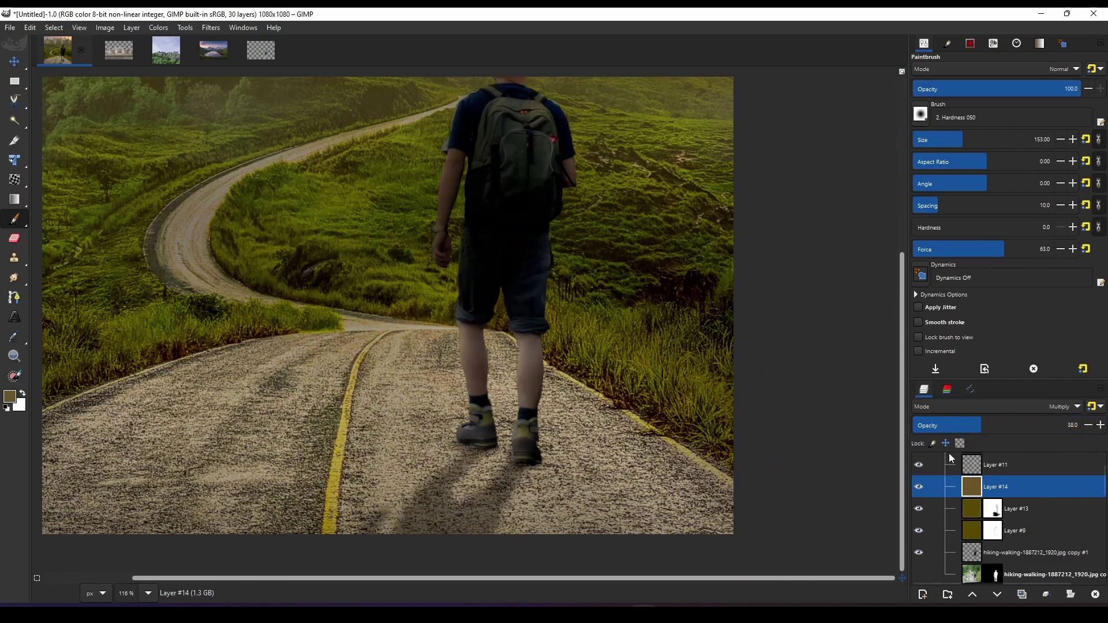
right_click(996, 486)
left_click(1016, 509)
key("Return")
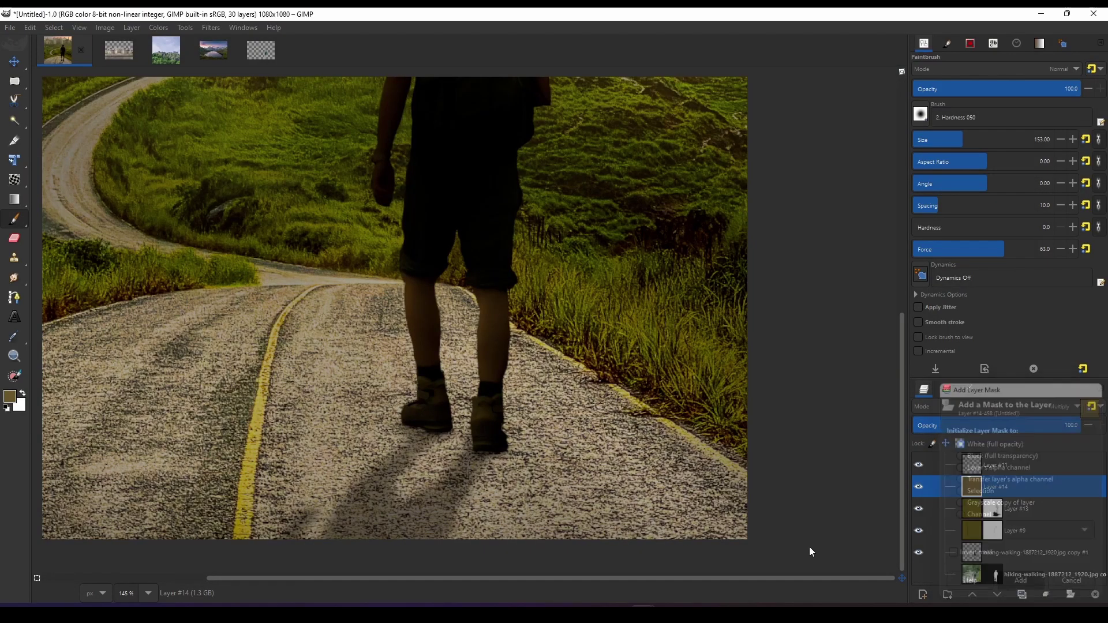
left_click(158, 27)
left_click(167, 178)
scroll(505, 397, "up", 3)
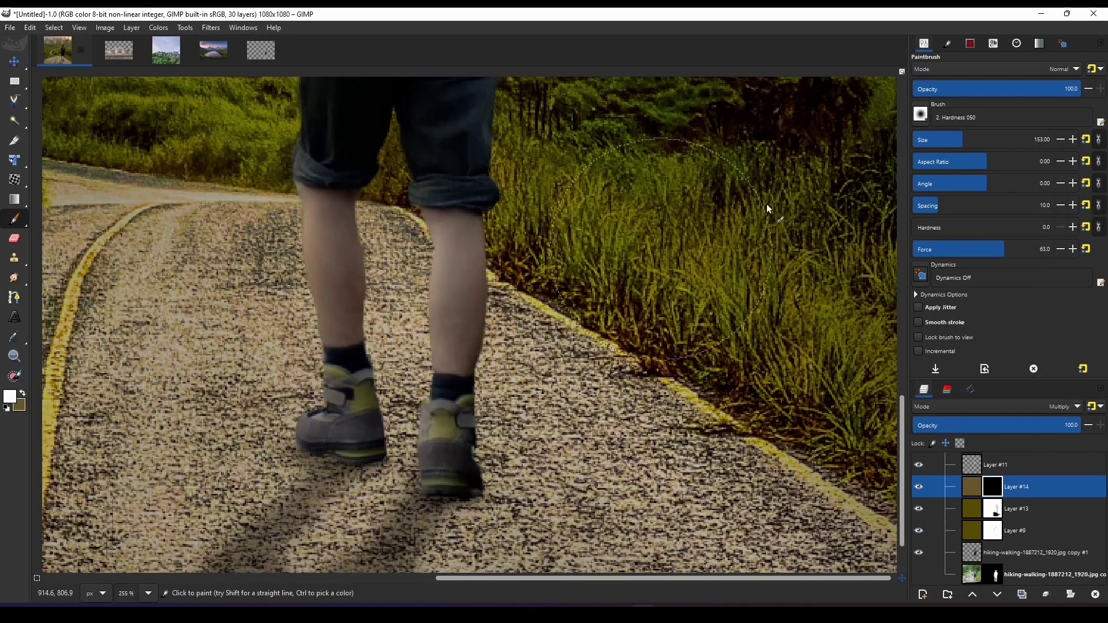
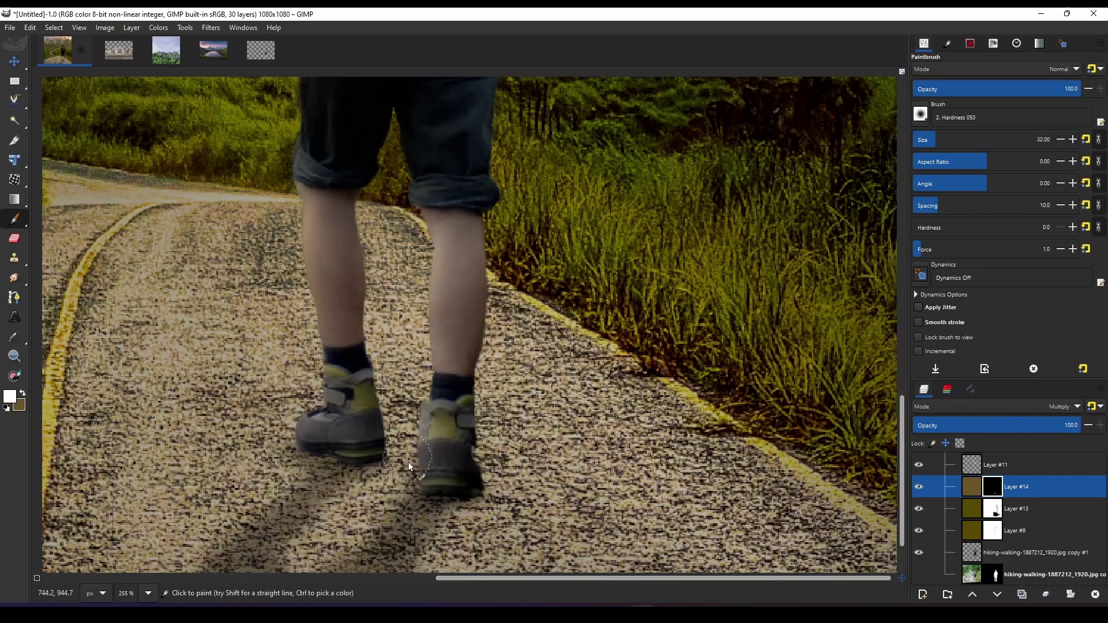
Vary the brush size and shade Layer #14's mask around the hiker's legs and shoes.
scroll(488, 531, "up", 3)
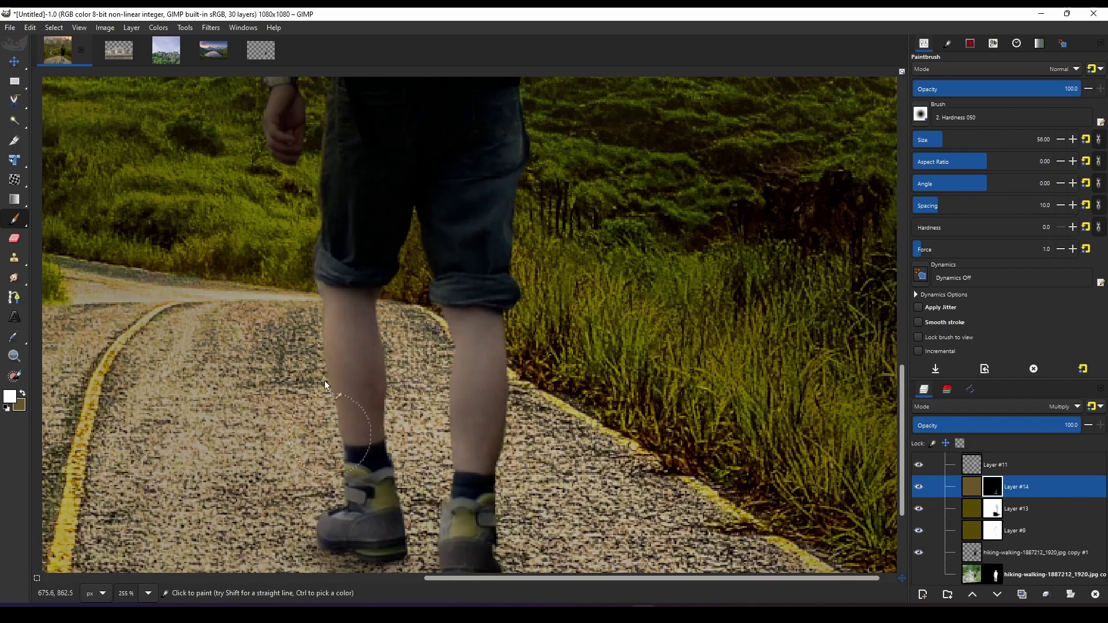
scroll(342, 472, "down", 3)
scroll(507, 445, "up", 3)
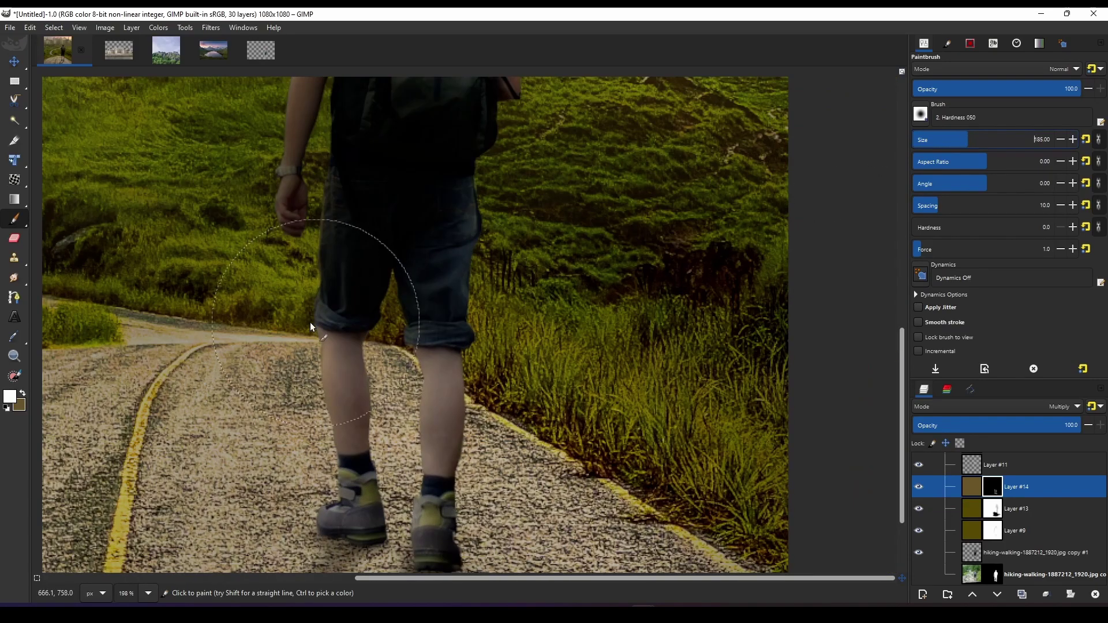
scroll(367, 261, "left", 3)
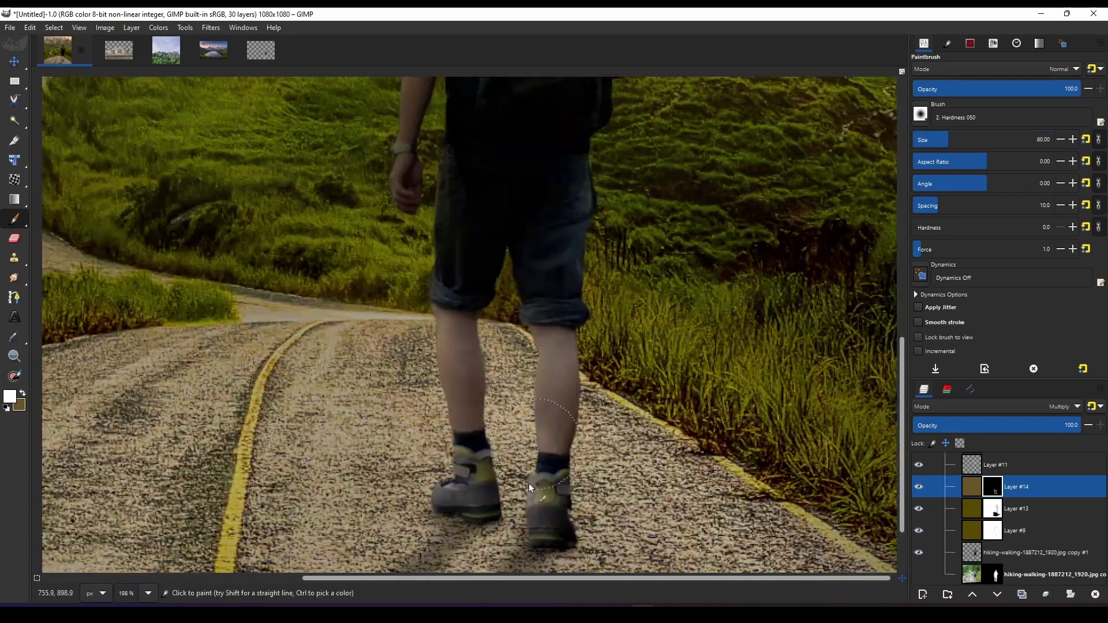
scroll(526, 392, "down", 5)
scroll(577, 404, "up", 3)
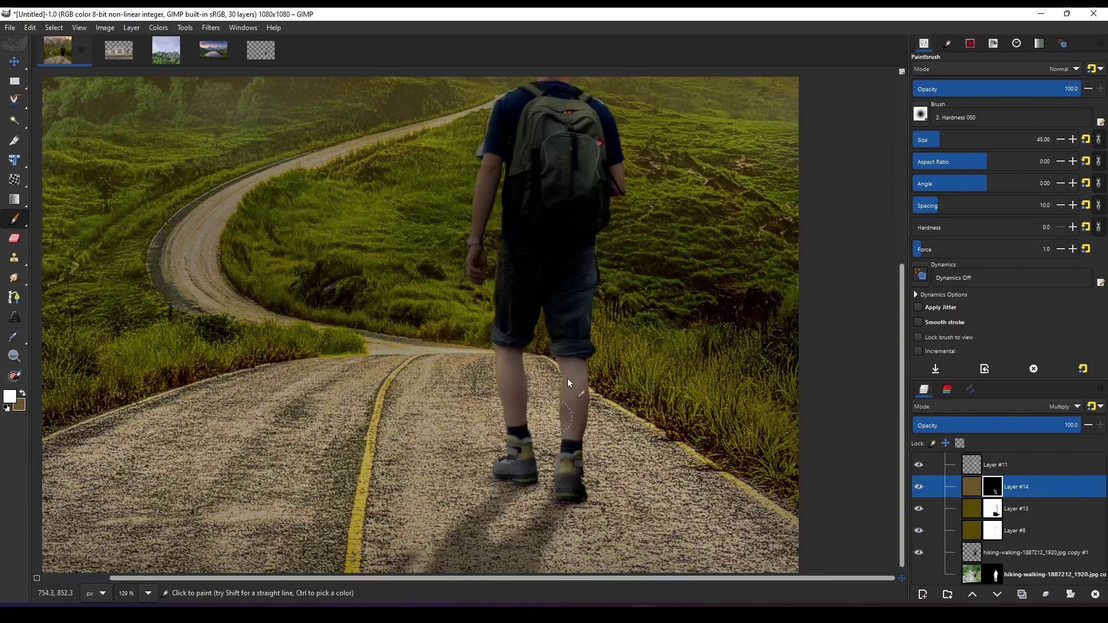
scroll(571, 398, "down", 3)
scroll(607, 483, "down", 1)
scroll(607, 482, "up", 3)
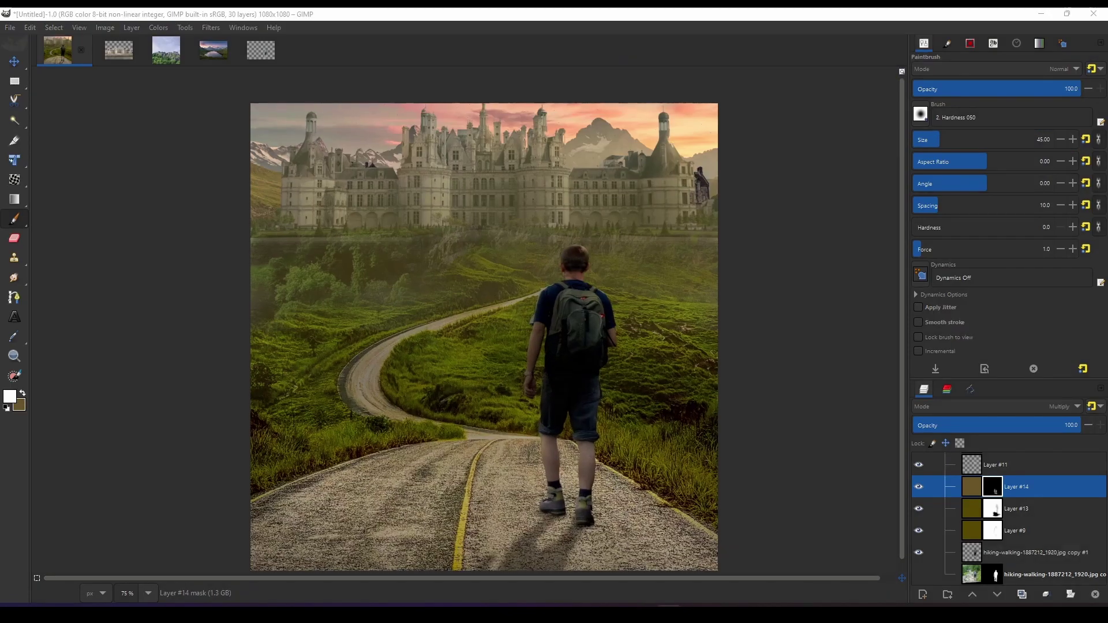
scroll(983, 491, "up", 3)
Add rays.jpg to Layer Group #5, flip it horizontally, move it up, and set Screen mode.
left_click(945, 463)
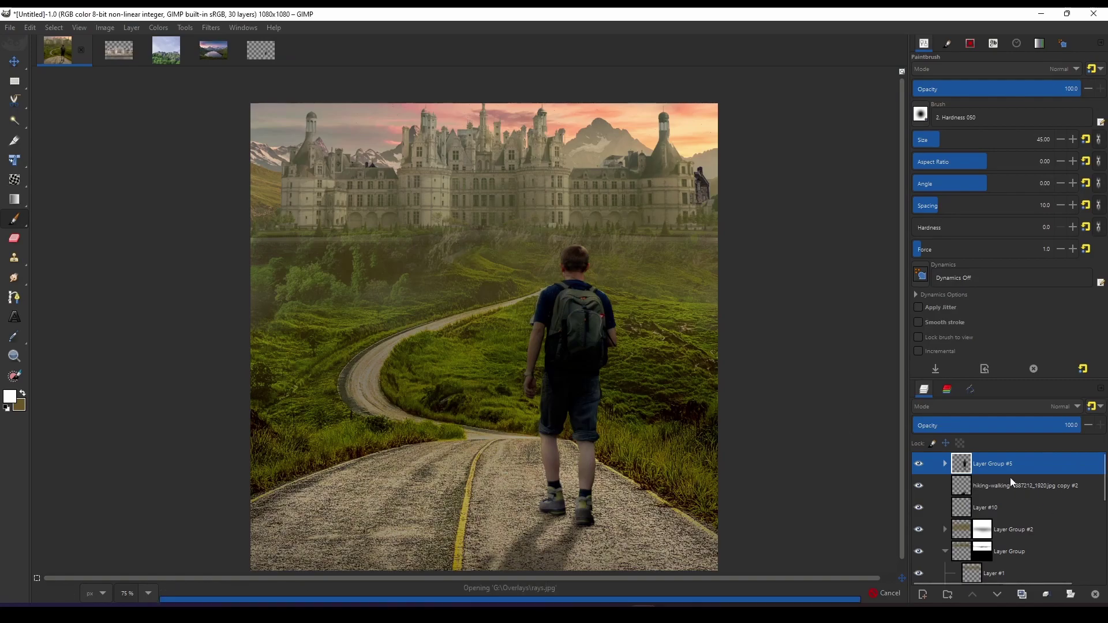
left_click_drag(1010, 476, 988, 462)
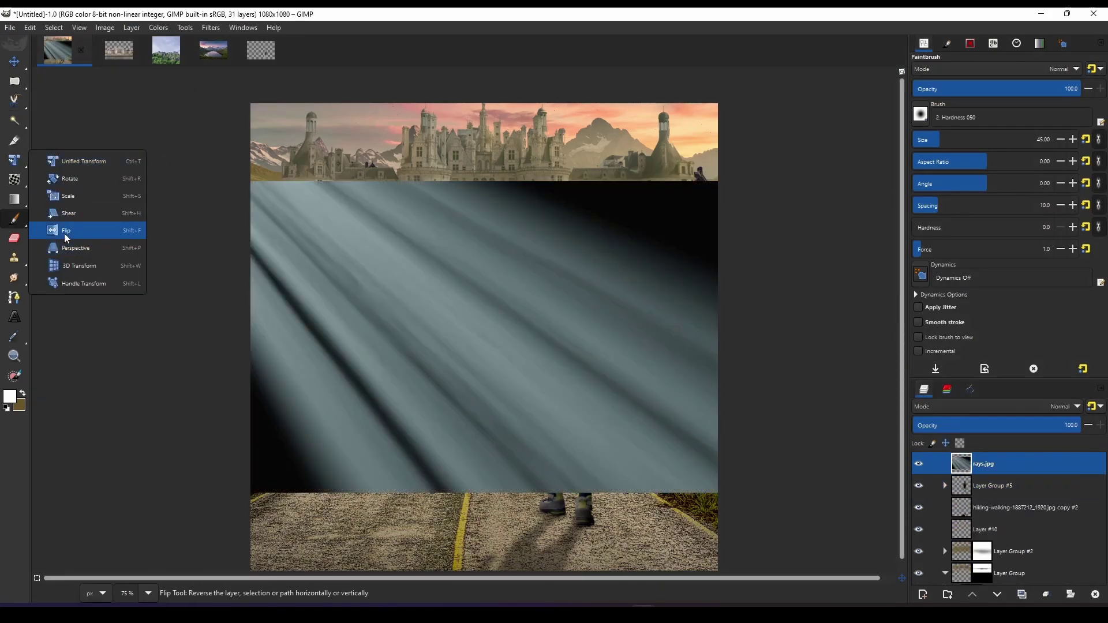
left_click(75, 225)
left_click(563, 347)
key("m")
left_click_drag(564, 346, 576, 170)
left_click(981, 406)
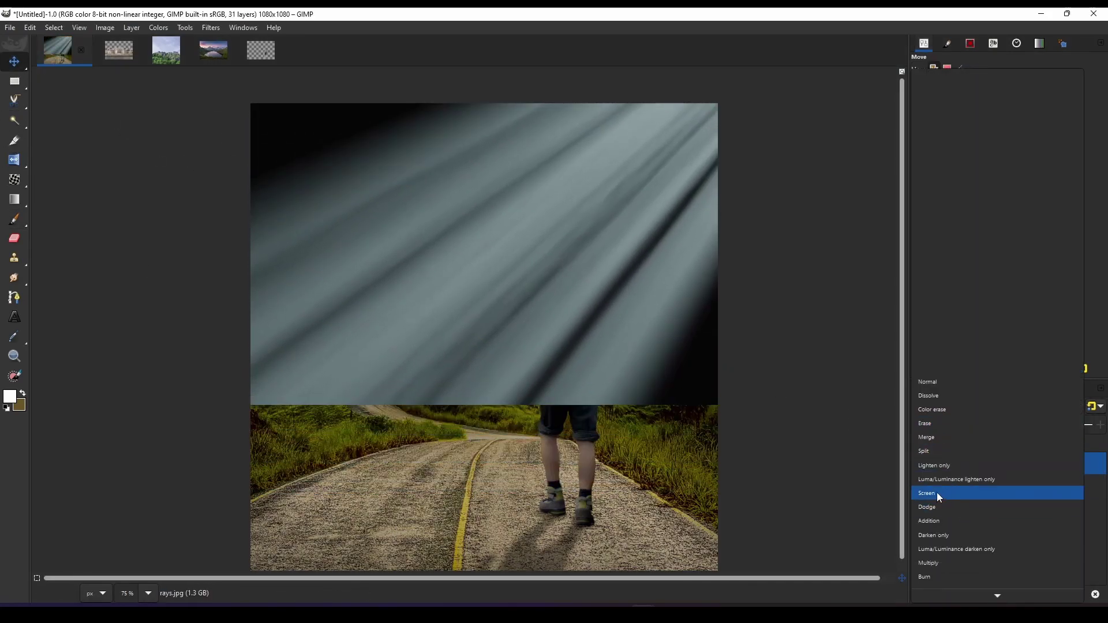
left_click(940, 492)
Colorize the rays layer with a golden yellow tint.
left_click(158, 27)
left_click(177, 320)
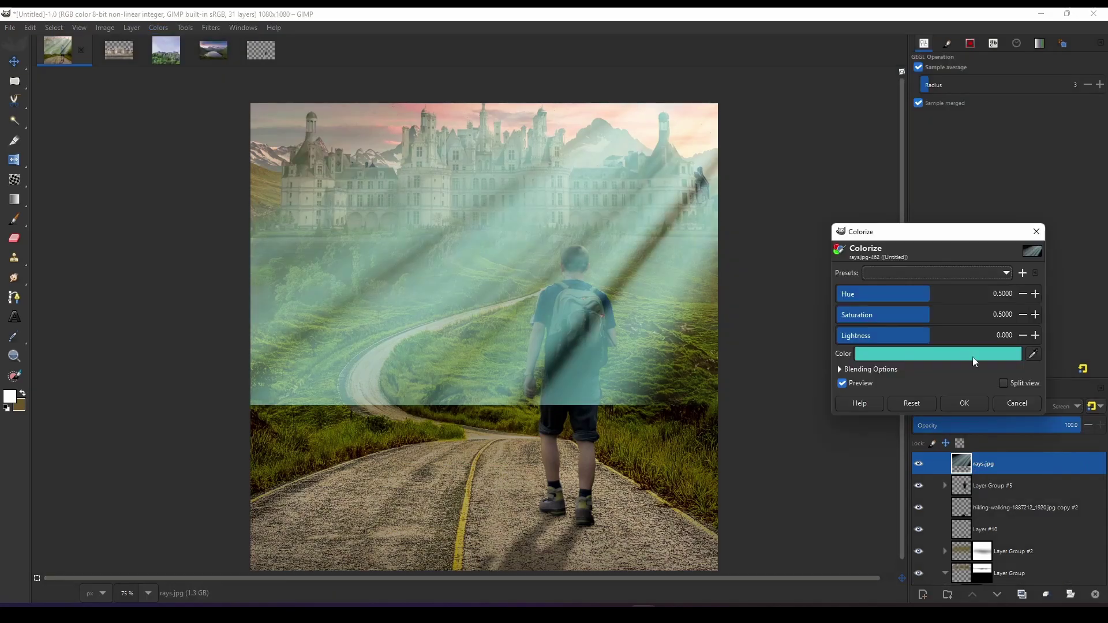
left_click_drag(923, 293, 904, 294)
left_click(918, 353)
left_click(1019, 457)
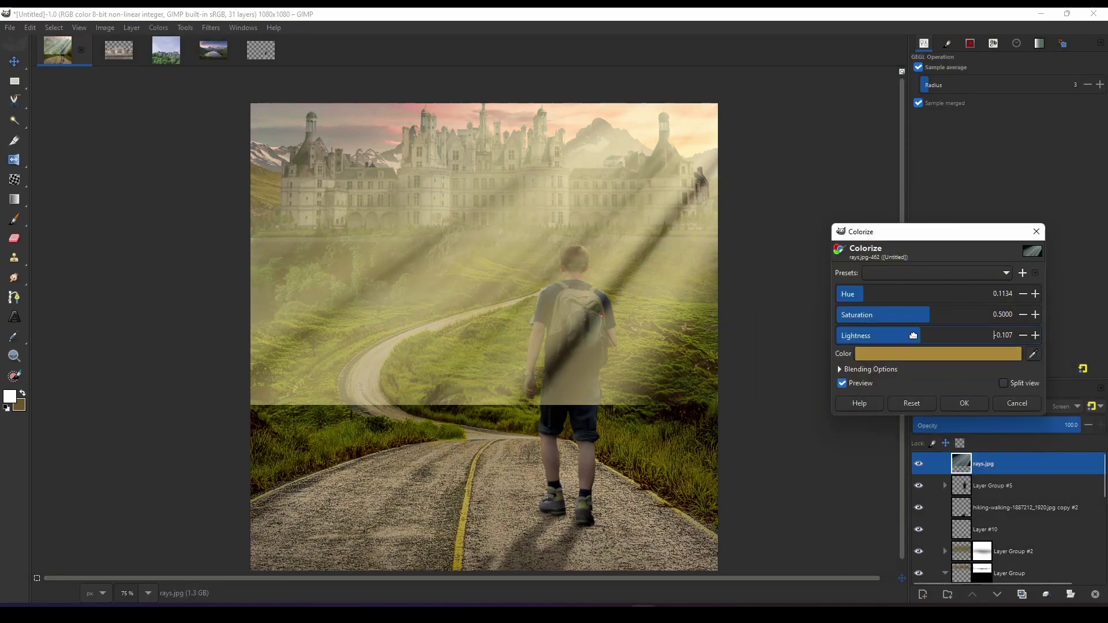
left_click(883, 335)
left_click(963, 403)
Duplicate the rays layer, hide the original, and apply Levels black 46, gamma 0.86 to the copy.
key("shift+ctrl+d")
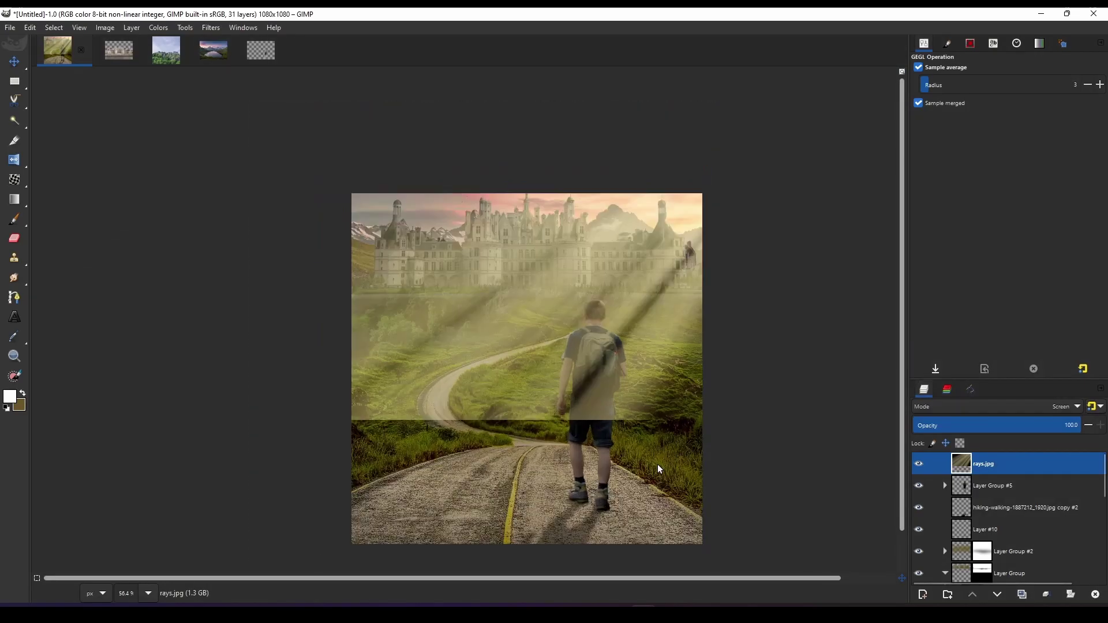
key("plus")
key("plus")
left_click(919, 486)
left_click(159, 27)
left_click(170, 151)
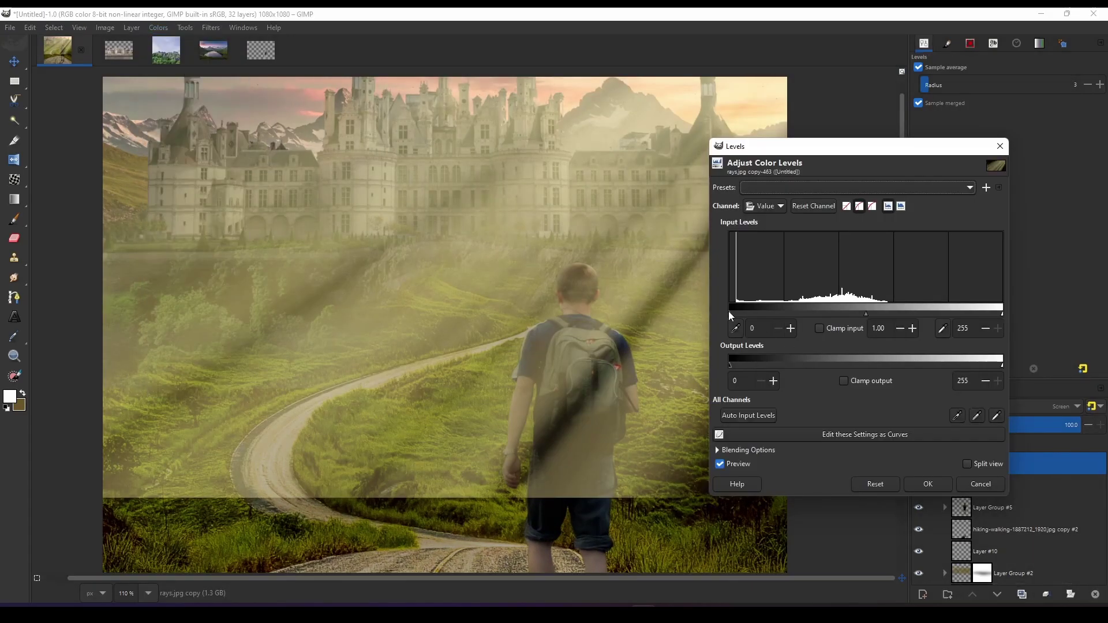
left_click_drag(730, 312, 778, 321)
left_click_drag(890, 314, 898, 314)
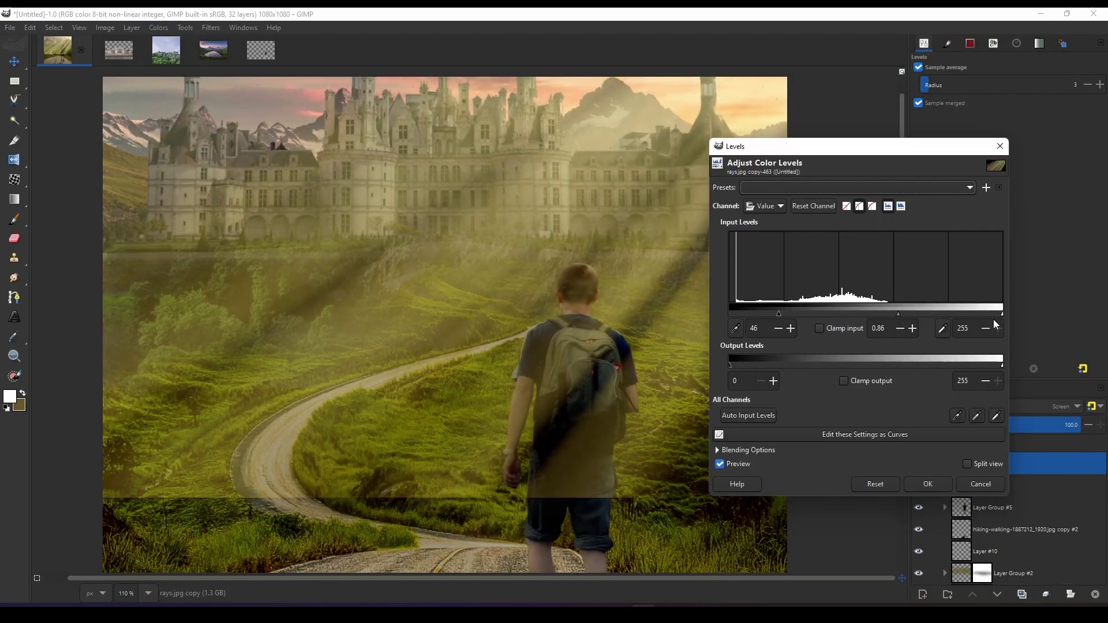
left_click(927, 484)
Add a white mask to the rays copy and paint it black with a ~226 px brush.
key("minus")
key("minus")
key("minus")
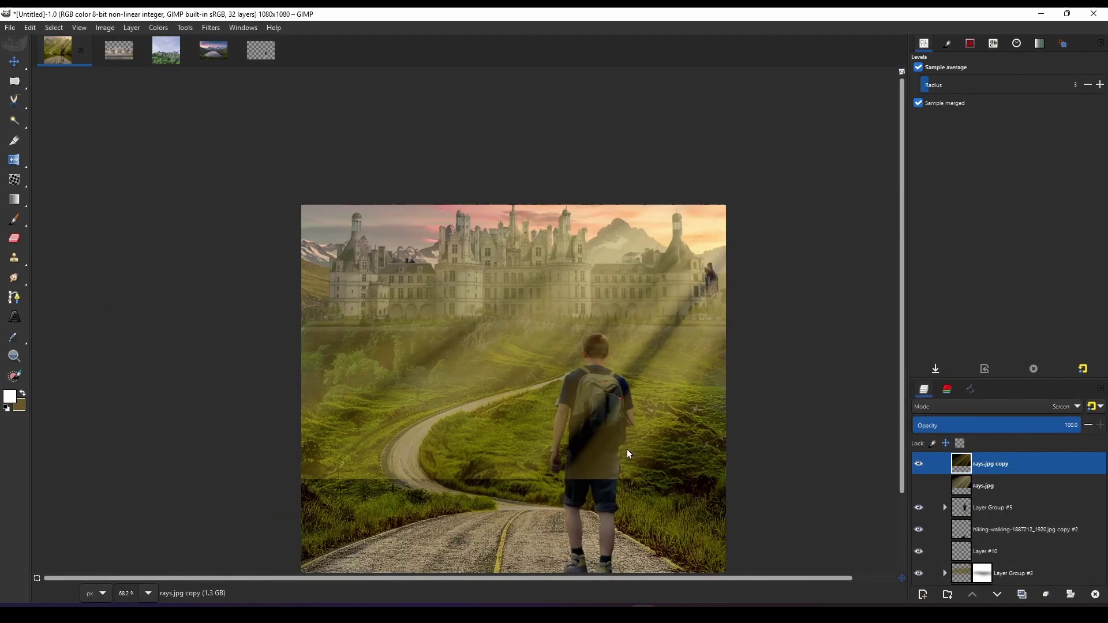
key("plus")
key("plus")
key("plus")
left_click(1071, 594)
left_click(1022, 584)
key("p")
key("d")
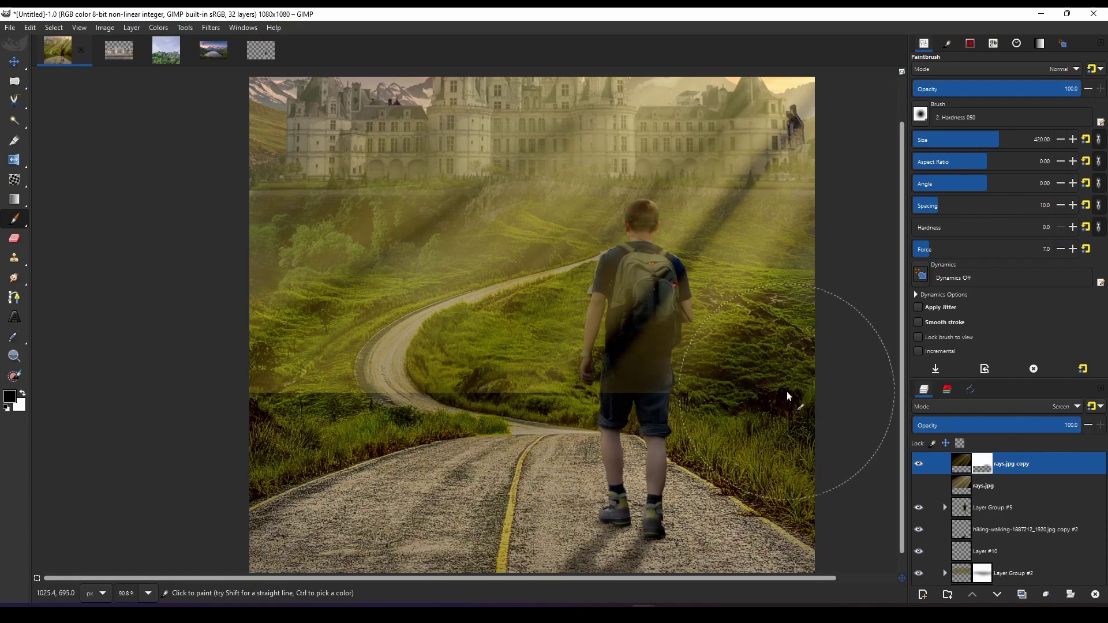
left_click(970, 145)
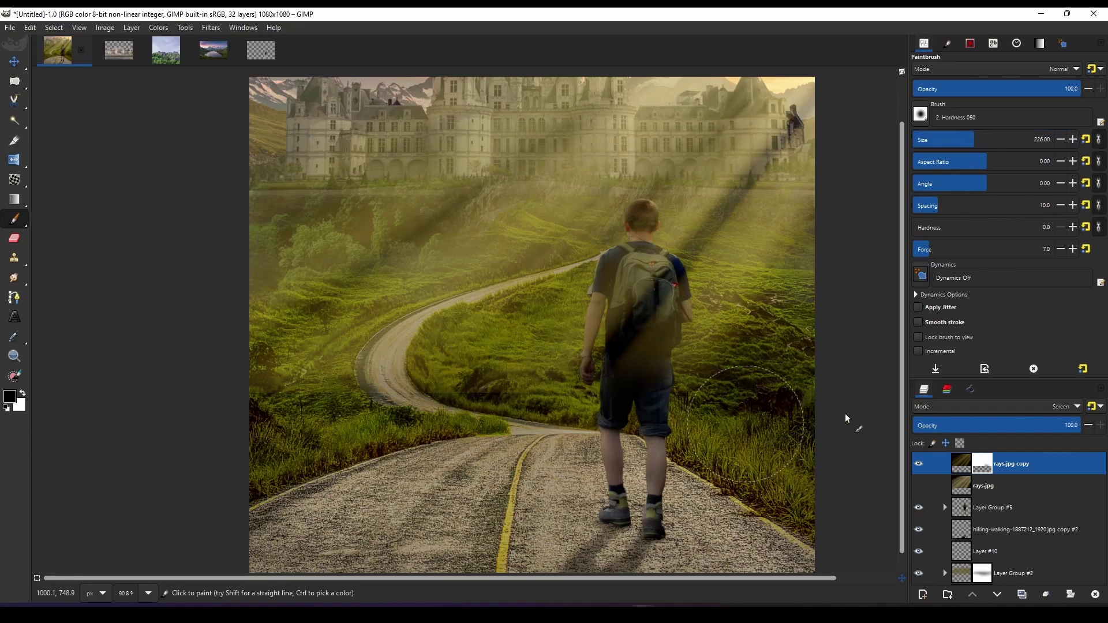
scroll(847, 417, "down", 3)
scroll(847, 418, "up", 2)
Move the rays copy below Layer Group #5 at 35% opacity.
left_click_drag(1012, 463, 1013, 519)
left_click(999, 425)
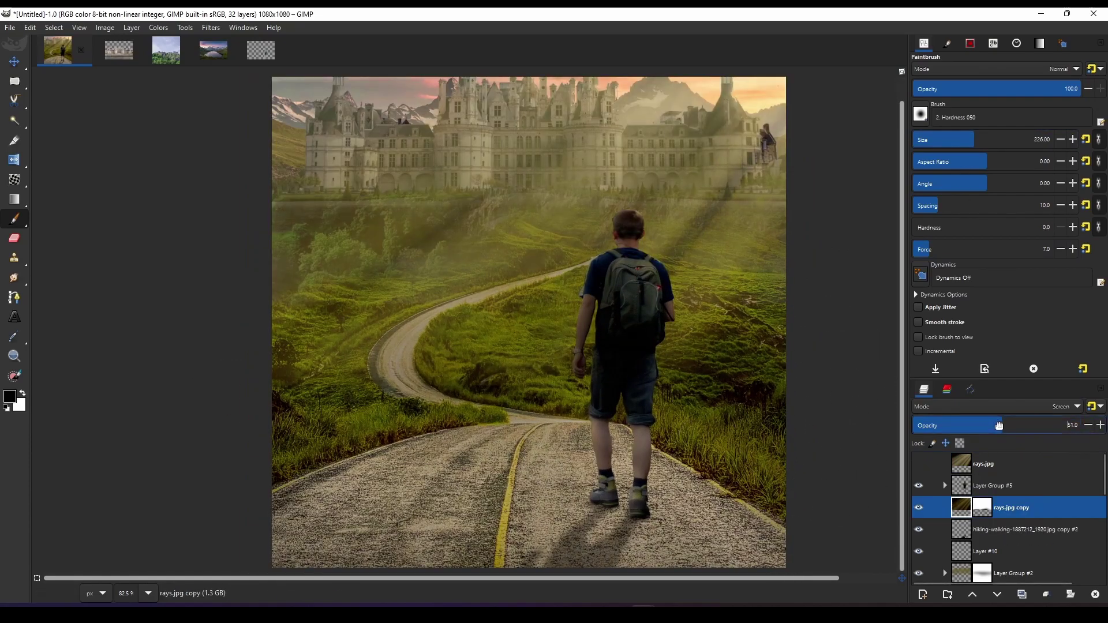
scroll(699, 436, "down", 1)
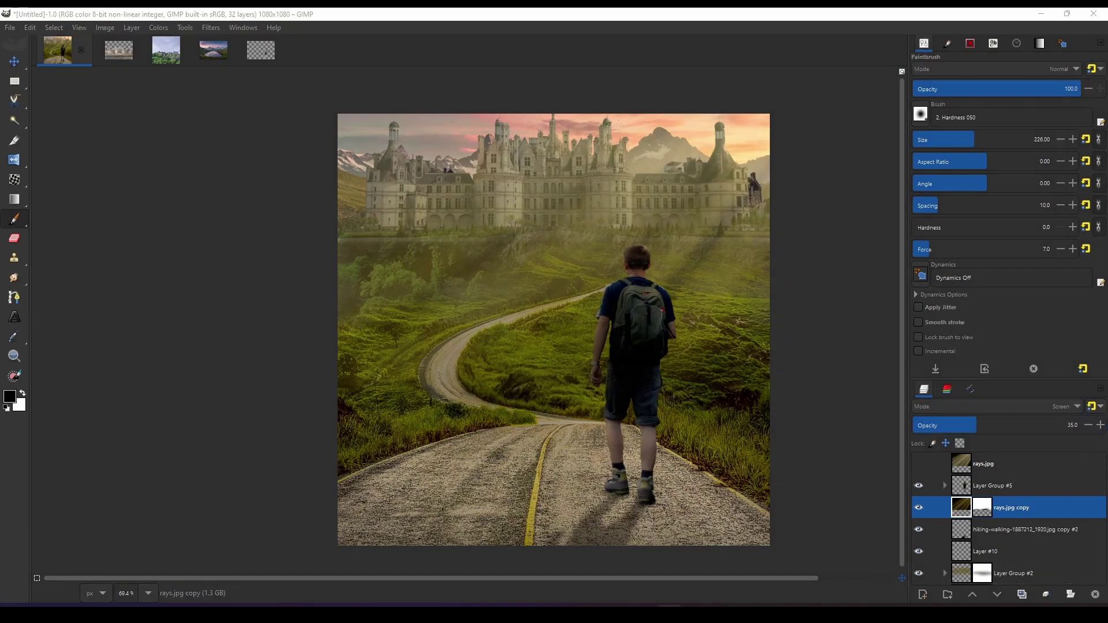
Add a layer mask to the hiking-walking copy #2 layer.
left_click(931, 531)
left_click(1070, 595)
left_click(946, 581)
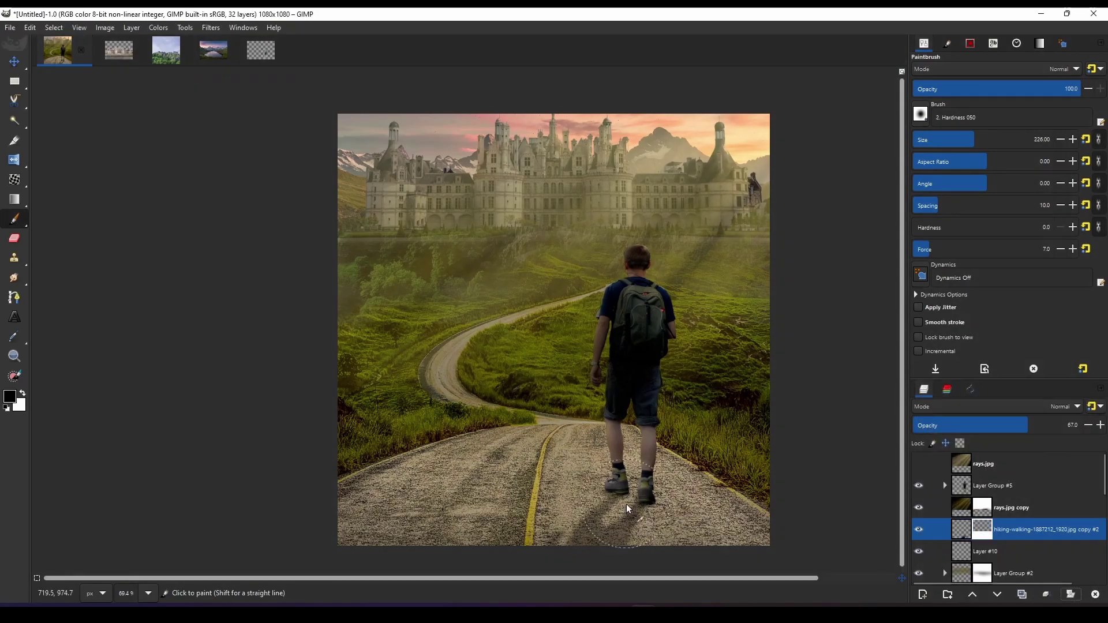
scroll(619, 440, "up", 2)
key("g")
left_click_drag(392, 483, 478, 427)
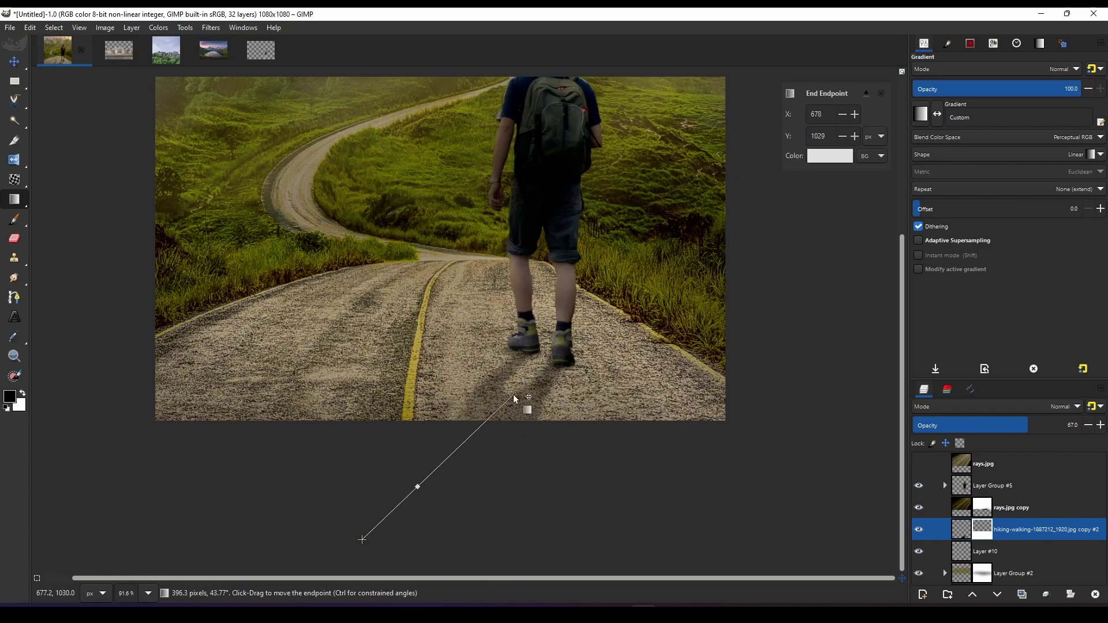
left_click_drag(362, 539, 351, 536)
scroll(579, 440, "down", 3)
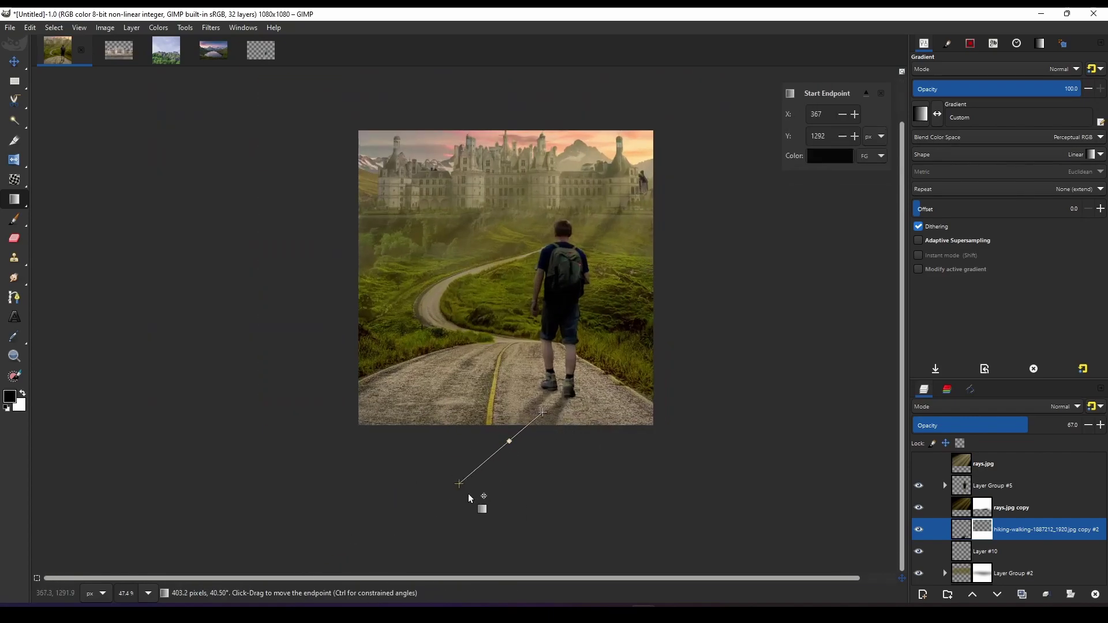
scroll(469, 497, "up", 2)
scroll(551, 477, "up", 1)
left_click(558, 336)
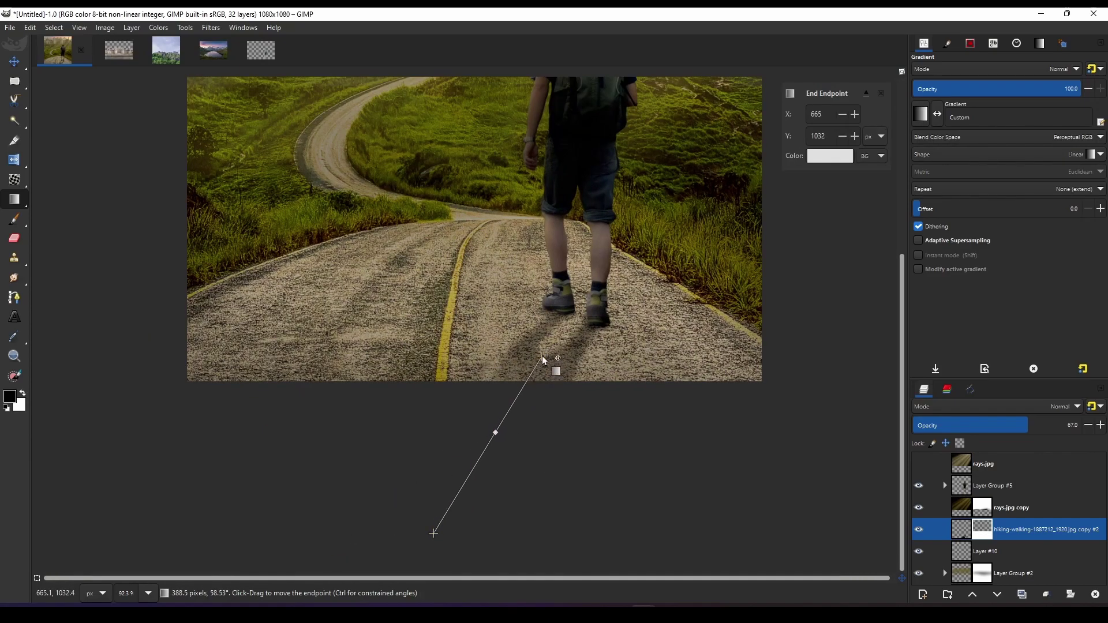
key("m")
scroll(601, 496, "down", 3)
scroll(600, 496, "up", 3)
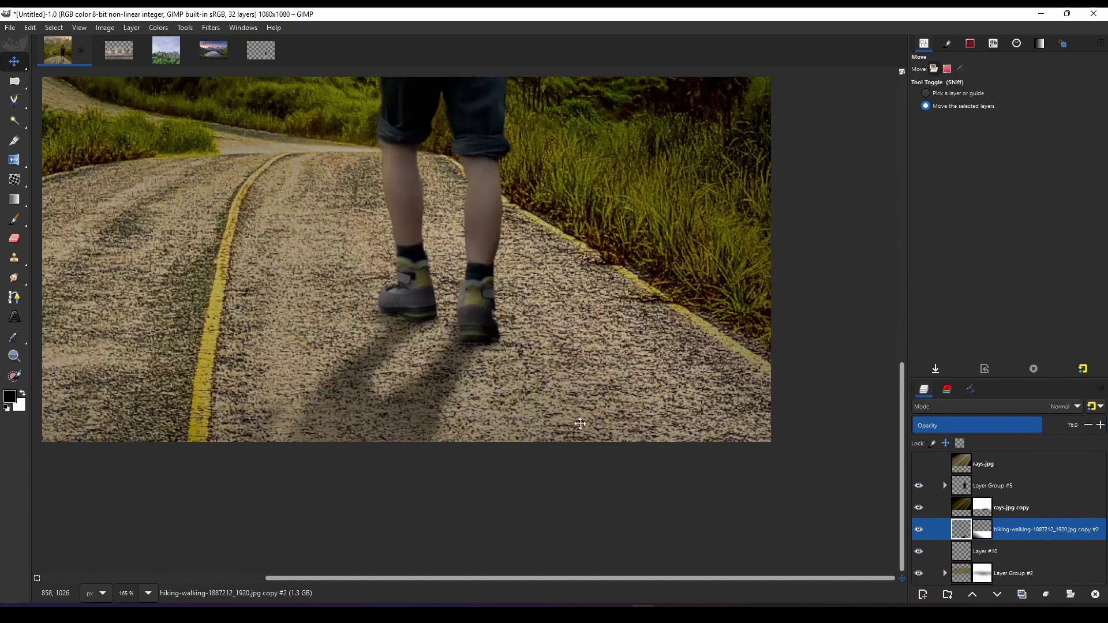
scroll(597, 473, "up", 2)
left_click(935, 551)
scroll(595, 452, "up", 1)
scroll(595, 452, "up", 1)
key("p")
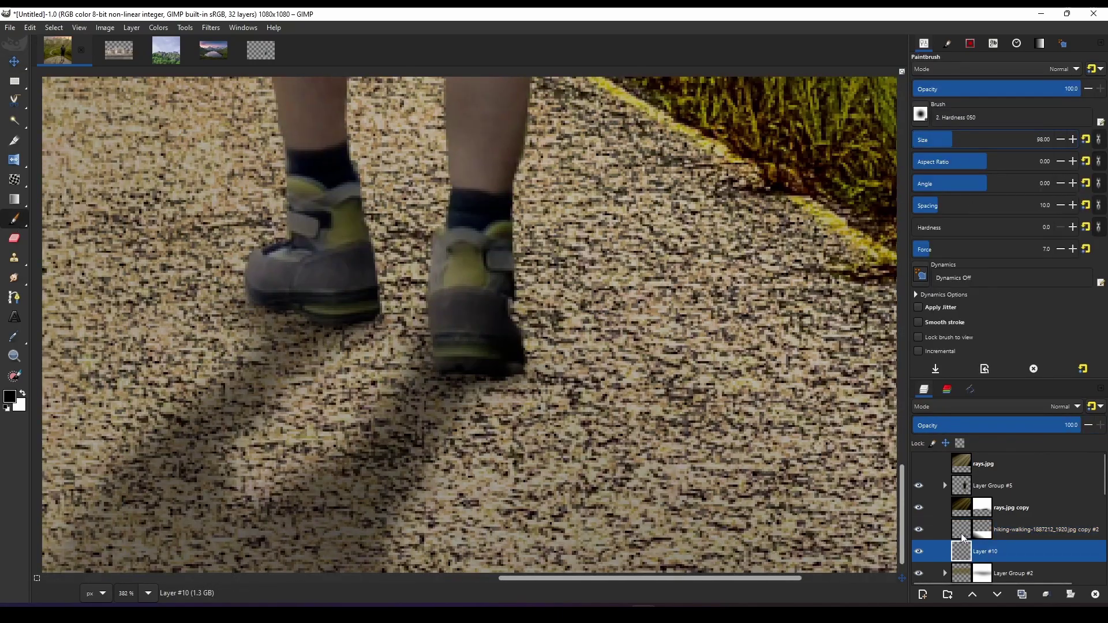
left_click(962, 529)
scroll(469, 324, "up", 1)
left_click(934, 141)
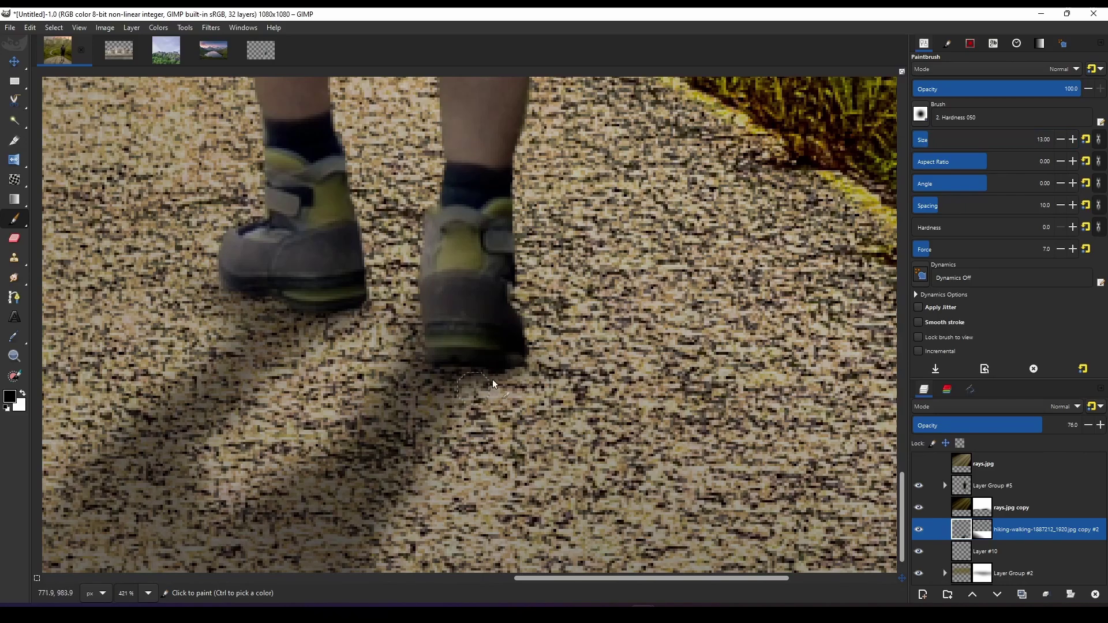
scroll(269, 383, "down", 10)
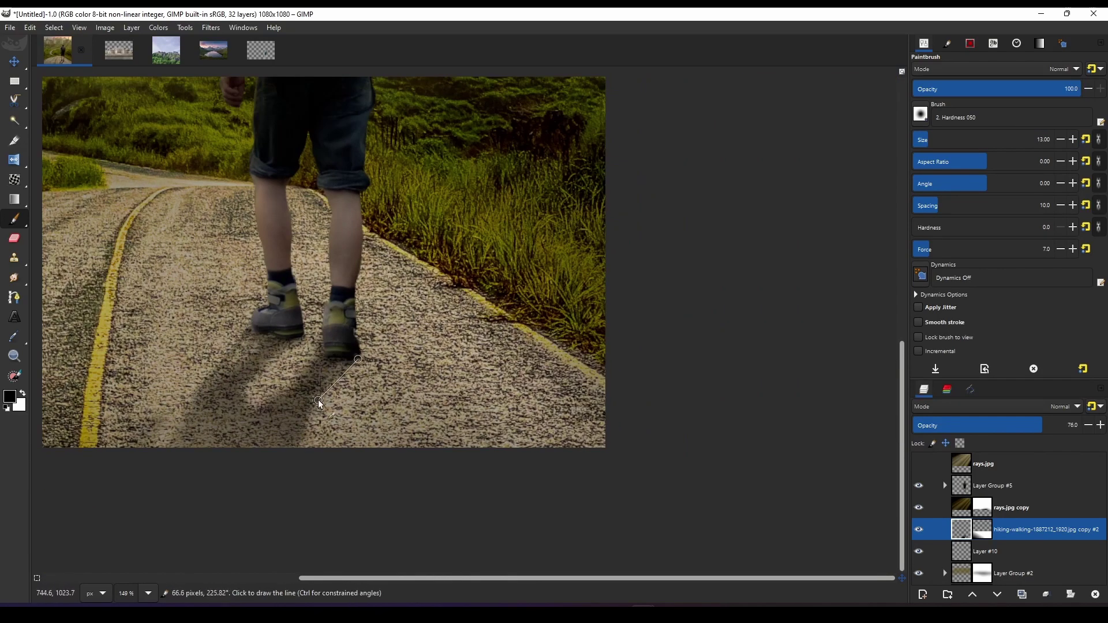
scroll(333, 413, "down", 10)
scroll(460, 480, "up", 15)
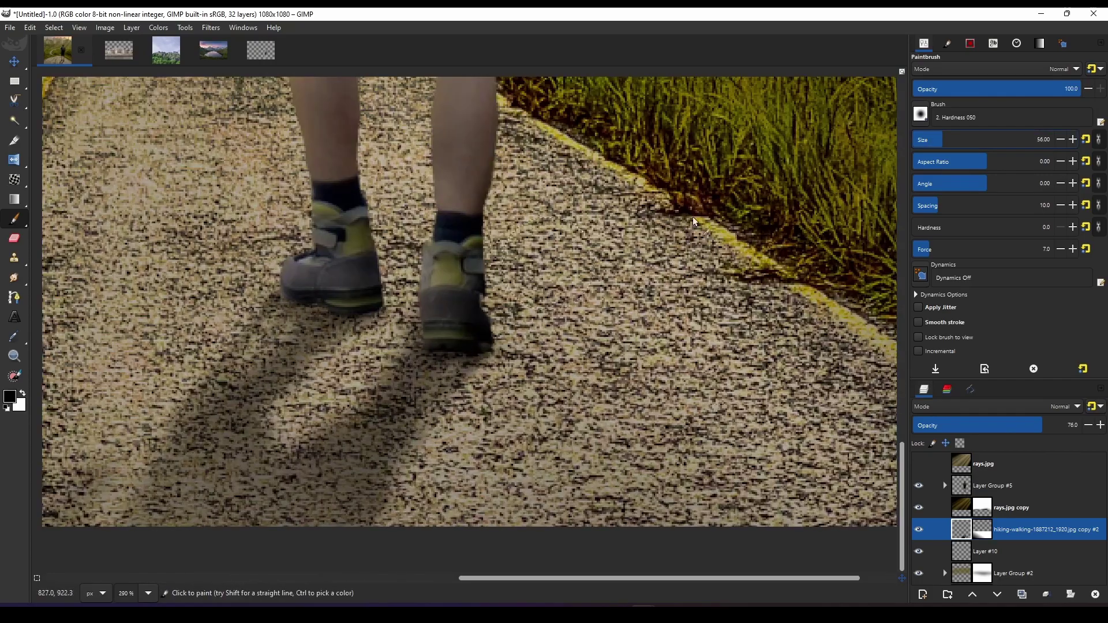
scroll(377, 318, "down", 8)
scroll(369, 357, "up", 8)
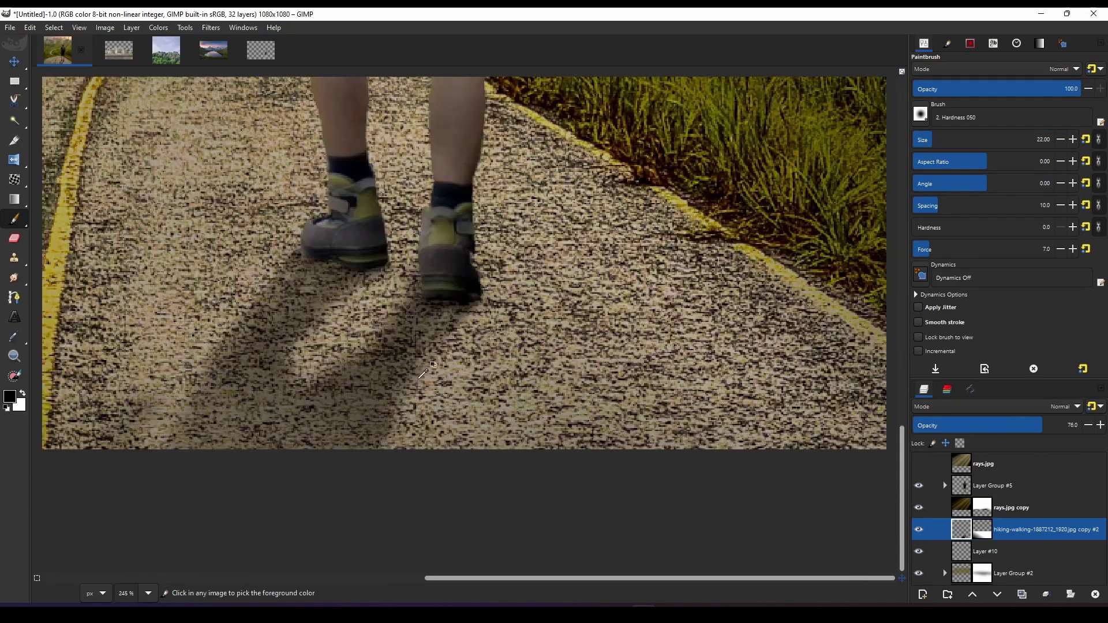
scroll(367, 375, "up", 2)
scroll(368, 383, "up", 2)
scroll(370, 384, "up", 2)
scroll(278, 274, "left", 3)
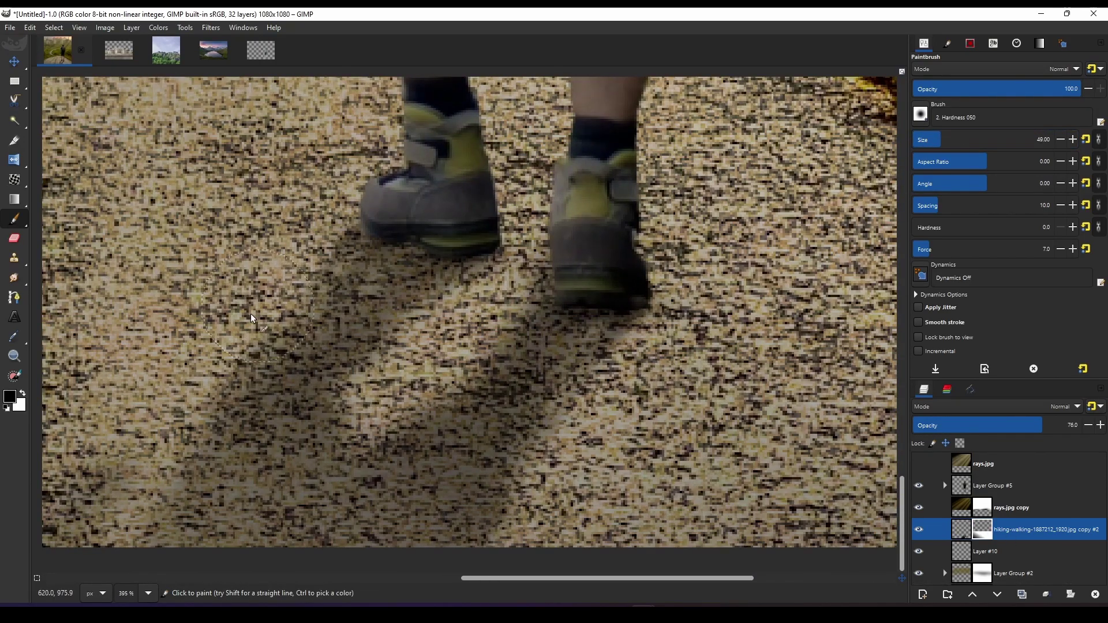
scroll(212, 408, "down", 10)
scroll(569, 440, "up", 1)
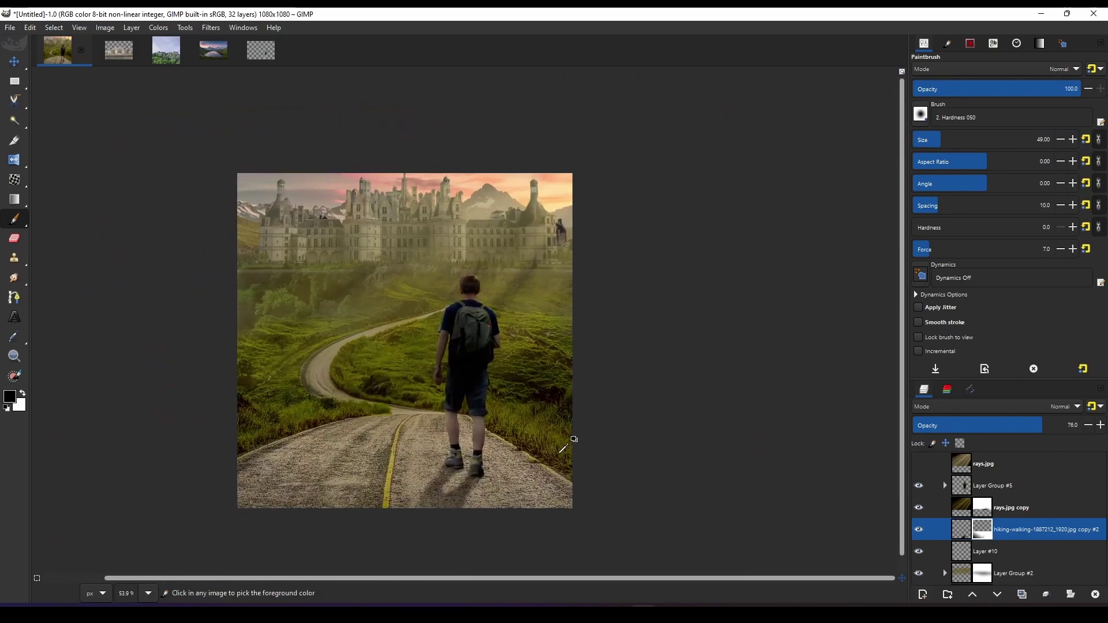
scroll(569, 440, "up", 1)
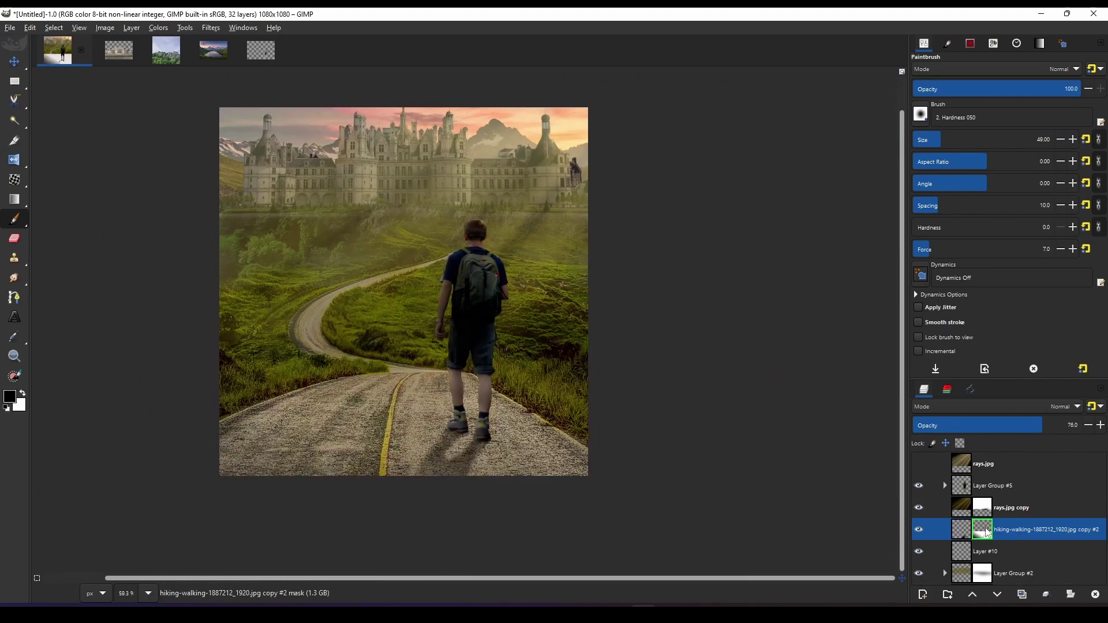
right_click(988, 530)
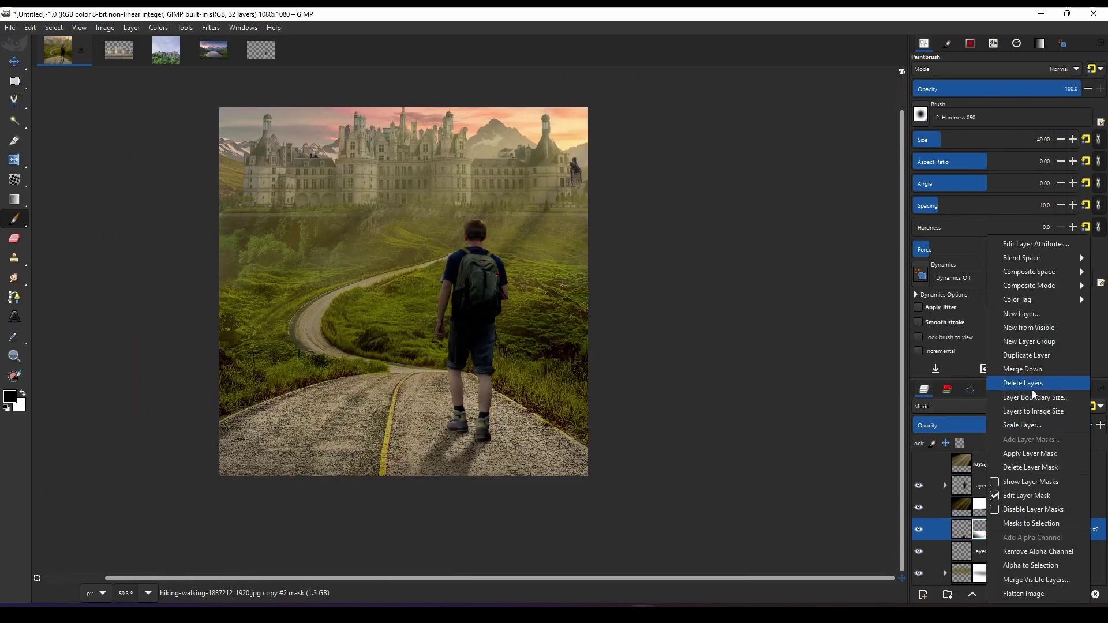
left_click(1026, 509)
left_click(991, 528, "ctrl")
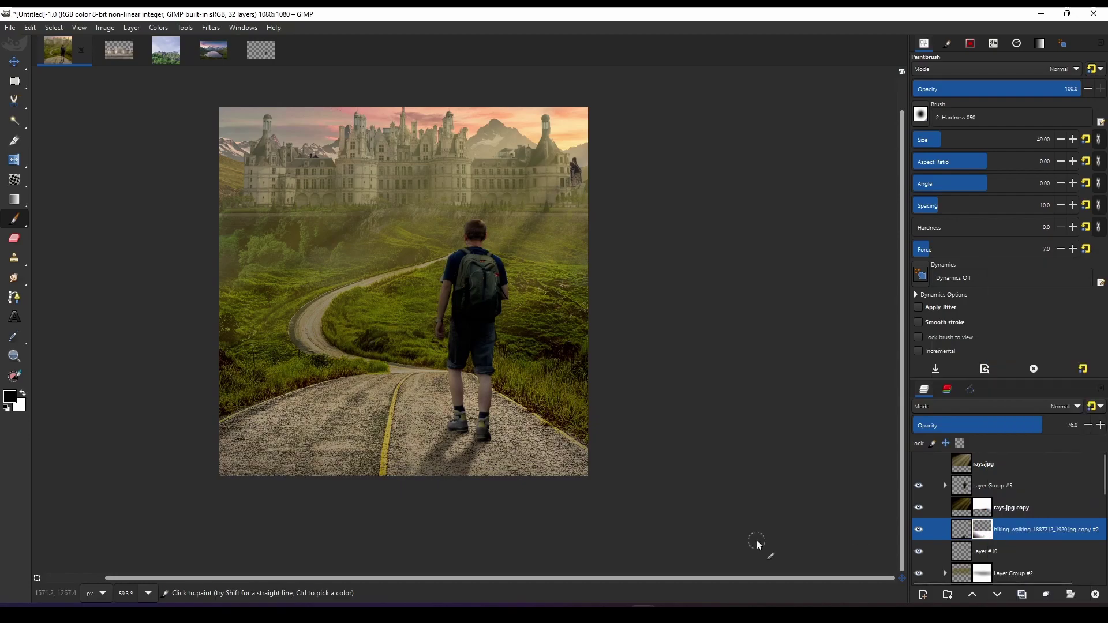
scroll(658, 435, "down", 3)
scroll(656, 433, "up", 5)
scroll(754, 452, "down", 1)
scroll(734, 448, "down", 2)
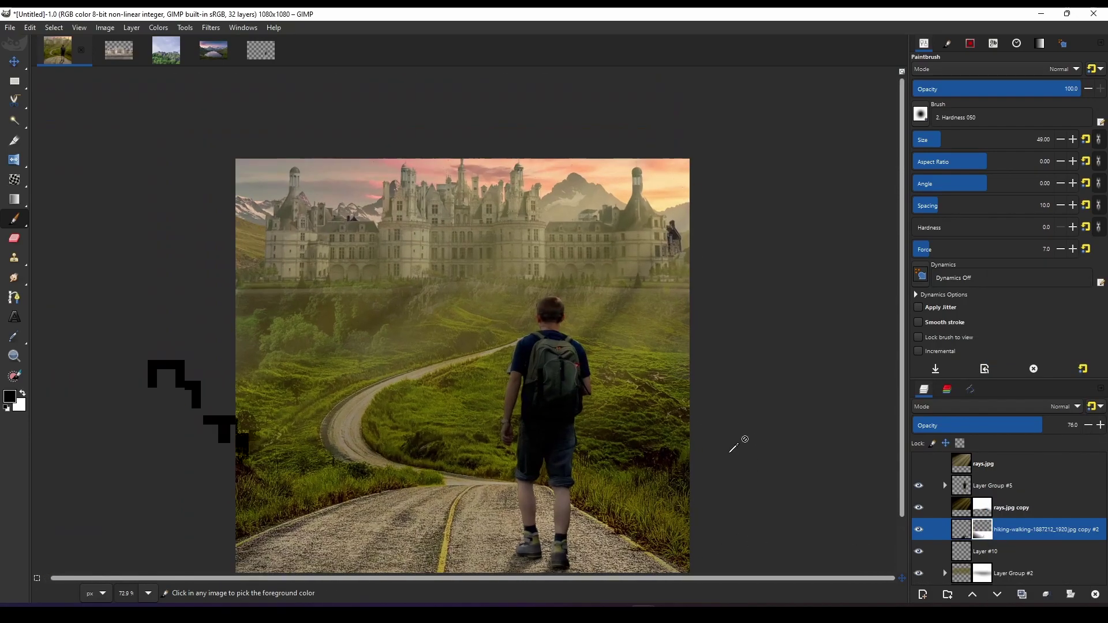
scroll(734, 448, "down", 1)
scroll(733, 404, "down", 1)
scroll(731, 361, "up", 1)
scroll(1001, 515, "down", 4)
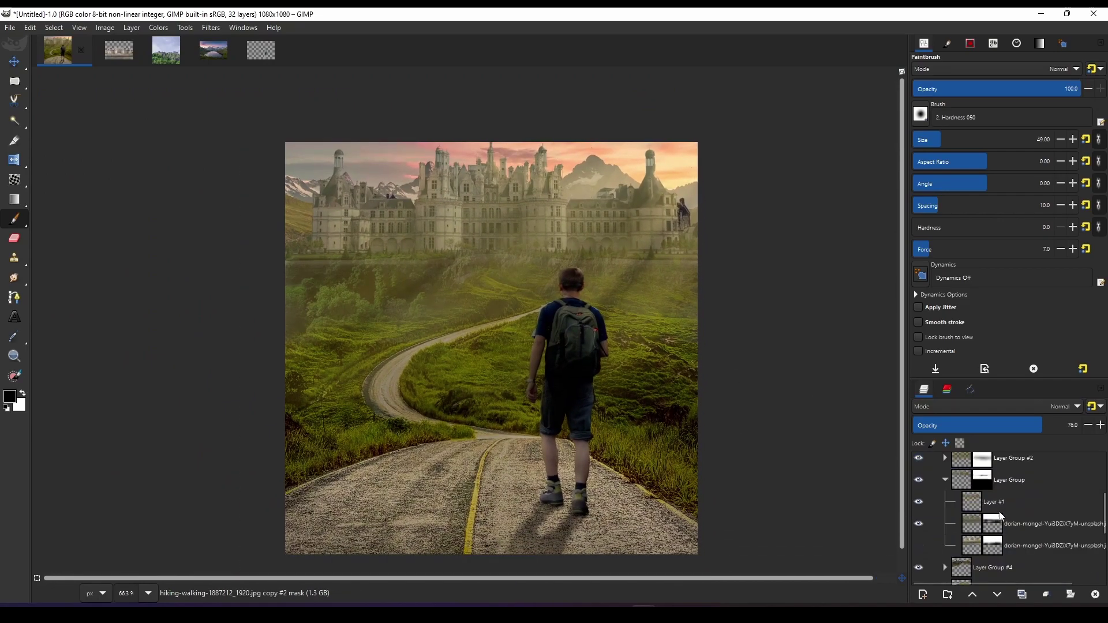
Create a black-filled Multiply layer above Layer #1 at 71% opacity.
left_click(1001, 507)
key("shift+ctrl+n")
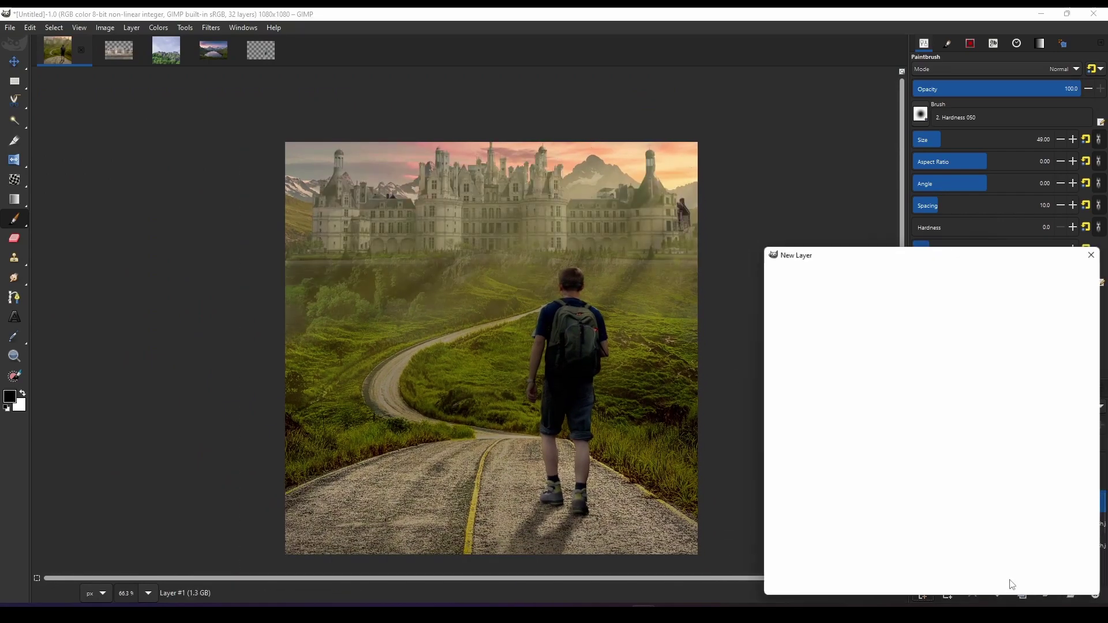
left_click(1011, 585)
left_click(1029, 425)
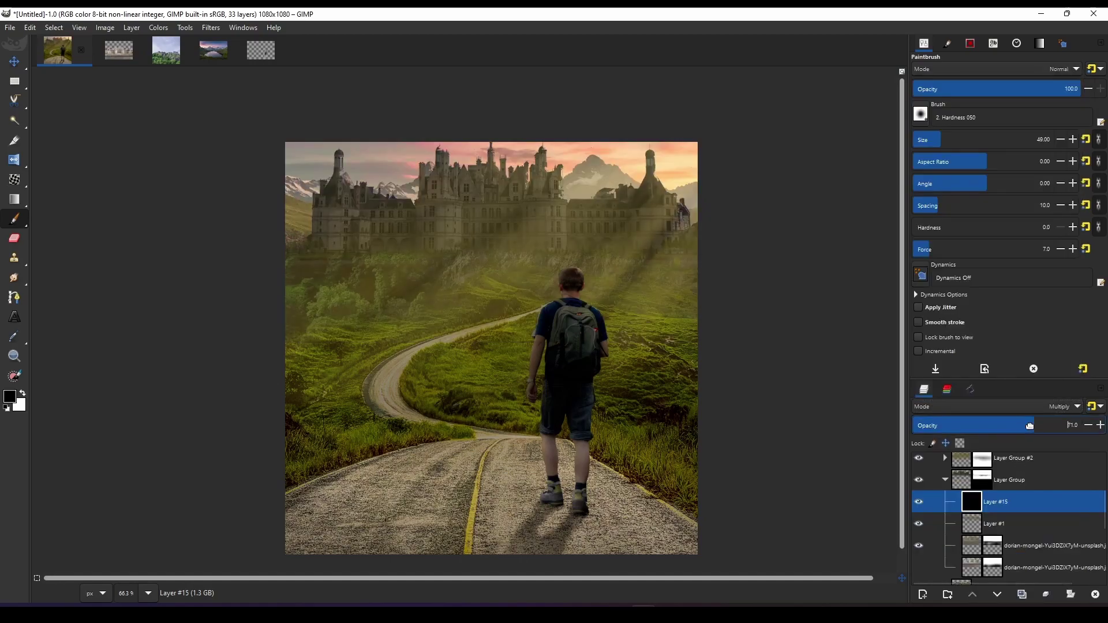
Paint Layer #15's mask black over the castle's towers and roofline.
scroll(631, 458, "up", 2)
scroll(630, 458, "up", 2)
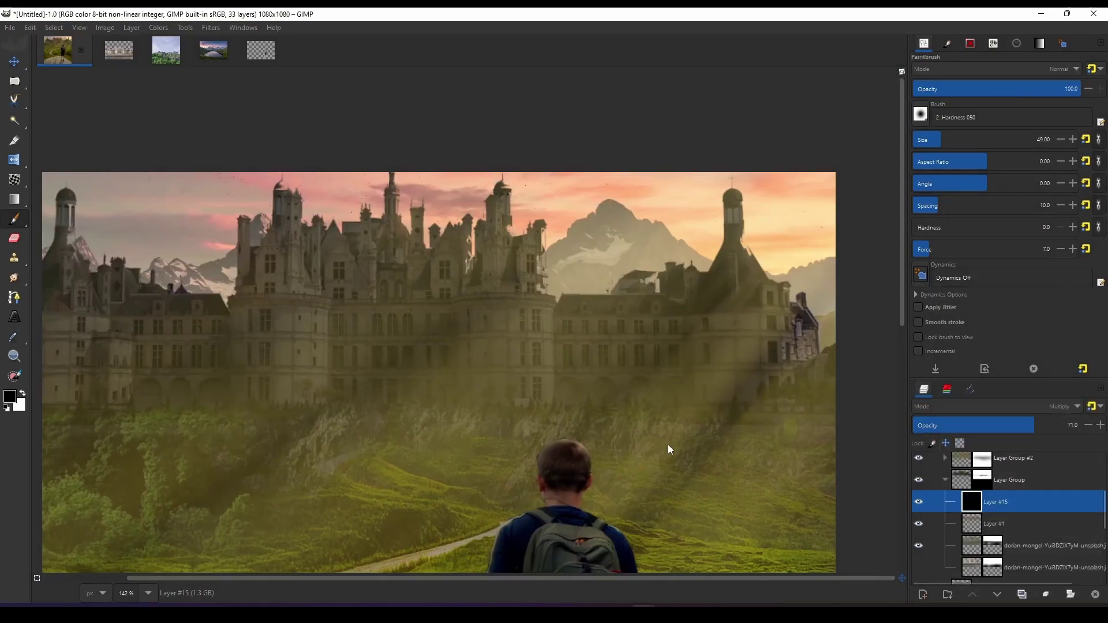
scroll(630, 427, "up", 2)
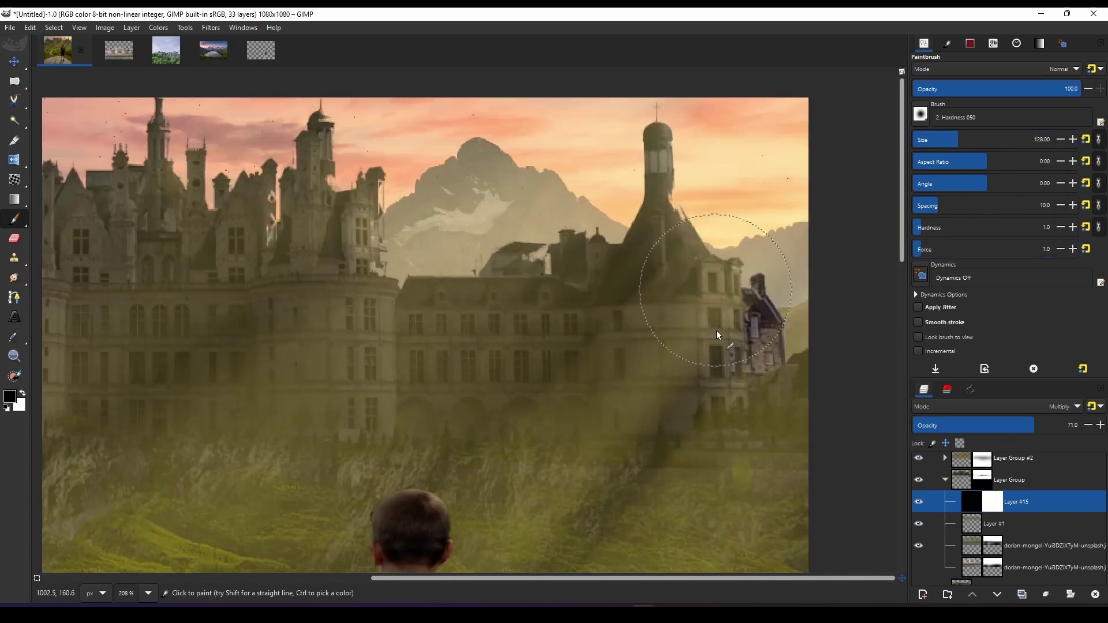
scroll(715, 330, "up", 3)
scroll(715, 330, "left", 4)
scroll(712, 302, "down", 5)
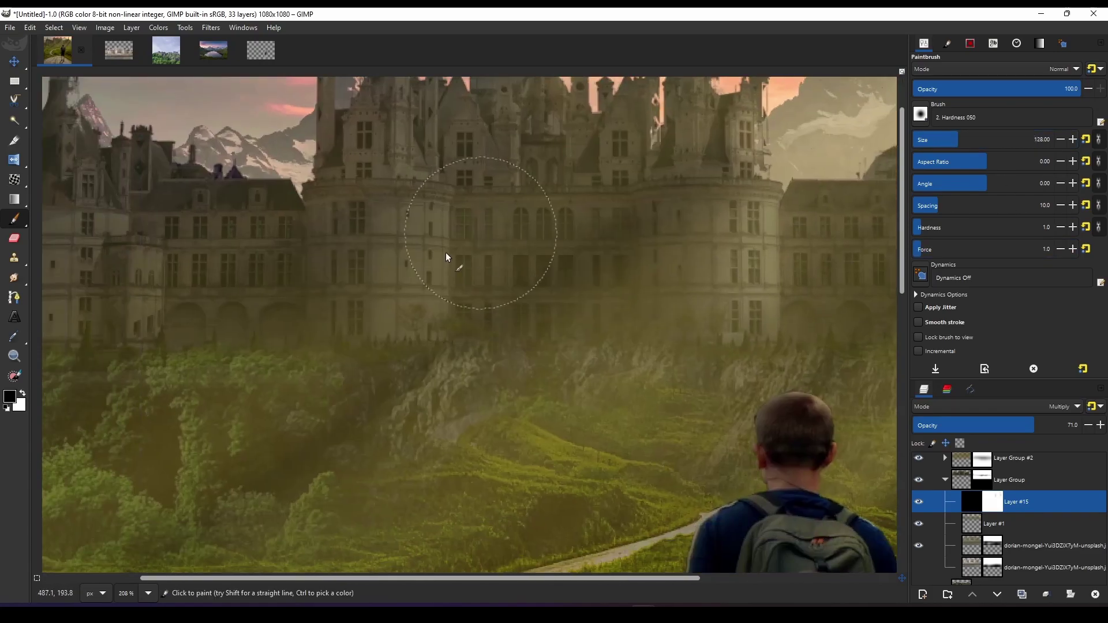
scroll(796, 420, "left", 3)
scroll(571, 330, "left", 3)
scroll(528, 436, "up", 2, "ctrl")
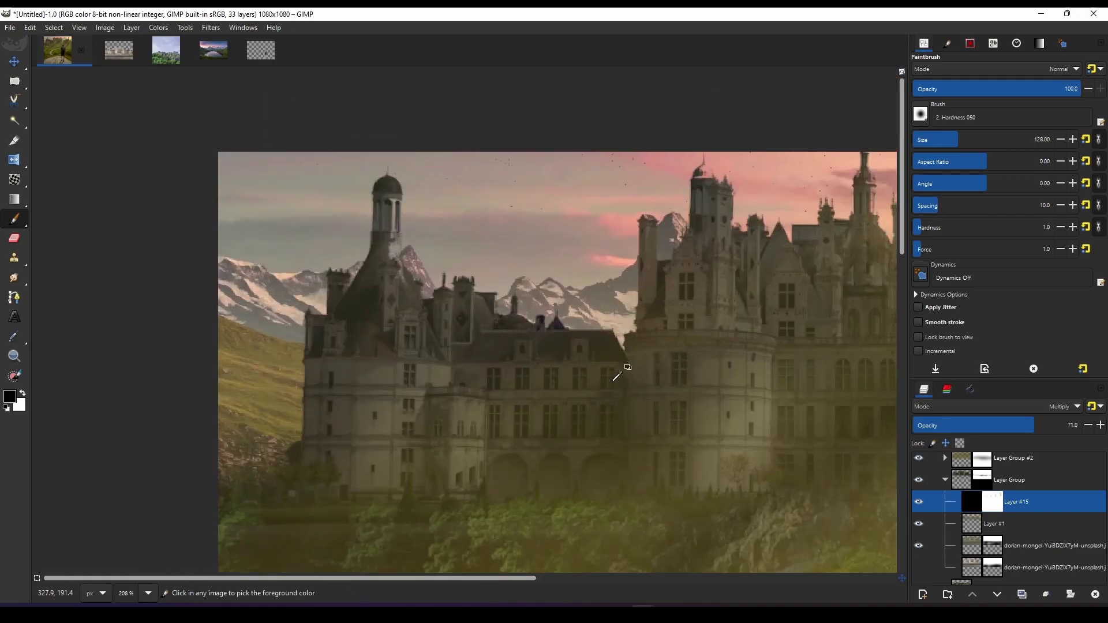
scroll(397, 397, "up", 2, "ctrl")
scroll(683, 448, "up", 1, "ctrl")
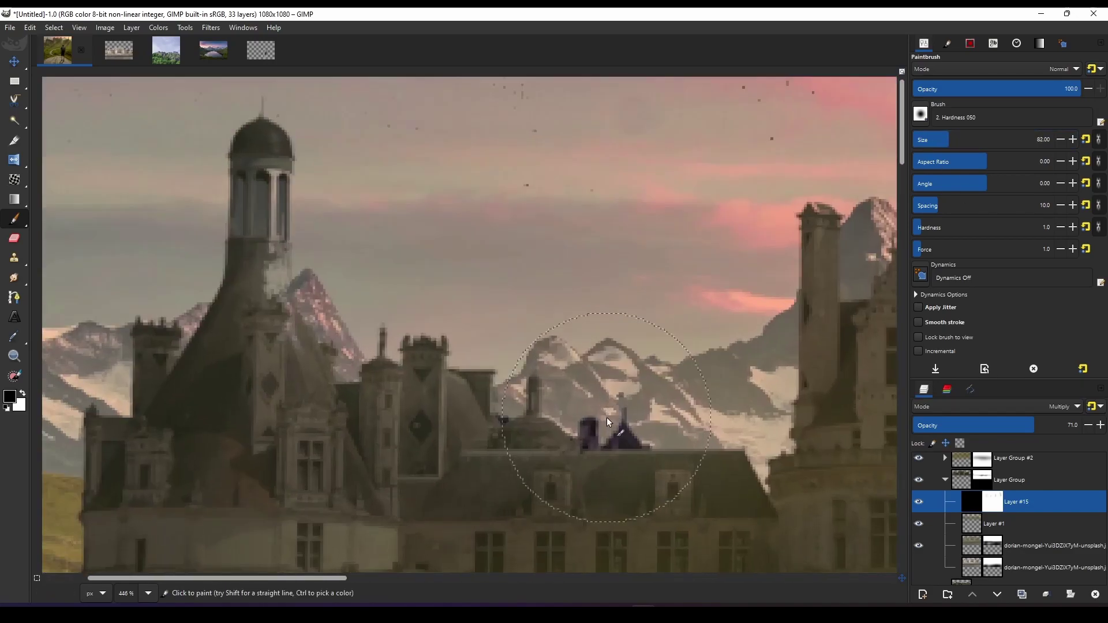
left_click(931, 137)
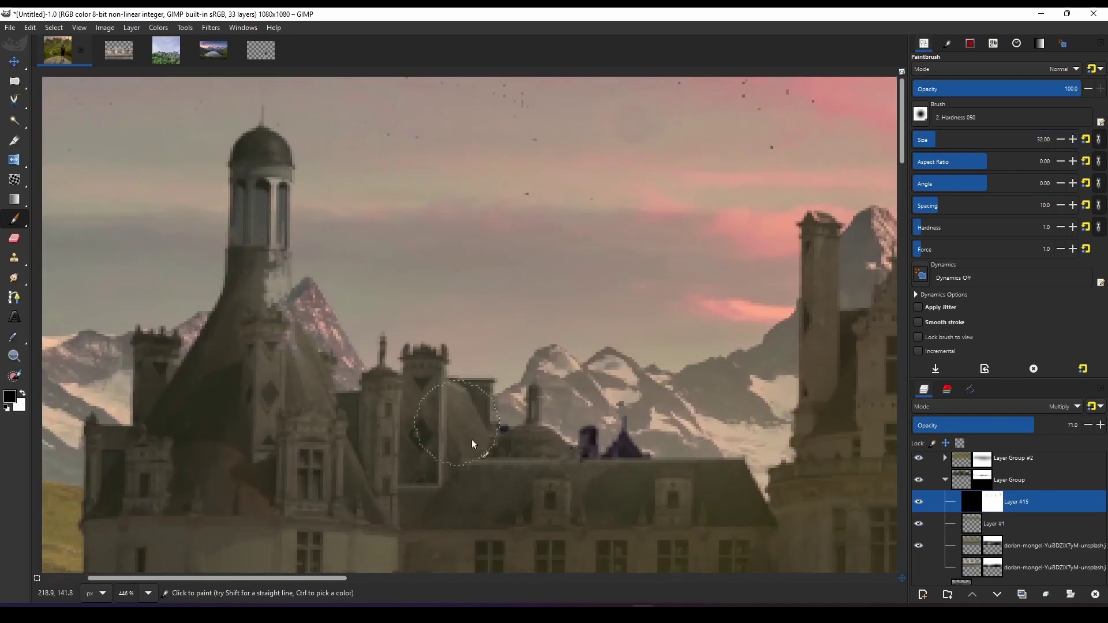
scroll(472, 444, "down", 1, "ctrl")
scroll(531, 340, "down", 1, "ctrl")
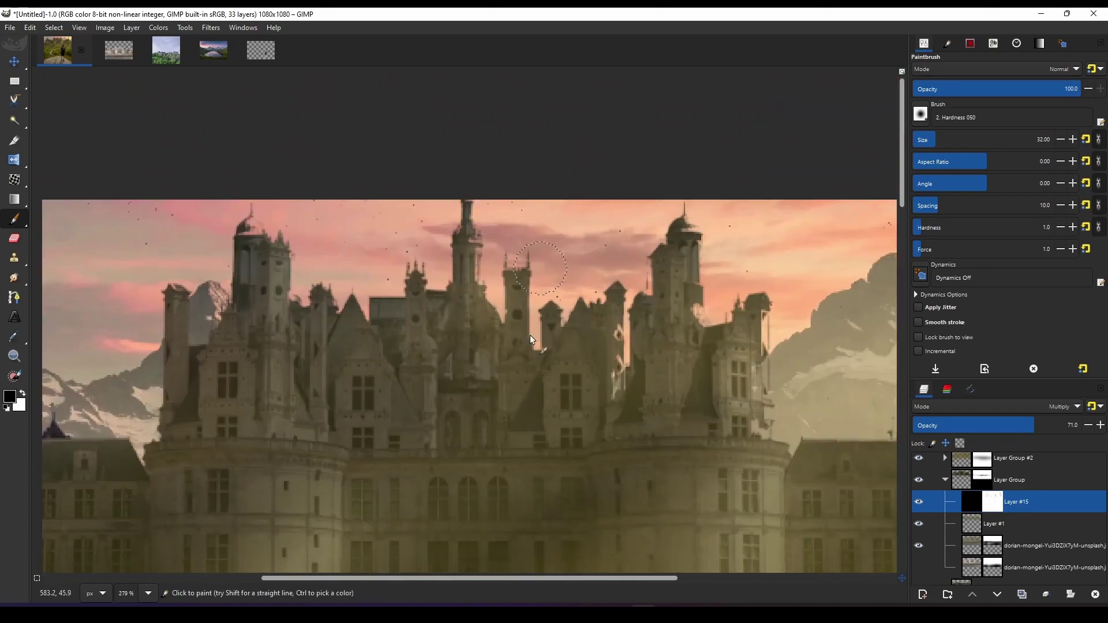
scroll(682, 360, "down", 3, "ctrl")
scroll(681, 361, "down", 2, "ctrl")
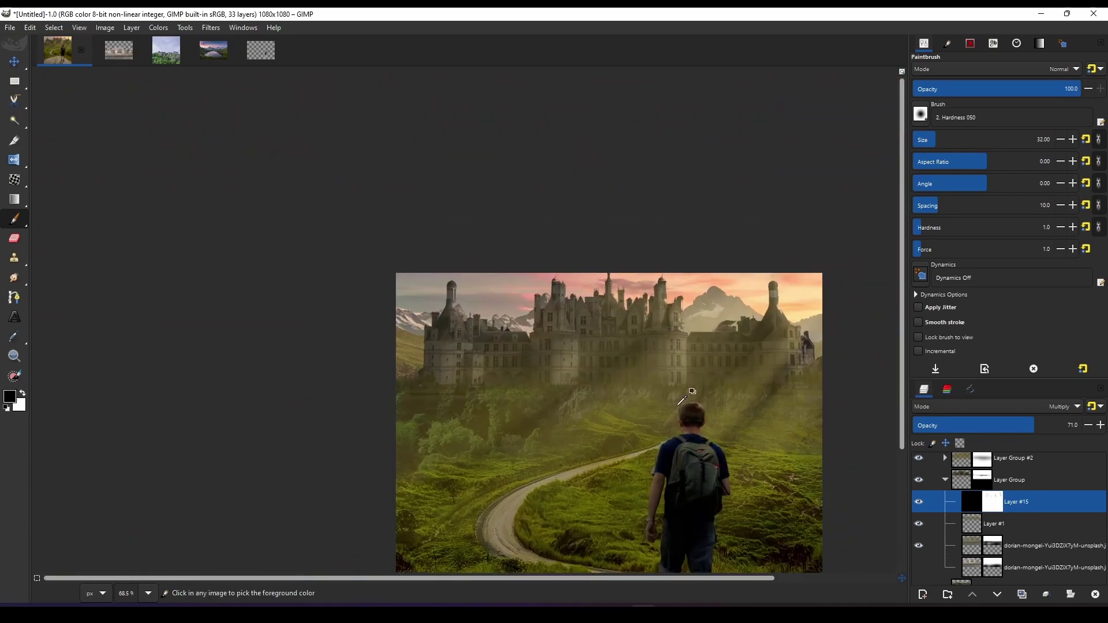
Toggle Layer #15 to compare the castle, then lower its opacity slightly.
left_click(919, 502)
scroll(720, 460, "up", 2, "ctrl")
scroll(719, 460, "up", 1, "ctrl")
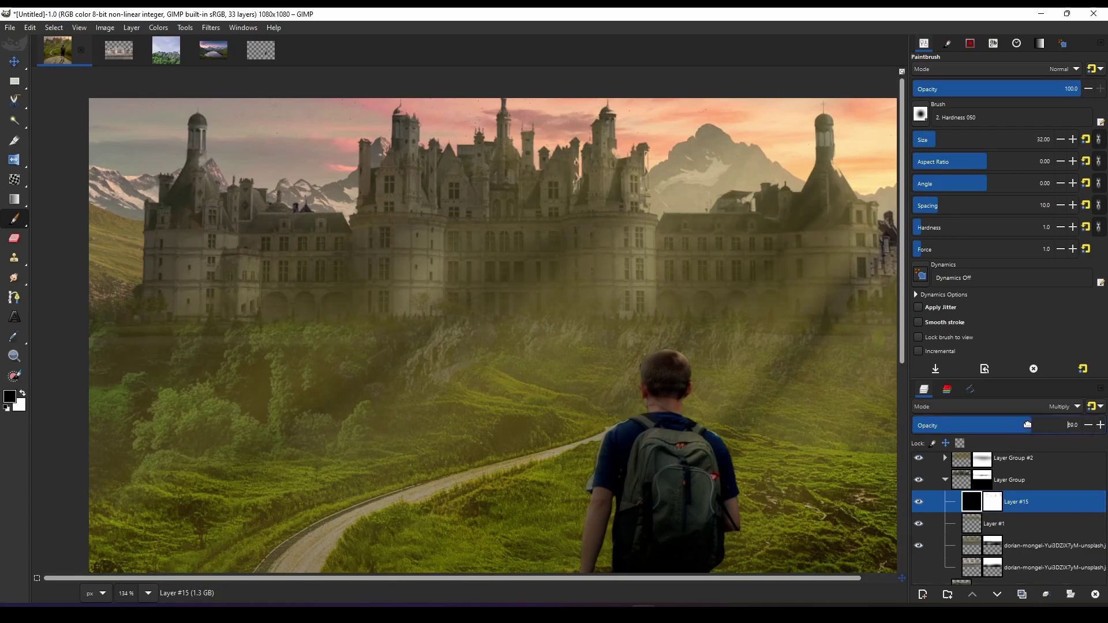
left_click(1025, 425)
scroll(666, 440, "down", 2, "ctrl")
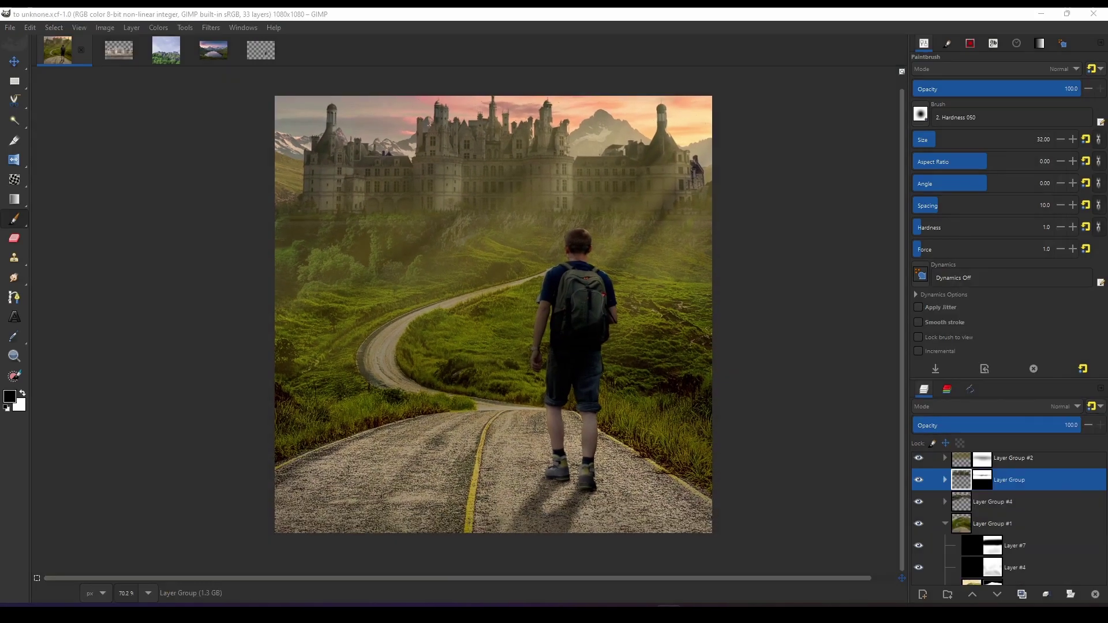
Place the dust particles layer above rays.jpg, shift it up-right, and blend it in Screen mode.
left_click(983, 465)
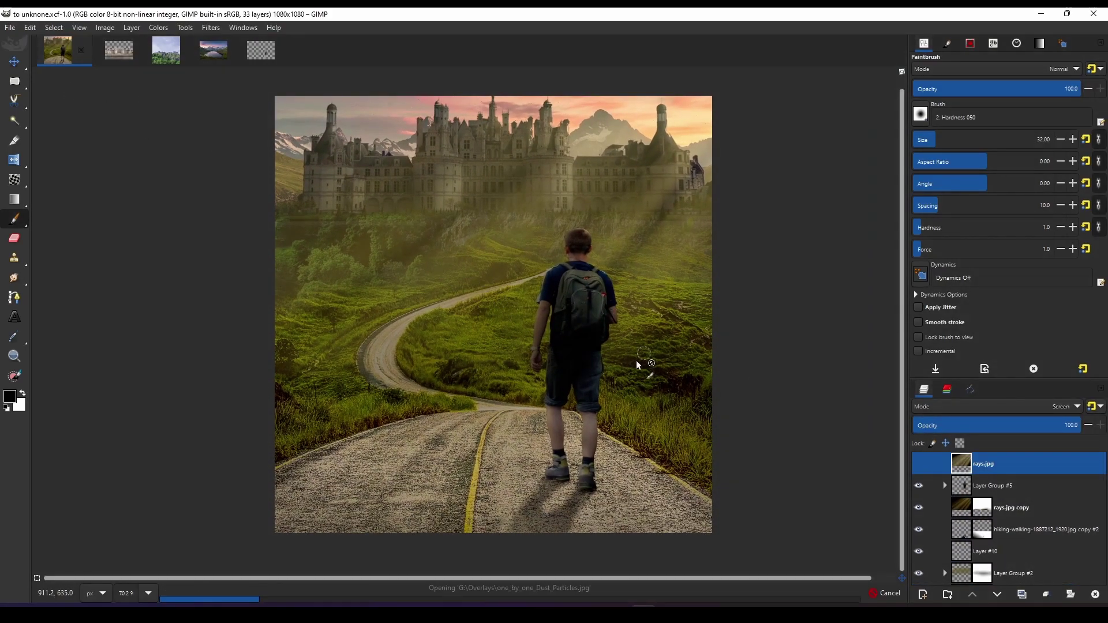
left_click(19, 64)
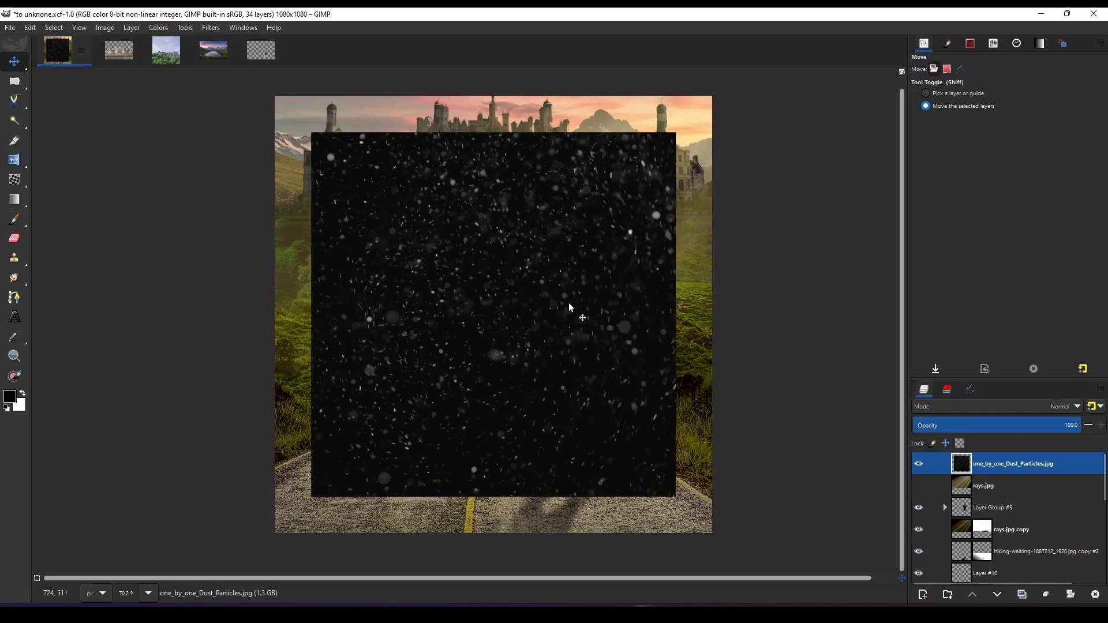
left_click_drag(568, 309, 592, 294)
left_click(1045, 407)
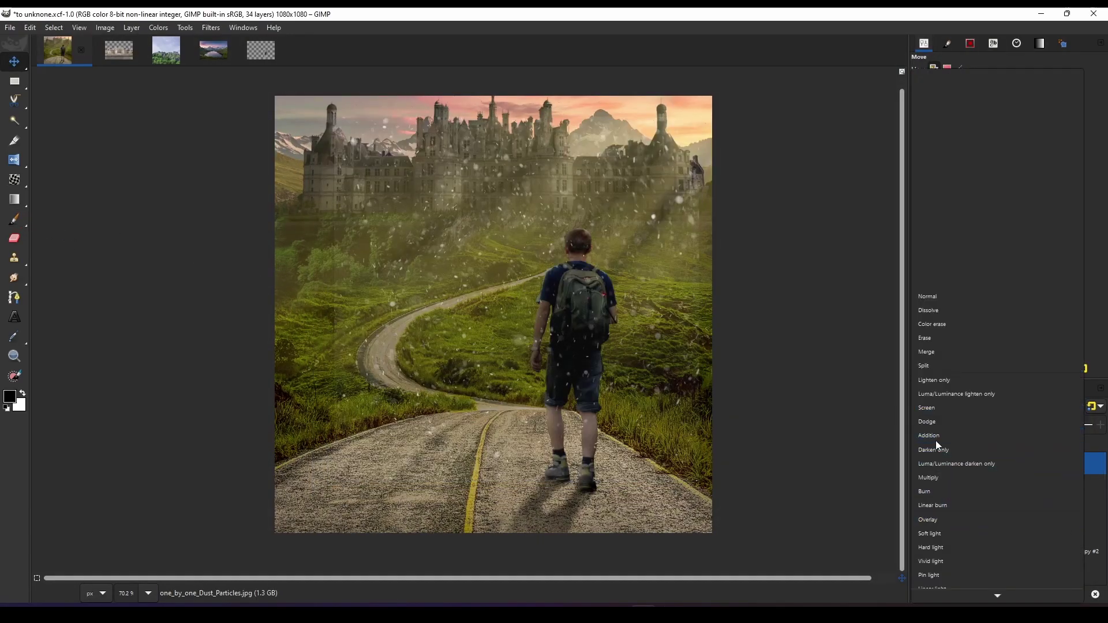
left_click(998, 425)
Stretch the dust layer across the image and move it below Layer Group #5.
key("shift+t")
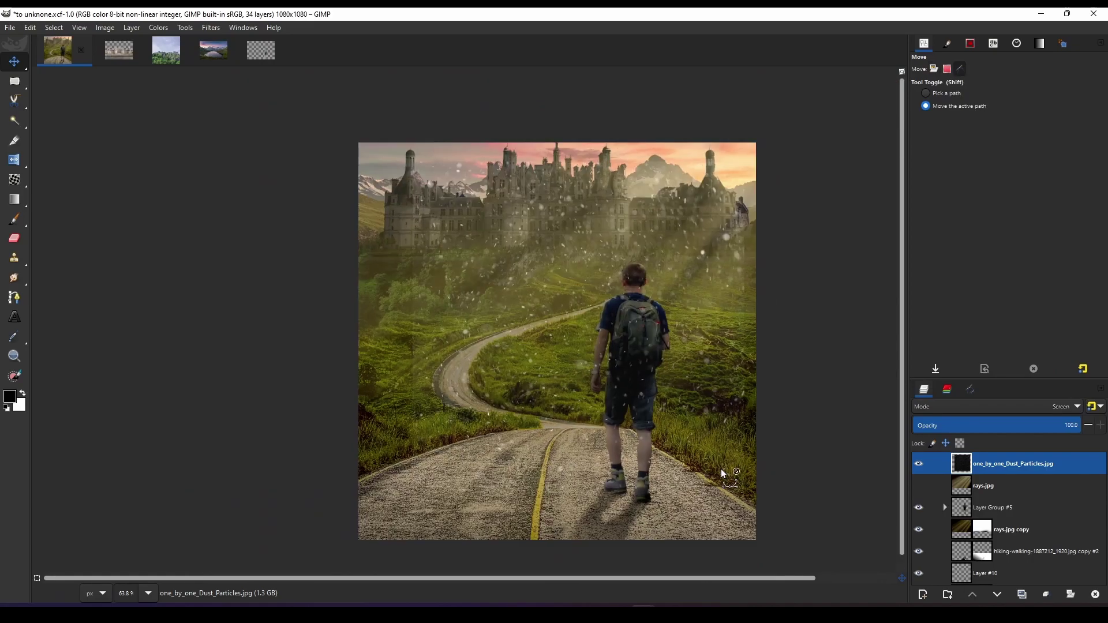
left_click(592, 365)
left_click_drag(592, 365, 718, 378)
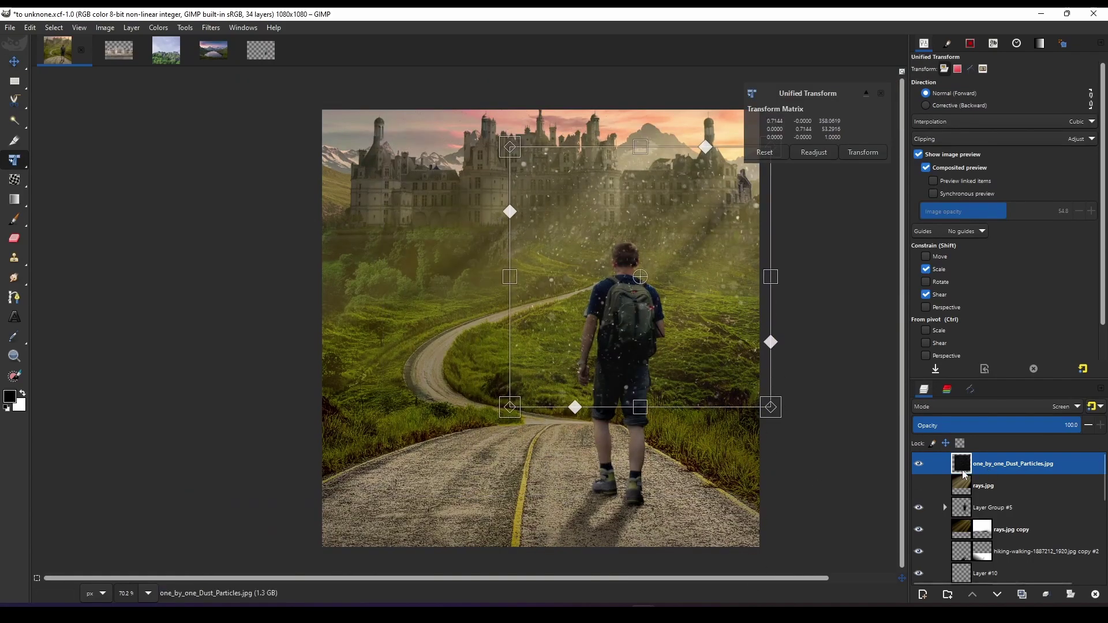
key("m")
left_click_drag(961, 463, 975, 518)
Mask the dust to reveal particles around the castle centre and lower opacity to 38.
scroll(548, 375, "up", 3)
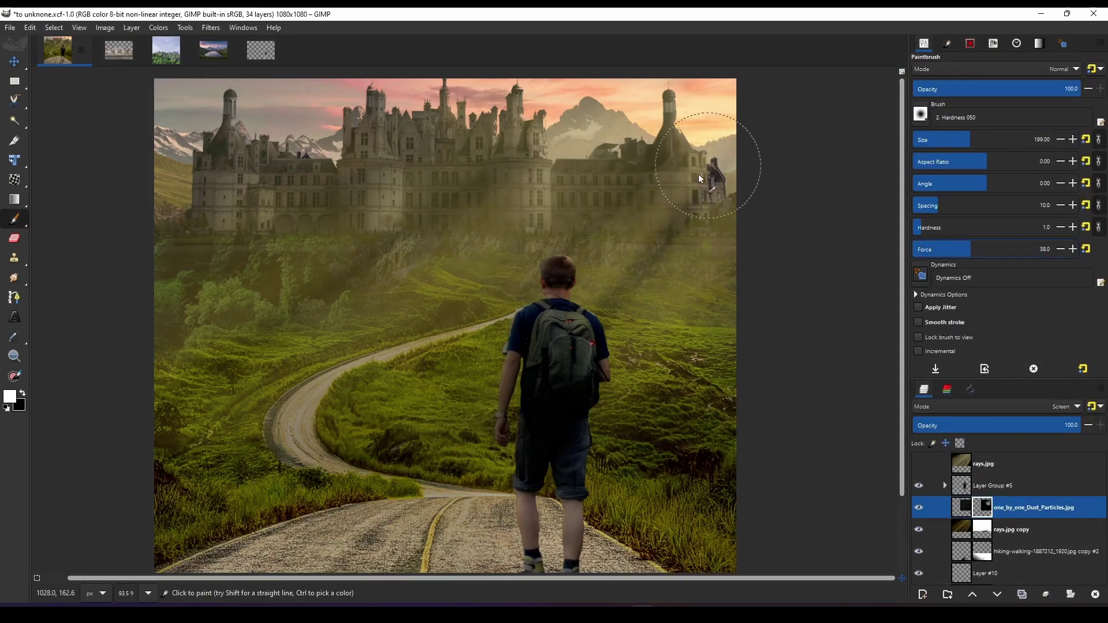
left_click_drag(596, 170, 508, 231)
scroll(759, 299, "down", 3)
scroll(546, 337, "up", 3)
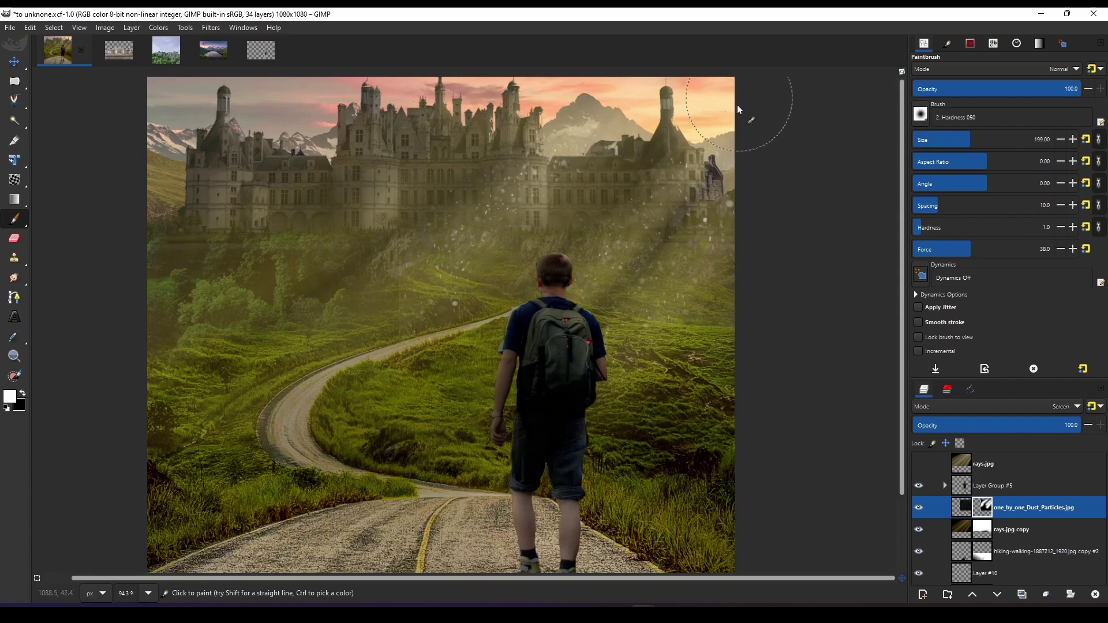
scroll(726, 297, "down", 3)
scroll(692, 300, "up", 2)
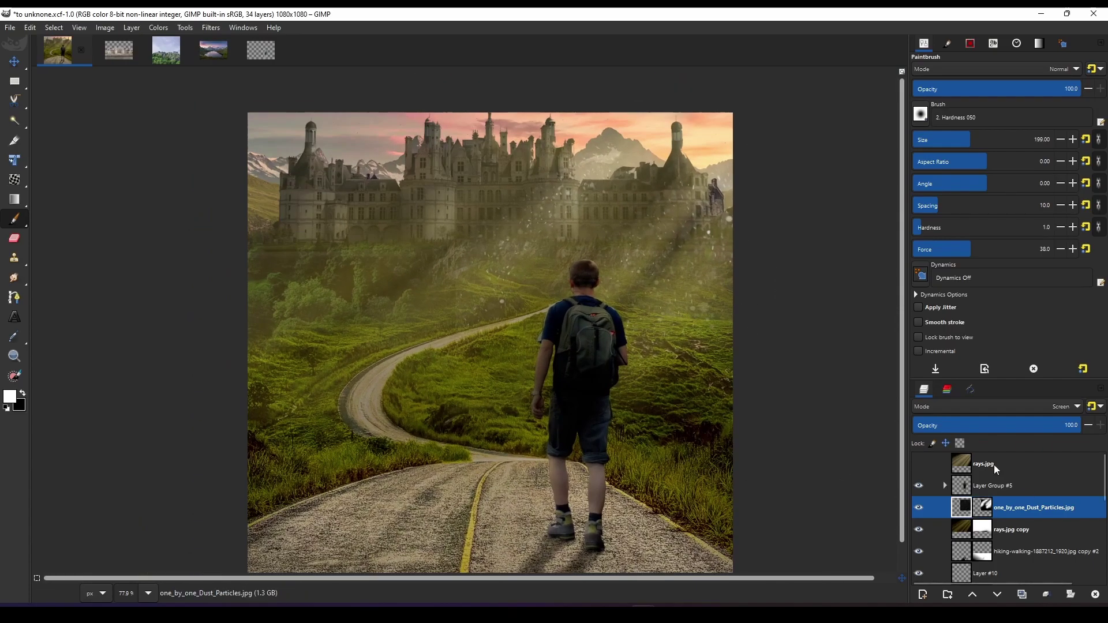
left_click_drag(1016, 429, 981, 425)
scroll(404, 347, "up", 2)
scroll(288, 376, "down", 1)
scroll(231, 404, "down", 1)
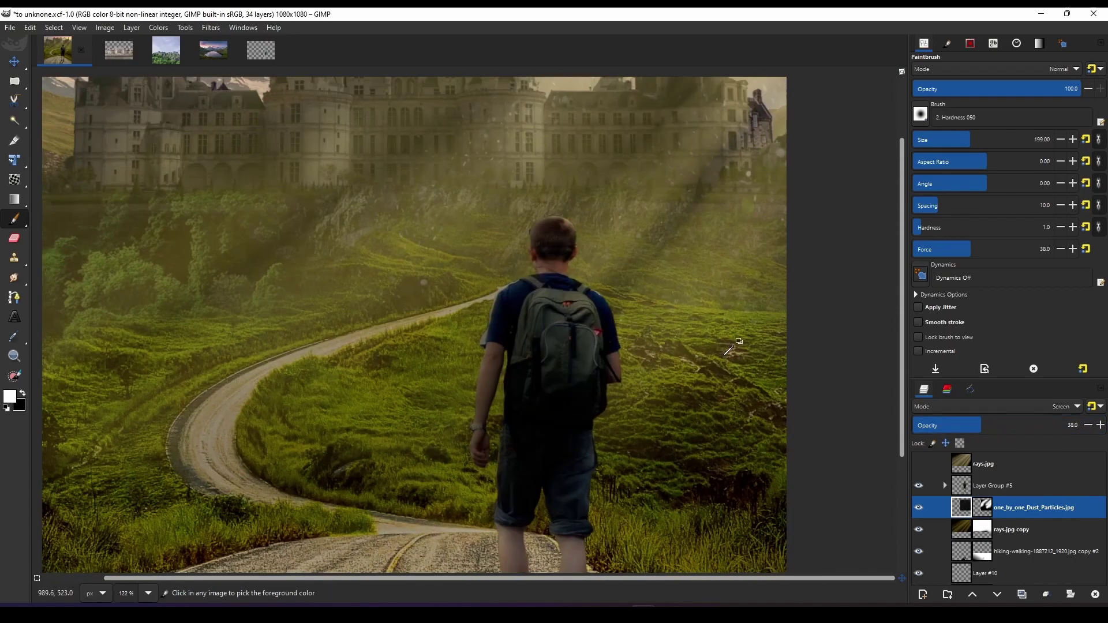
scroll(85, 459, "down", 2)
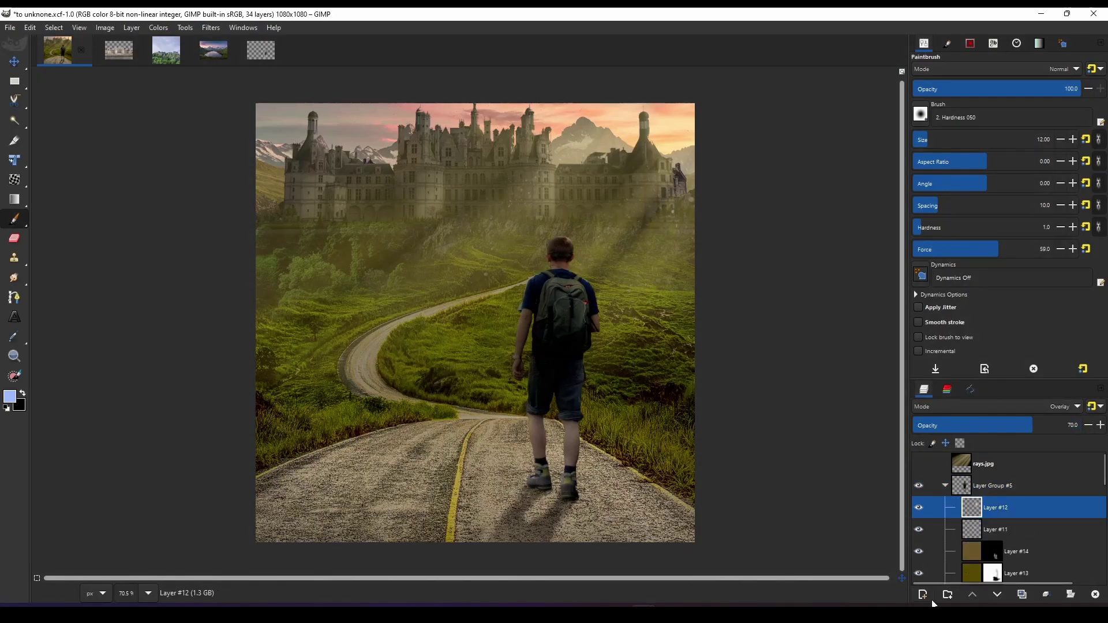
Set the new layer to Divide mode and choose a warm foreground colour.
left_click(1052, 408)
left_click(957, 503)
scroll(661, 212, "up", 3)
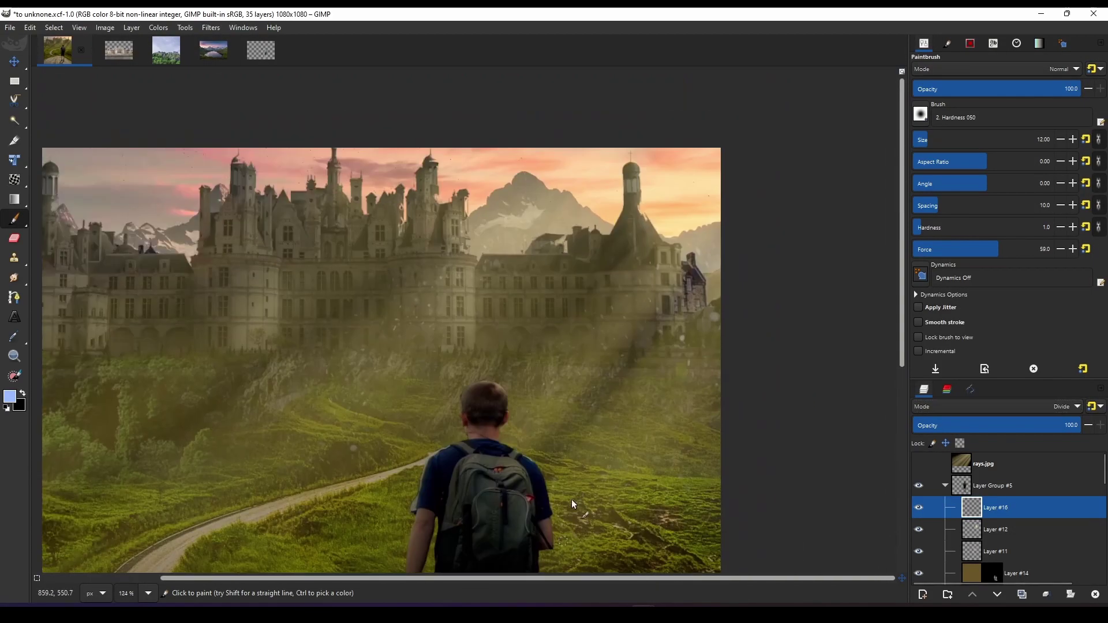
left_click(15, 398)
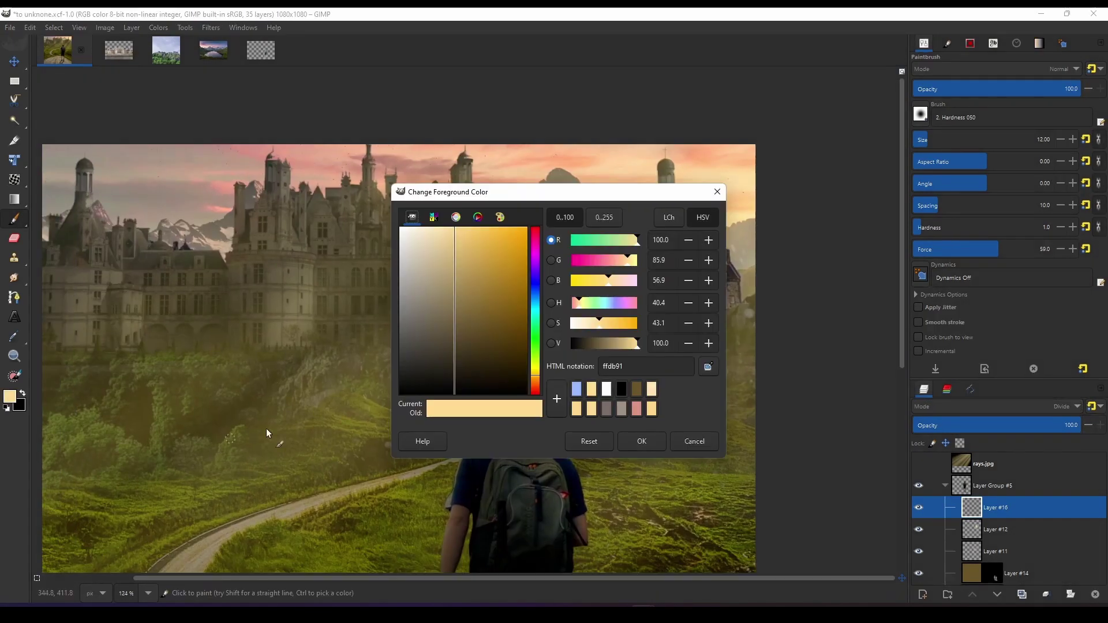
left_click(622, 300)
key("Return")
Reapply Divide blending to the paint layer and pick a light blue paint colour.
scroll(564, 441, "up", 4)
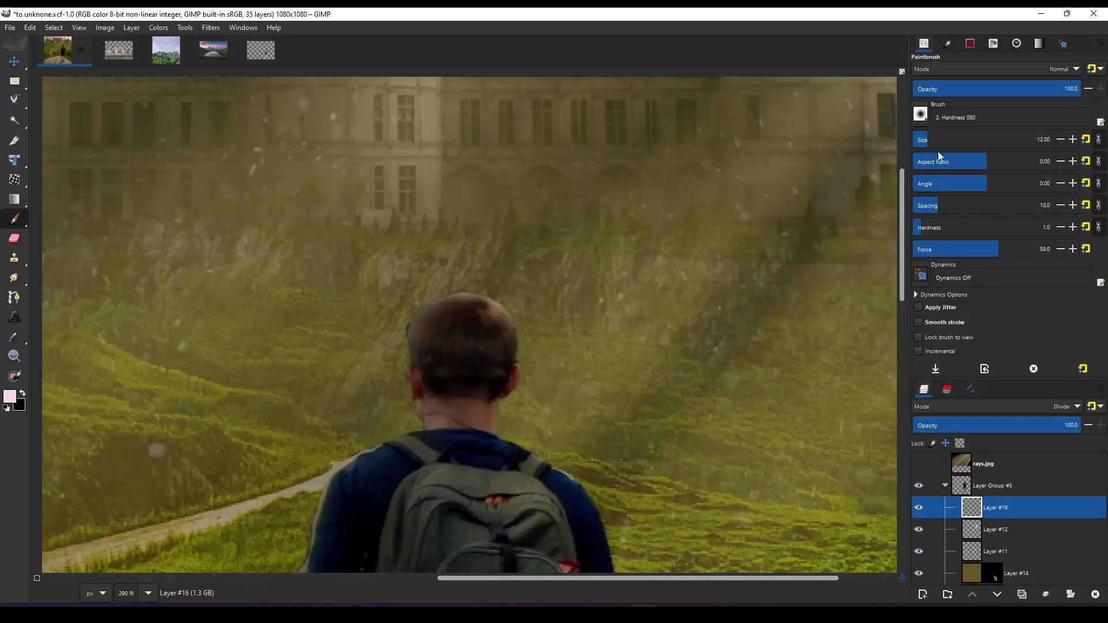
scroll(548, 342, "up", 5)
scroll(635, 349, "right", 3)
scroll(536, 503, "down", 3)
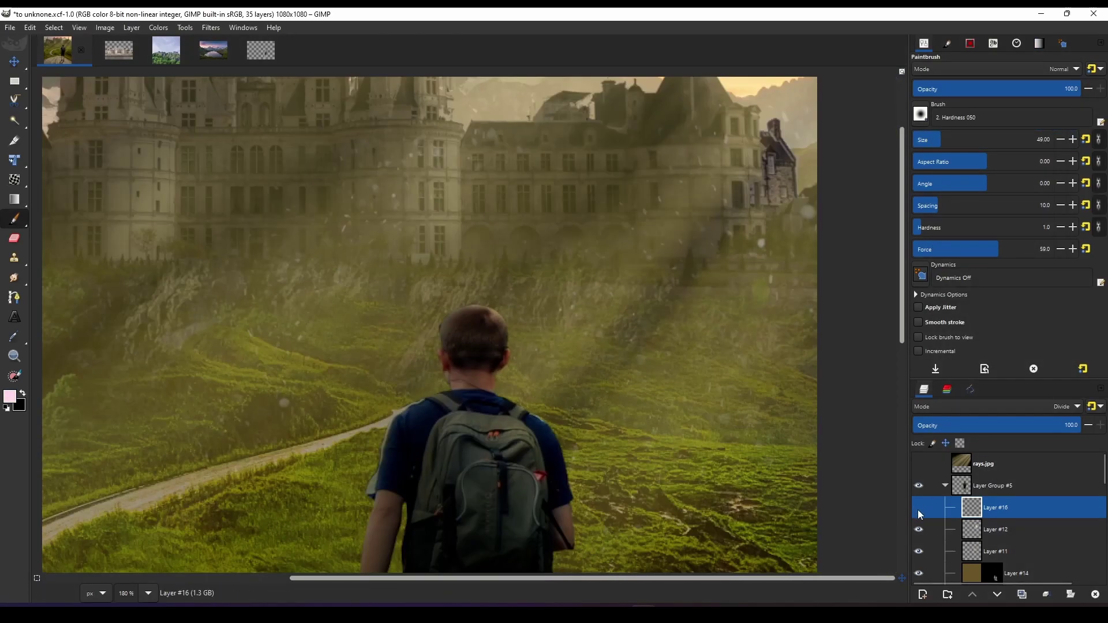
left_click(953, 597)
left_click(1032, 408)
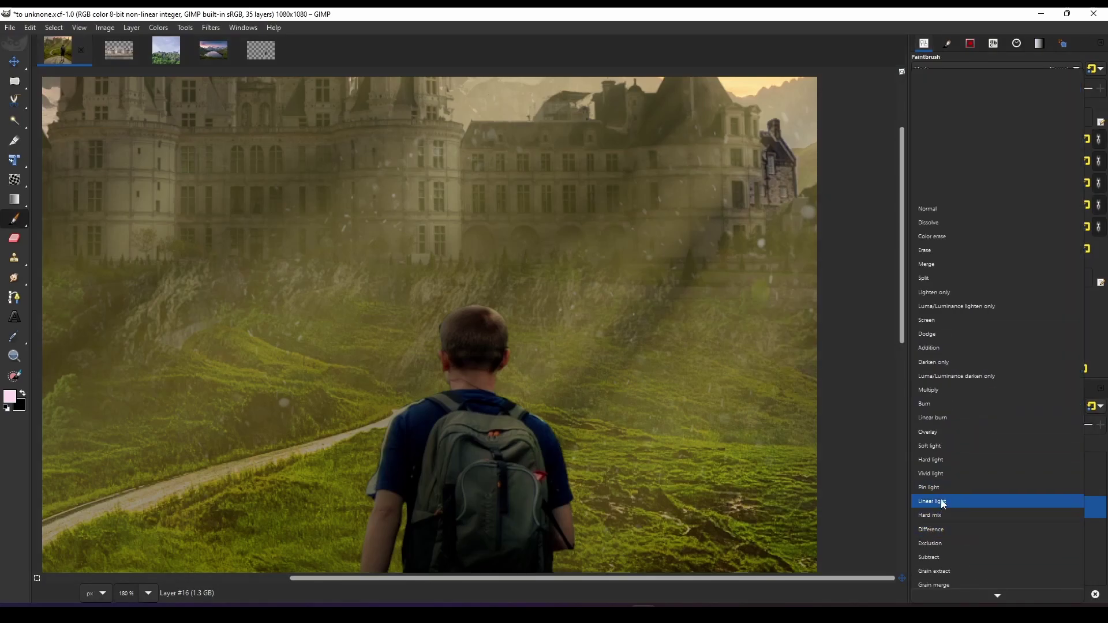
scroll(941, 525, "down", 2)
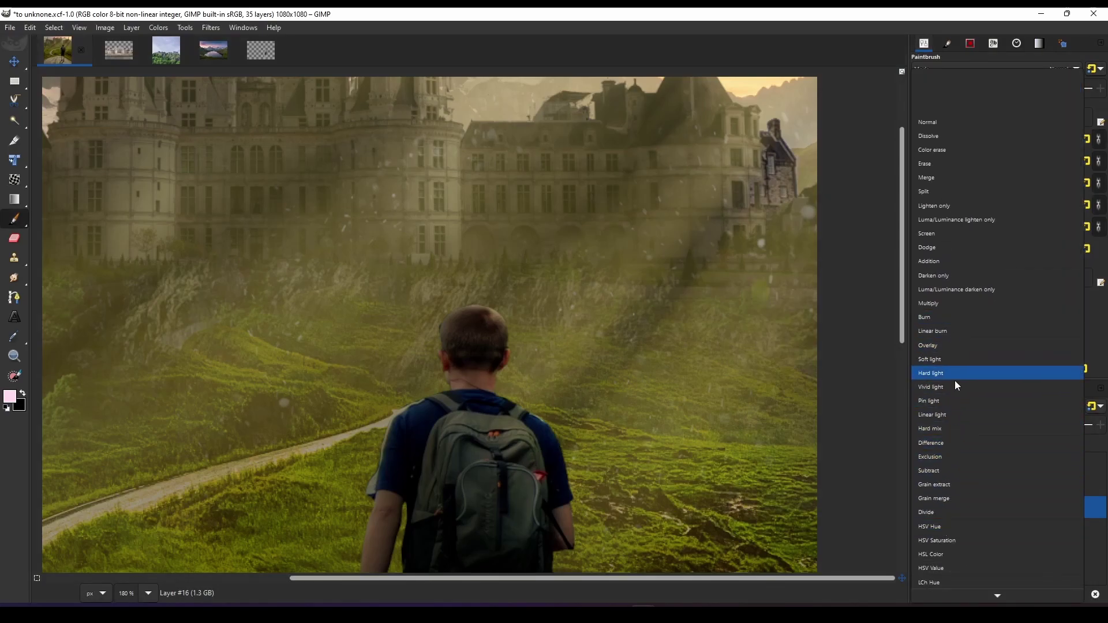
left_click(934, 321)
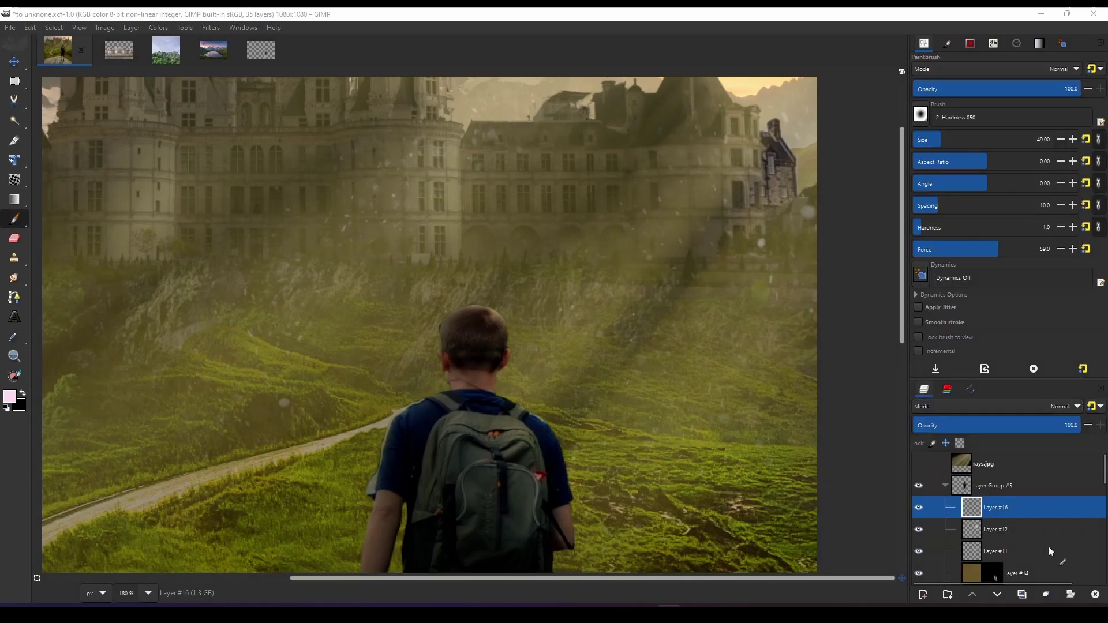
left_click(1027, 540)
scroll(1023, 542, "down", 5)
left_click(957, 553)
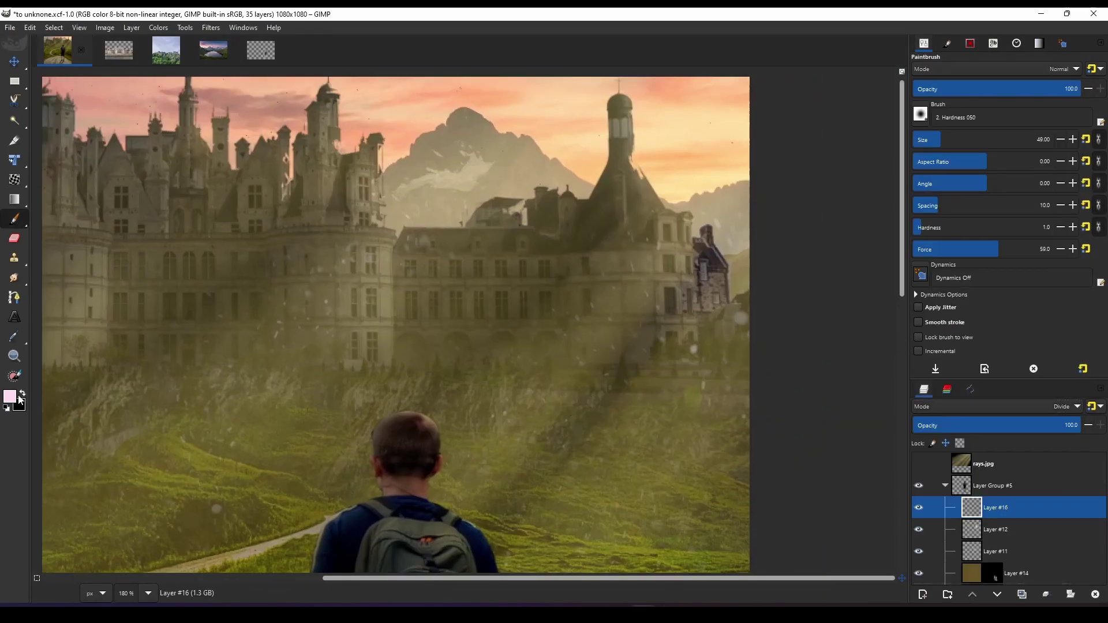
left_click(535, 298)
left_click(641, 441)
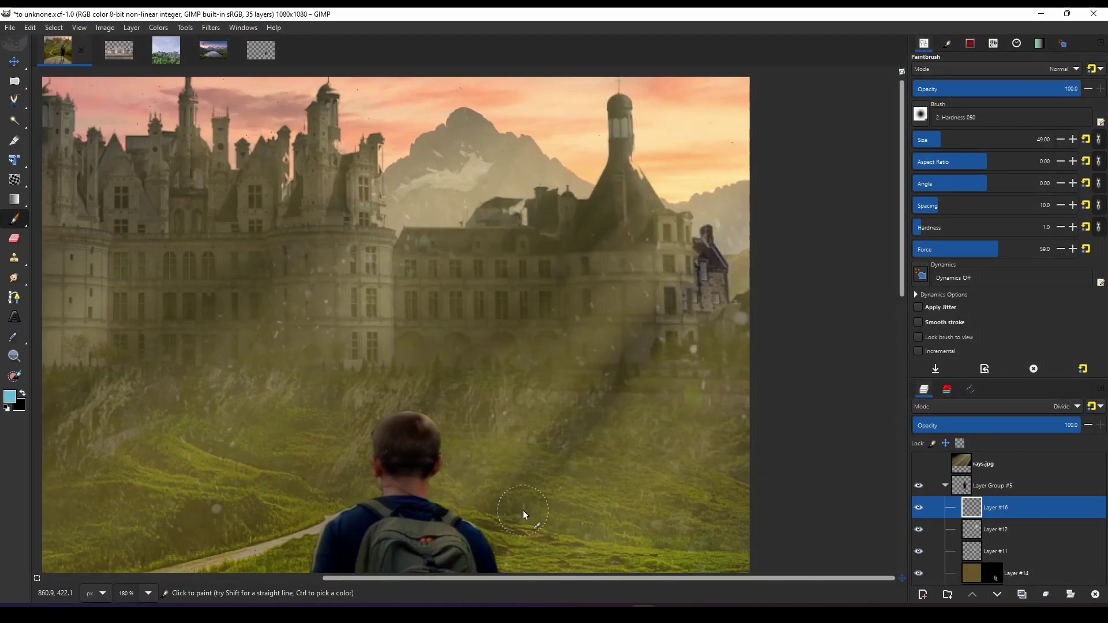
Paint glow along the hiker's head, shoulder and backpack edges, then lower opacity to about 38%.
scroll(523, 513, "up", 5)
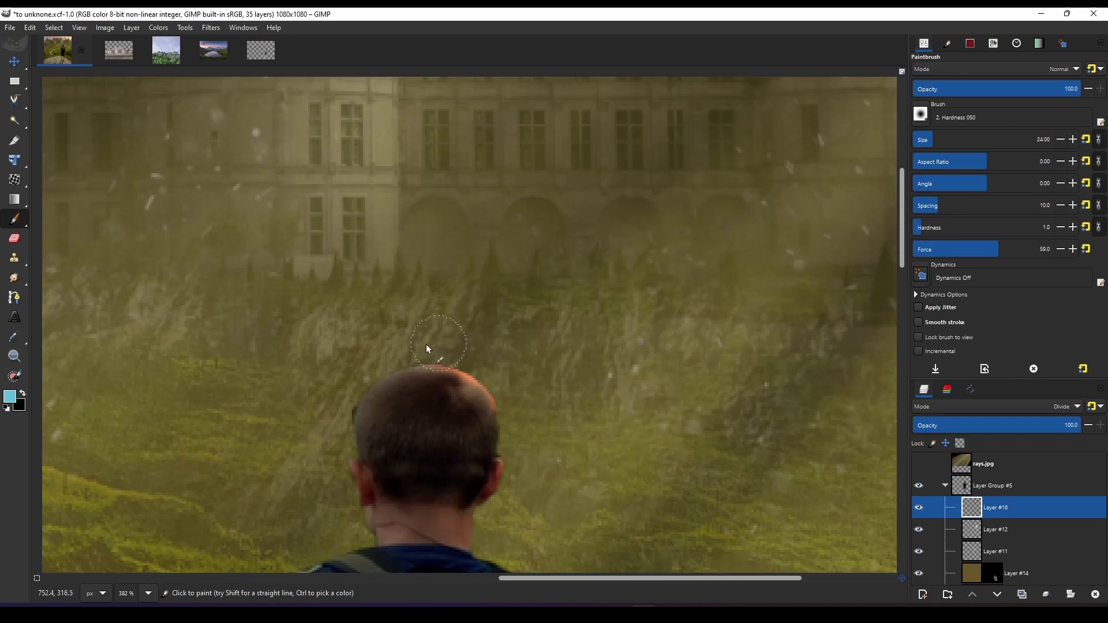
scroll(507, 424, "down", 3)
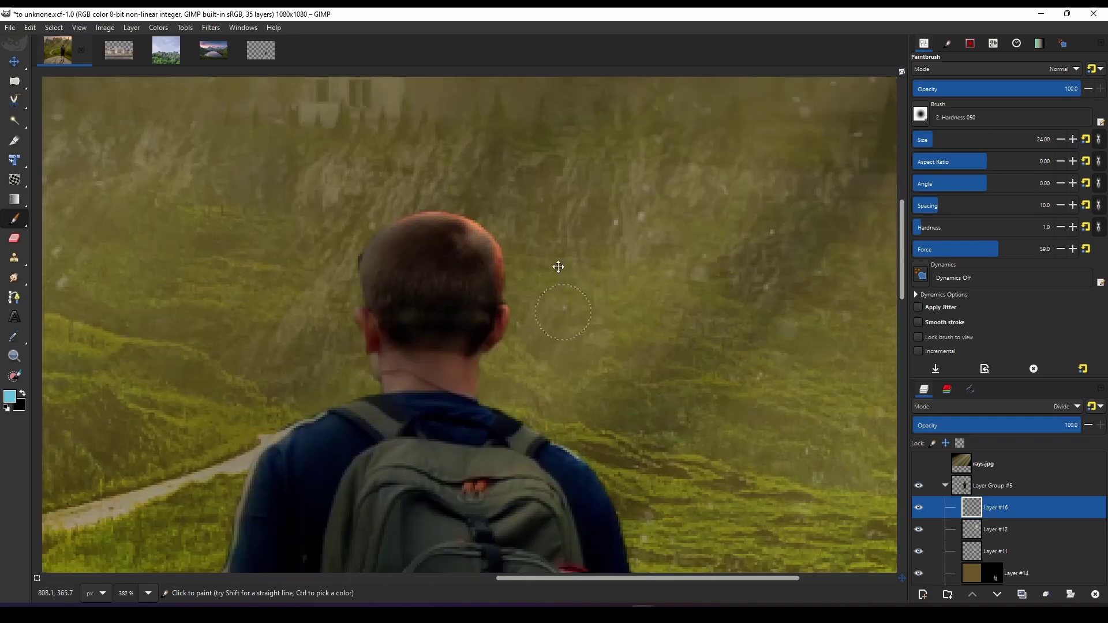
scroll(577, 346, "down", 1)
scroll(663, 425, "up", 1)
scroll(664, 426, "down", 4)
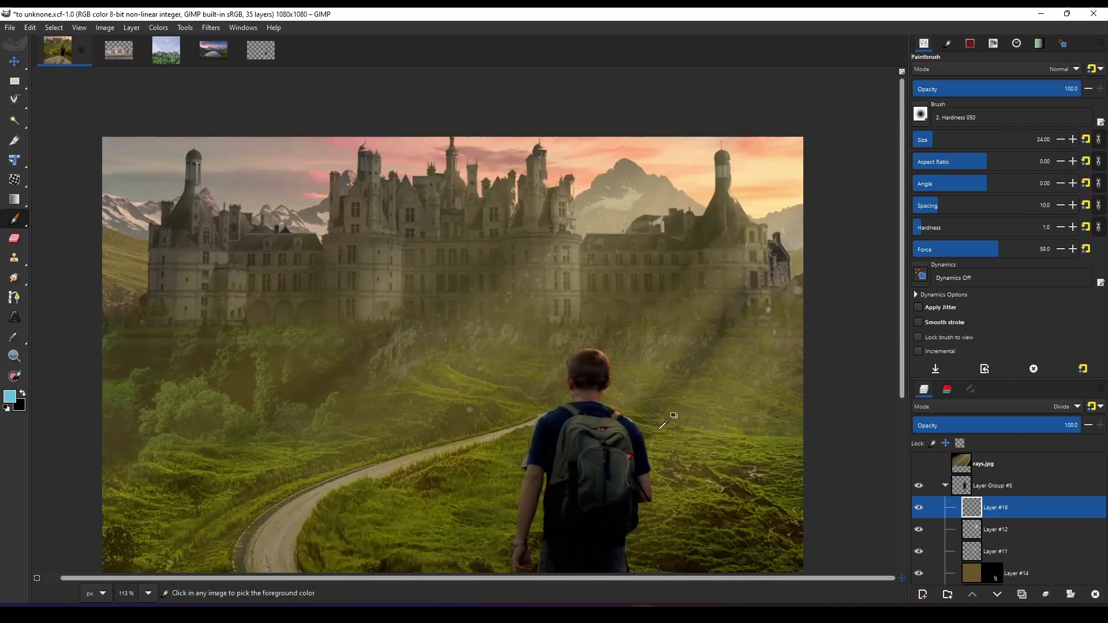
scroll(658, 421, "up", 5)
scroll(638, 415, "down", 3)
scroll(617, 352, "up", 3)
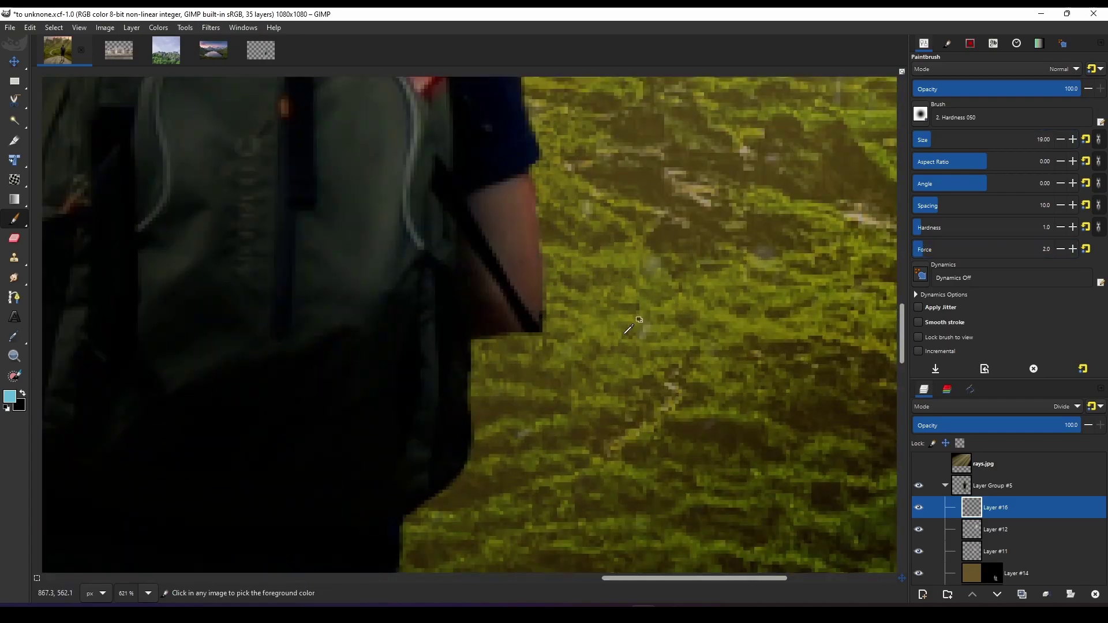
scroll(629, 329, "down", 4)
scroll(669, 384, "down", 3)
scroll(802, 332, "up", 6)
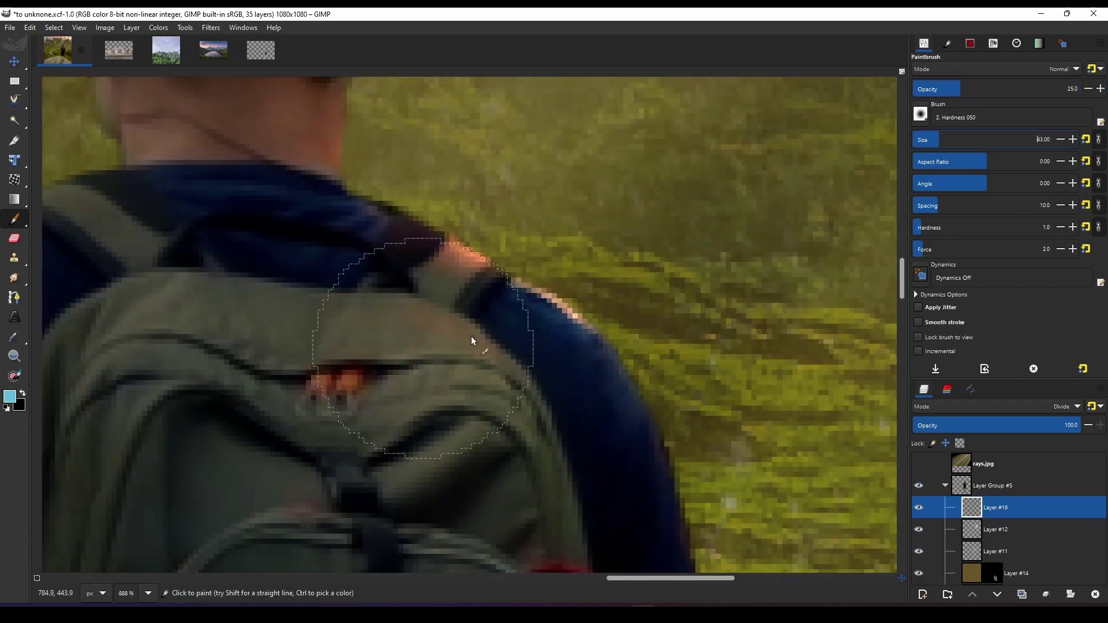
scroll(520, 352, "down", 3)
scroll(520, 352, "down", 2)
scroll(470, 329, "up", 2)
scroll(496, 358, "down", 1)
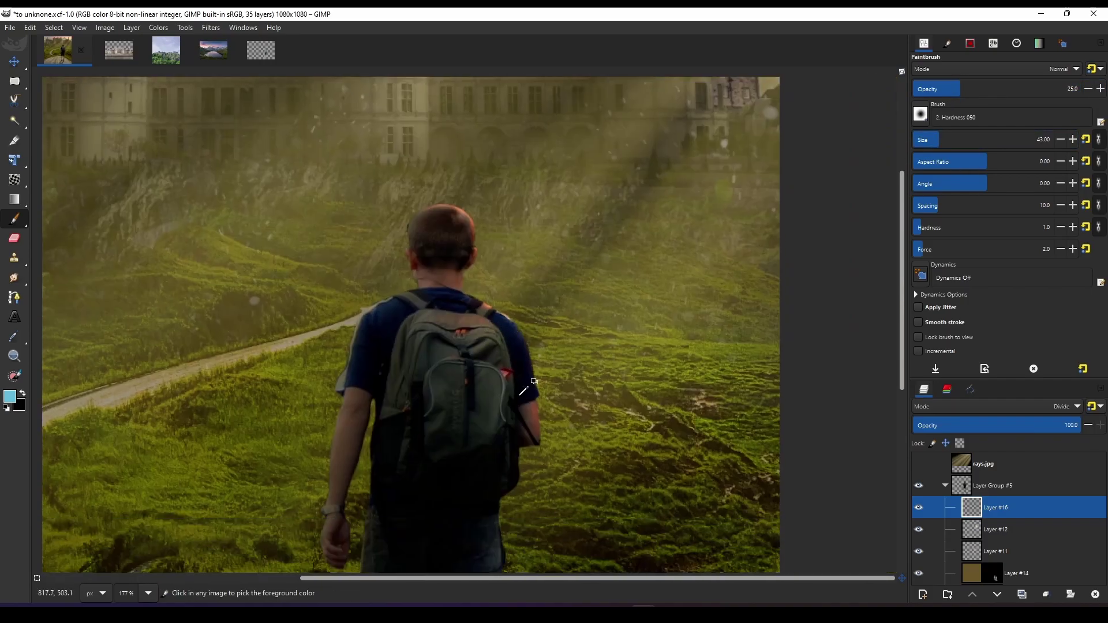
scroll(523, 391, "up", 4)
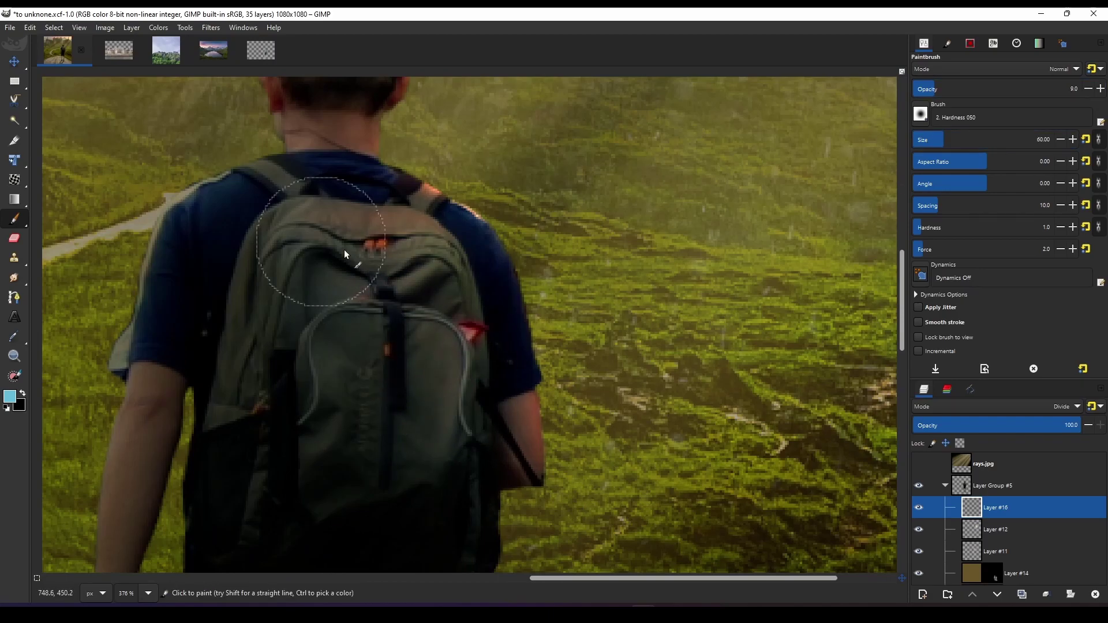
scroll(529, 318, "down", 8)
scroll(630, 339, "up", 5)
left_click(970, 428)
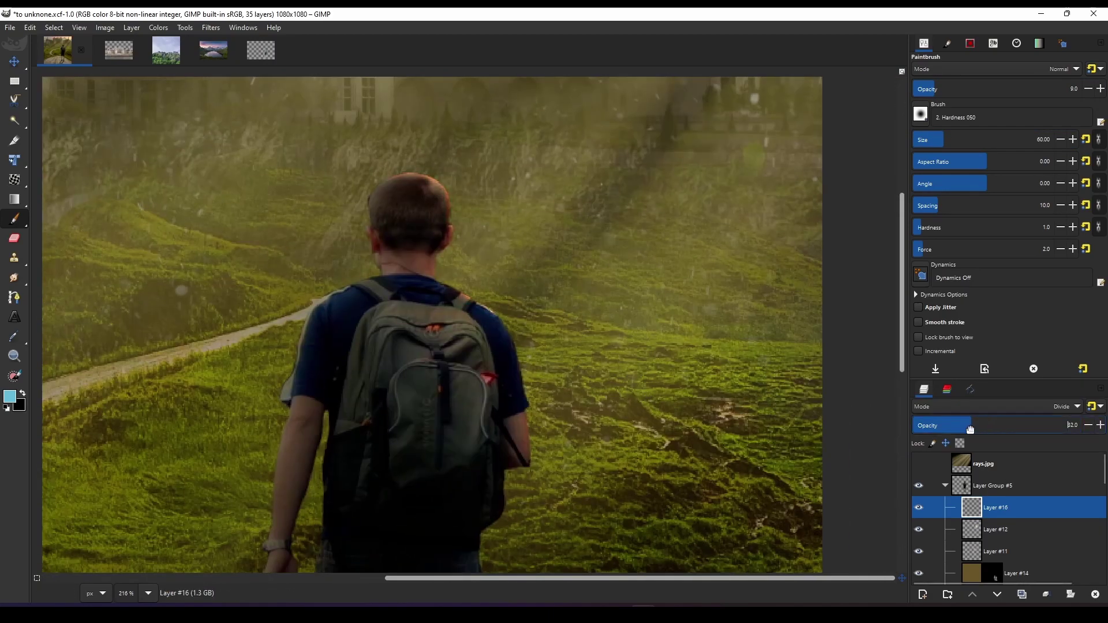
key("shift+ctrl+j")
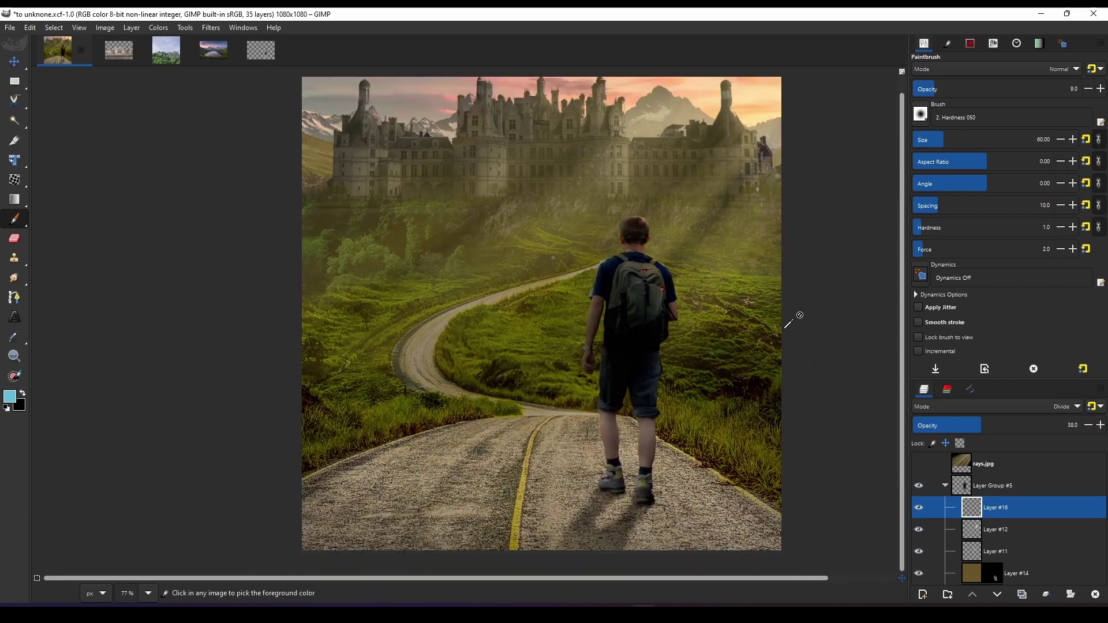
Create a new layer from everything visible and duplicate it.
left_click(945, 486)
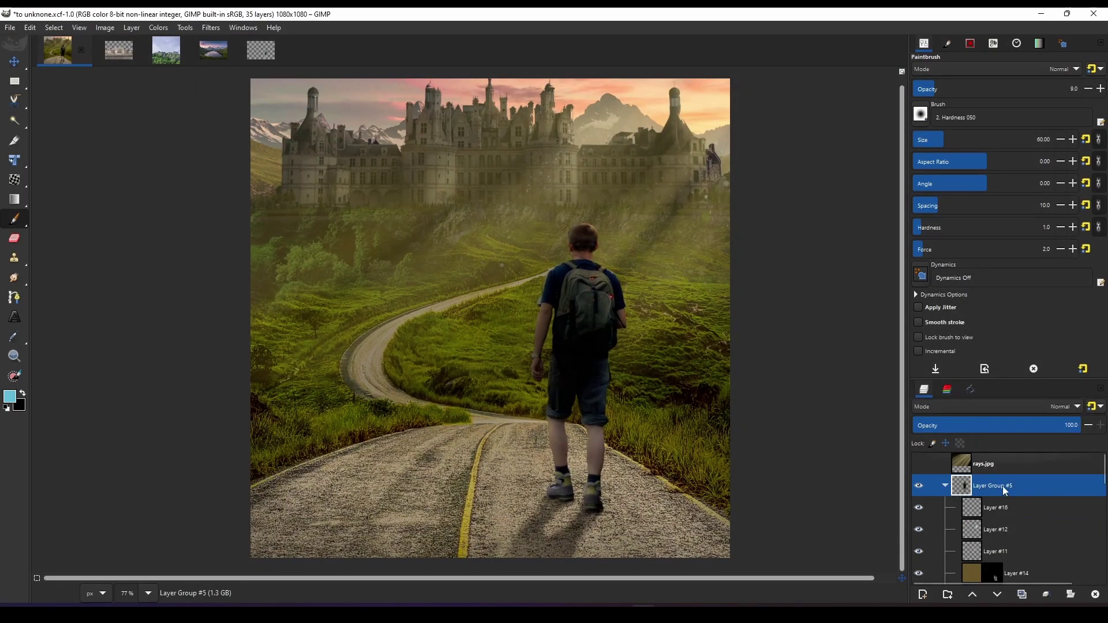
left_click(1002, 466)
key("ctrl+shift+alt+e")
key("shift+ctrl+d")
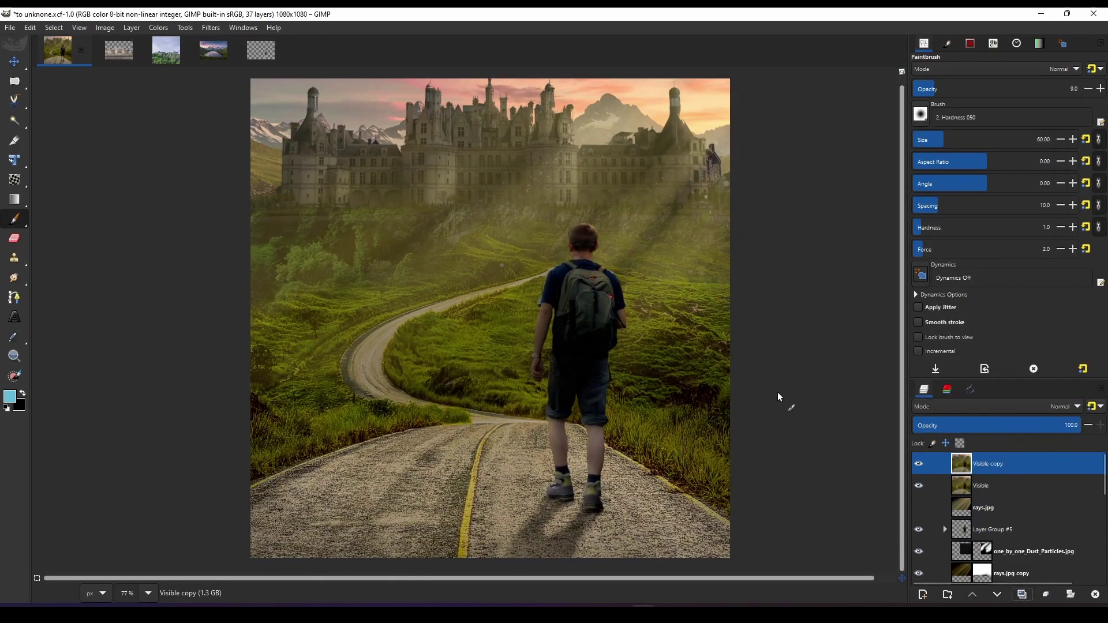
Search actions for 'dis' and launch the Lens Distortion filter.
key("slash")
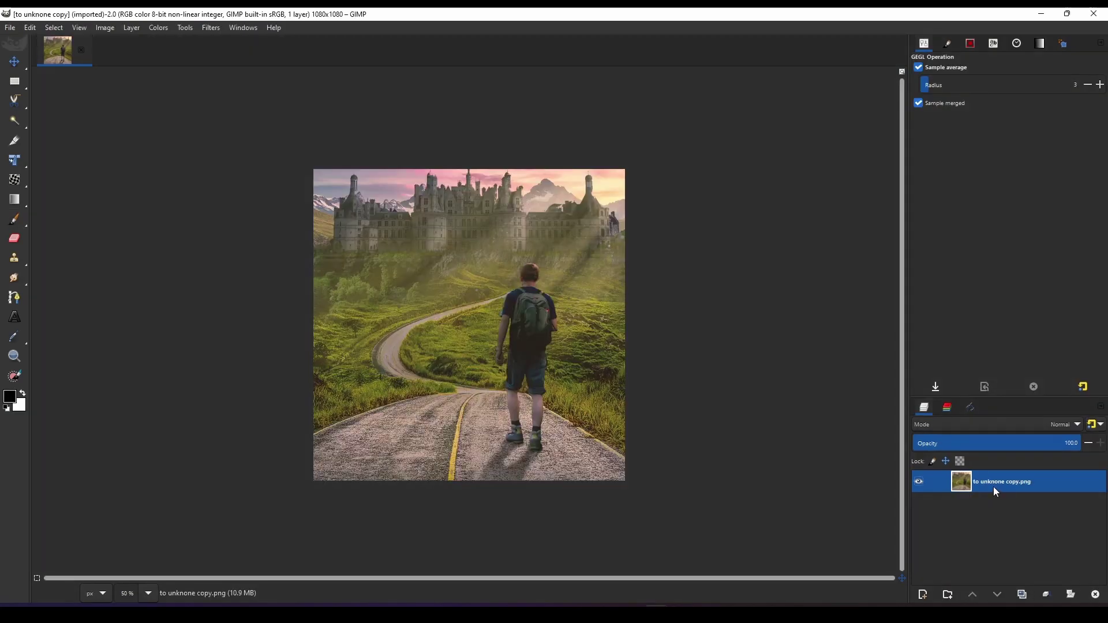
key("slash")
type("dis")
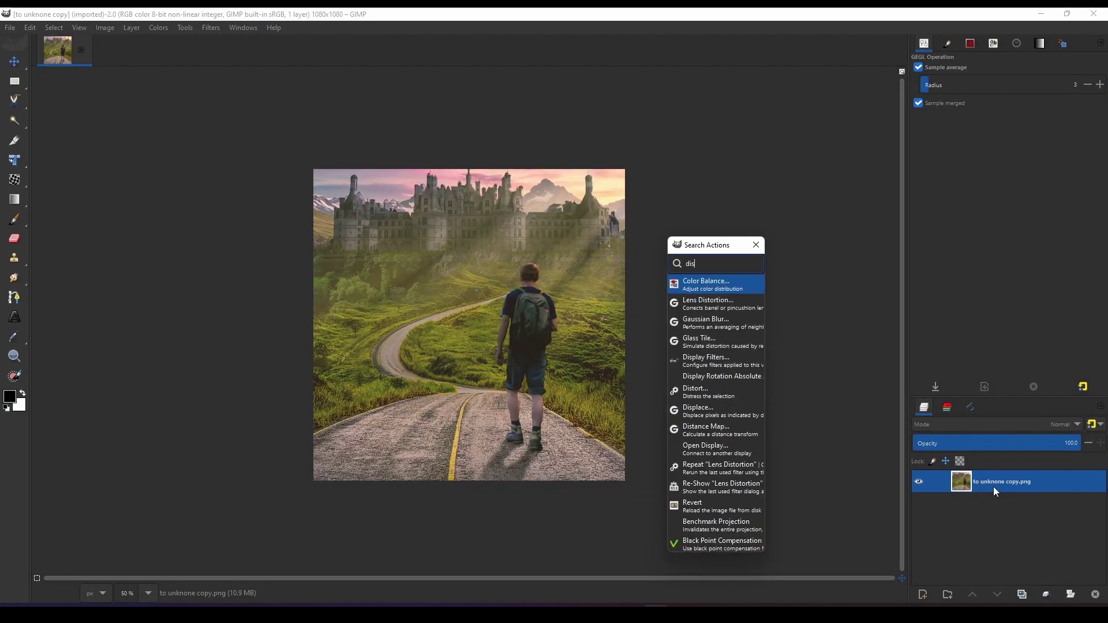
scroll(707, 431, "down", 1)
scroll(705, 398, "up", 1)
scroll(710, 433, "down", 1)
scroll(714, 460, "up", 1)
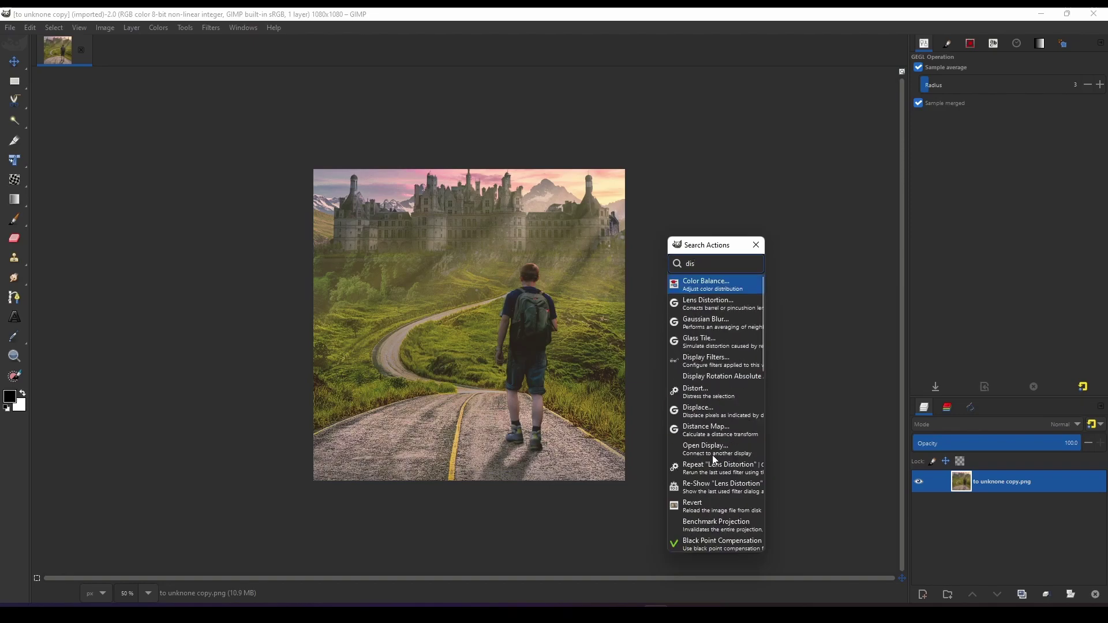
left_click(713, 313)
Rough in a lens bulge, then toggle the preview to compare before and after.
left_click(914, 294)
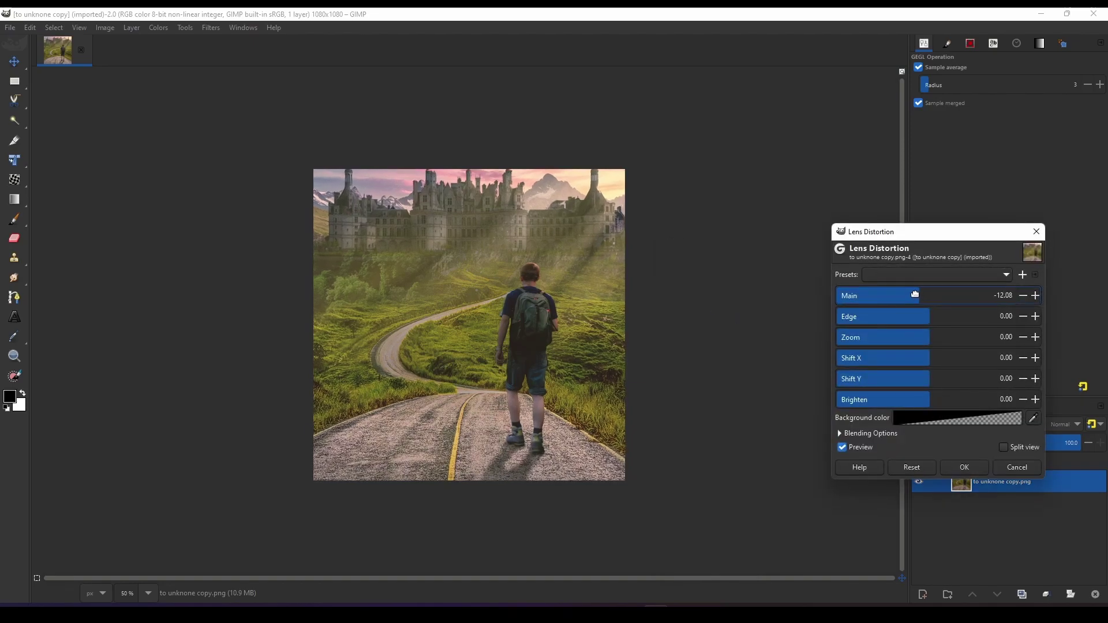
mouse_move(914, 294)
left_mouse_down()
mouse_move(916, 332)
mouse_move(914, 296)
mouse_move(922, 309)
left_mouse_up()
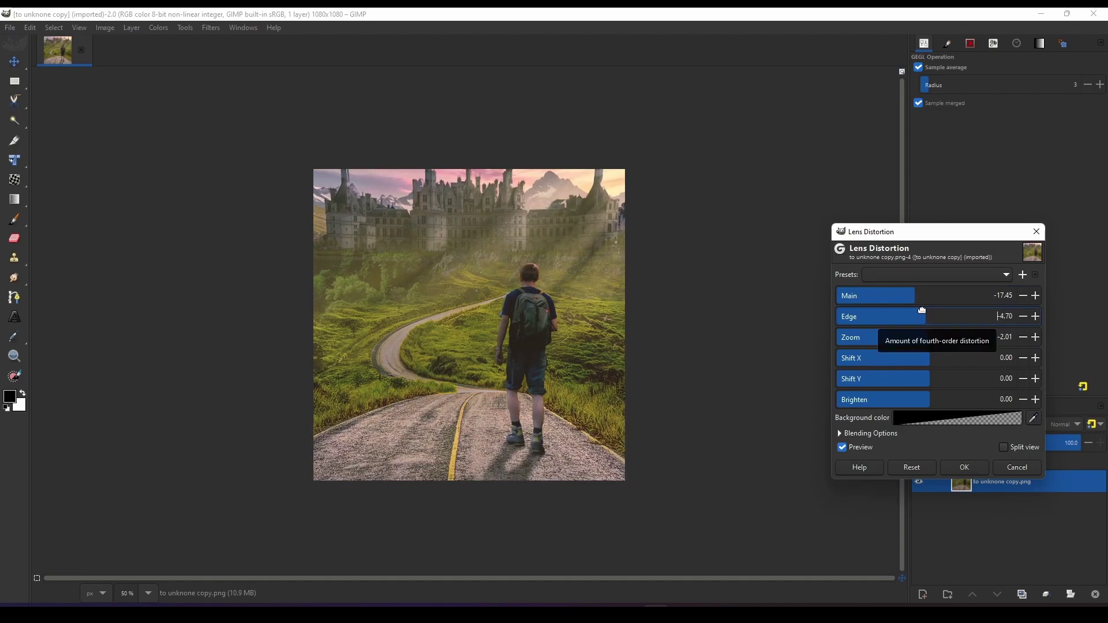
left_click(849, 448)
left_click(848, 448)
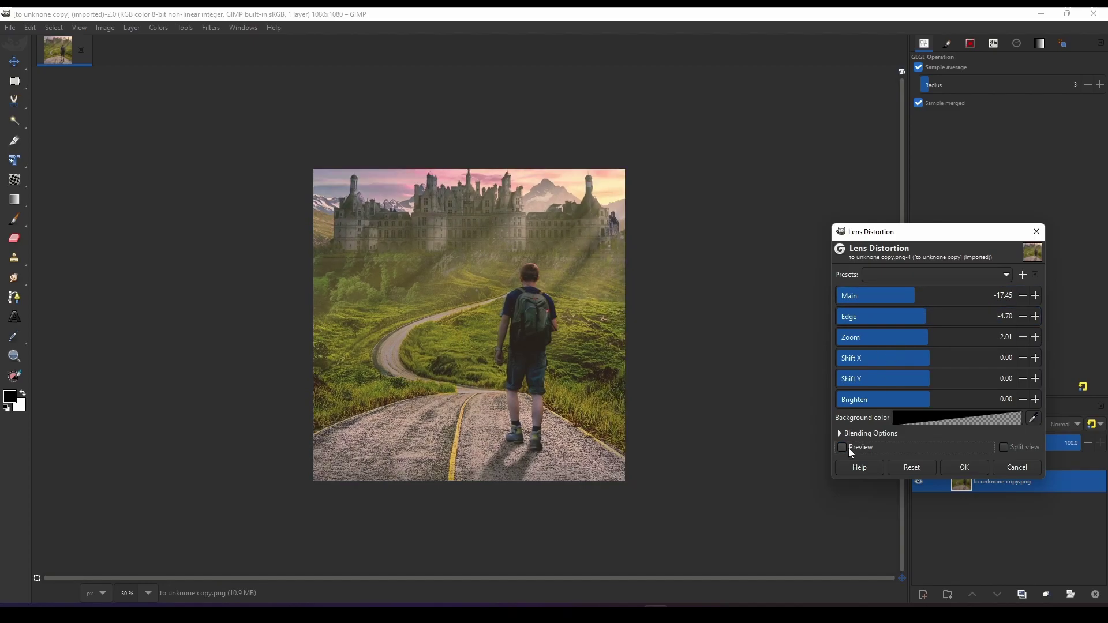
left_click(849, 448)
scroll(620, 411, "down", 2)
scroll(619, 411, "down", 1)
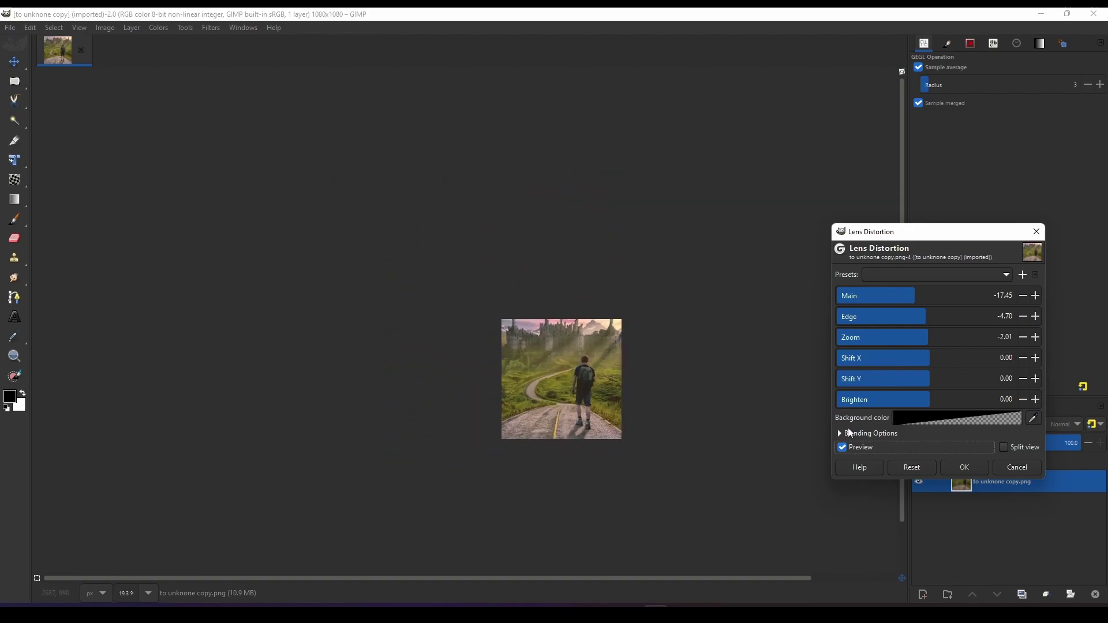
left_click(842, 448)
scroll(643, 427, "up", 3)
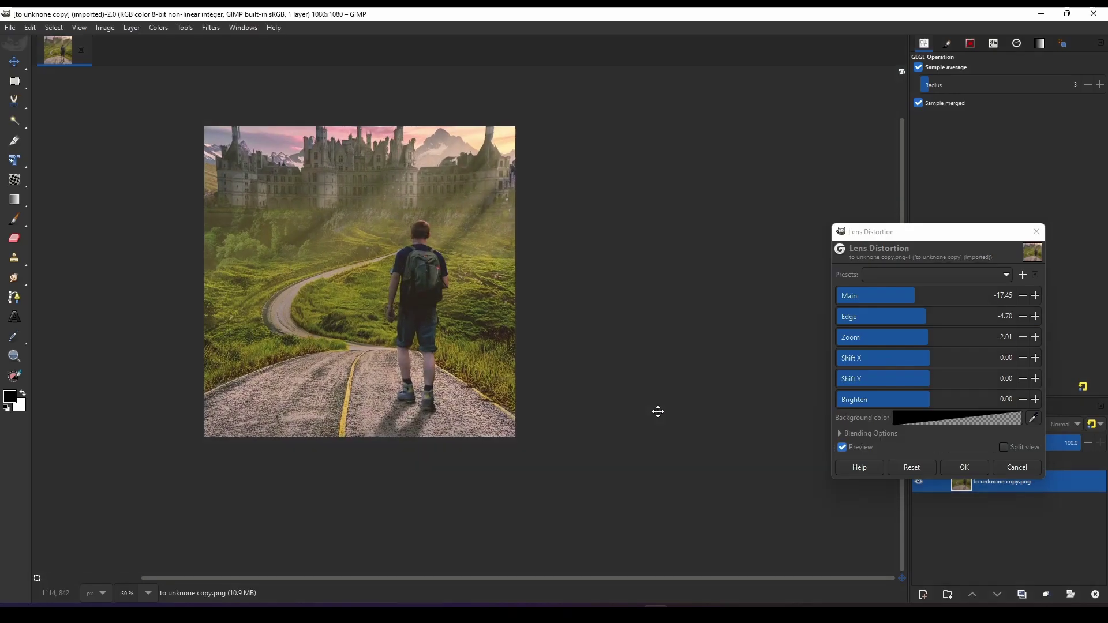
scroll(635, 404, "up", 1)
scroll(639, 396, "up", 1)
Finalize Main -22.15, Edge -4.70, Zoom -2.01, Shift X -2.01 and apply.
left_click(908, 295)
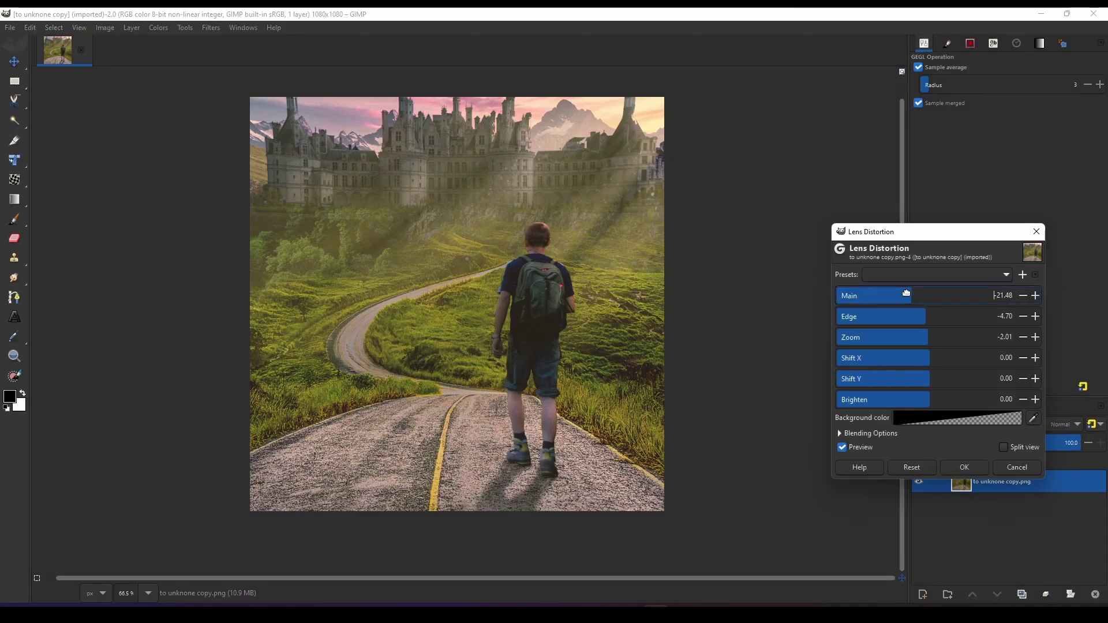
left_click(907, 296)
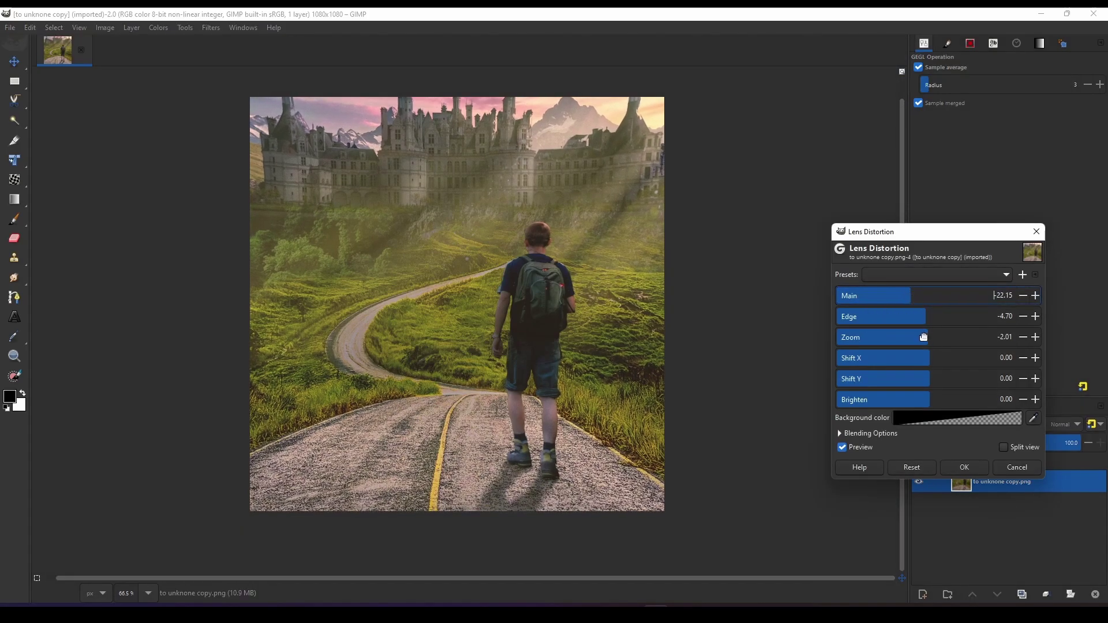
left_click(924, 356)
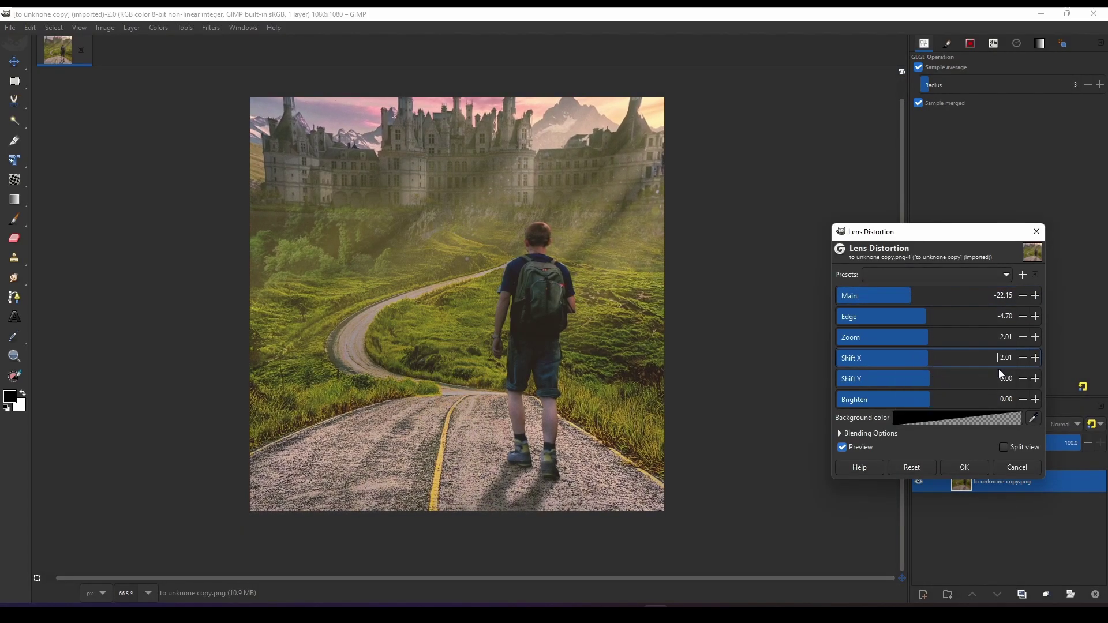
left_click(968, 468)
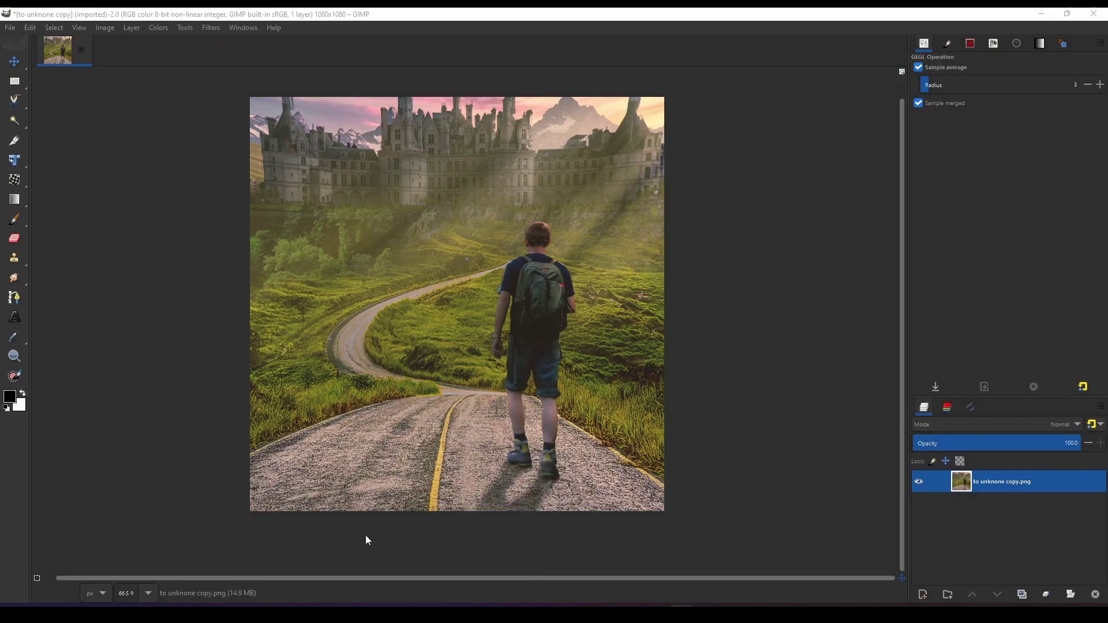